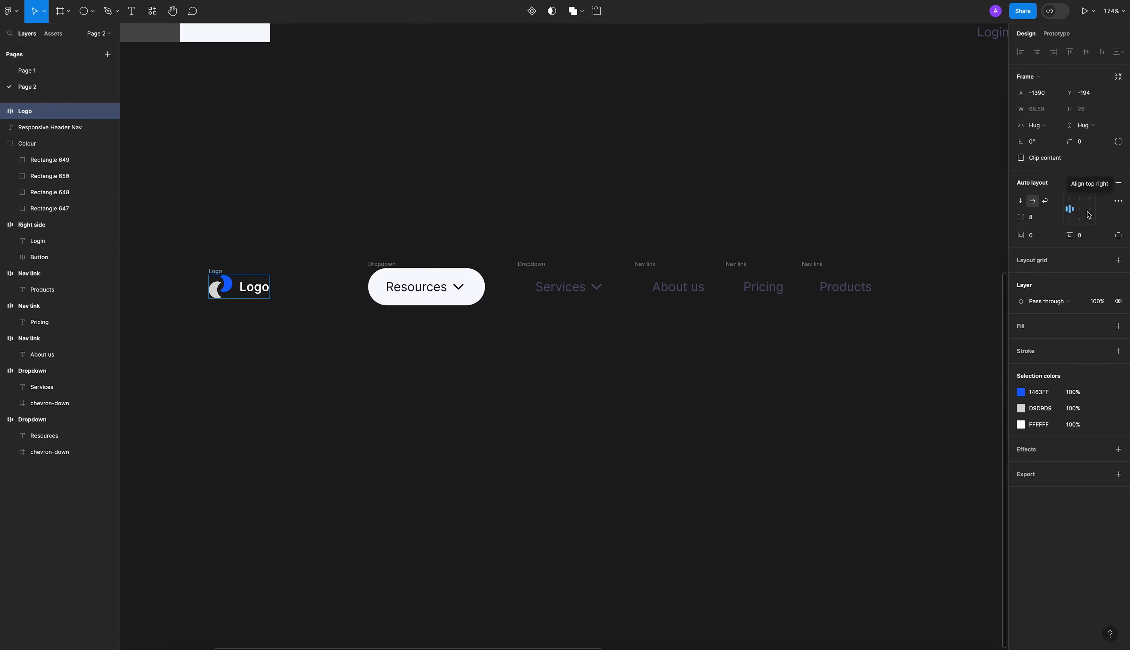
# Set the Logo frame's vertical padding to 8 and its horizontal padding to 20.
pyautogui.click(1087, 238)
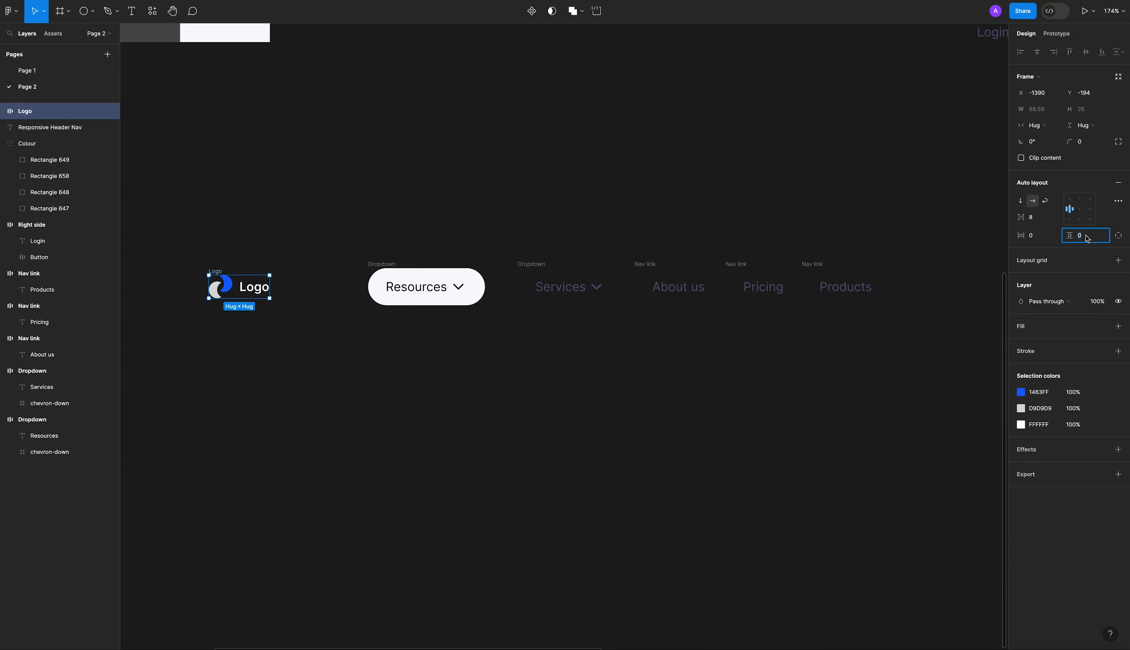
pyautogui.write('1')
pyautogui.press('BackSpace')
pyautogui.write('8')
pyautogui.press('Return')
pyautogui.click(1043, 236)
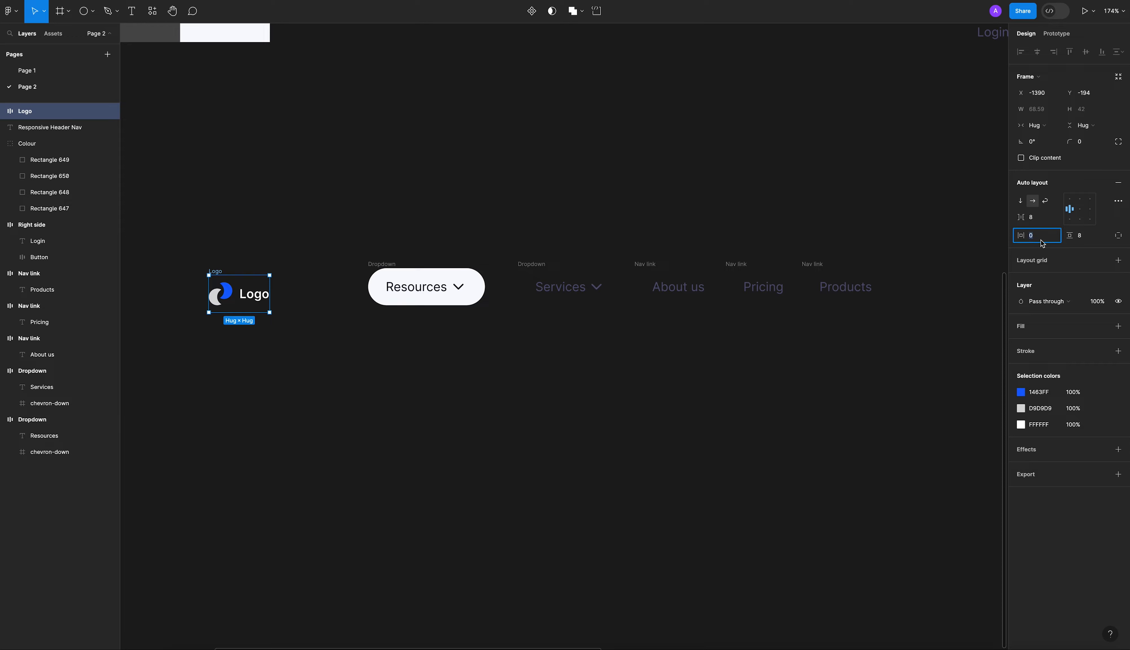
pyautogui.write('2')
pyautogui.press('Return')
# Line up the Logo frame vertically with the row of navigation items.
pyautogui.click(348, 244)
pyautogui.scroll(-3, 349, 244)
pyautogui.scroll(1, 330, 232)
pyautogui.click(254, 254)
pyautogui.click(273, 315)
pyautogui.scroll(1, 464, 221)
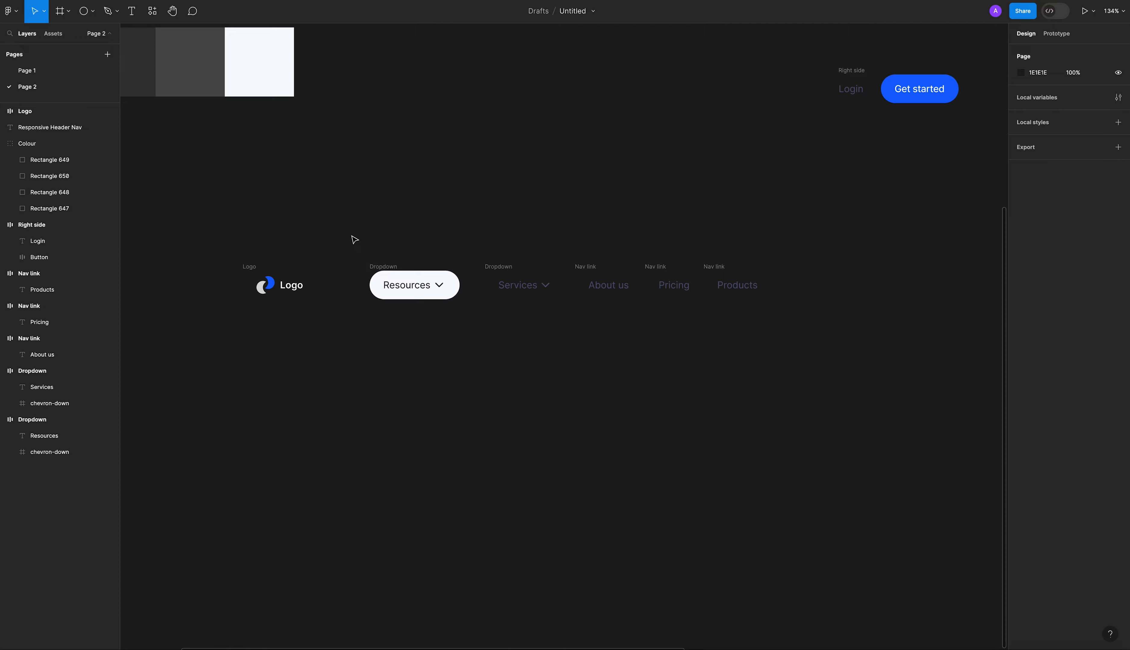
pyautogui.scroll(5, 401, 293)
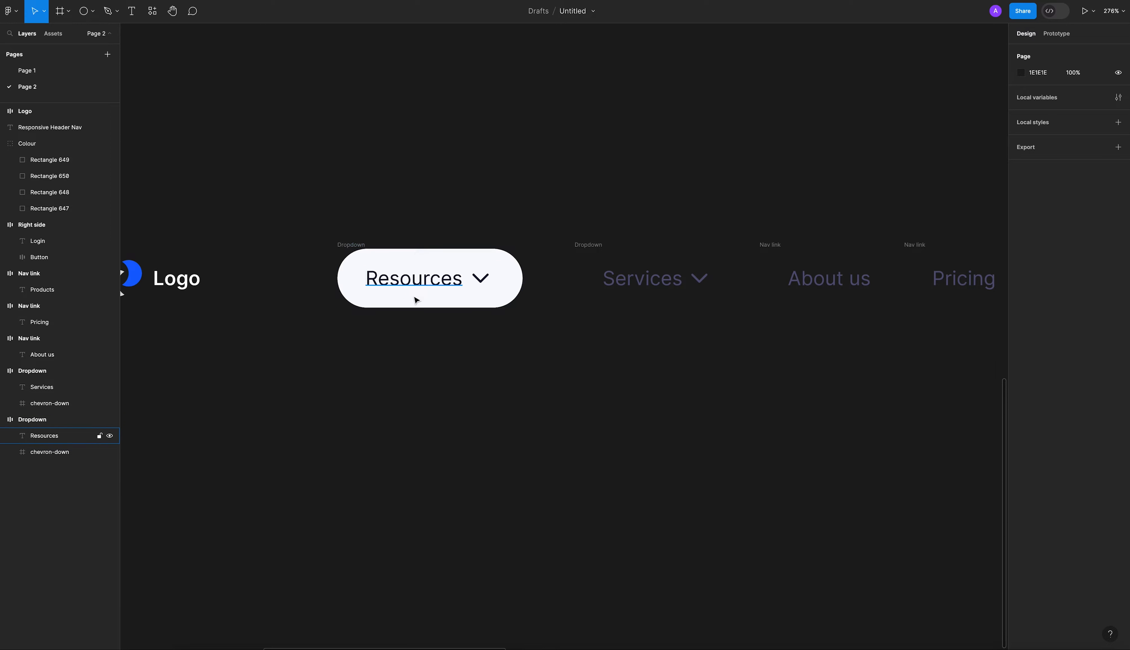
pyautogui.scroll(-8, 416, 340)
pyautogui.scroll(1, 416, 341)
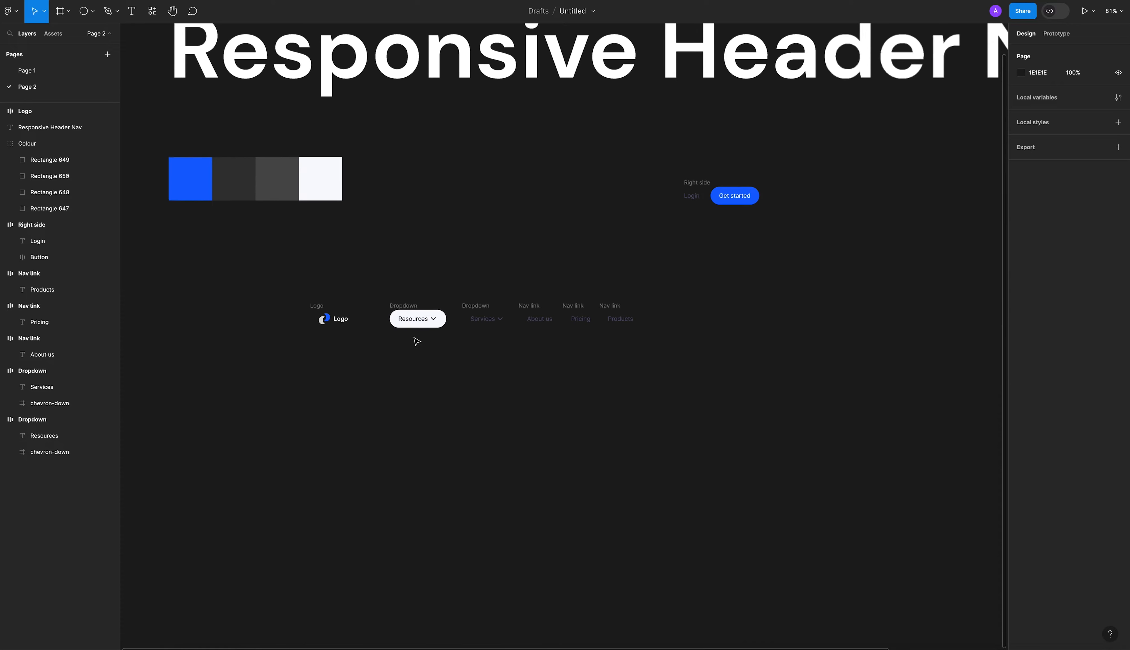
# Rearrange the navigation items into the order Services, About us, Resources, Products, Pricing.
pyautogui.moveTo(417, 319); pyautogui.dragTo(668, 316)
pyautogui.click(581, 319)
pyautogui.keyDown('shift'); pyautogui.click(671, 321); pyautogui.keyUp('shift')
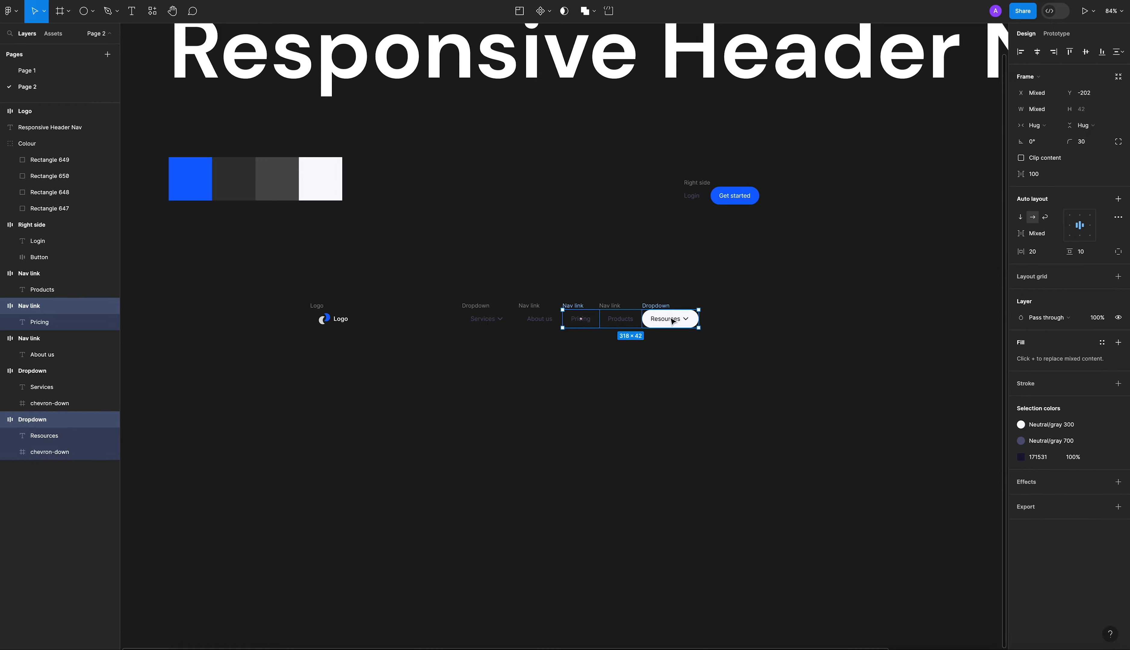
pyautogui.scroll(5, 668, 327)
pyautogui.moveTo(668, 326); pyautogui.dragTo(530, 336)
pyautogui.press('Escape')
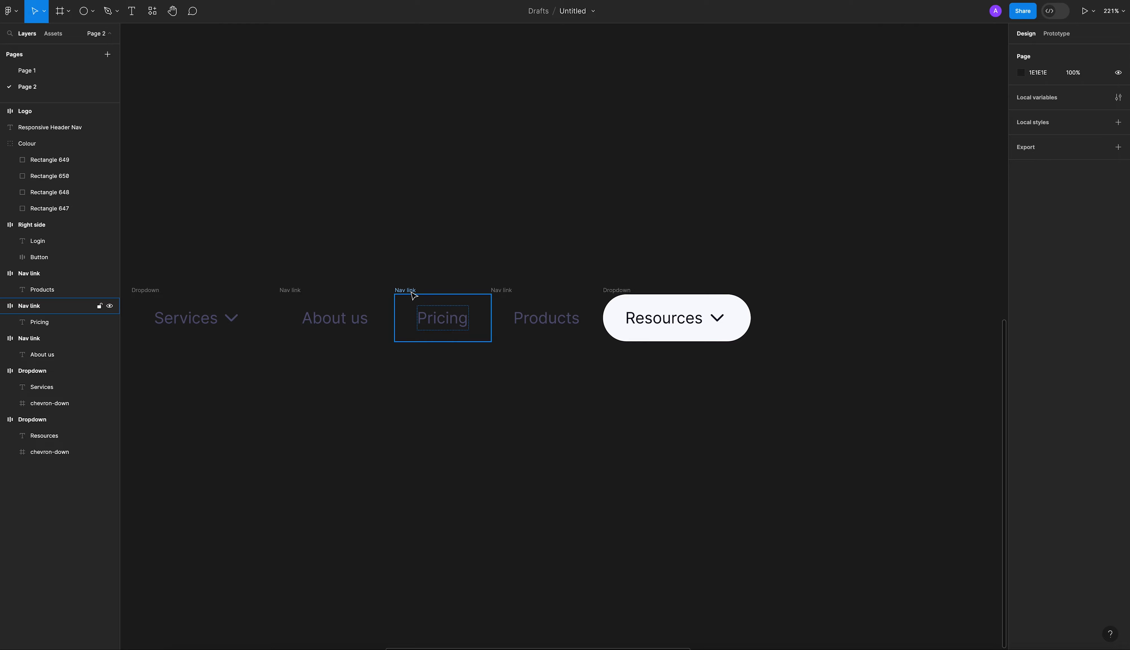
pyautogui.click(419, 300)
pyautogui.keyDown('shift'); pyautogui.click(677, 319); pyautogui.keyUp('shift')
pyautogui.moveTo(677, 320); pyautogui.dragTo(475, 331)
pyautogui.click(488, 374)
pyautogui.scroll(-5, 526, 345)
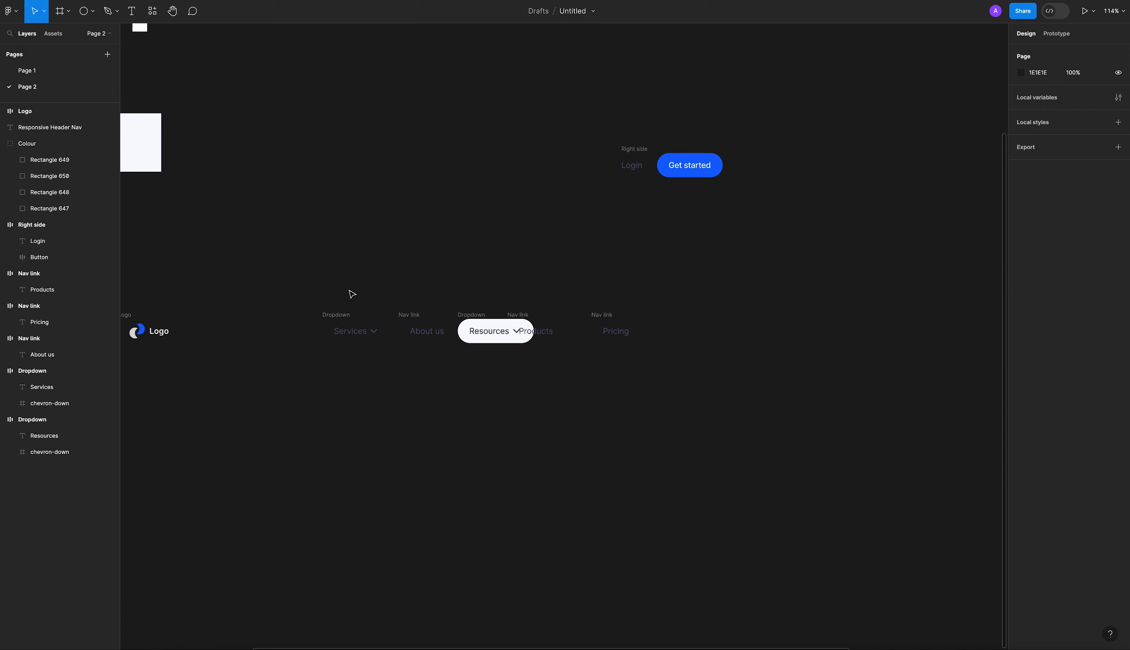
# Group the five navigation items into one horizontal auto layout frame named Middle.
pyautogui.moveTo(316, 280); pyautogui.dragTo(372, 267)
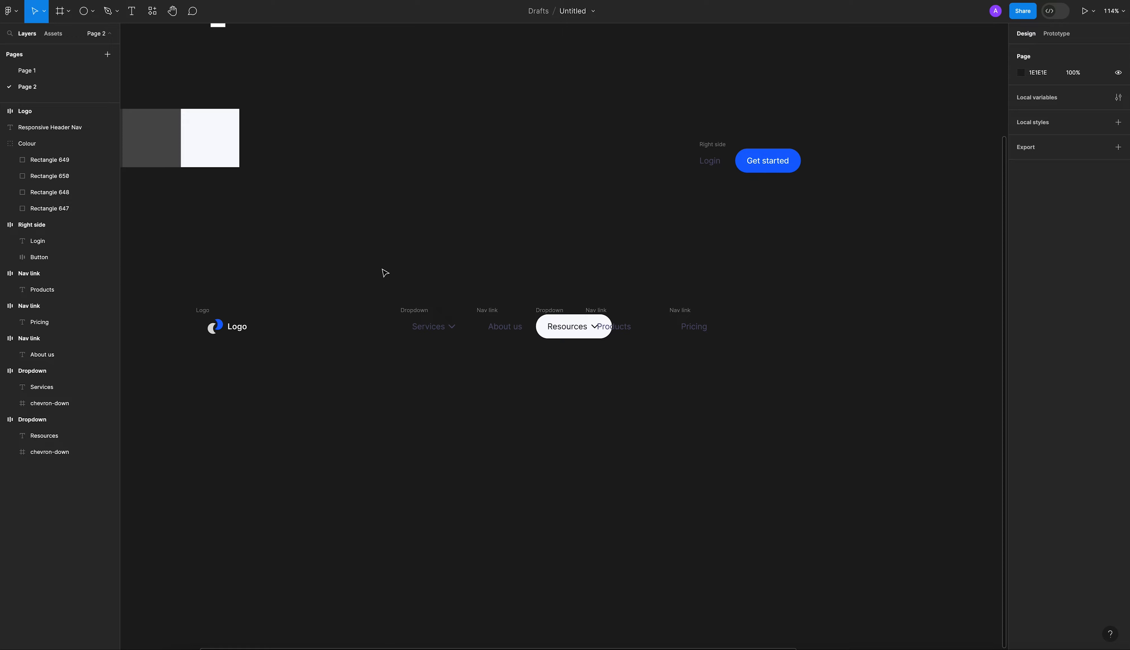
pyautogui.moveTo(362, 258); pyautogui.dragTo(744, 391)
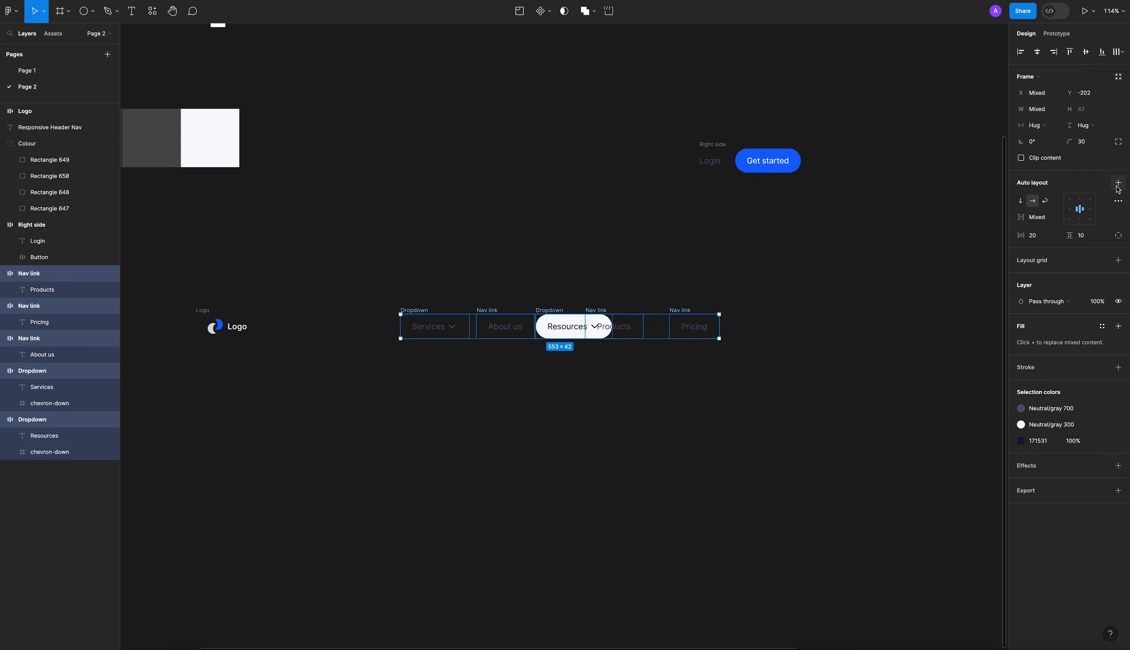
pyautogui.click(1118, 183)
pyautogui.click(555, 278)
# Move the Right side frame with Login and Get started into the navigation row, just after Pricing.
pyautogui.click(213, 314)
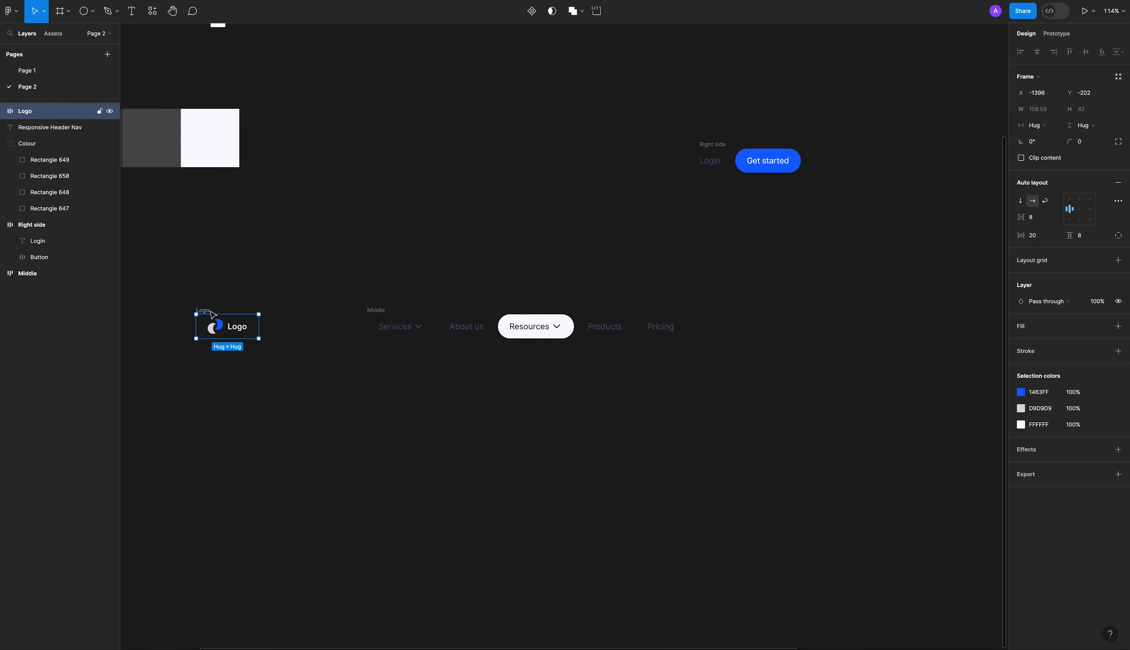
pyautogui.moveTo(714, 146); pyautogui.dragTo(733, 309)
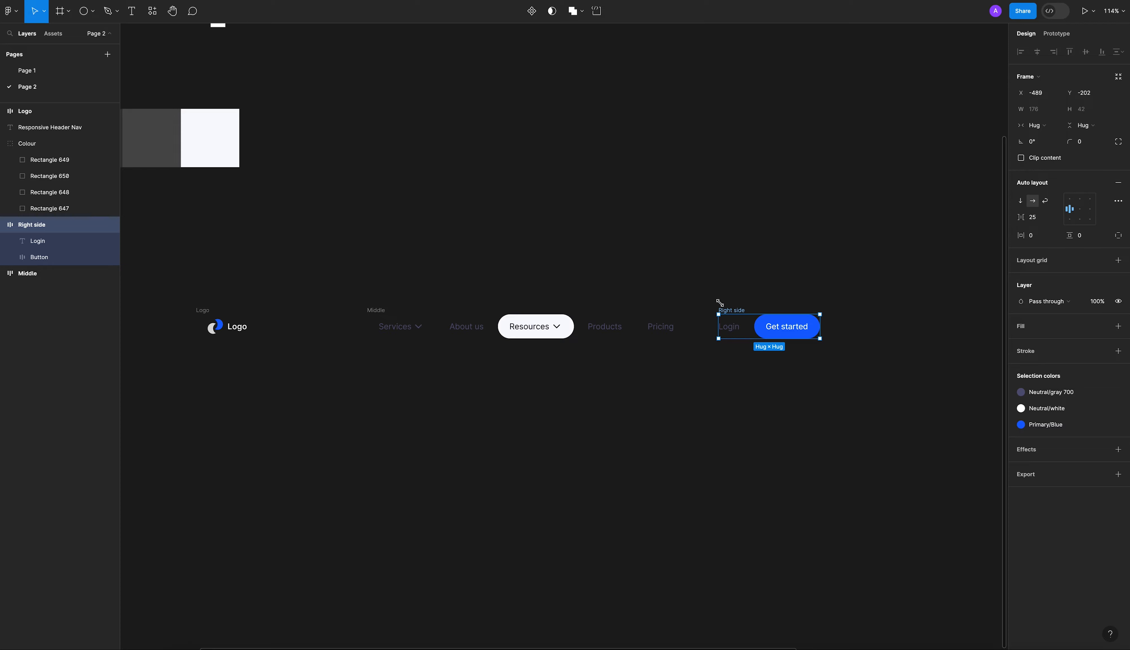
pyautogui.click(714, 284)
pyautogui.scroll(-2, 483, 273)
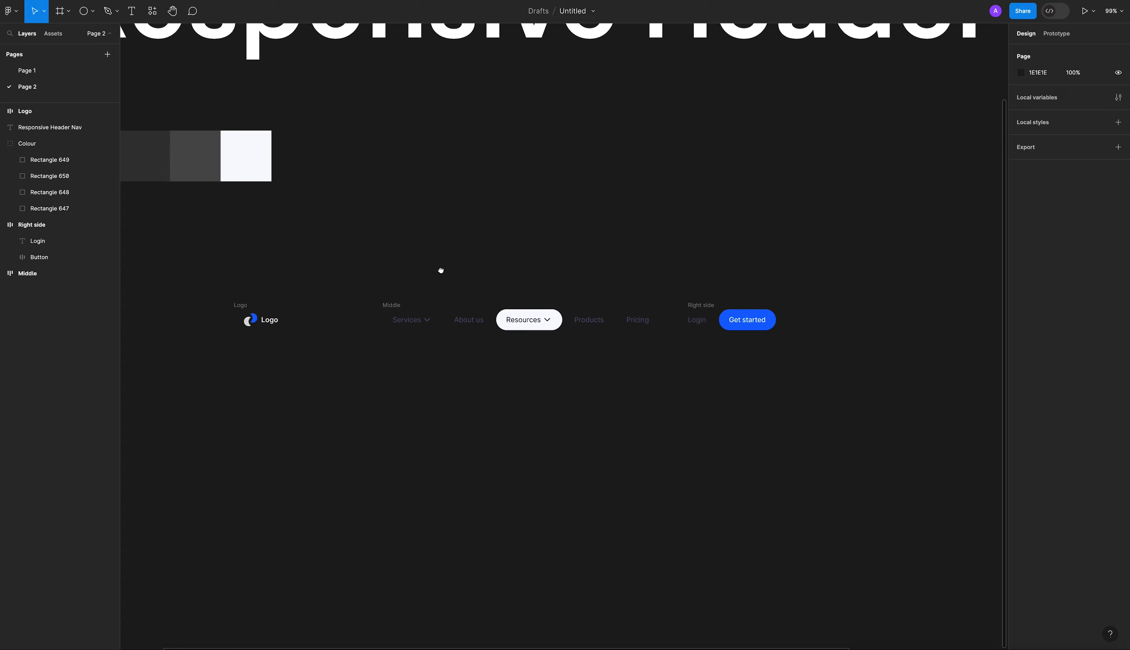
# Combine the Logo, Middle and Right side frames into a single horizontal auto layout frame.
pyautogui.moveTo(445, 271); pyautogui.dragTo(428, 270)
pyautogui.moveTo(222, 305); pyautogui.dragTo(778, 395)
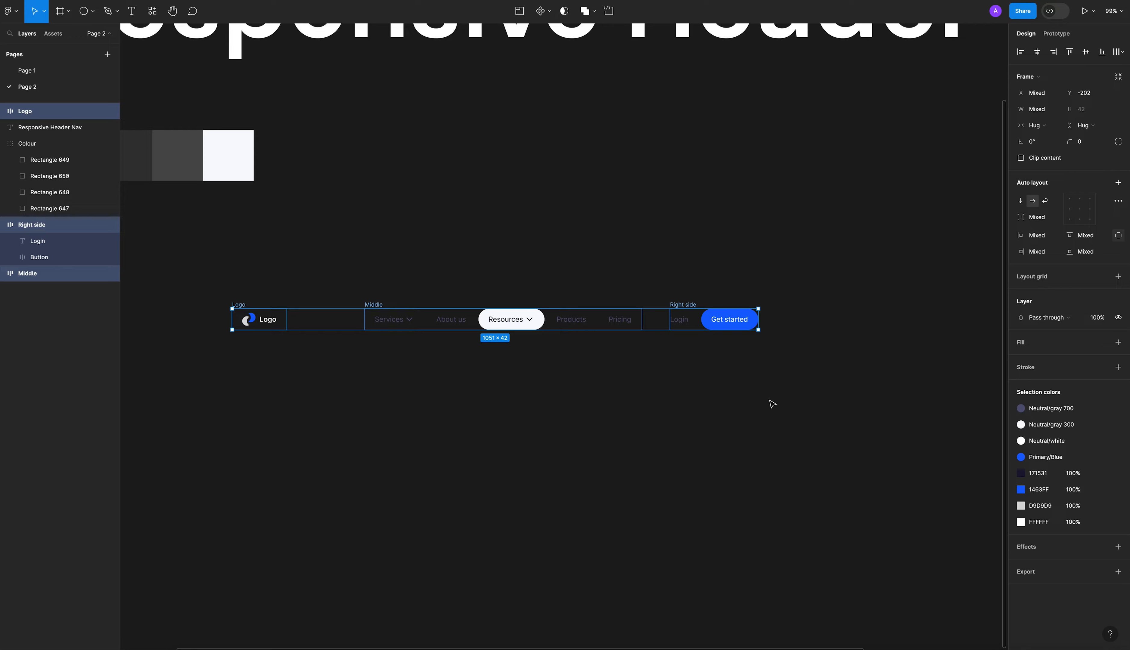
pyautogui.moveTo(205, 285); pyautogui.dragTo(303, 314)
pyautogui.moveTo(564, 371); pyautogui.dragTo(795, 383)
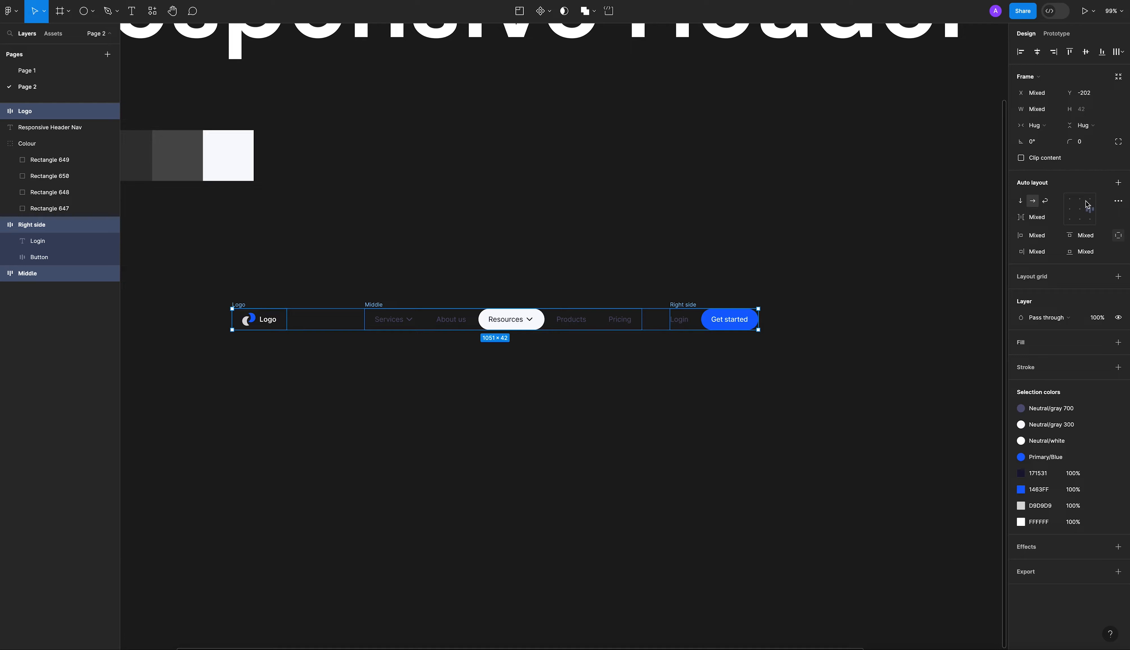
pyautogui.click(1118, 184)
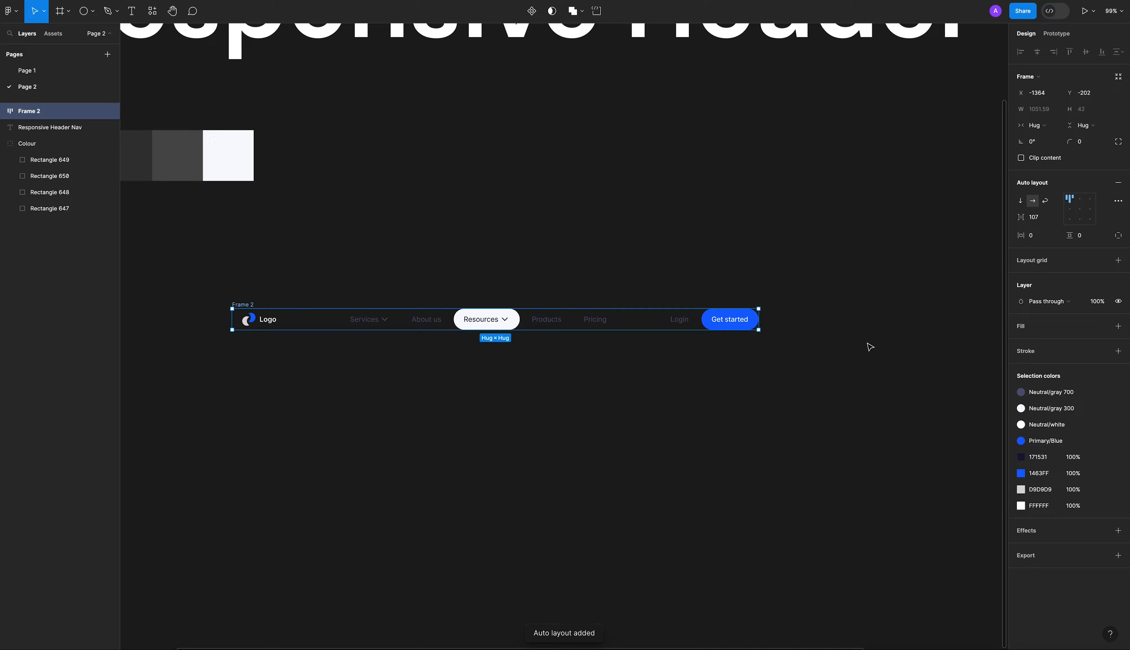
pyautogui.click(797, 385)
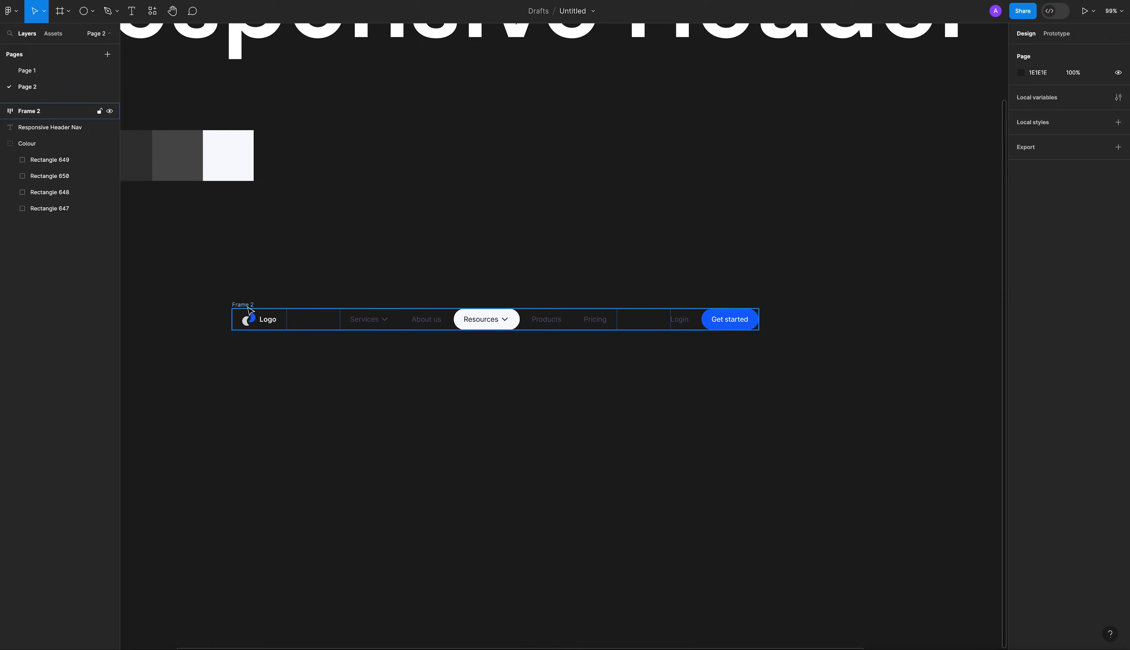
# Set the vertical padding of the combined header frame to 18.
pyautogui.click(250, 310)
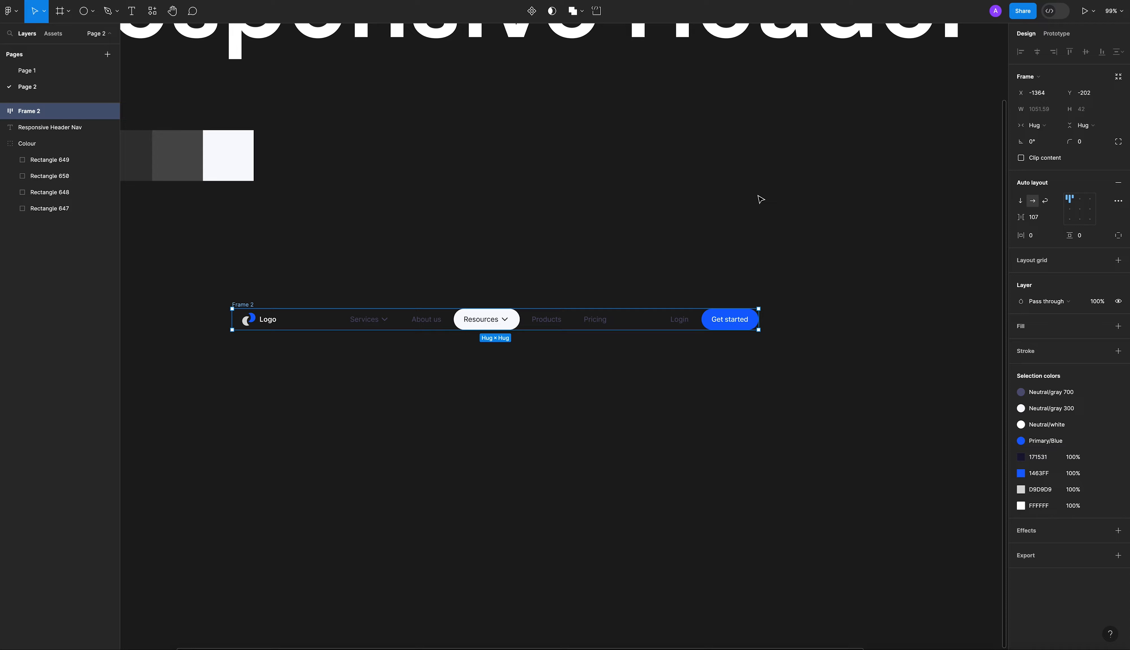
pyautogui.click(760, 198)
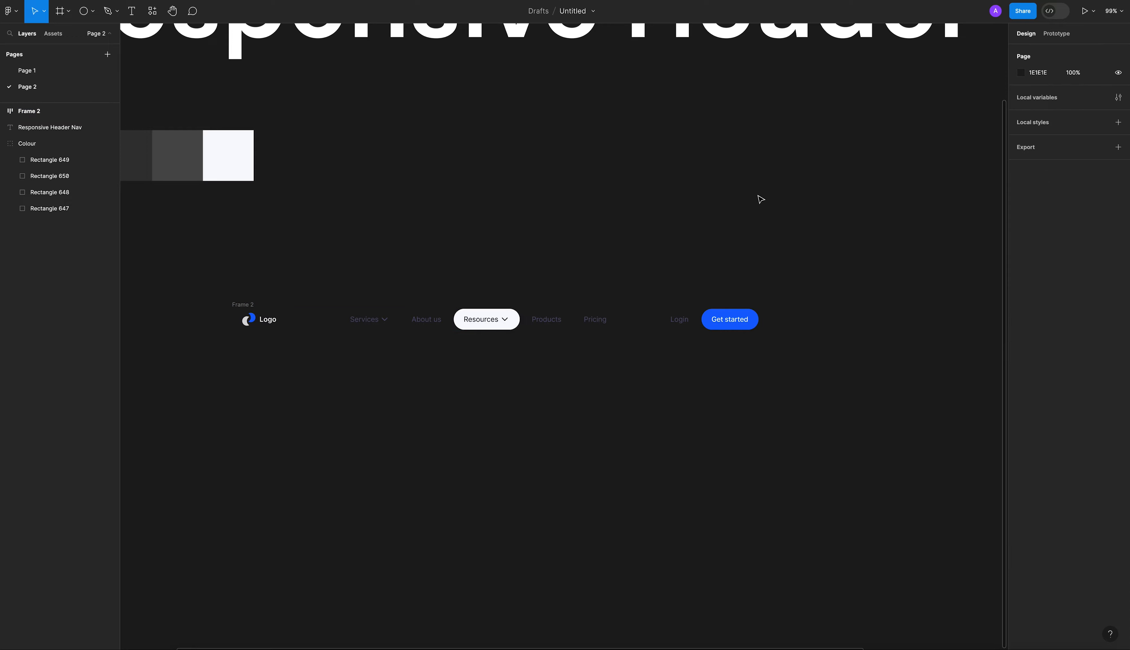
pyautogui.click(251, 305)
pyautogui.click(1087, 239)
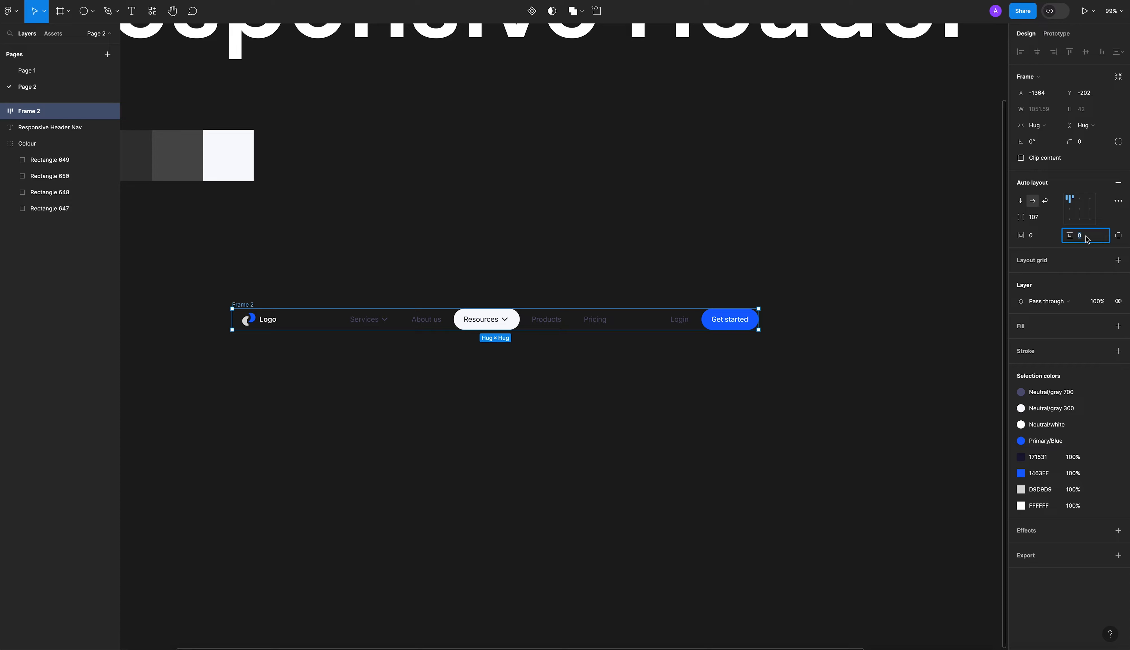
pyautogui.press('Return')
pyautogui.click(275, 301)
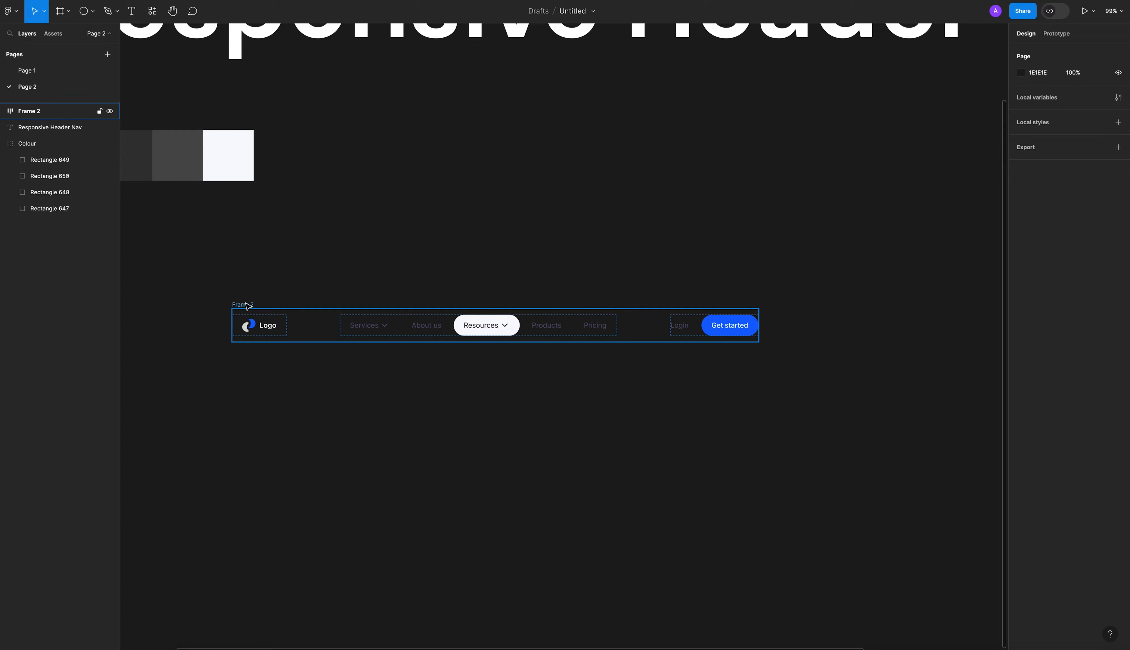
pyautogui.click(246, 305)
pyautogui.moveTo(1070, 236); pyautogui.dragTo(1078, 236)
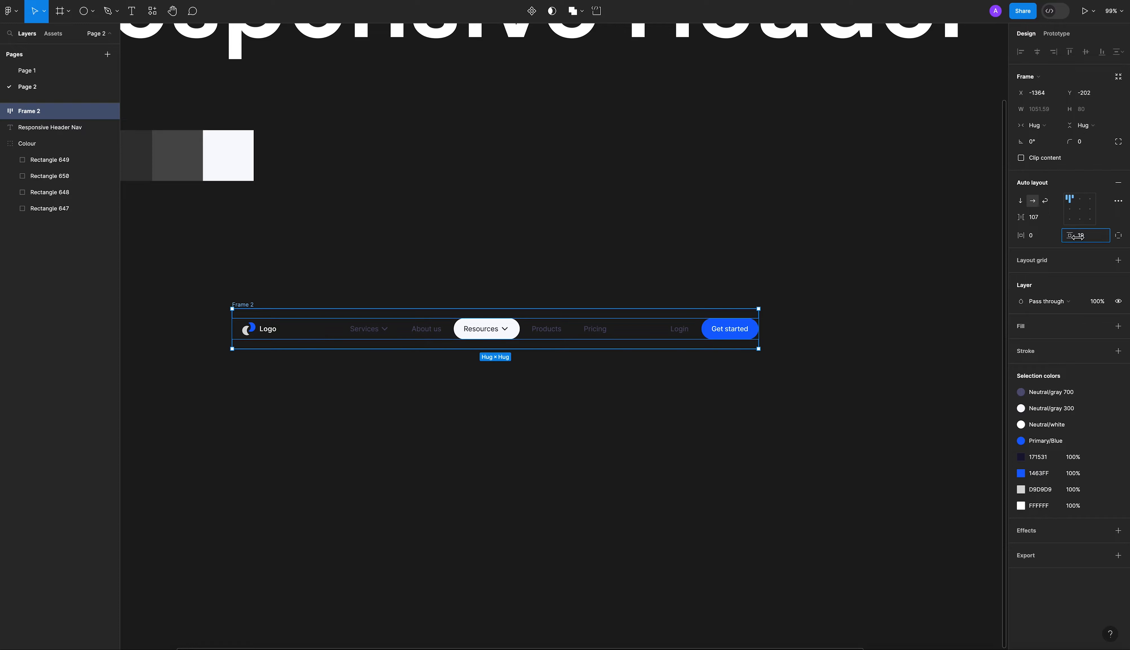
pyautogui.click(1089, 240)
pyautogui.write('8')
pyautogui.press('Return')
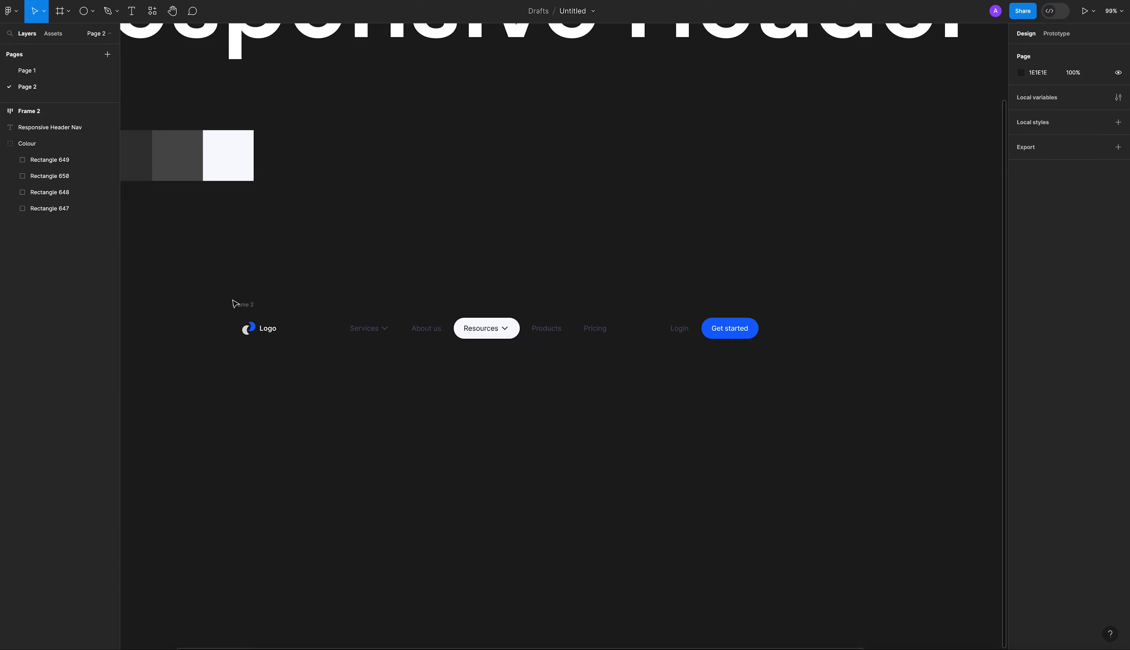
# Set the header frame's horizontal padding to 121 and shift the frame to about X -1429, Y -212.
pyautogui.click(1079, 235)
pyautogui.click(1031, 237)
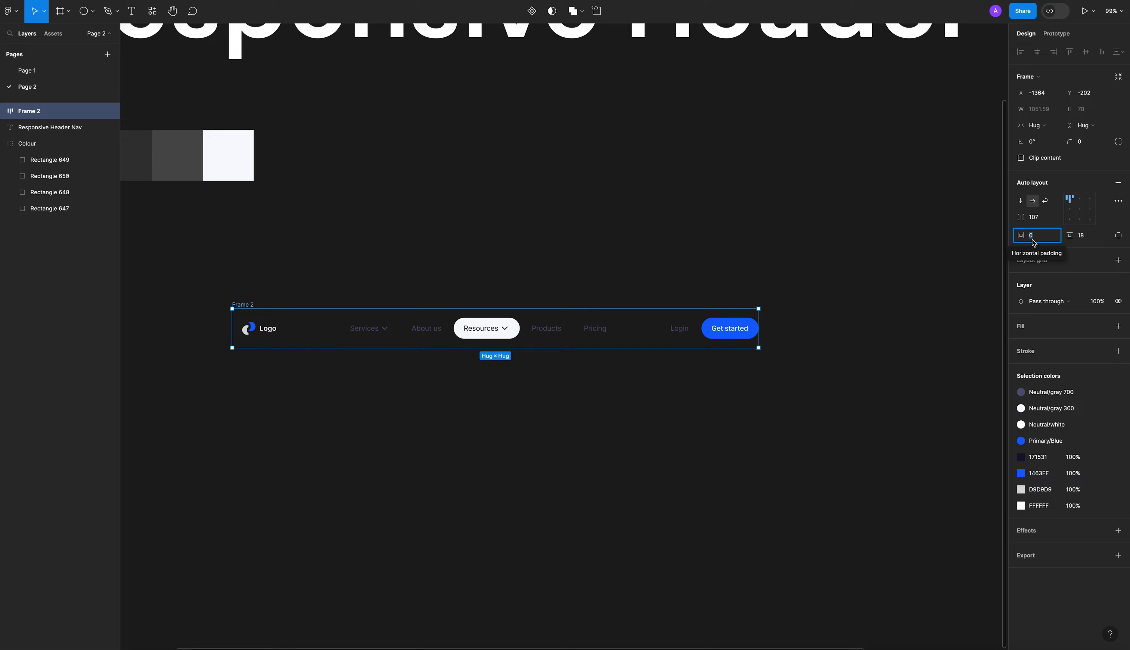
pyautogui.write('121')
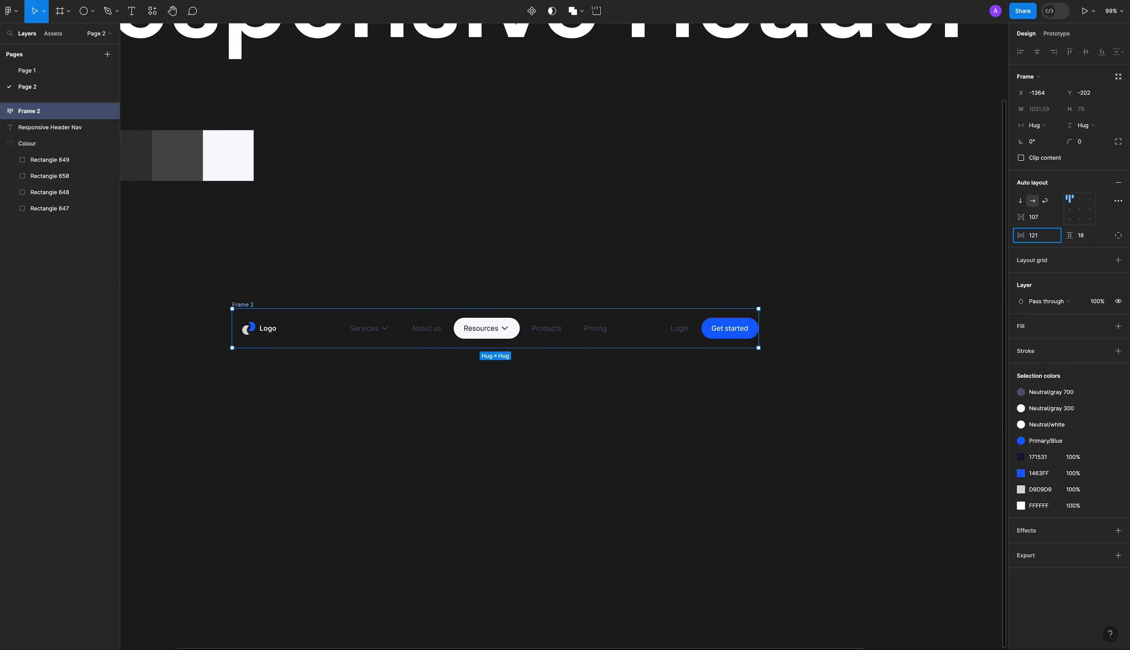
pyautogui.press('Return')
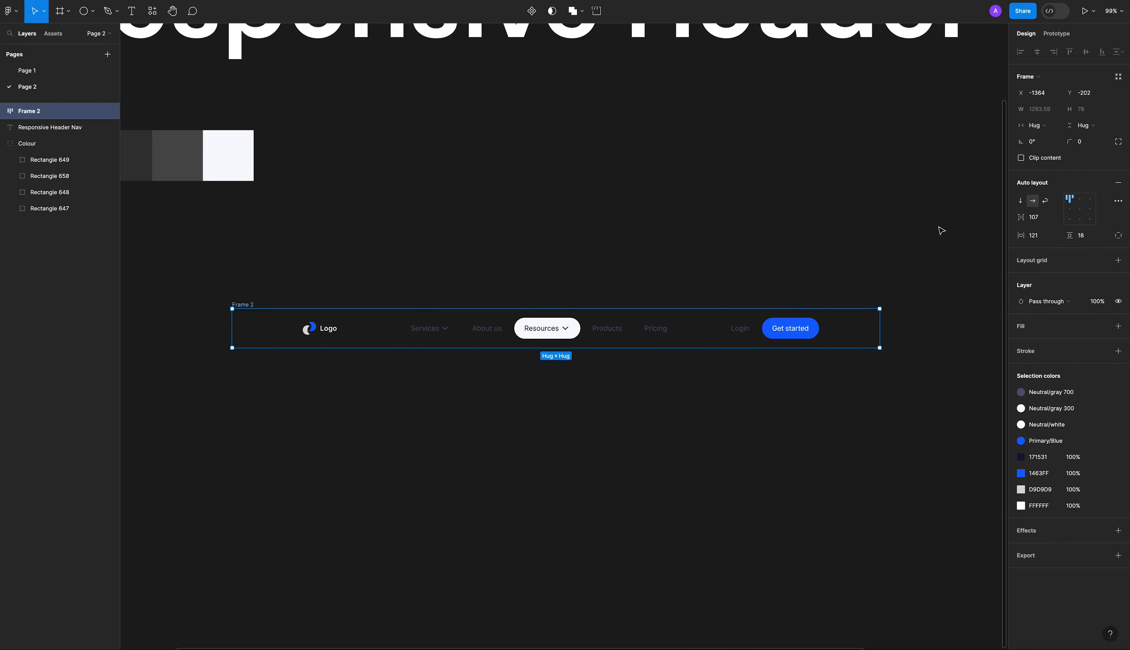
pyautogui.click(410, 269)
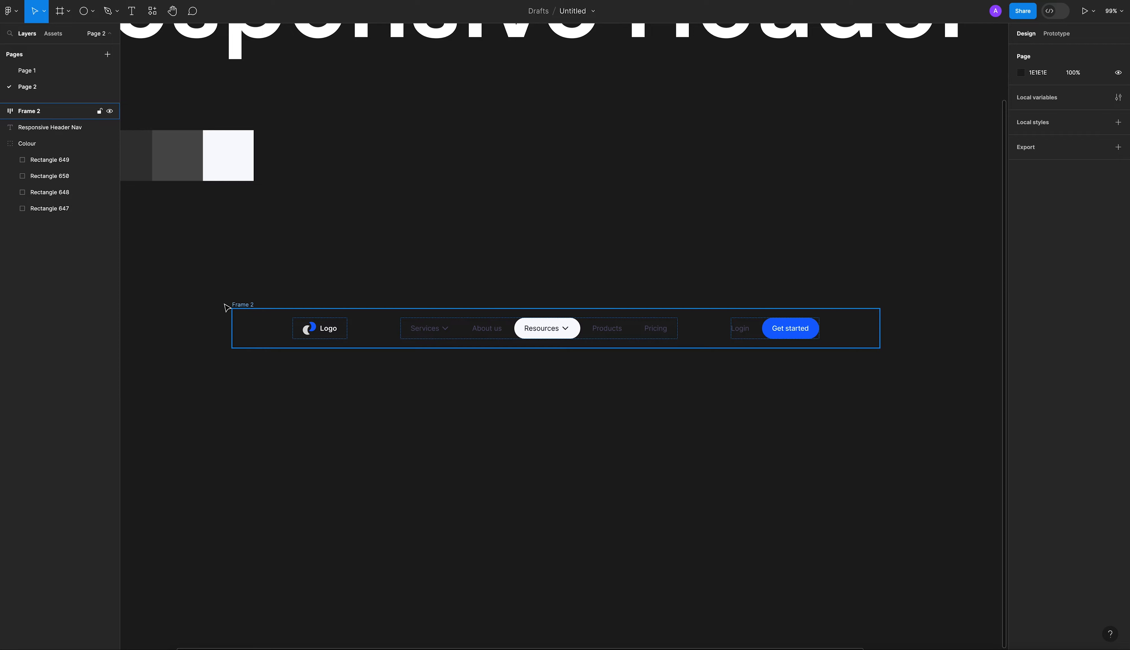
pyautogui.moveTo(232, 305); pyautogui.dragTo(199, 300)
pyautogui.moveTo(816, 323)
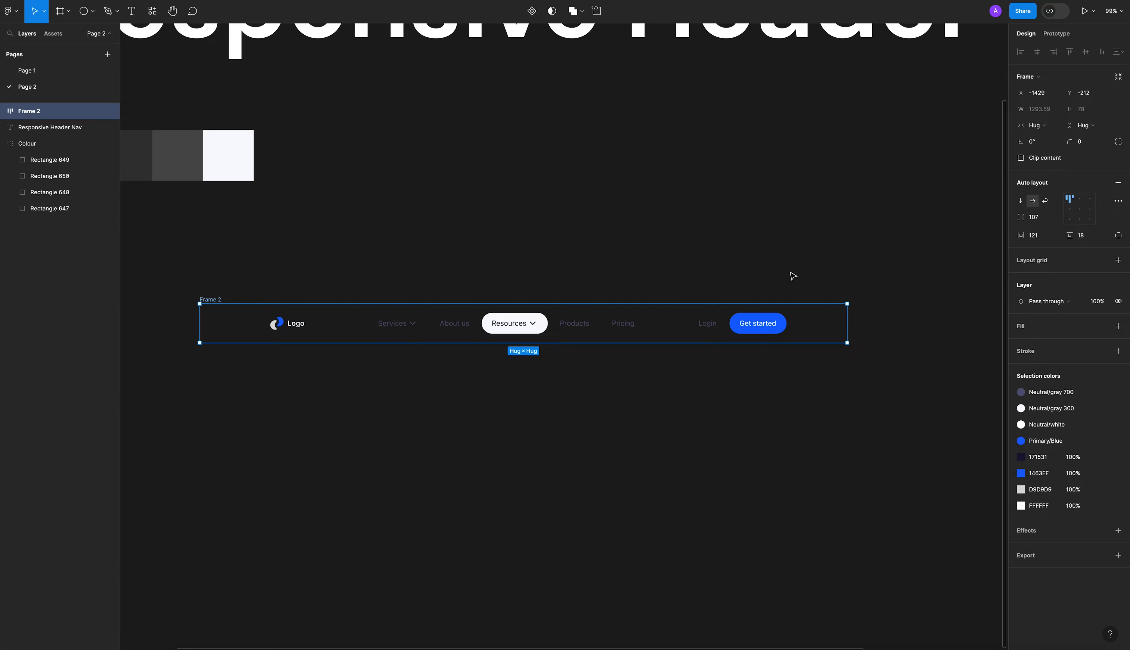
pyautogui.click(814, 269)
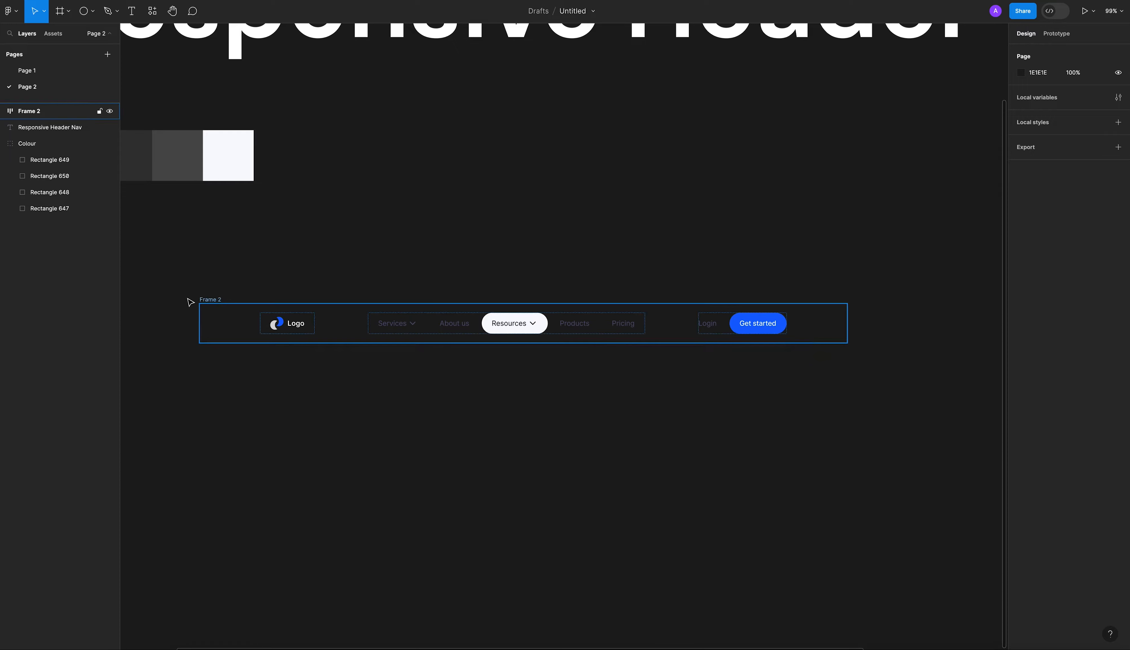
# Give the header frame a fixed width of 1440 and shift it to about X -1457, Y -219.
pyautogui.click(207, 299)
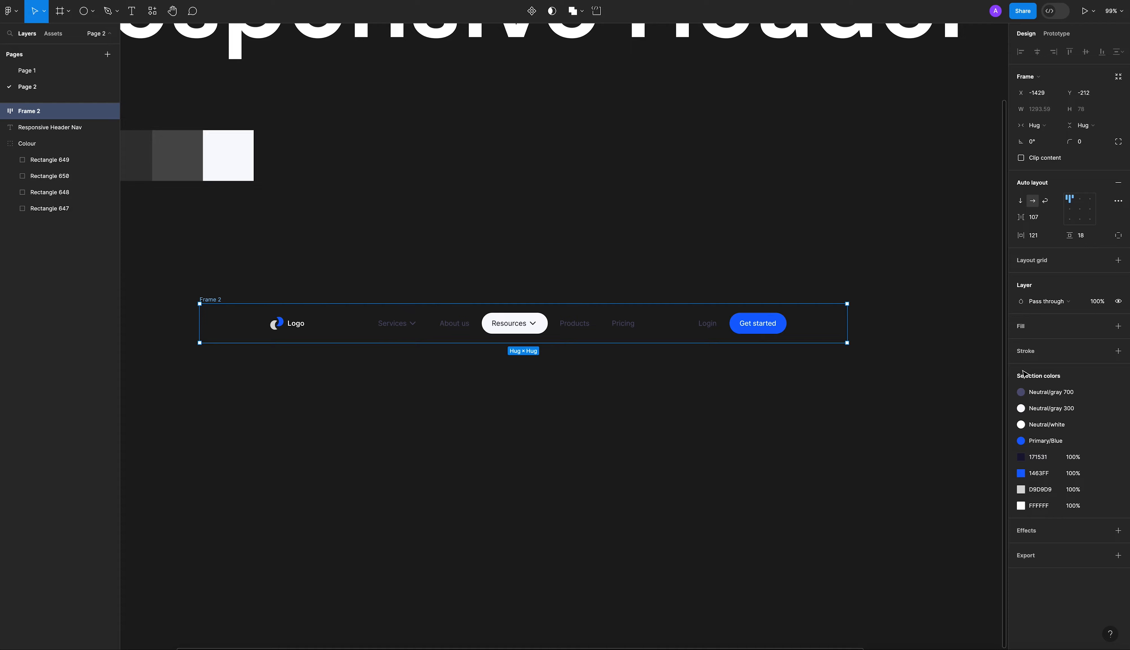
pyautogui.click(1041, 110)
pyautogui.write('1440')
pyautogui.press('Return')
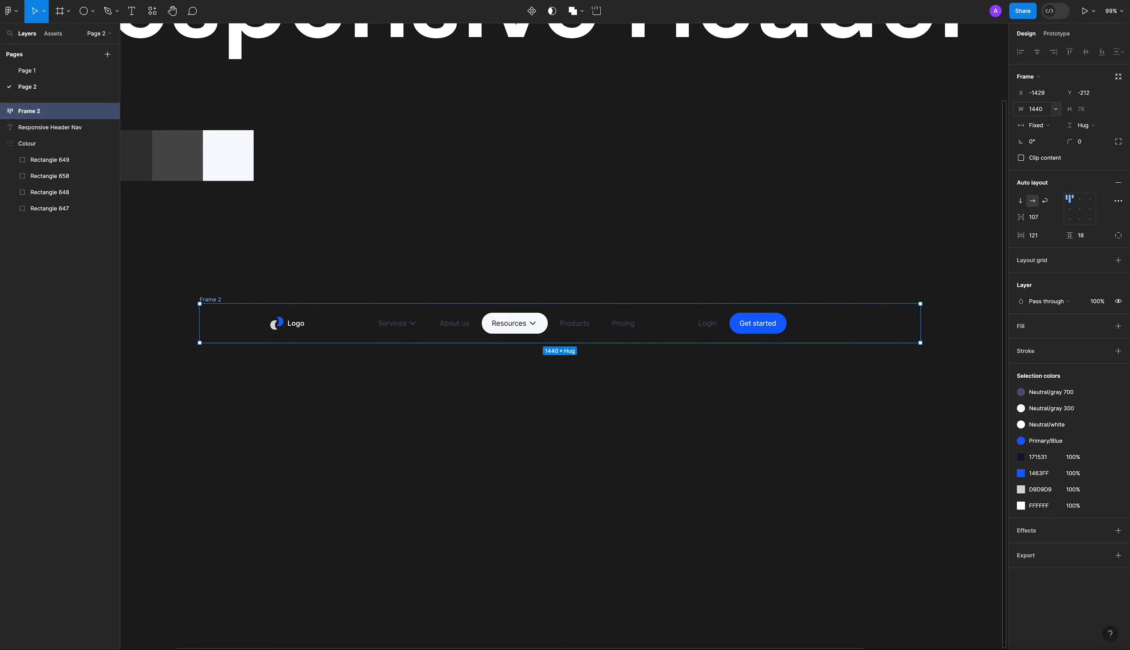
pyautogui.click(734, 199)
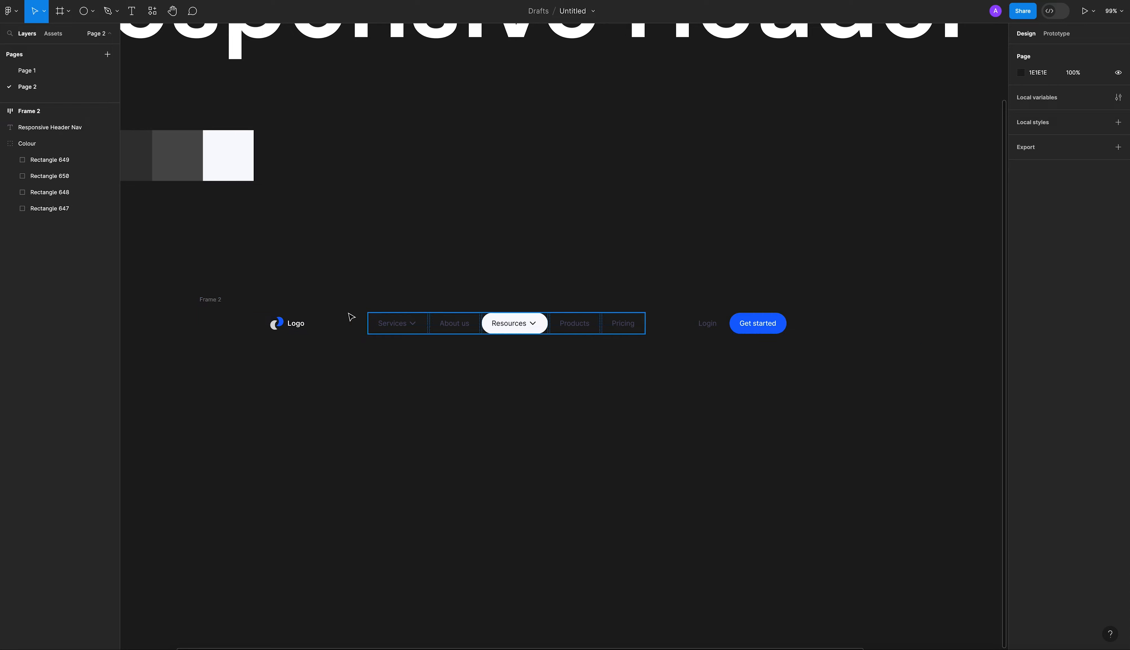
pyautogui.click(232, 303)
pyautogui.moveTo(232, 303); pyautogui.dragTo(217, 299)
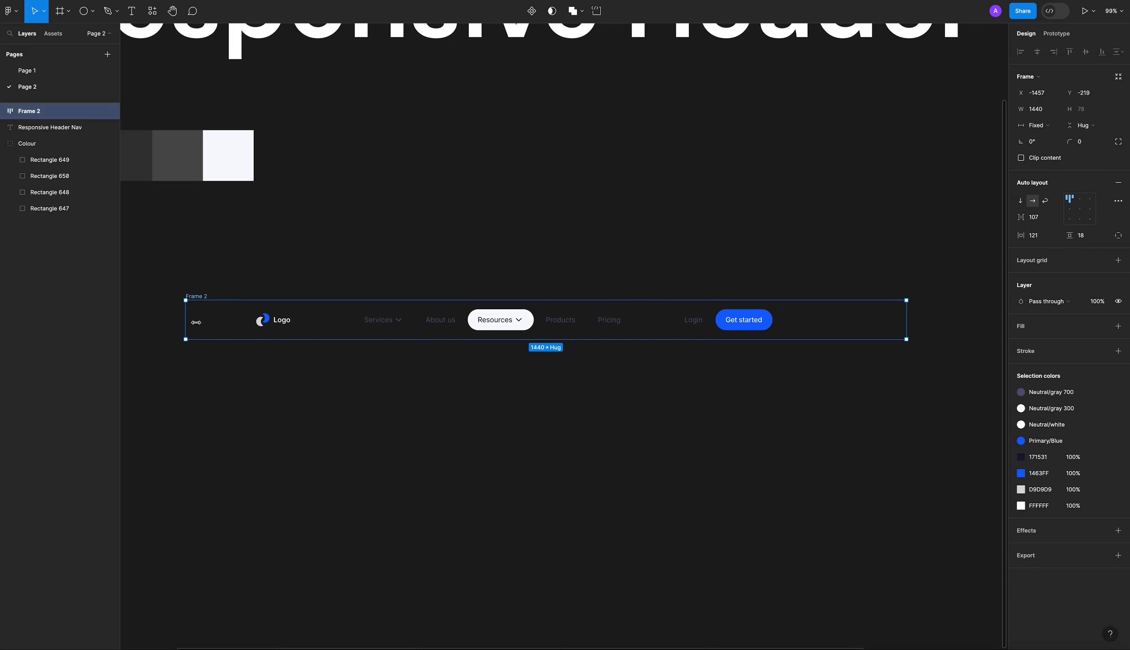
# Center-align the header frame's contents and set the horizontal gap between its items to Auto.
pyautogui.click(366, 333)
pyautogui.click(201, 297)
pyautogui.click(1080, 213)
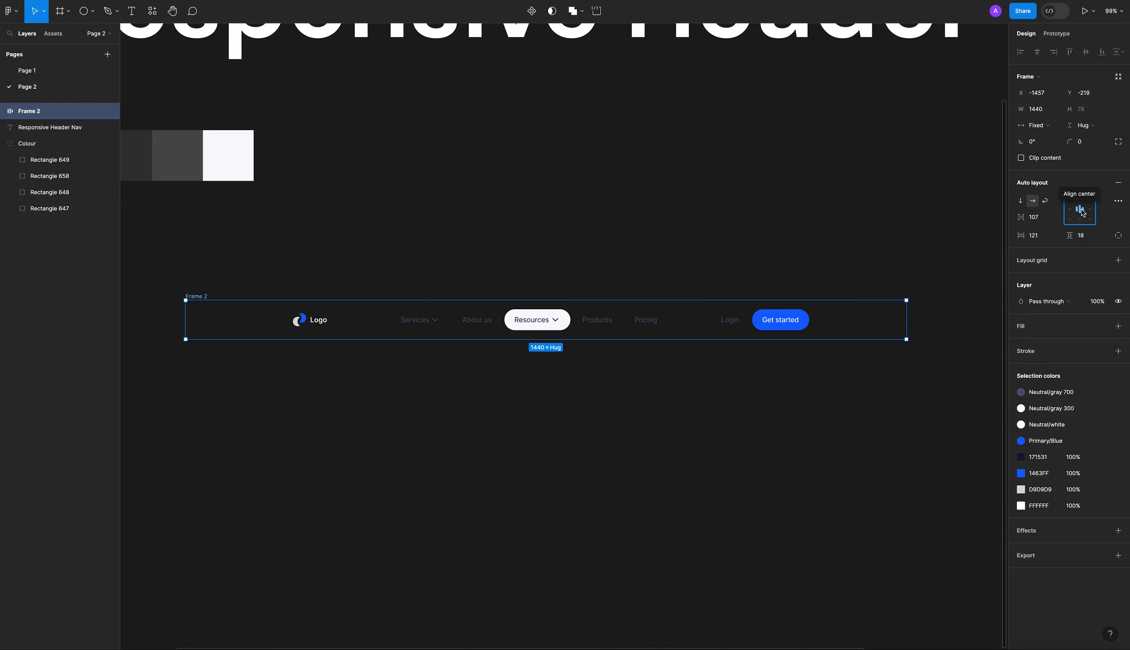
pyautogui.click(1082, 213)
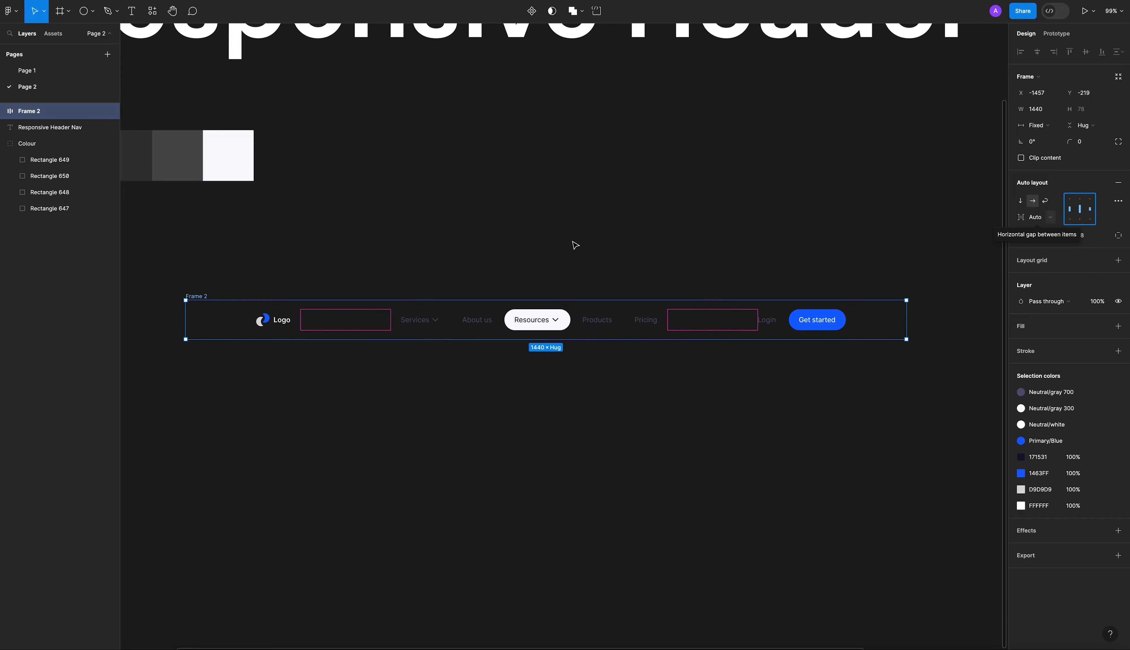
pyautogui.click(522, 282)
pyautogui.click(314, 305)
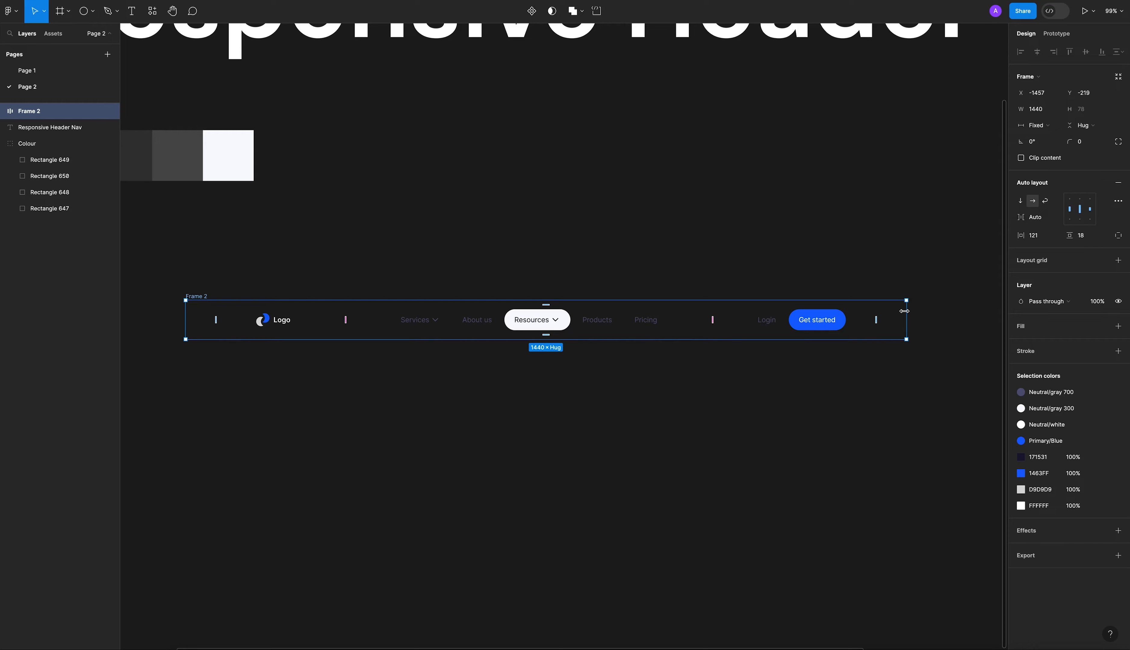
# Narrow the header frame to a width of 1319 by pulling in its right edge.
pyautogui.moveTo(908, 315); pyautogui.dragTo(848, 318)
pyautogui.click(579, 284)
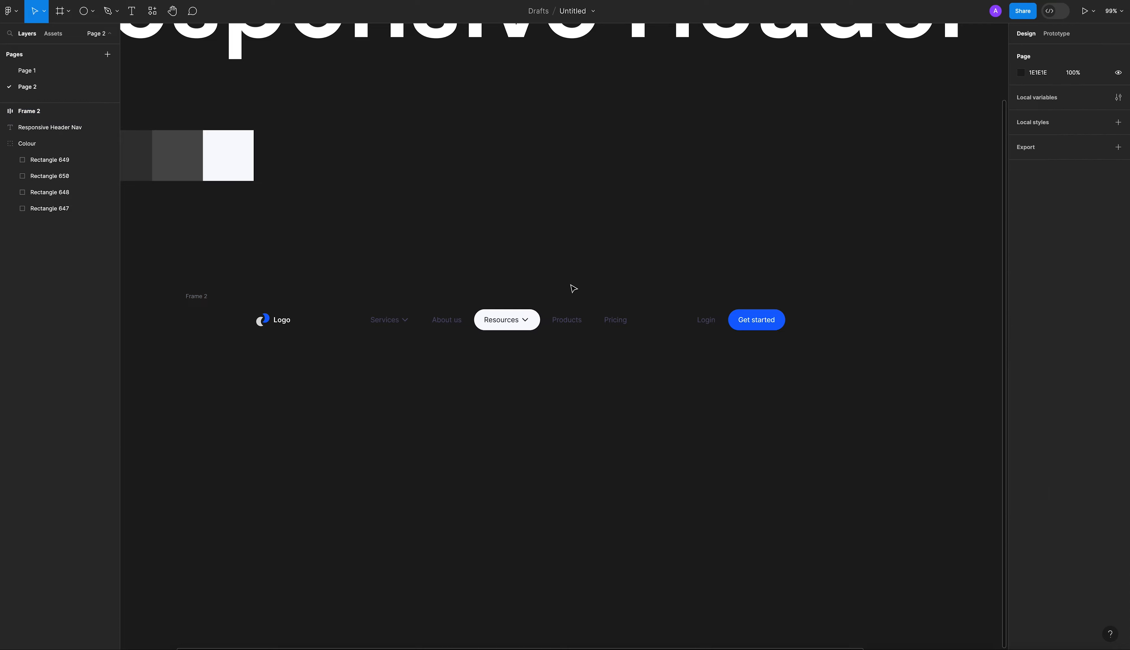
pyautogui.click(214, 300)
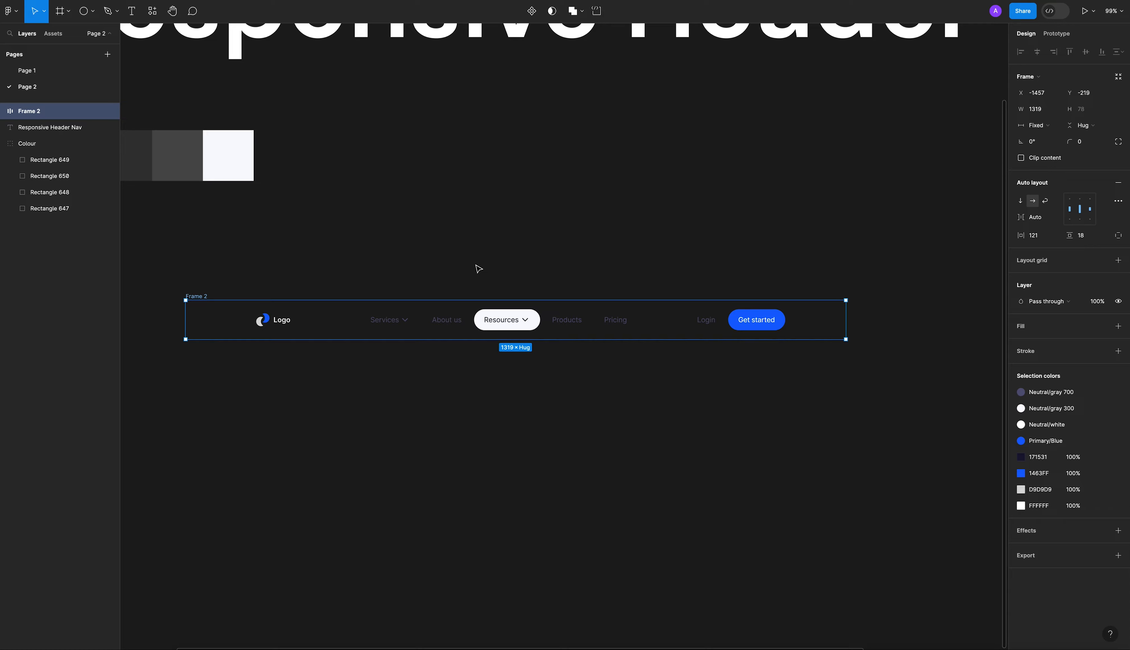
pyautogui.click(491, 266)
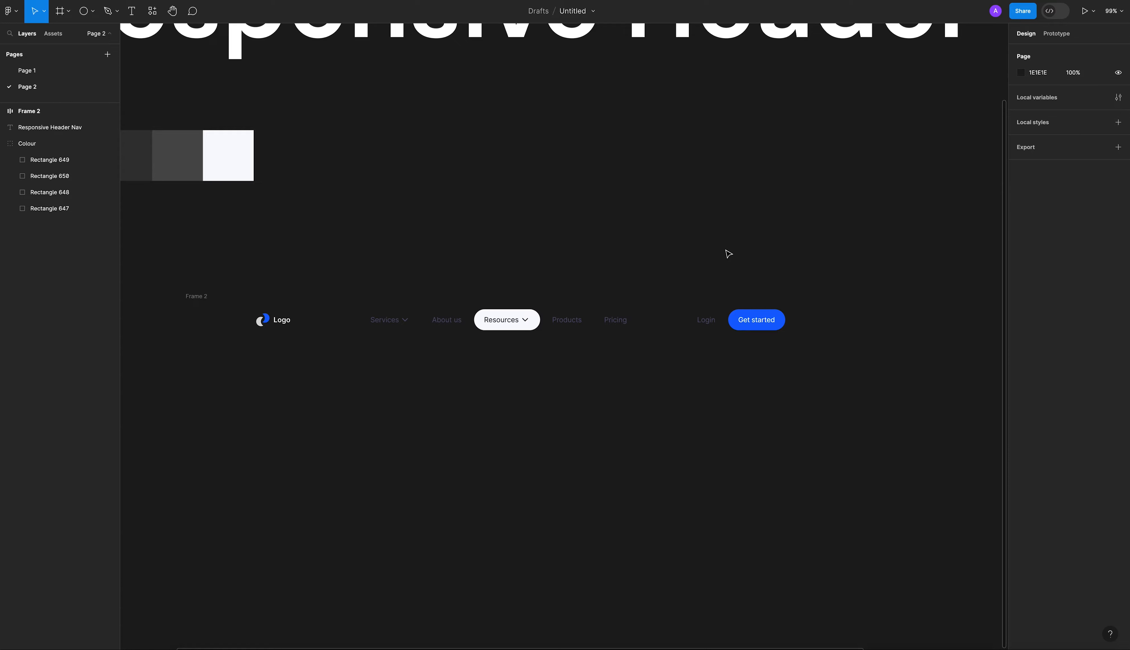
pyautogui.hotkey('ctrl', 'z')
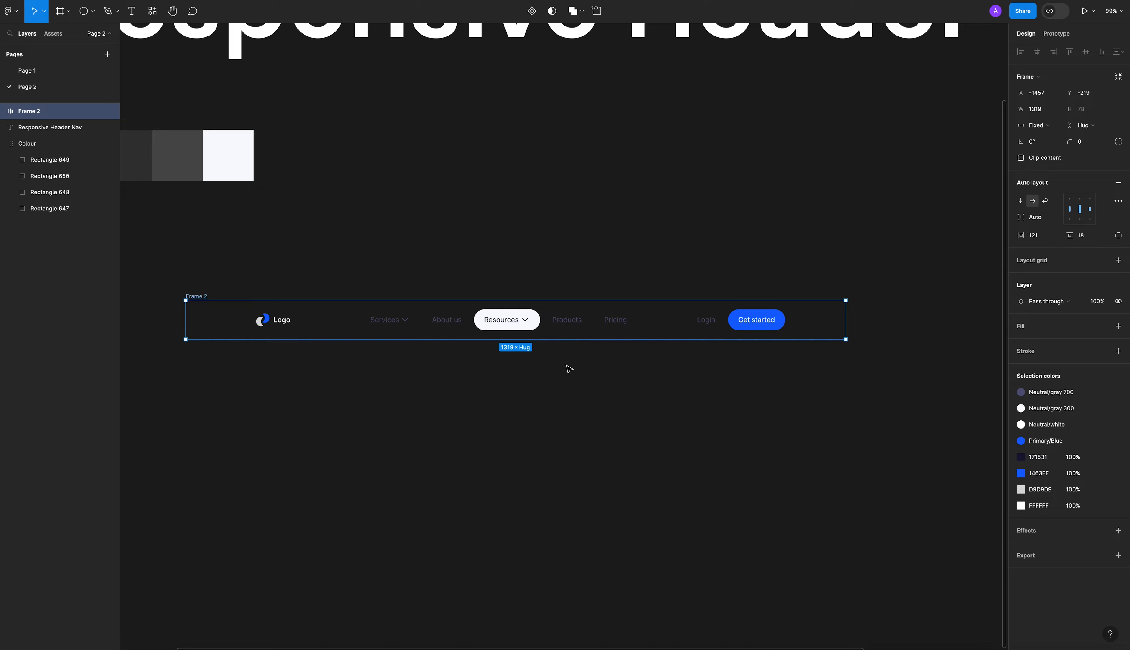
pyautogui.click(895, 194)
# Examine the header frame's width sizing choices and its minimum and maximum width and height options.
pyautogui.click(198, 297)
pyautogui.click(1040, 125)
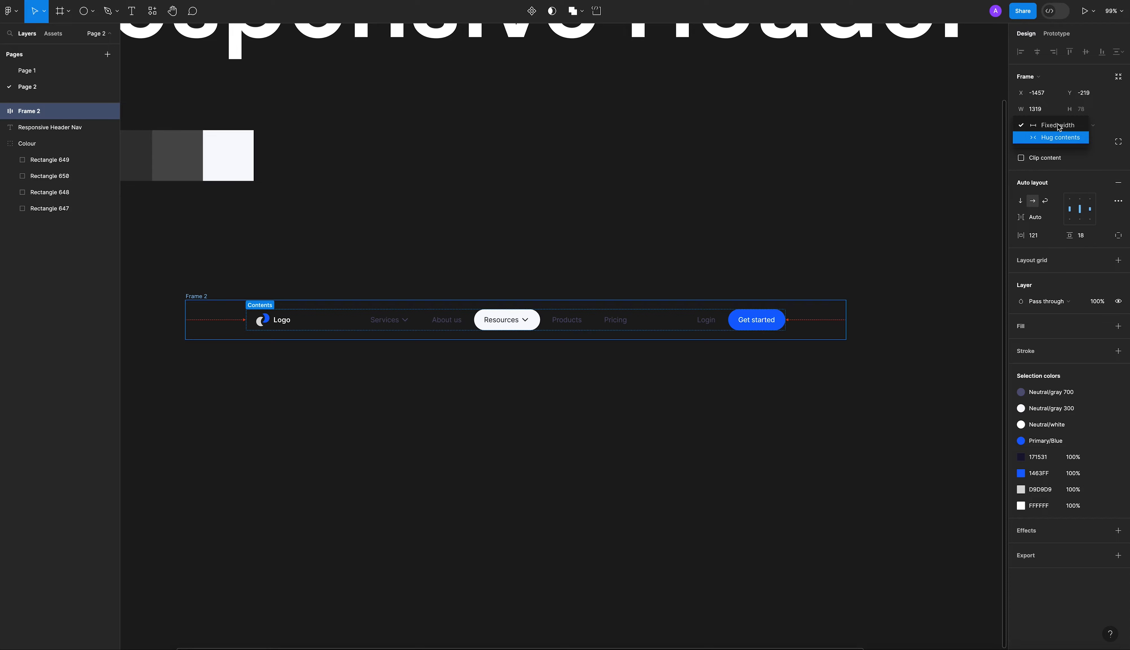
pyautogui.click(1055, 111)
pyautogui.click(1056, 110)
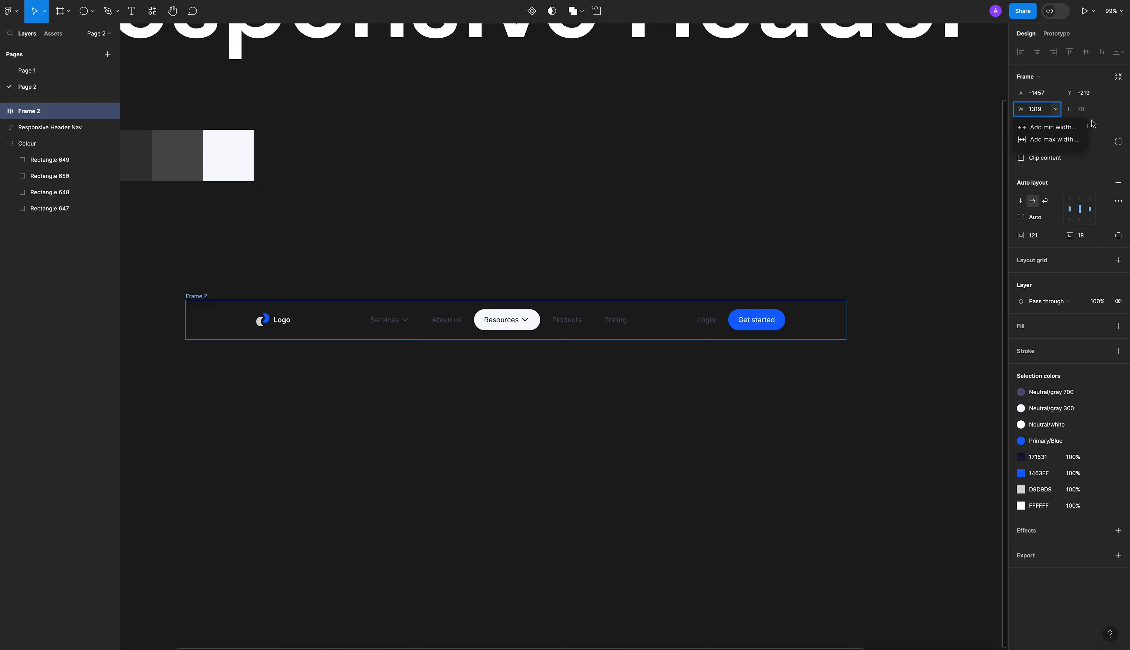
pyautogui.click(1099, 112)
pyautogui.click(1104, 109)
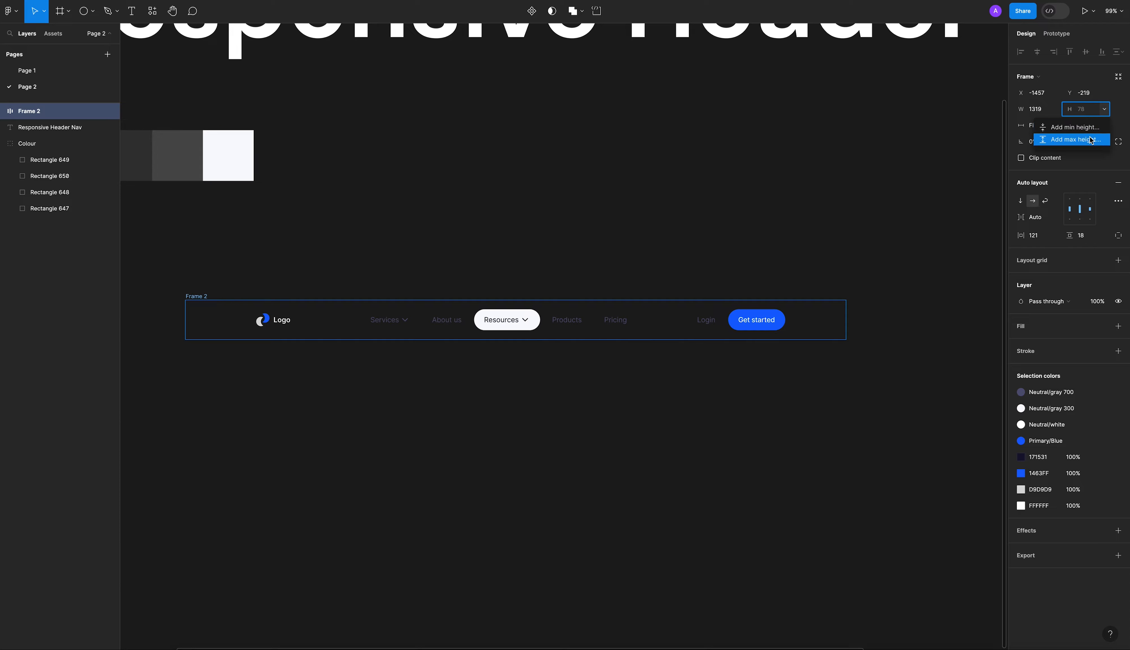
pyautogui.click(1117, 109)
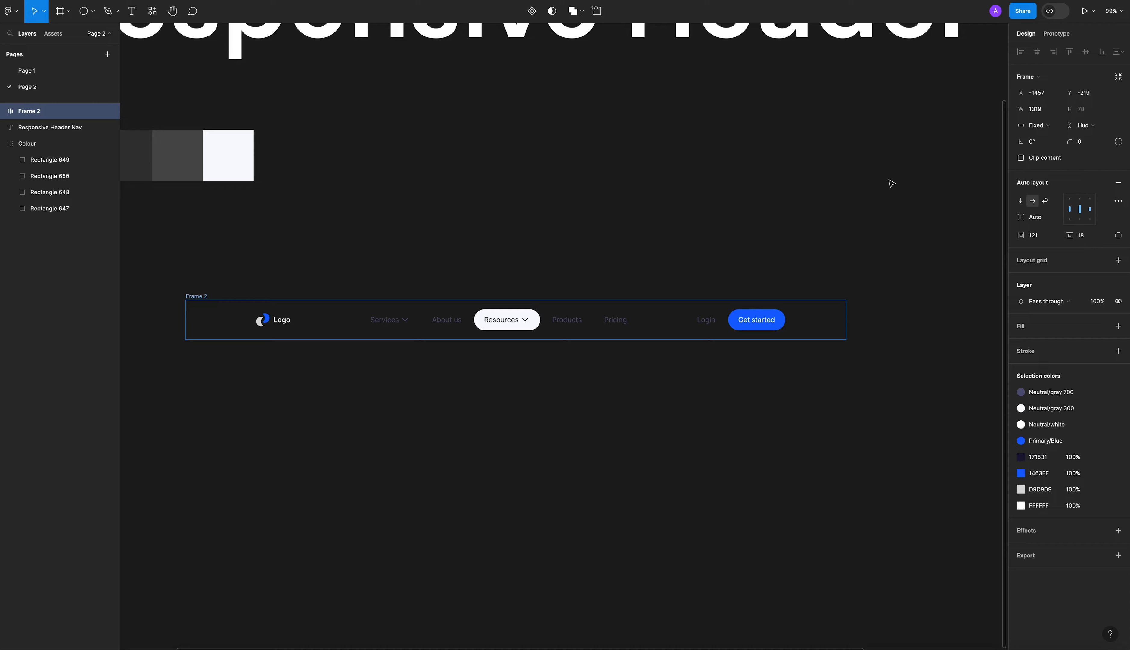
pyautogui.click(826, 200)
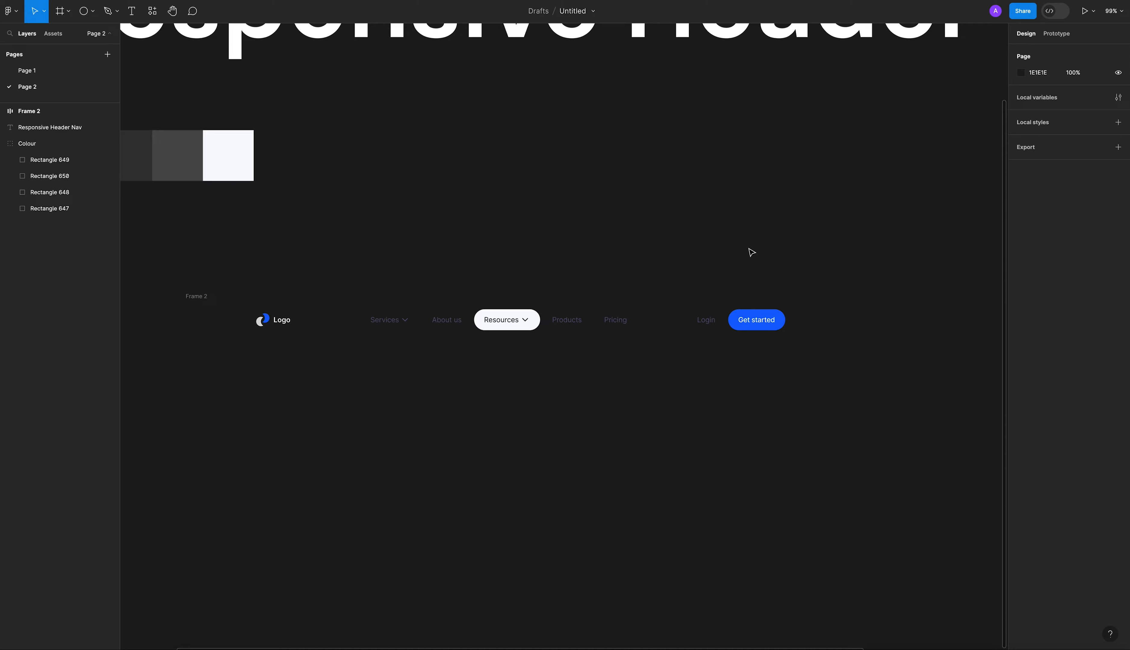
# Rename the header frame as "Desktop 1440px".
pyautogui.doubleClick(190, 297)
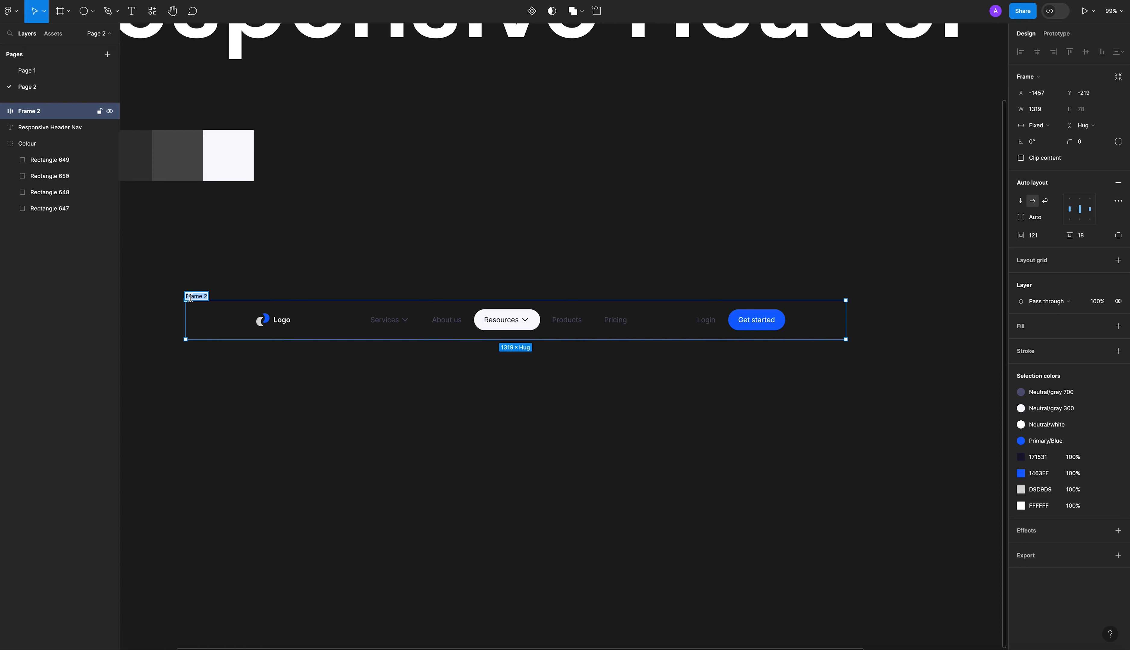
pyautogui.click(225, 275)
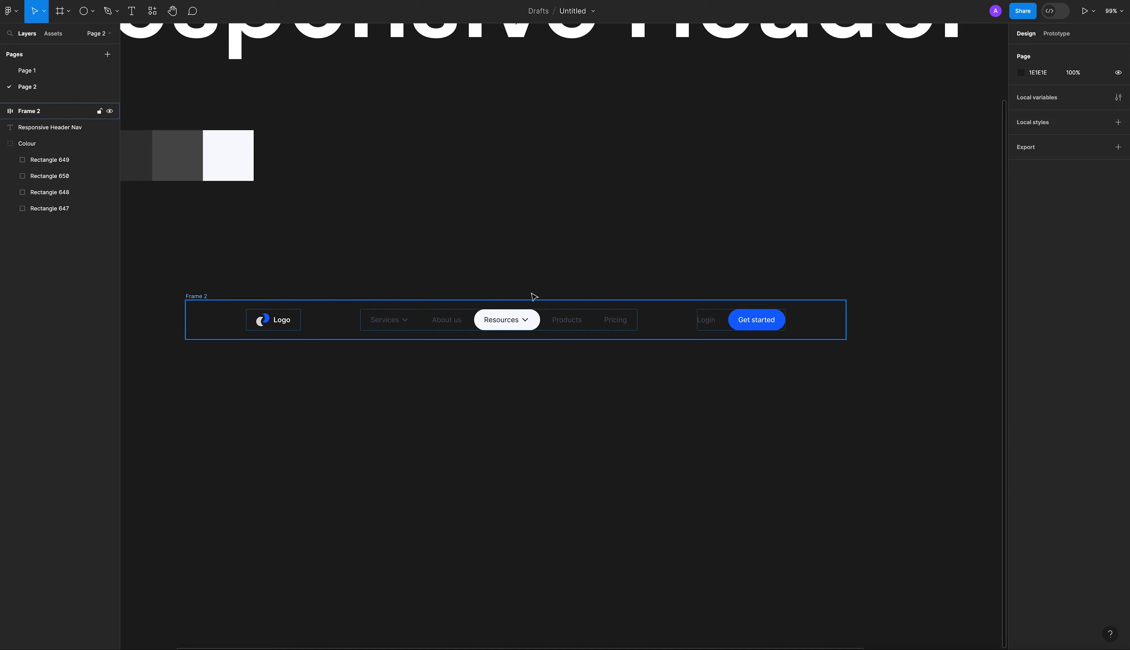
pyautogui.doubleClick(196, 296)
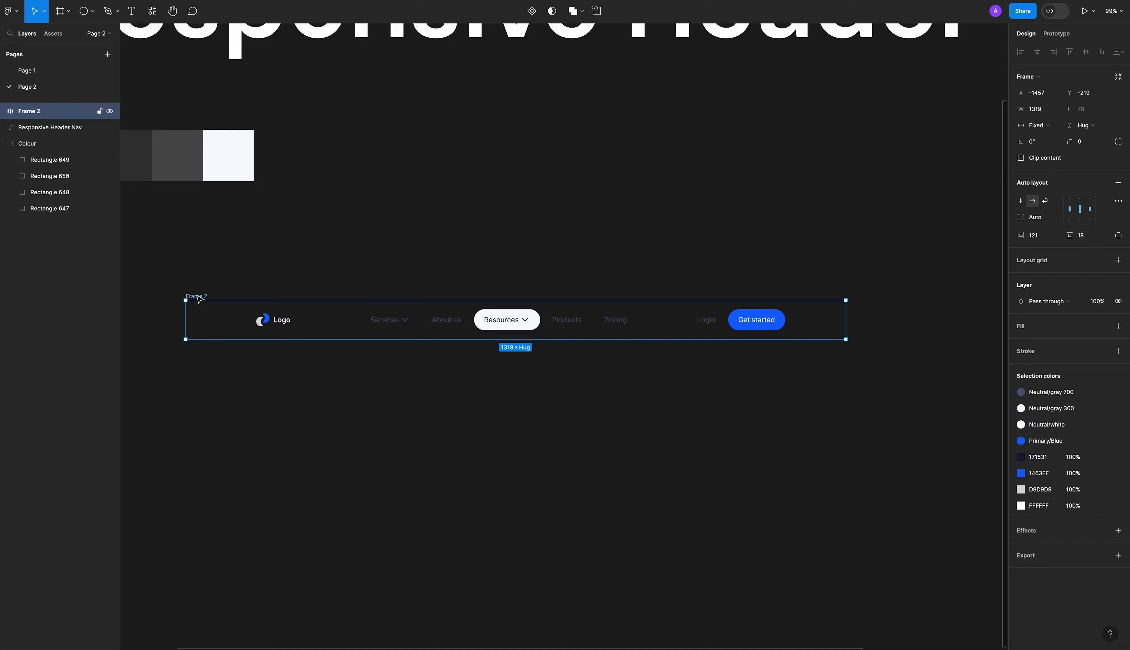
pyautogui.write('Desktop 1440px')
pyautogui.press('Return')
pyautogui.click(233, 260)
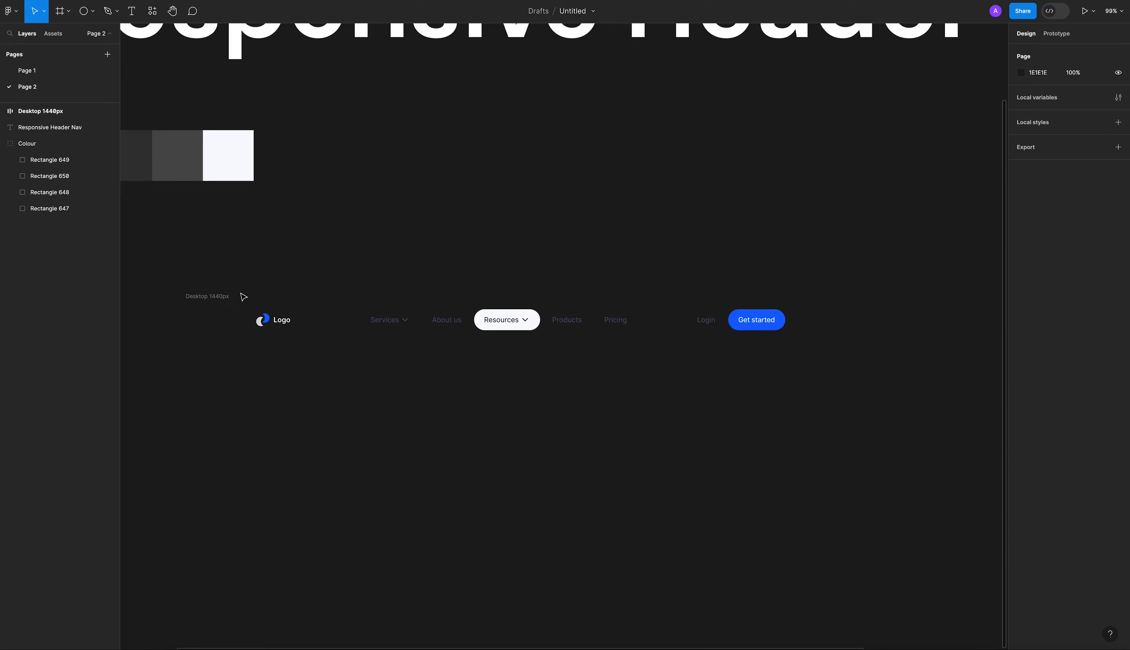
# Add a white FFFFFF fill to the Desktop 1440px header frame.
pyautogui.click(217, 296)
pyautogui.click(1118, 327)
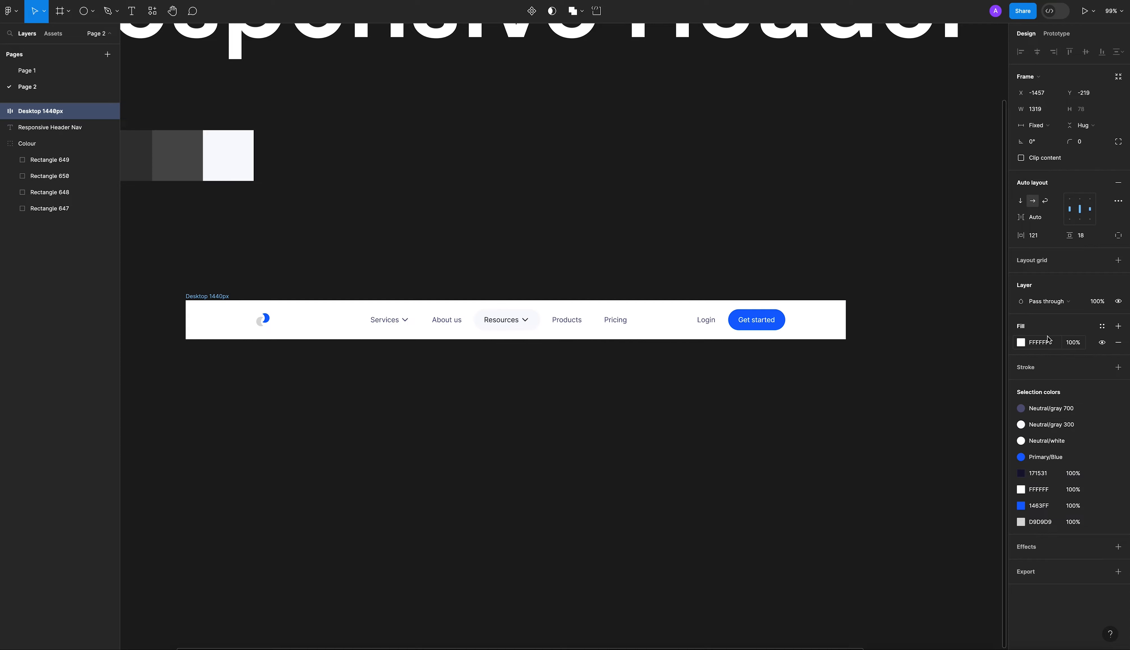
pyautogui.click(860, 250)
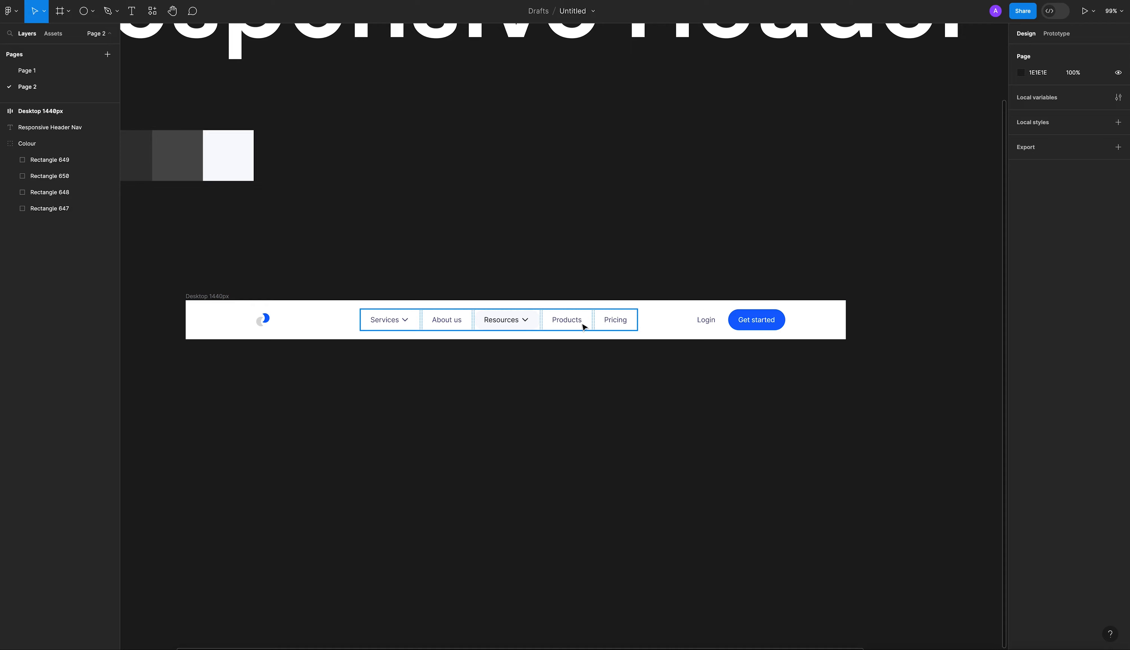
# Change the fill of the Resources dropdown item to light blue ECF4FF.
pyautogui.scroll(5, 524, 341)
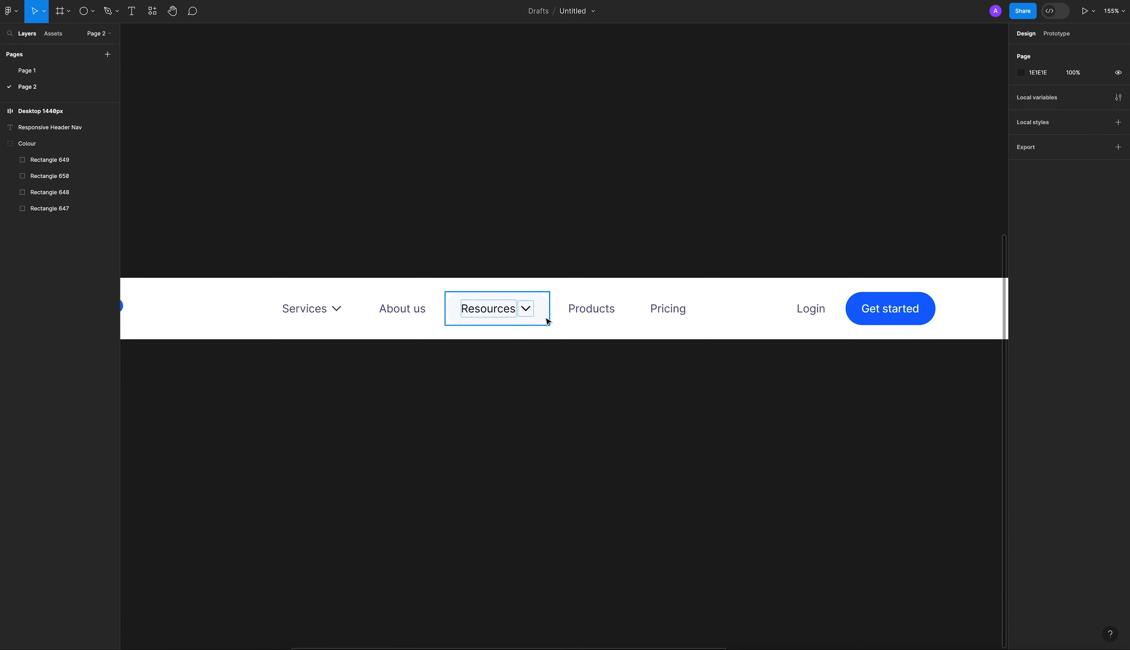
pyautogui.click(538, 320)
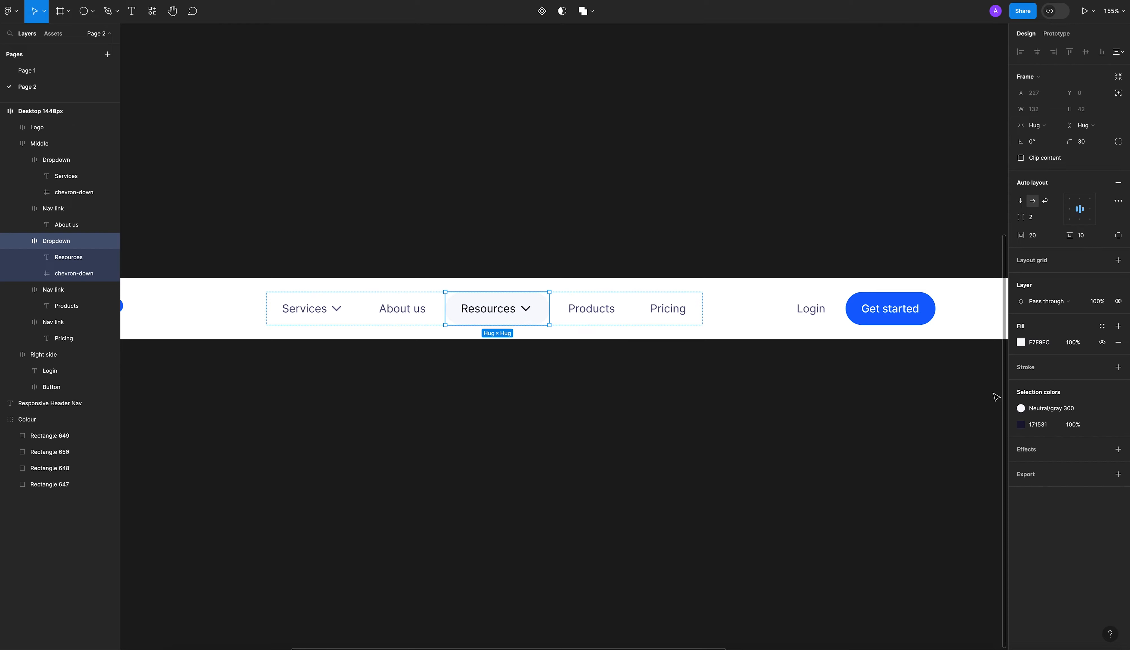
pyautogui.click(1021, 343)
pyautogui.moveTo(890, 376); pyautogui.dragTo(896, 375)
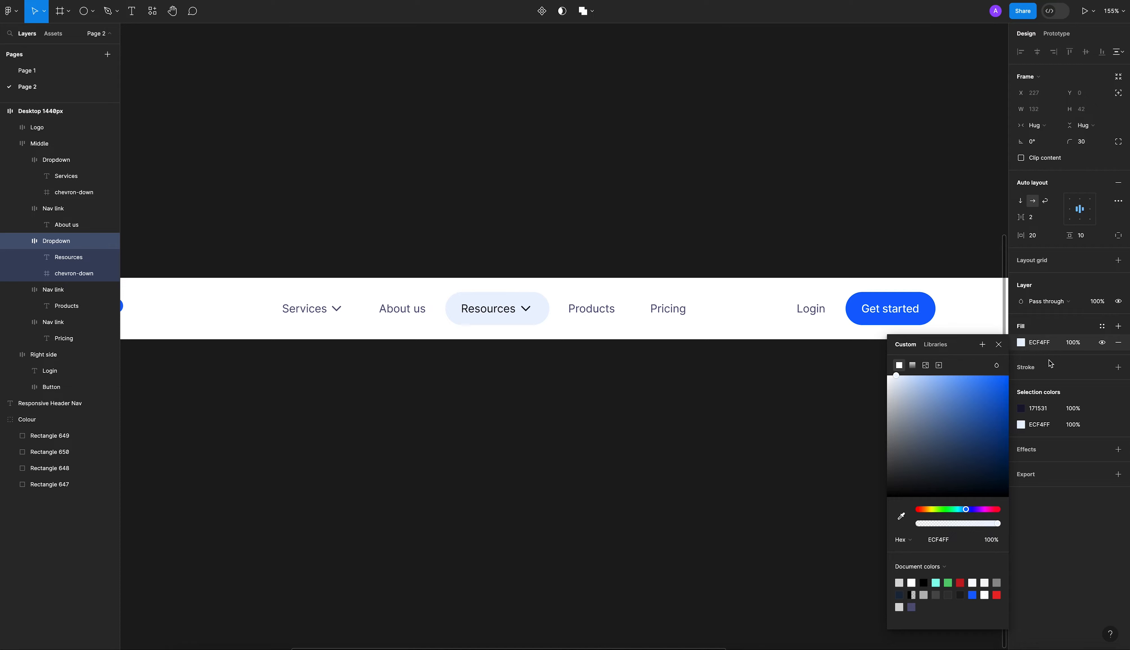
# Add an inside stroke to the Resources dropdown item, sample its own light-blue fill, and adjust the stroke color to E7EFFE.
pyautogui.click(1118, 367)
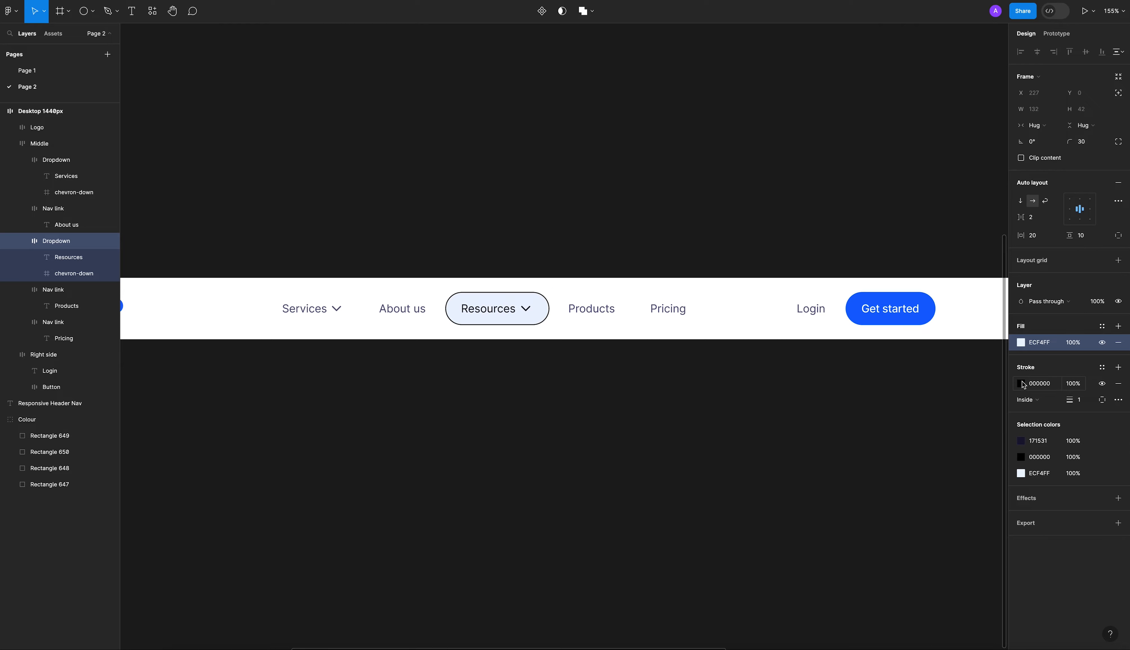
pyautogui.click(1022, 384)
pyautogui.click(900, 532)
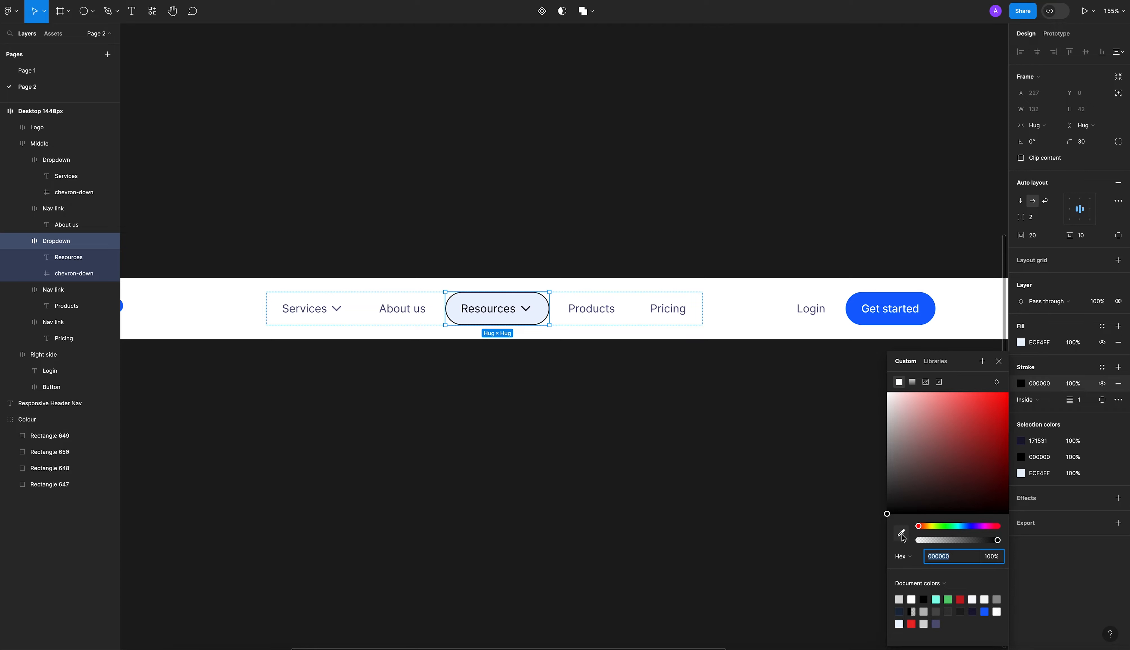
pyautogui.click(523, 305)
pyautogui.moveTo(898, 390); pyautogui.dragTo(907, 396)
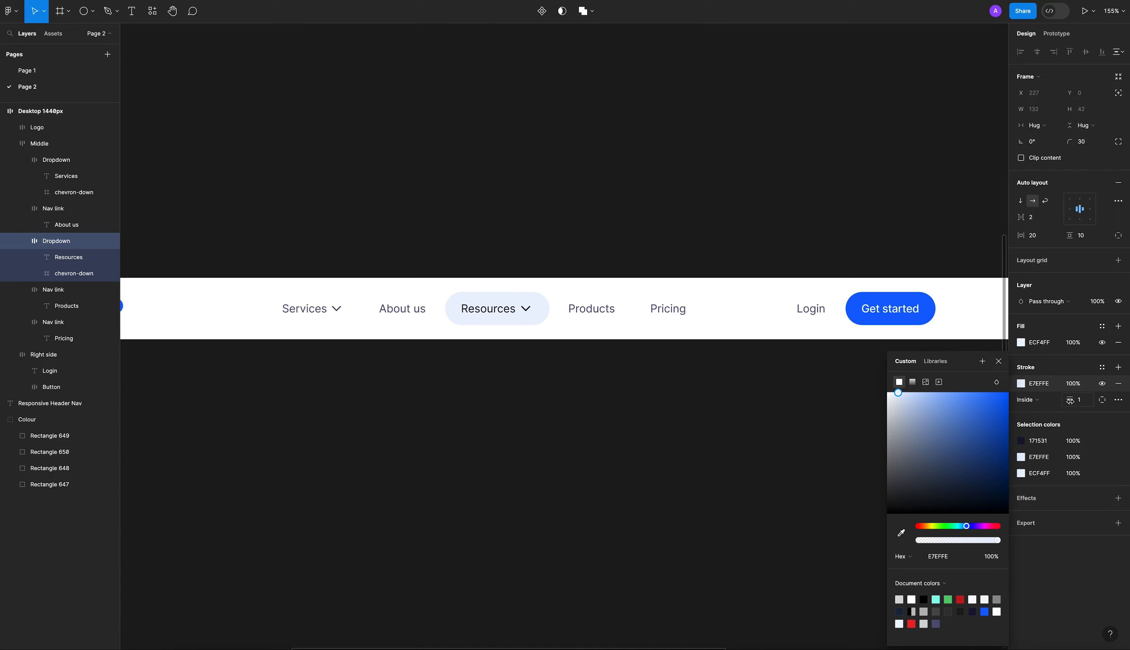
# Set the Resources item's stroke weight to 1 and shift the stroke to a slightly stronger light blue.
pyautogui.click(1082, 401)
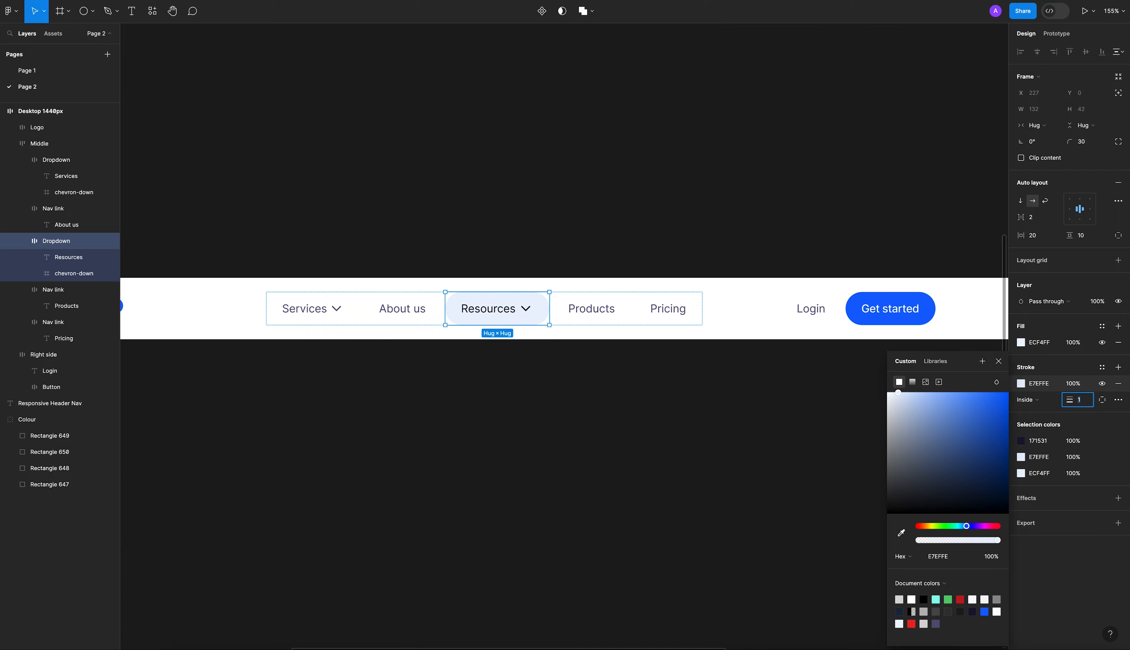
pyautogui.press('Return')
pyautogui.moveTo(898, 392); pyautogui.dragTo(905, 393)
pyautogui.click(646, 423)
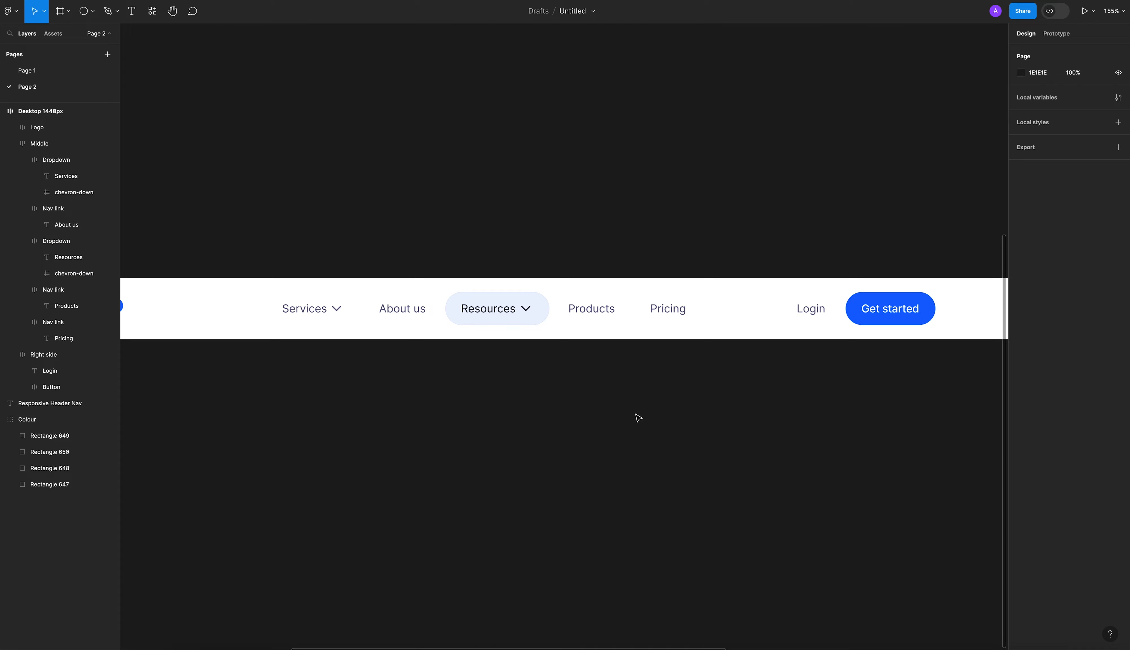
pyautogui.scroll(10, 486, 325)
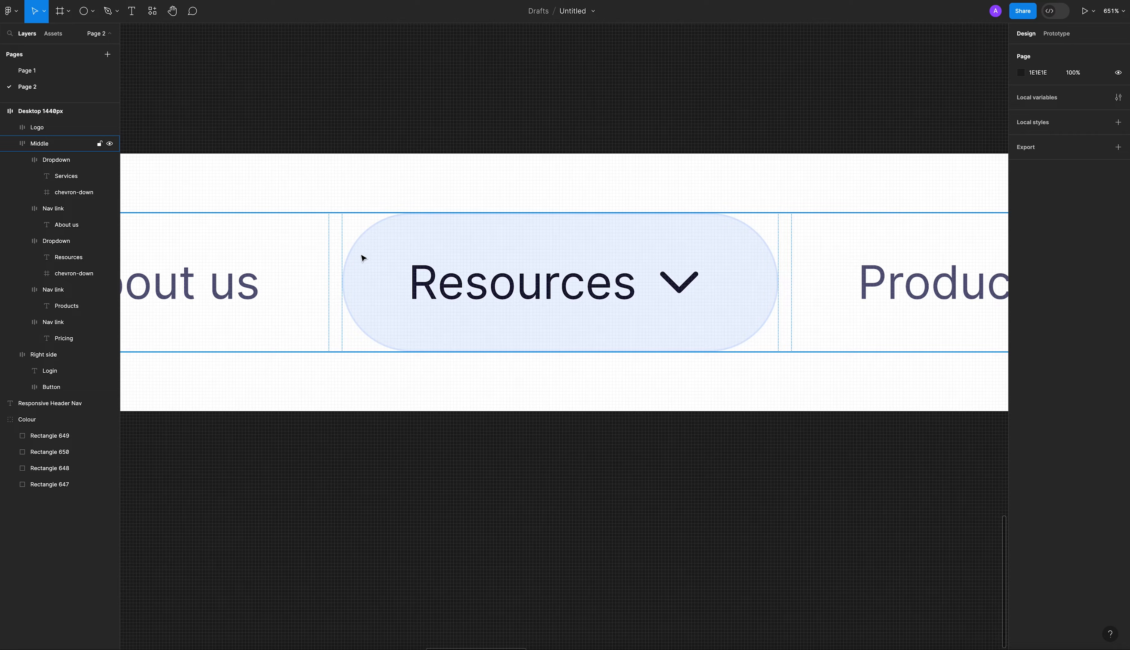
pyautogui.scroll(-9, 580, 305)
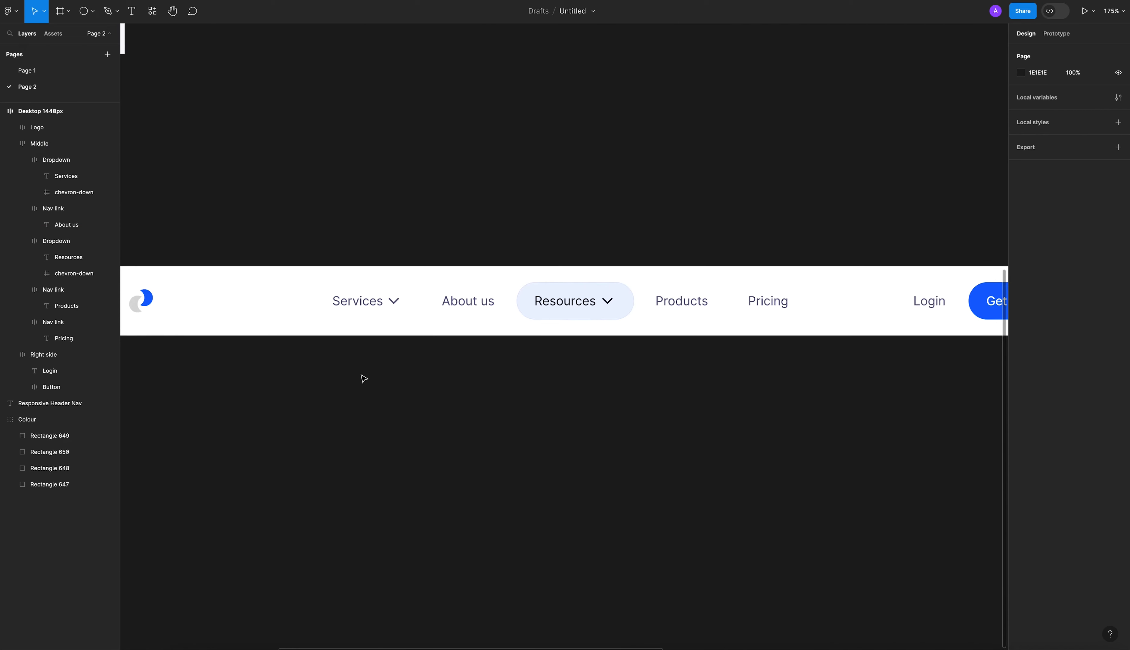
pyautogui.scroll(-5, 511, 381)
# Recolor the Logo text to dark gray 333333 by sampling the dark swatch of the color palette.
pyautogui.scroll(3, 494, 368)
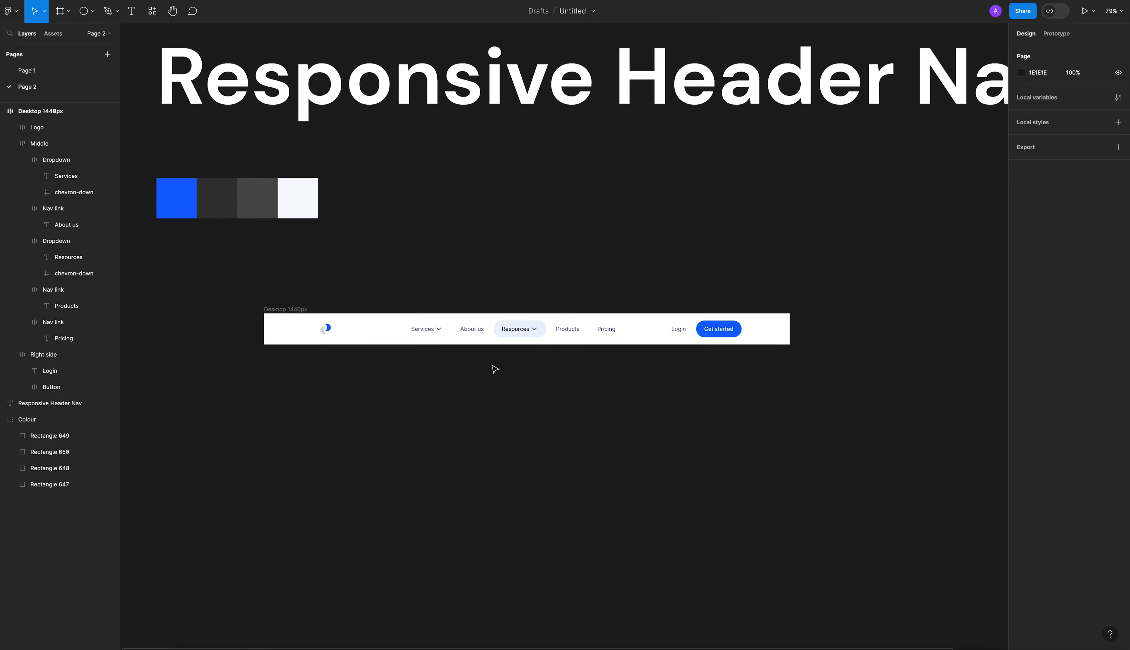
pyautogui.click(360, 335)
pyautogui.doubleClick(318, 323)
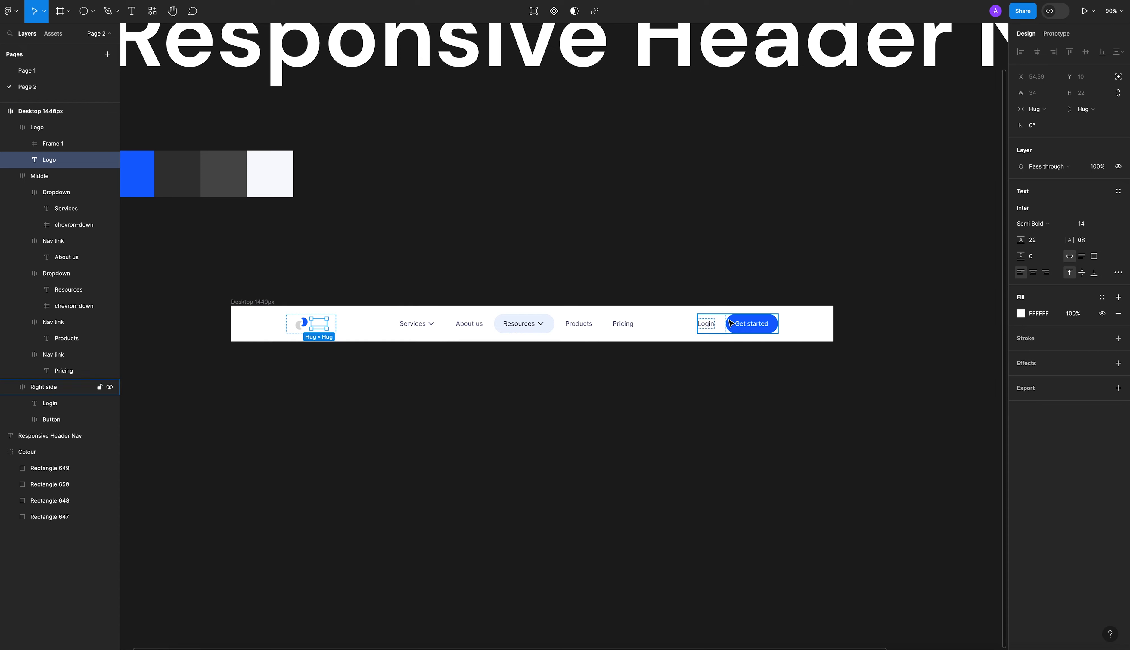
pyautogui.press('i')
pyautogui.click(193, 186)
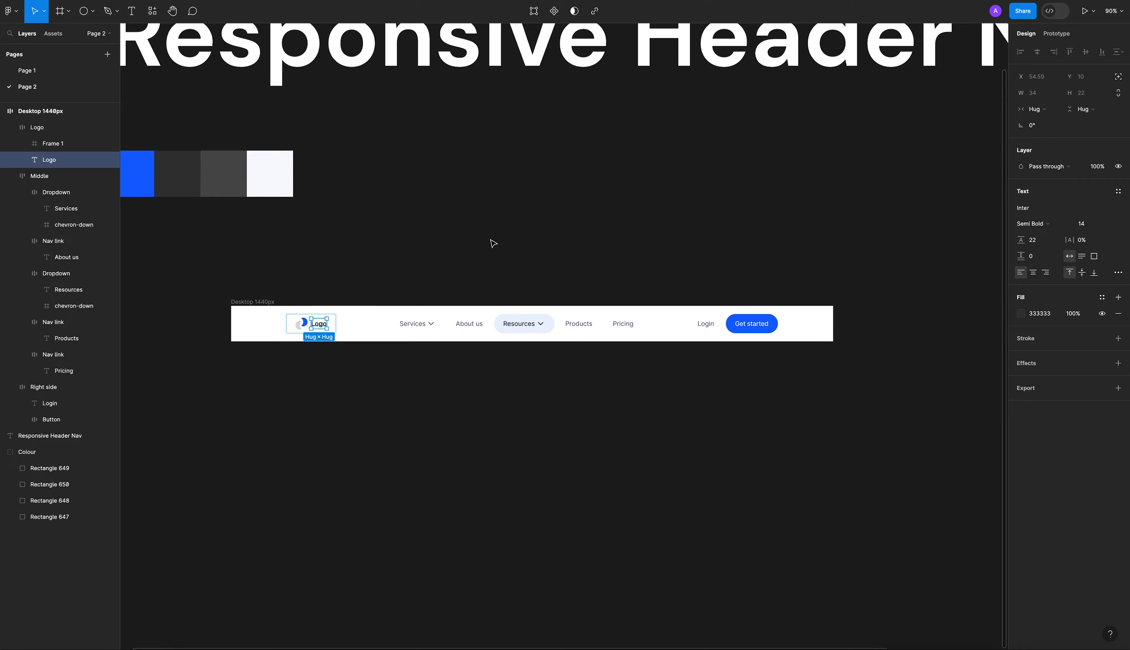
pyautogui.click(492, 245)
# Set the font size of the Logo text to 20.
pyautogui.scroll(3, 309, 359)
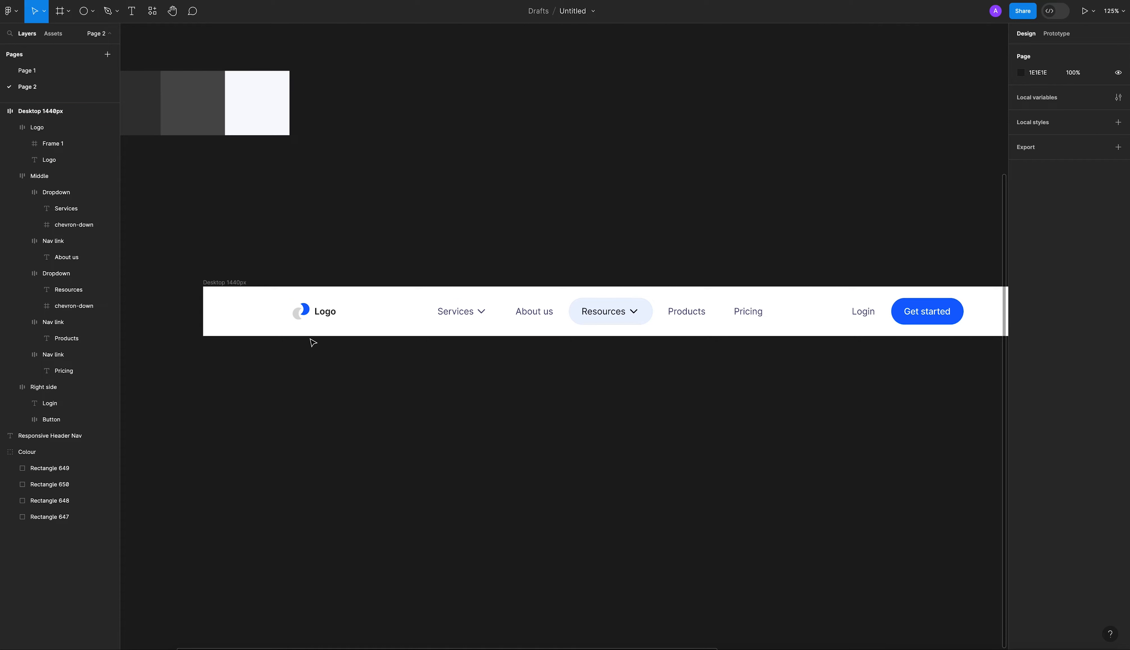
pyautogui.hscroll(1, 577, 373)
pyautogui.click(317, 314)
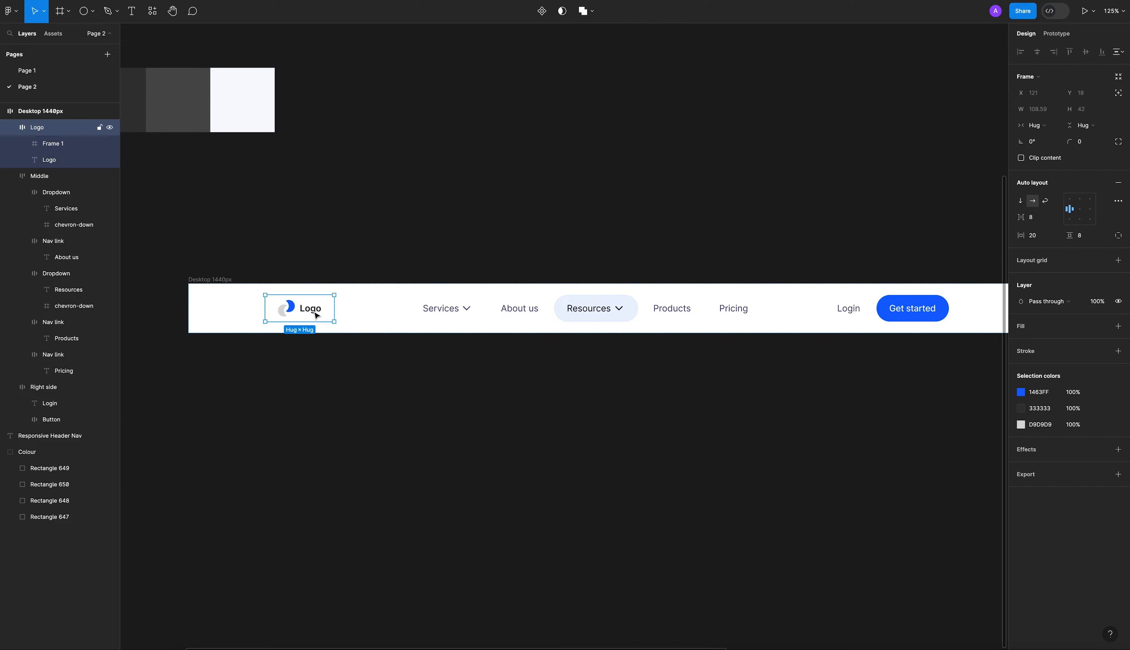
pyautogui.click(316, 323)
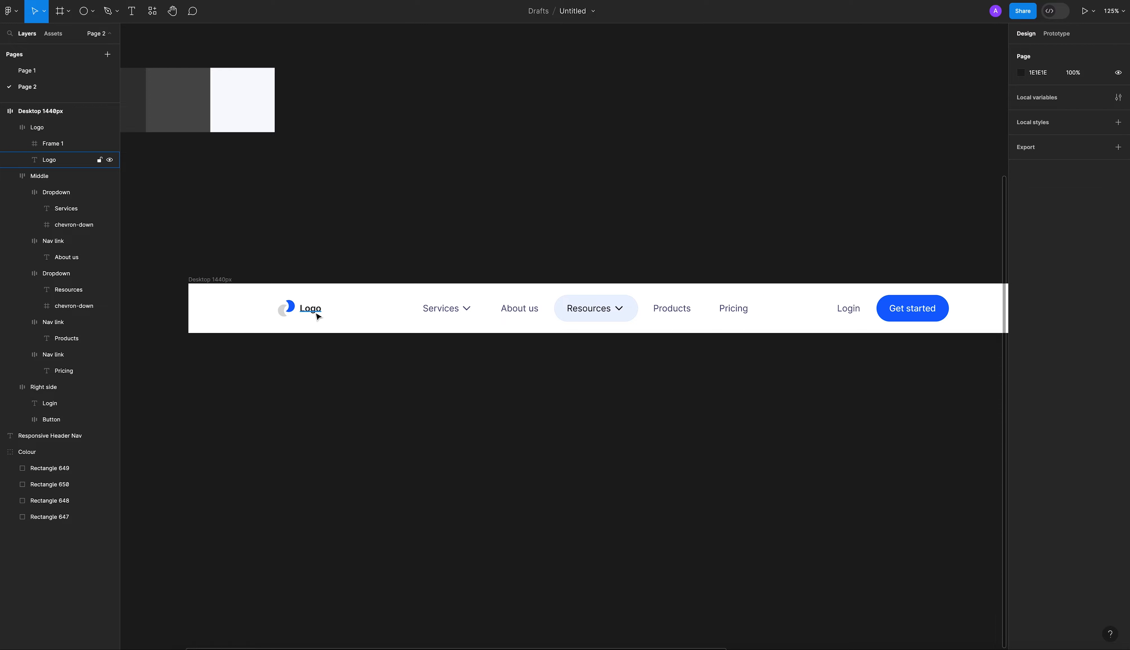
pyautogui.keyDown('super'); pyautogui.click(313, 313); pyautogui.keyUp('super')
pyautogui.click(1094, 225)
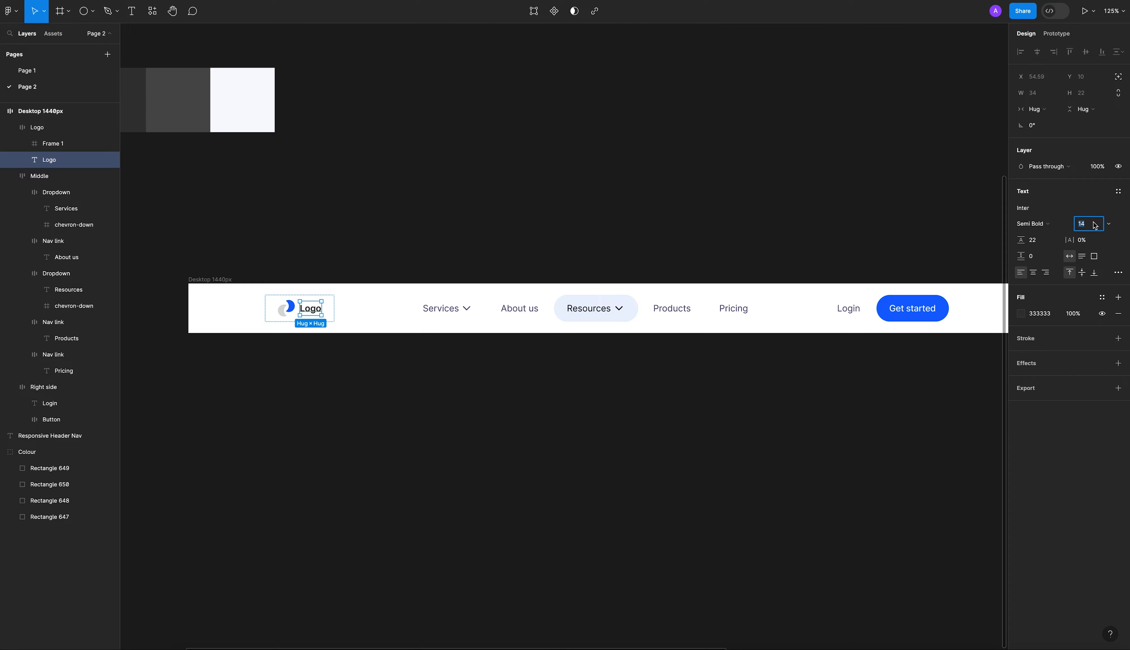
pyautogui.write('20')
pyautogui.press('Return')
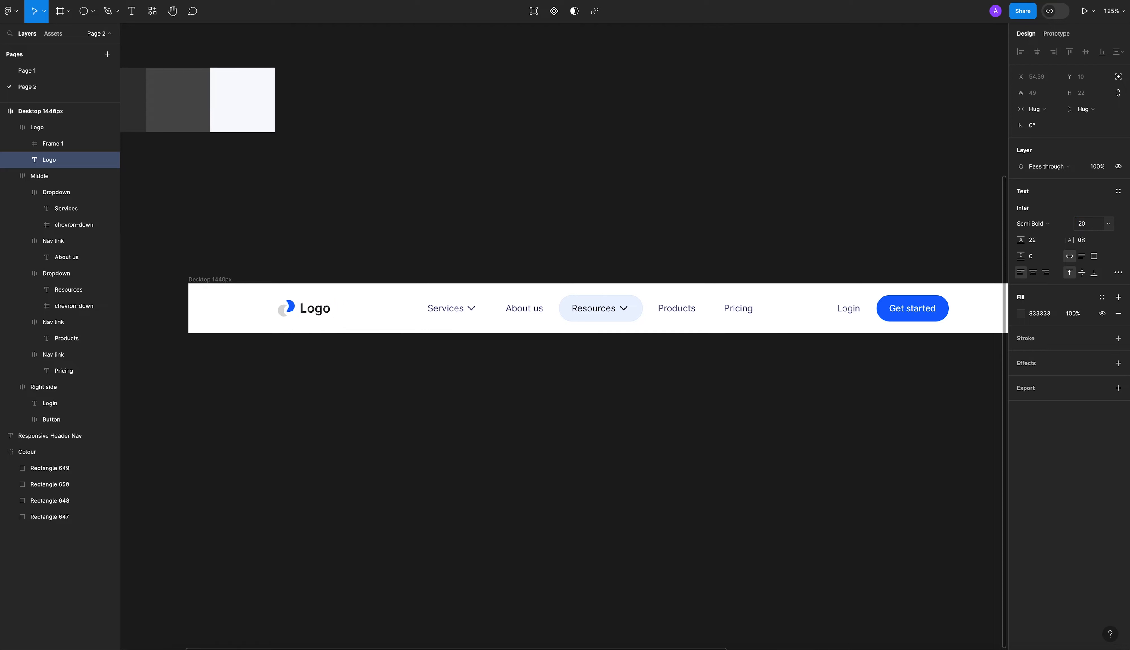
pyautogui.click(652, 225)
# Measure the distances from the Logo frame to the edges of the header frame.
pyautogui.scroll(-5, 651, 226)
pyautogui.moveTo(610, 233); pyautogui.dragTo(542, 231)
pyautogui.scroll(4, 506, 250)
pyautogui.scroll(2, 540, 231)
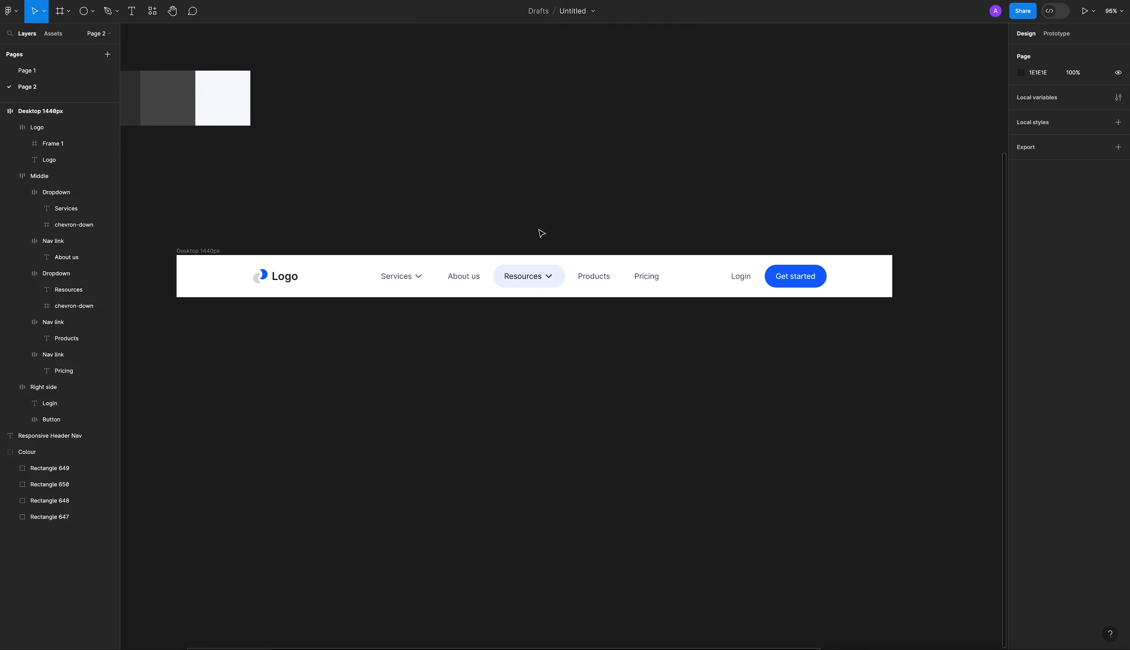
pyautogui.click(287, 281)
pyautogui.press('alt')
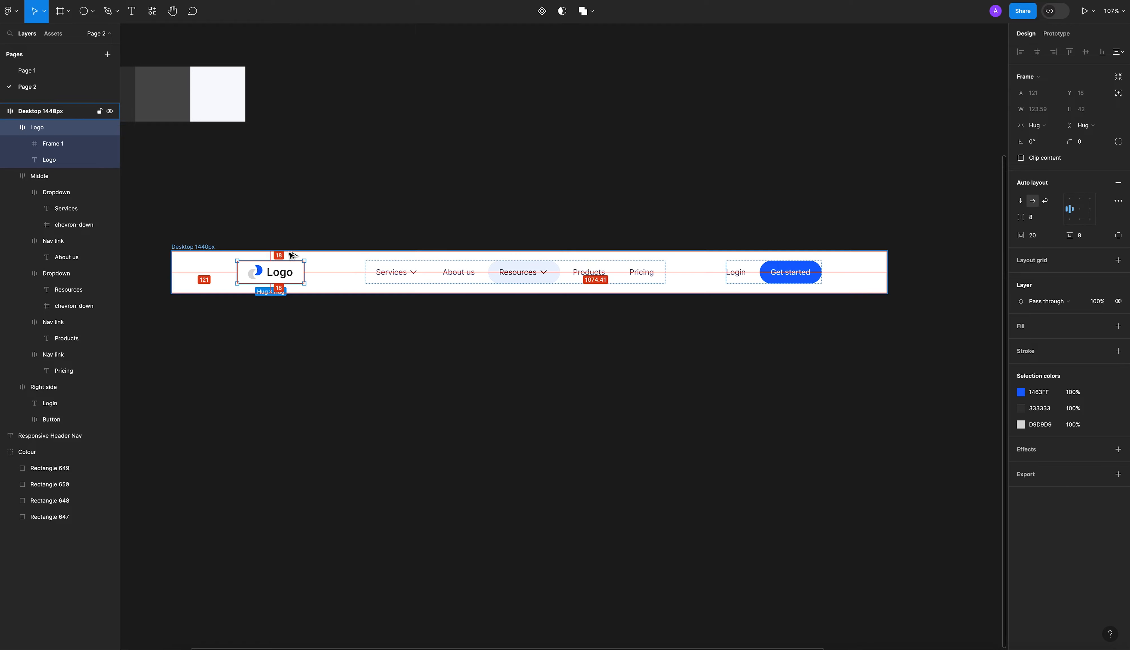
# Try narrowing the desktop header frame to about 1266 px and shifting its left side, undoing each change.
pyautogui.click(545, 406)
pyautogui.click(881, 276)
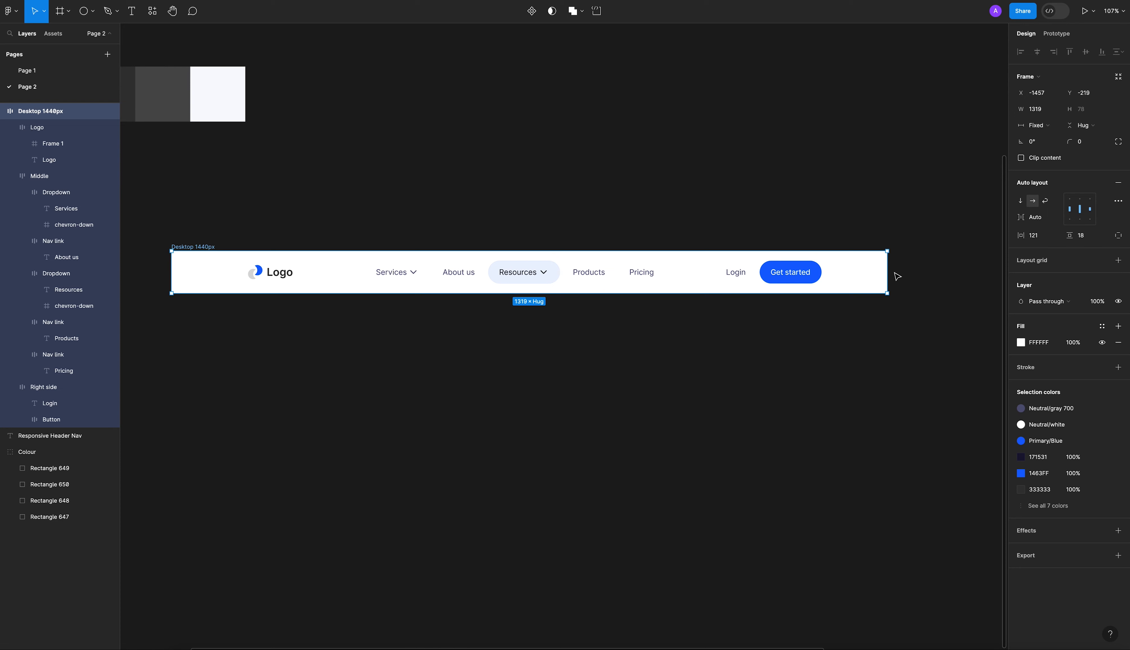
pyautogui.moveTo(887, 273); pyautogui.dragTo(857, 285)
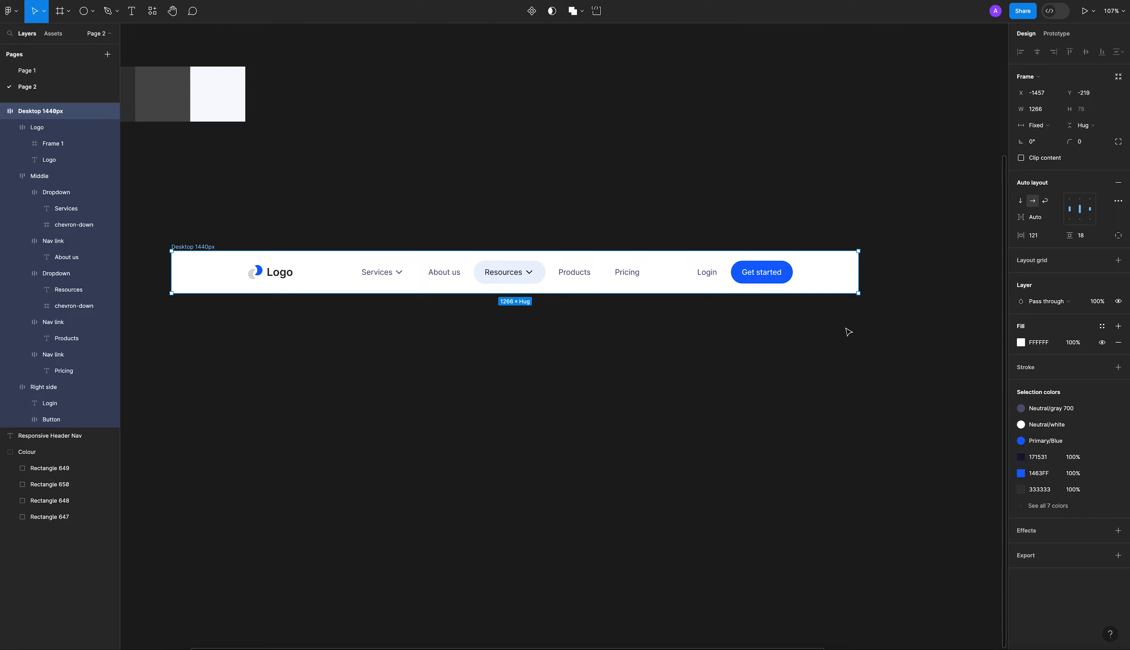
pyautogui.hotkey('ctrl', 'z')
pyautogui.click(837, 352)
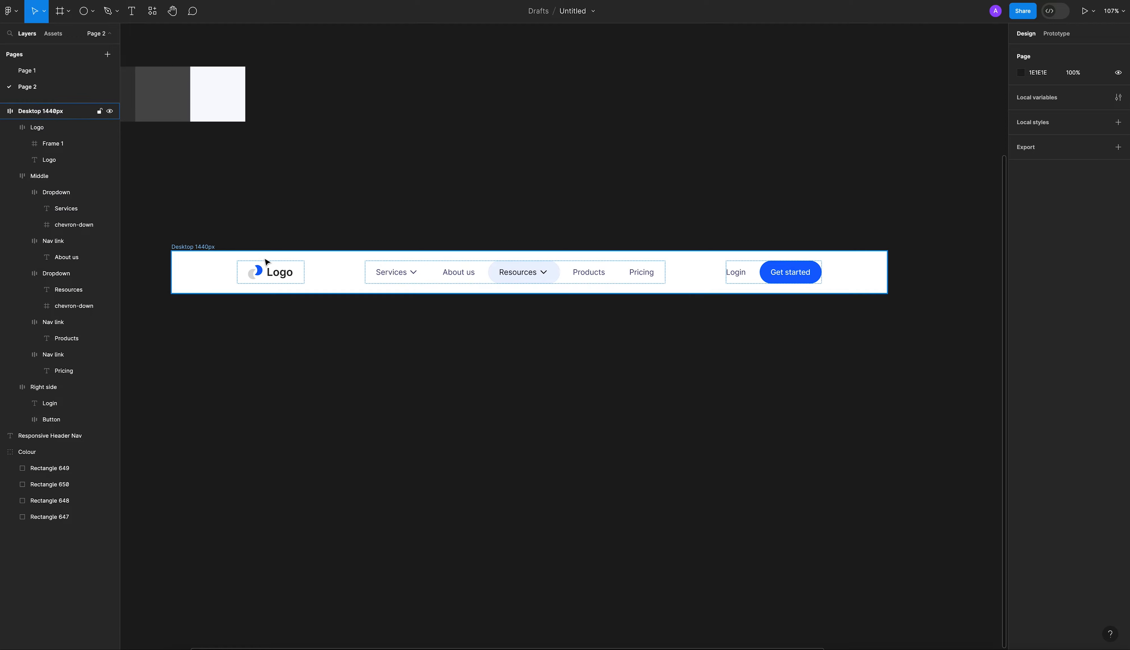
pyautogui.click(175, 274)
pyautogui.moveTo(174, 275); pyautogui.dragTo(239, 272)
pyautogui.hotkey('ctrl', 'z')
# Duplicate the Desktop 1440px header frame directly below the original.
pyautogui.keyDown('alt'); pyautogui.moveTo(265, 199); pyautogui.dragTo(261, 271); pyautogui.keyUp('alt')
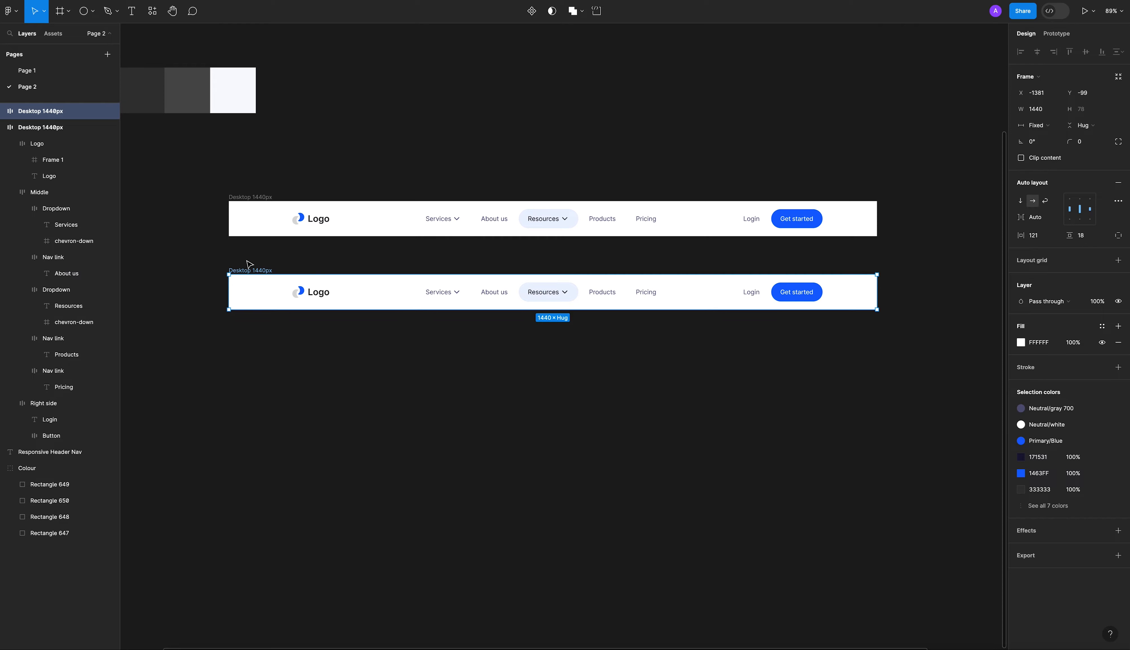
pyautogui.click(727, 338)
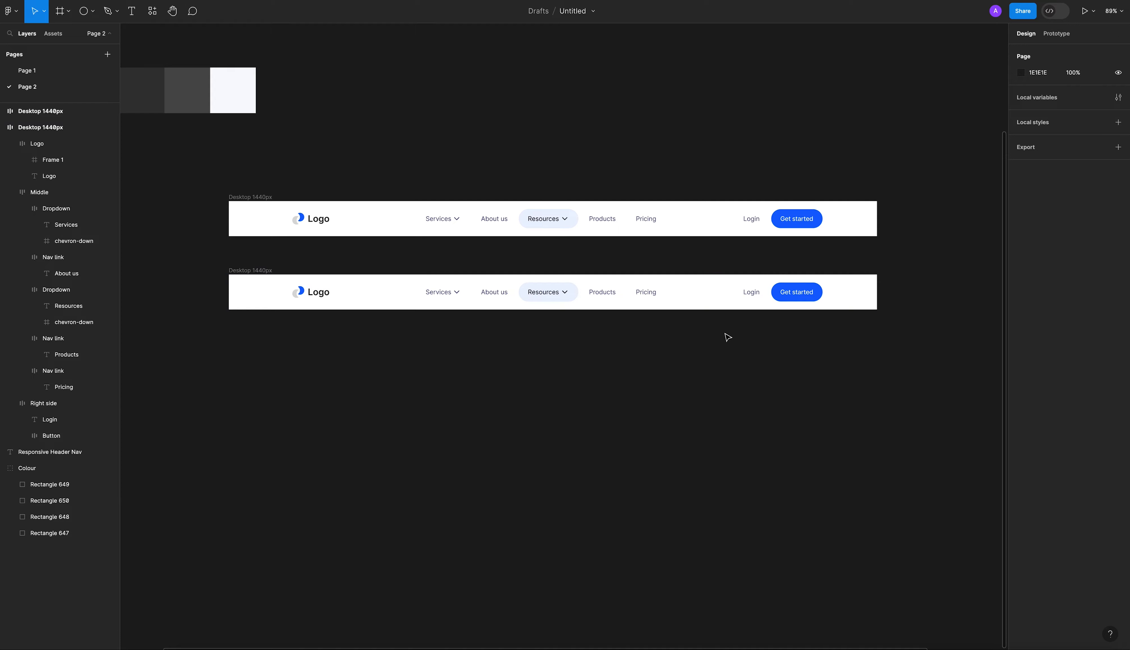
pyautogui.click(630, 306)
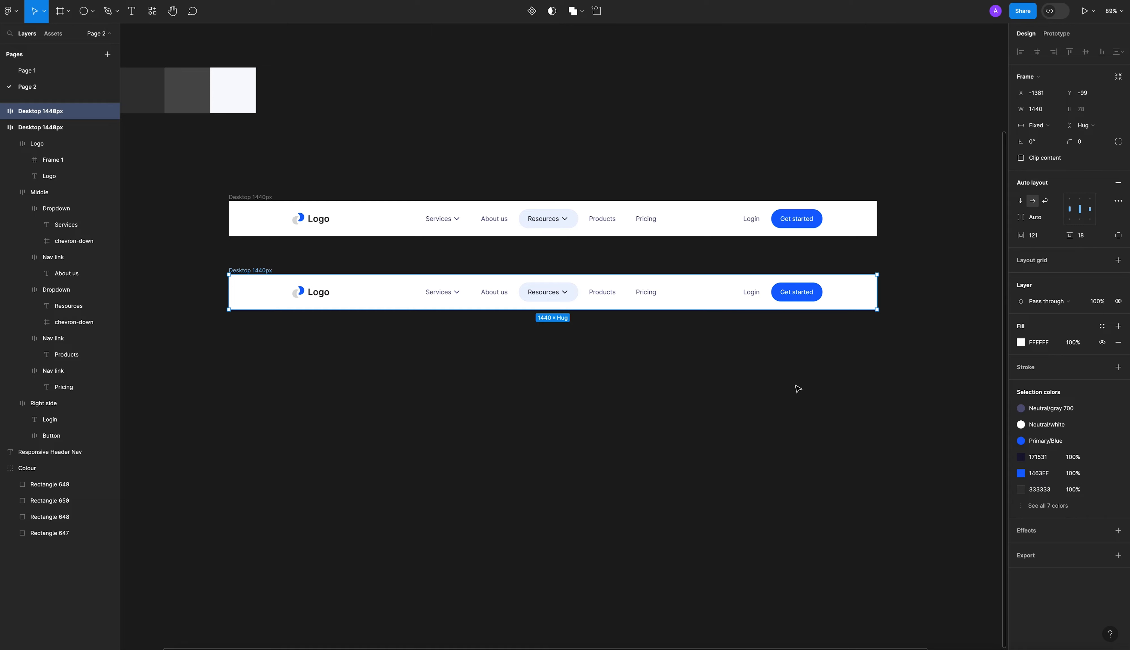
pyautogui.click(605, 298)
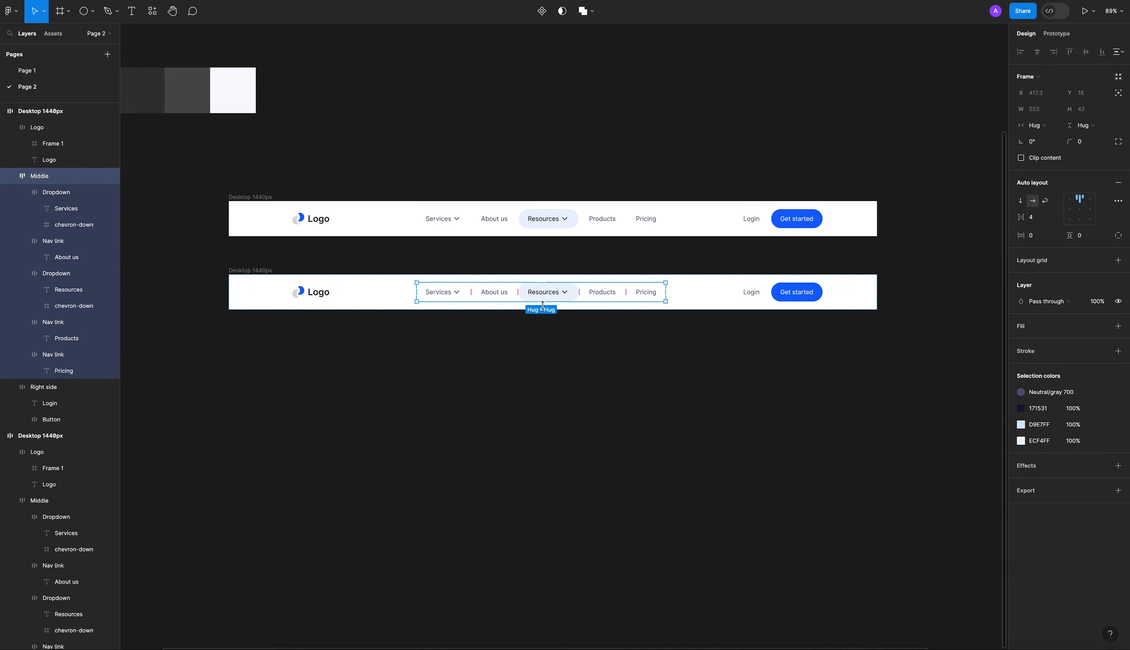
# Rename the duplicated header frame as Tablet 768px.
pyautogui.click(254, 270)
pyautogui.click(250, 272)
pyautogui.moveTo(235, 269); pyautogui.dragTo(197, 272)
pyautogui.write('Tablet')
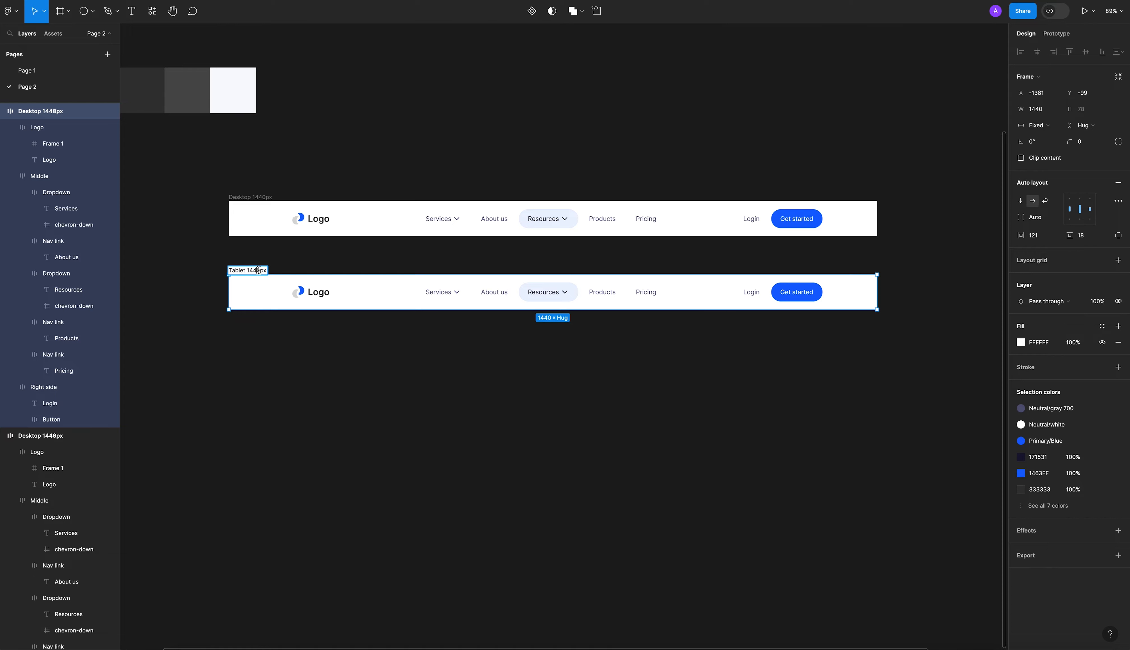
pyautogui.moveTo(261, 270); pyautogui.dragTo(246, 272)
pyautogui.write('768')
pyautogui.press('Return')
pyautogui.press('Escape')
# Take the Middle navigation links out of the Tablet 768px header and delete them.
pyautogui.click(559, 290)
pyautogui.moveTo(559, 294); pyautogui.dragTo(572, 353)
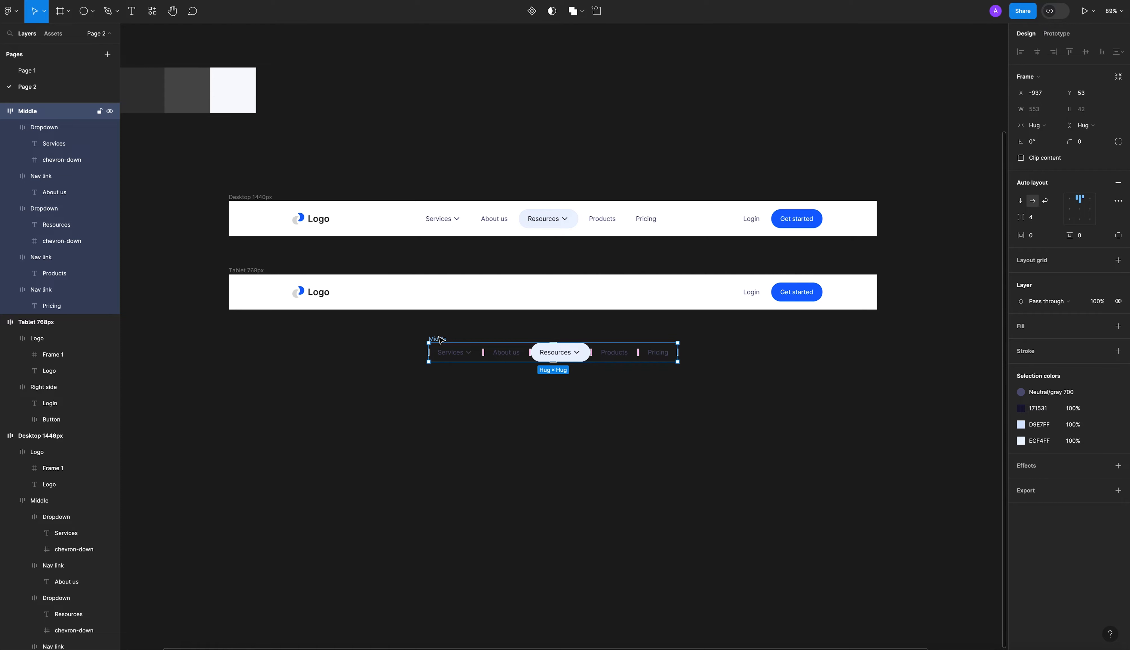
pyautogui.press('Delete')
# Narrow the Tablet 768px header frame to about 796 px wide.
pyautogui.click(538, 235)
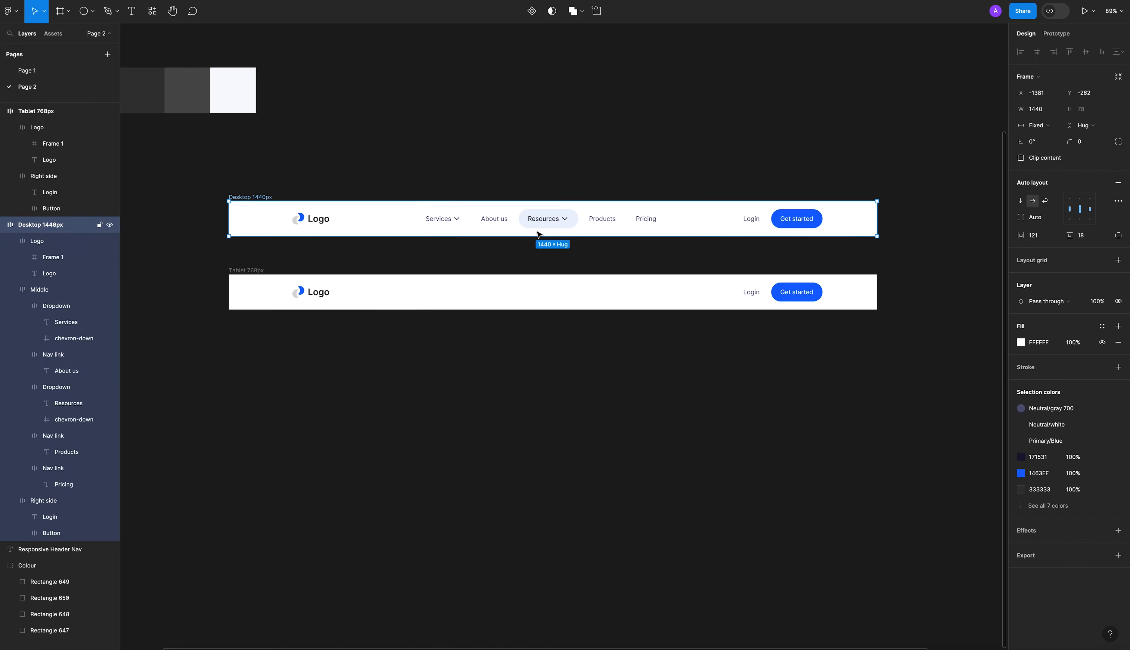
pyautogui.click(601, 284)
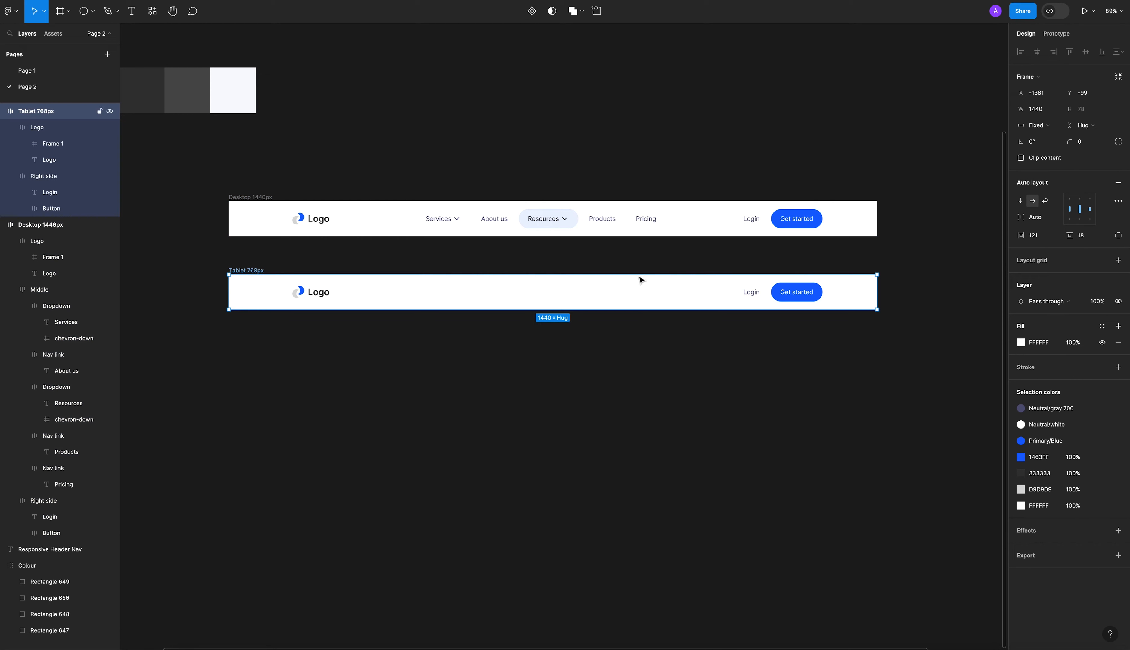
pyautogui.click(611, 291)
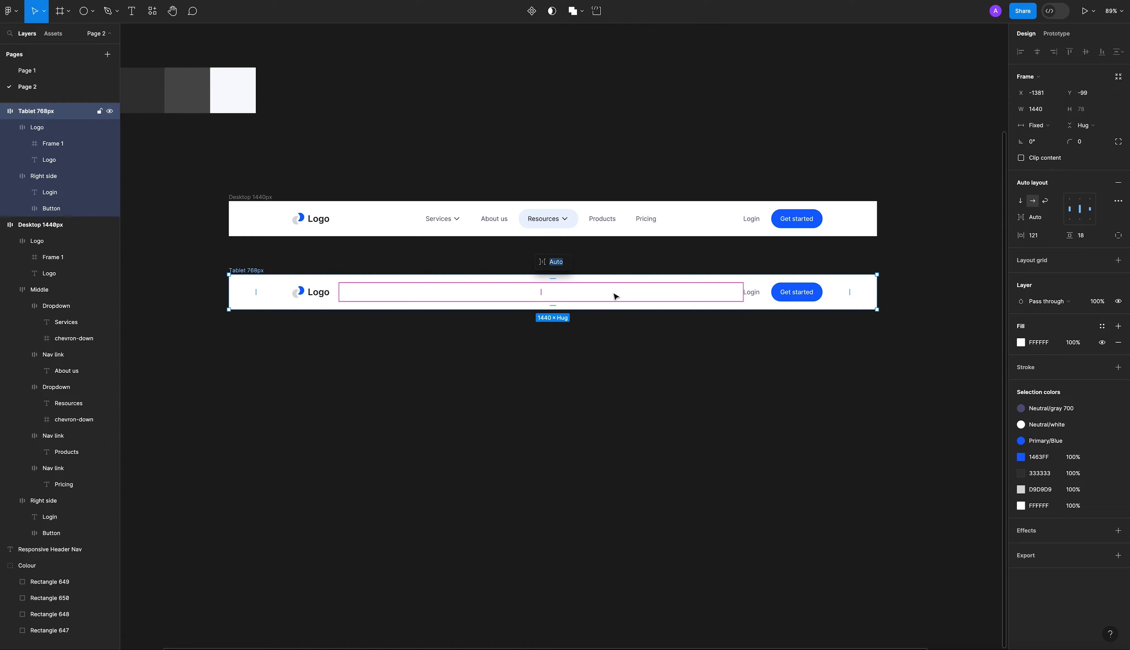
pyautogui.click(552, 386)
pyautogui.click(256, 272)
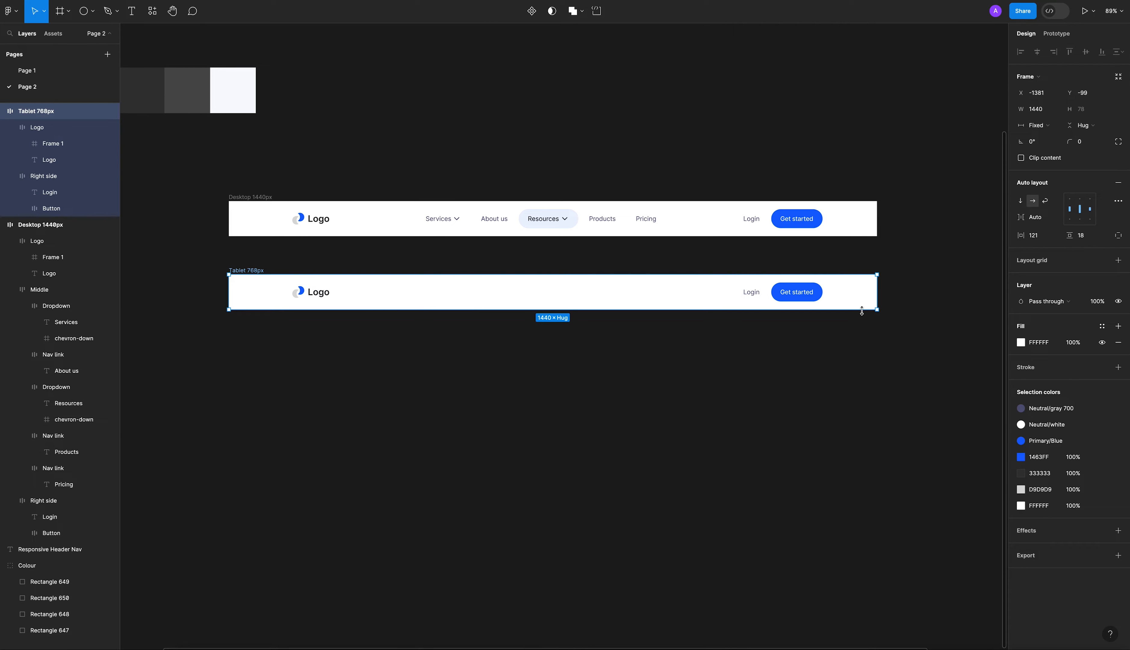
pyautogui.moveTo(880, 300); pyautogui.dragTo(588, 299)
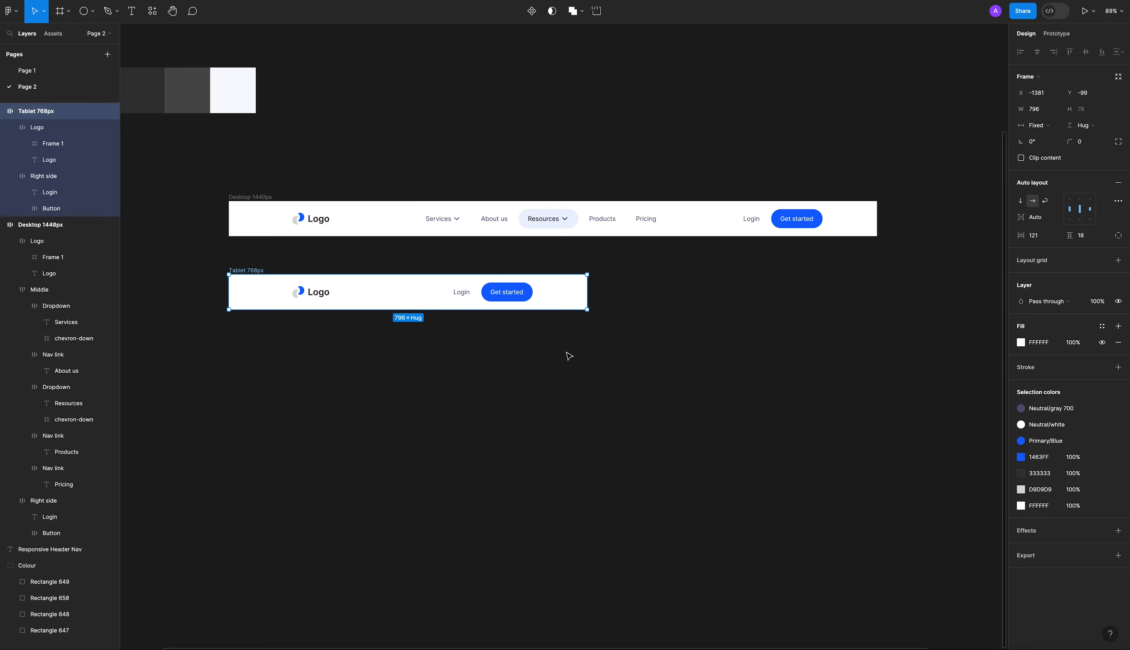
pyautogui.click(569, 356)
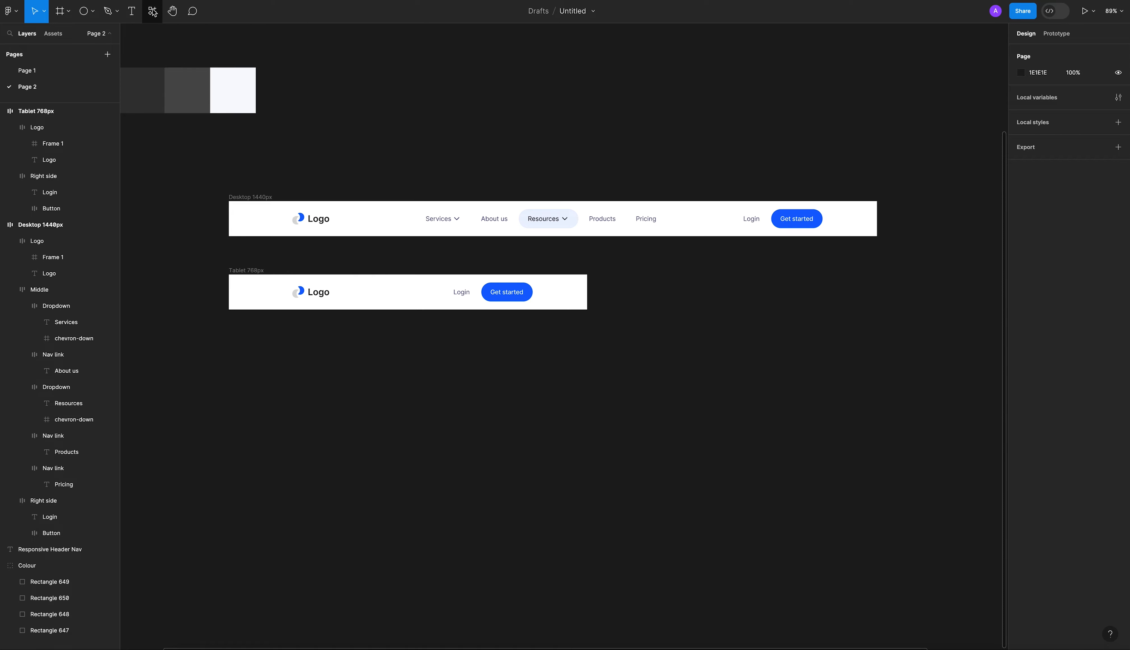
# Insert the three-line menu icon from the Iconsax Icon Set plugin onto the canvas below the tablet header.
pyautogui.rightClick(505, 364)
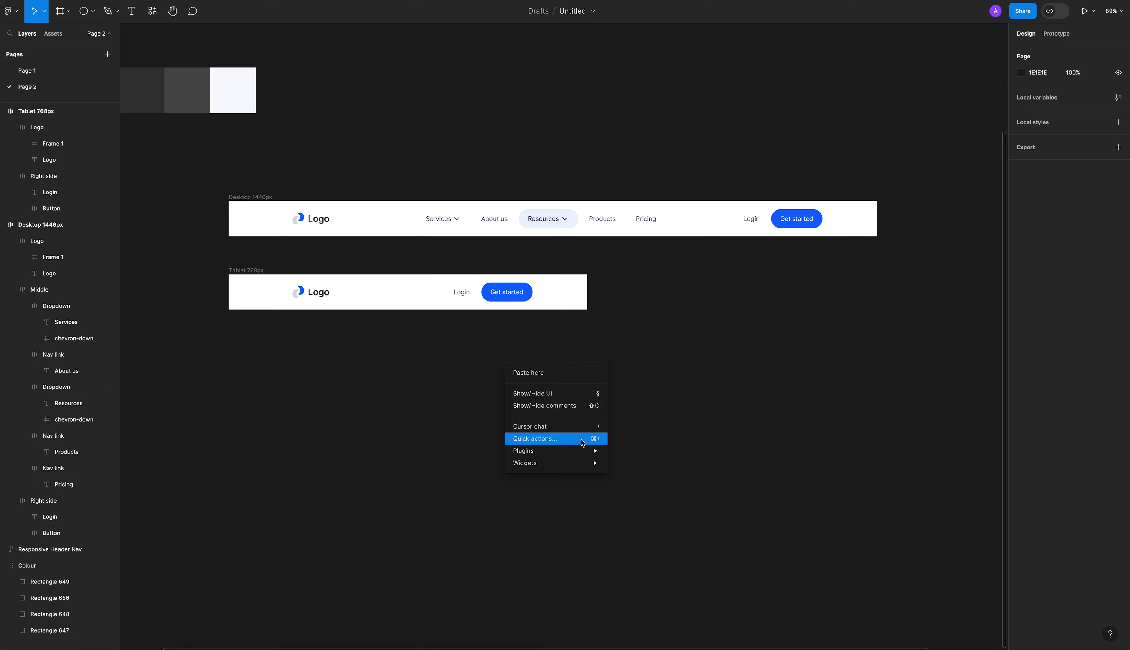
pyautogui.moveTo(579, 450)
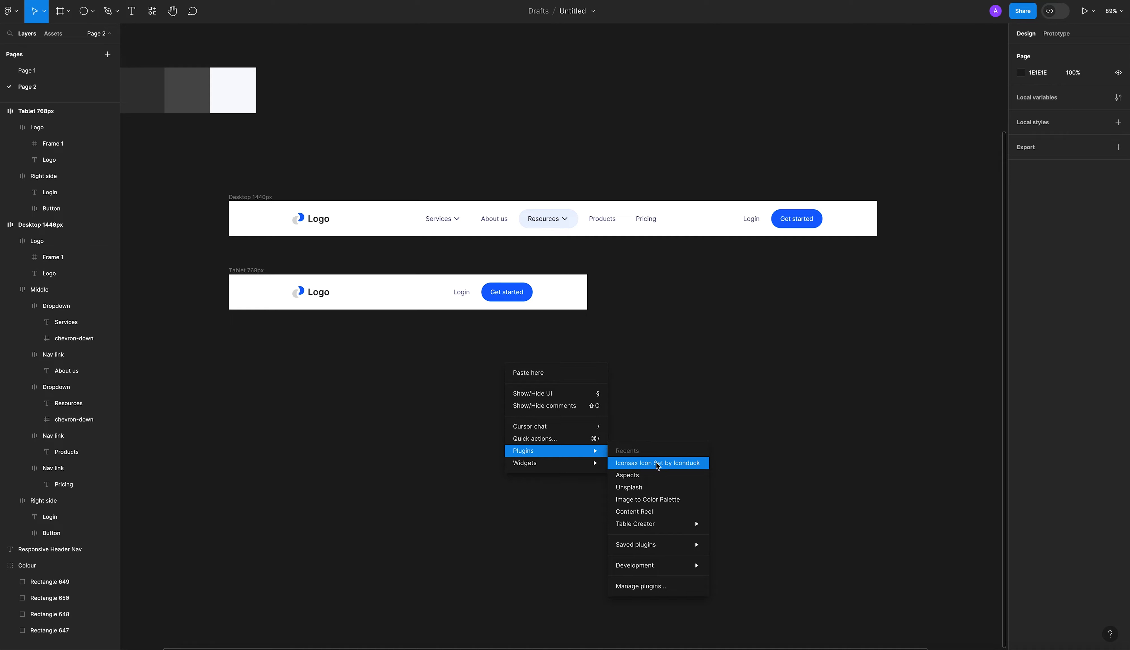
pyautogui.click(637, 465)
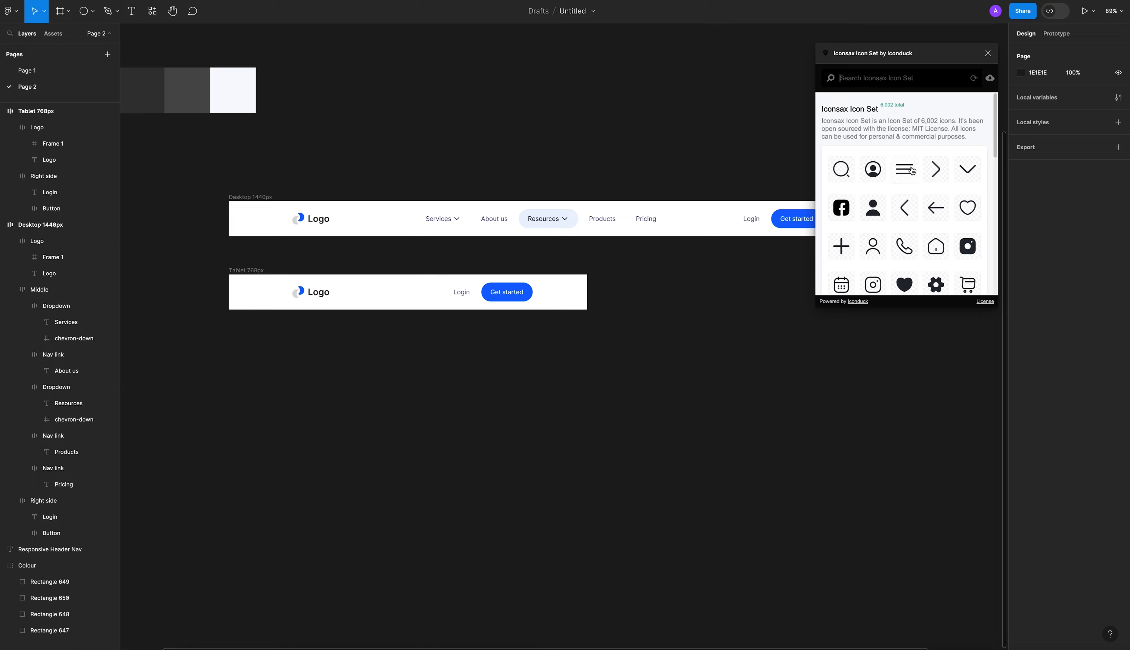
pyautogui.scroll(-5, 915, 224)
pyautogui.scroll(5, 916, 226)
pyautogui.moveTo(909, 171); pyautogui.dragTo(535, 399)
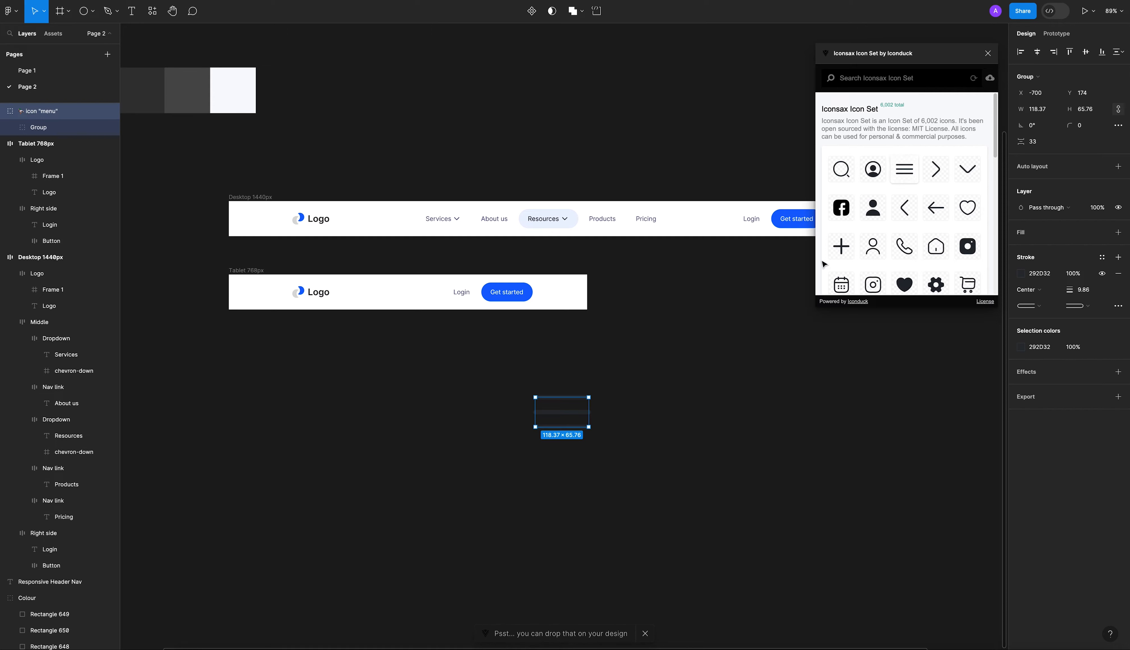
pyautogui.click(669, 387)
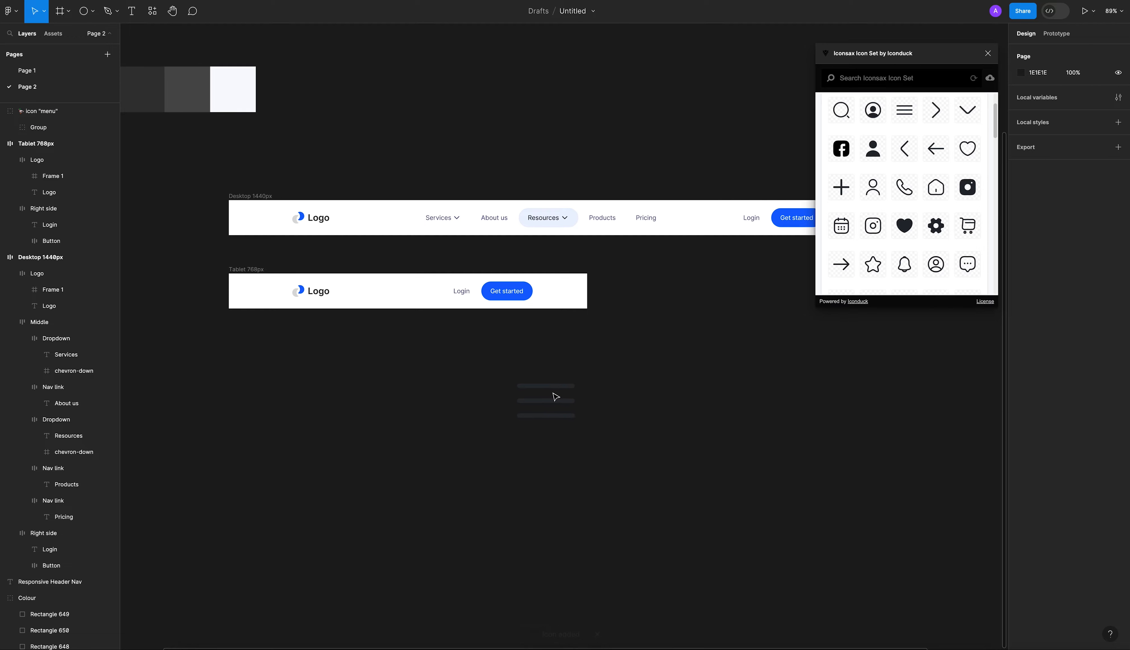
# Scale the menu icon down proportionally to about 46 × 26 px.
pyautogui.click(556, 399)
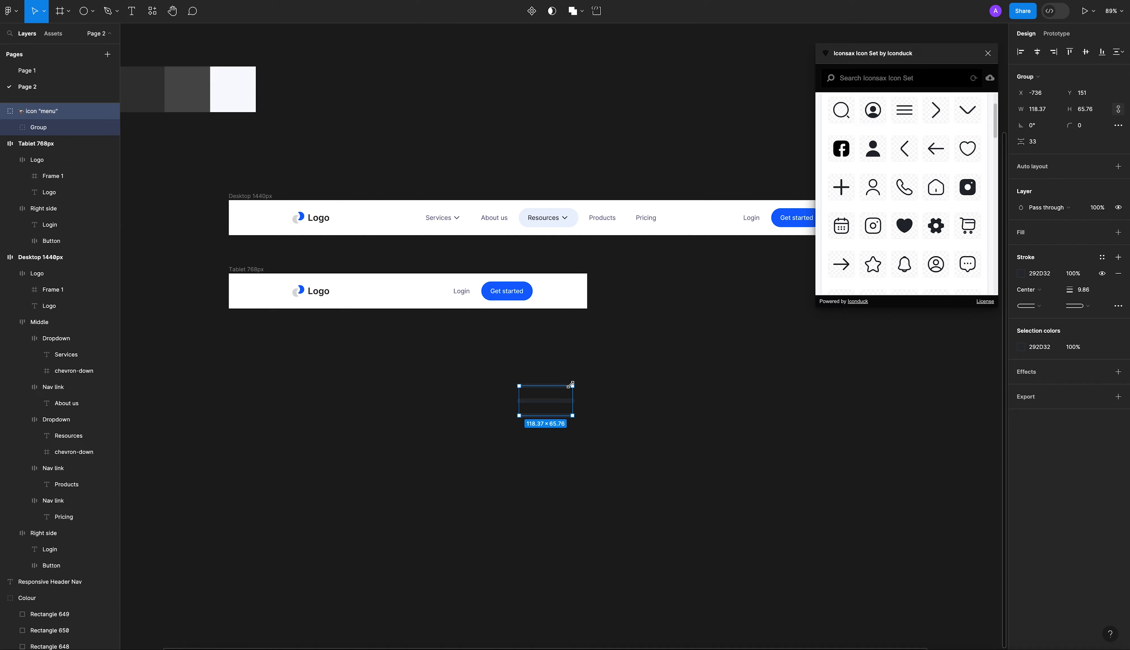
pyautogui.press('k')
pyautogui.moveTo(572, 385); pyautogui.dragTo(656, 463)
# Add auto layout to the menu icon with centered alignment and 8 px horizontal and vertical padding.
pyautogui.click(1118, 166)
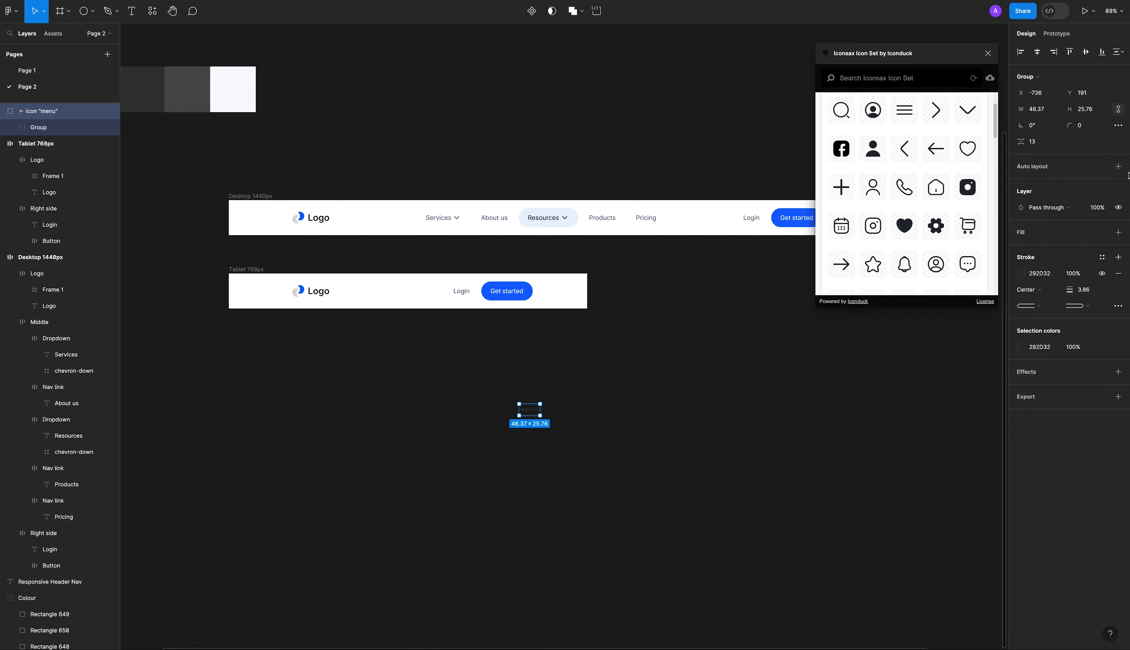
pyautogui.click(1118, 167)
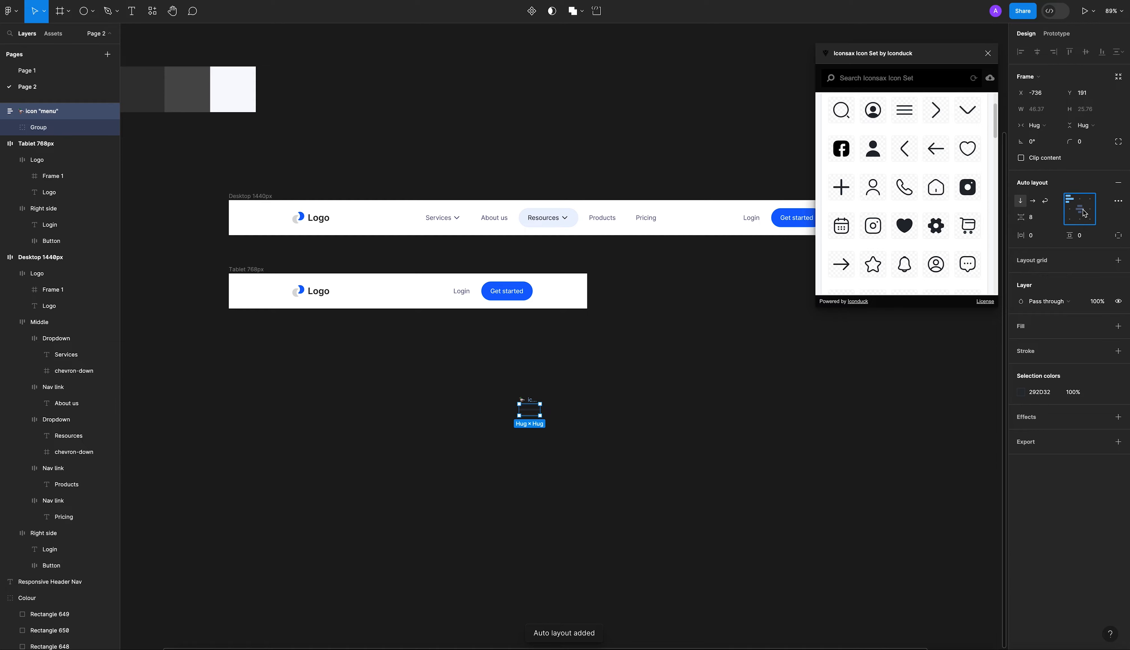
pyautogui.click(1043, 239)
pyautogui.write('8')
pyautogui.press('Tab')
pyautogui.write('8')
pyautogui.press('Return')
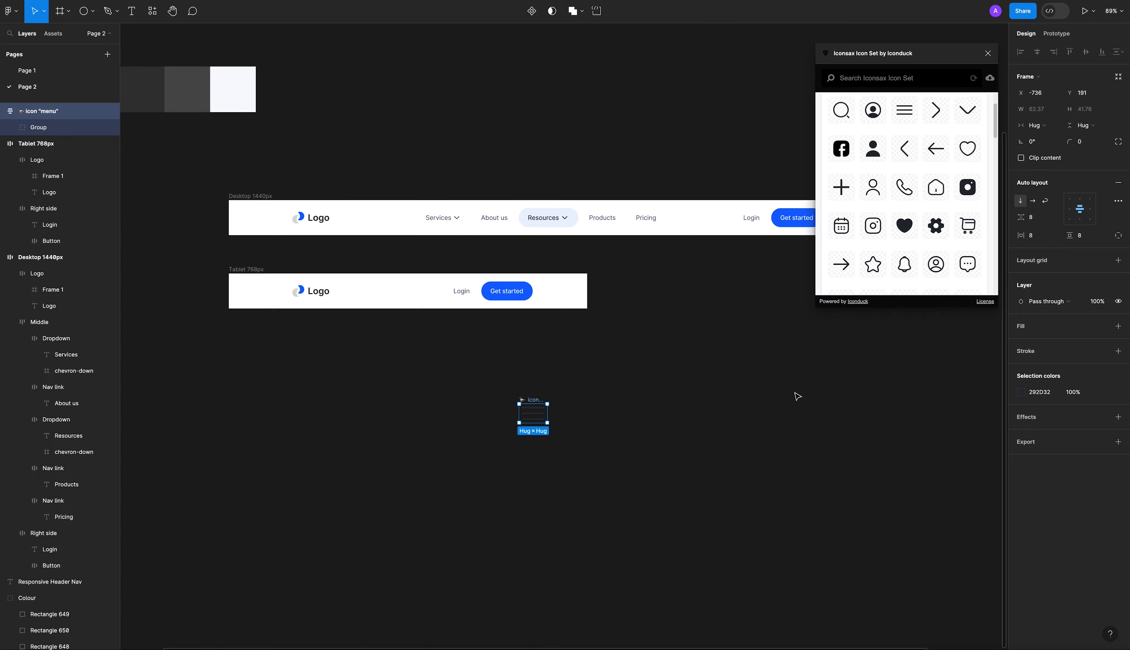
# Move the menu icon into the Tablet 768px header, after the Login and Get started group.
pyautogui.click(575, 386)
pyautogui.click(532, 406)
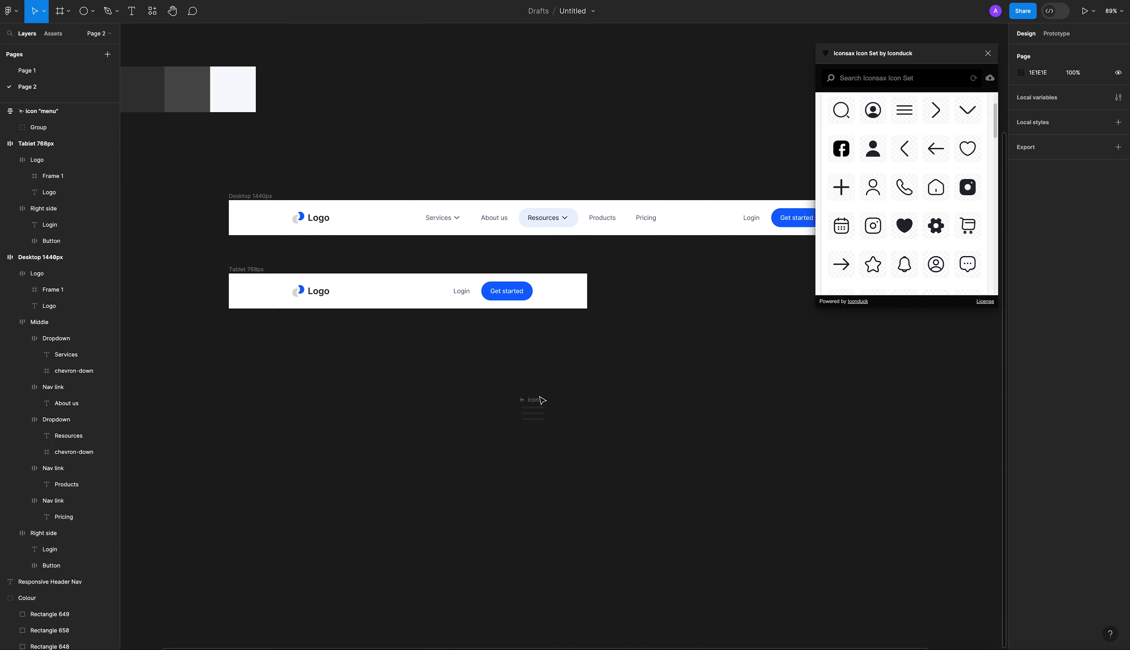
pyautogui.moveTo(532, 403); pyautogui.dragTo(554, 294)
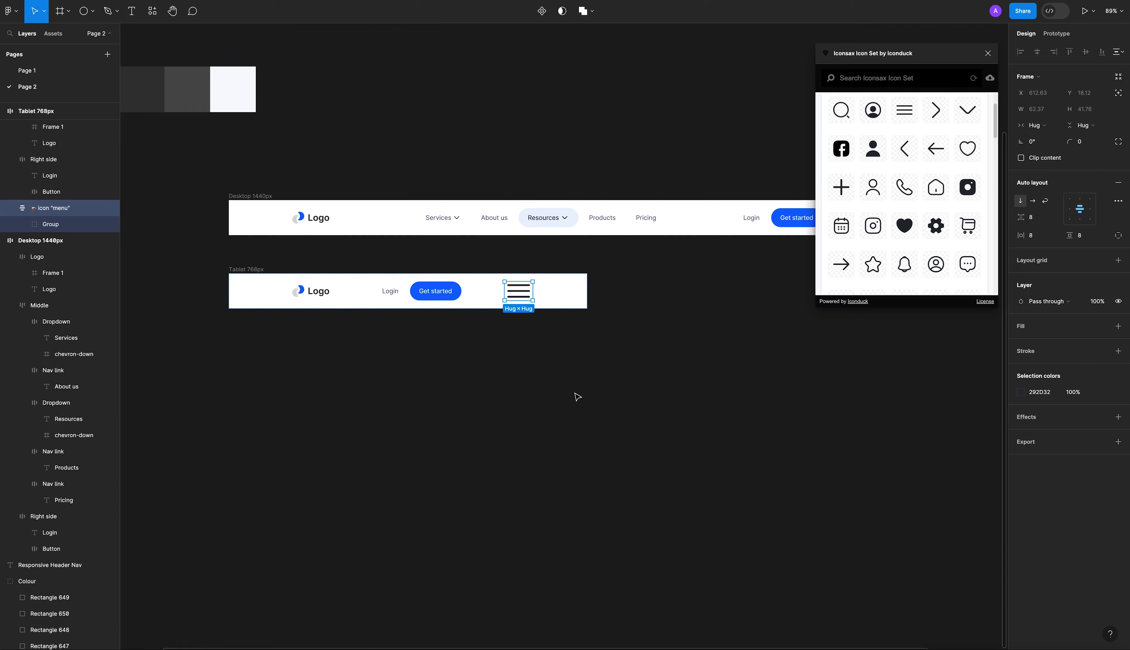
pyautogui.click(575, 392)
# Set the width of the Tablet 768px header frame to 768.
pyautogui.hscroll(-1, 560, 368)
pyautogui.scroll(3, 449, 319)
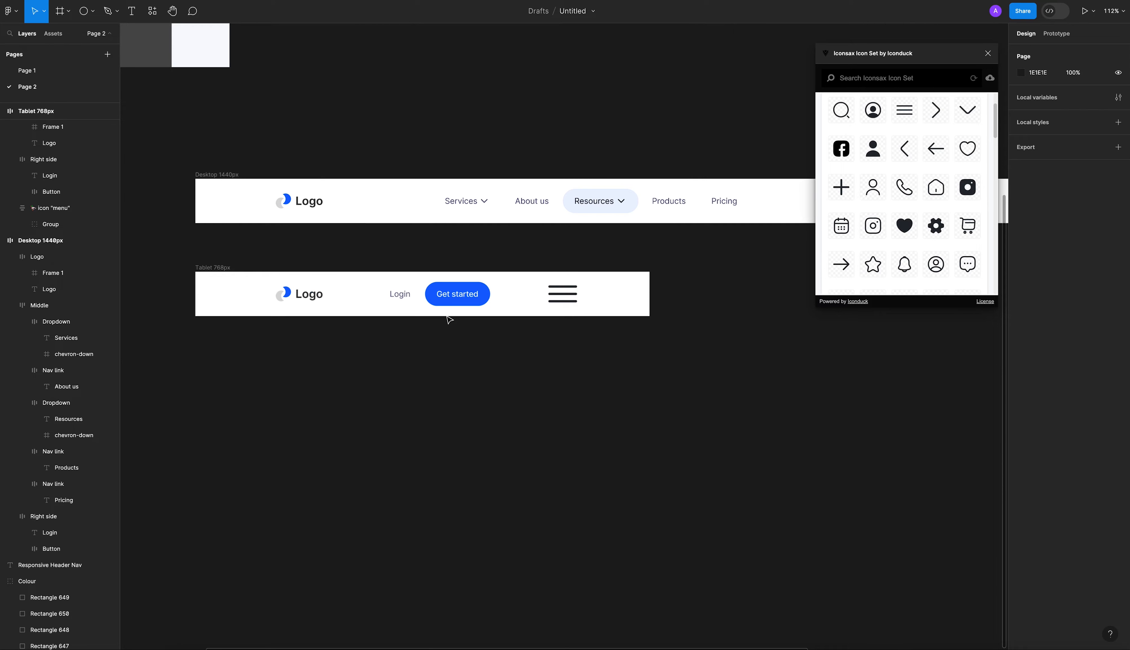
pyautogui.click(267, 278)
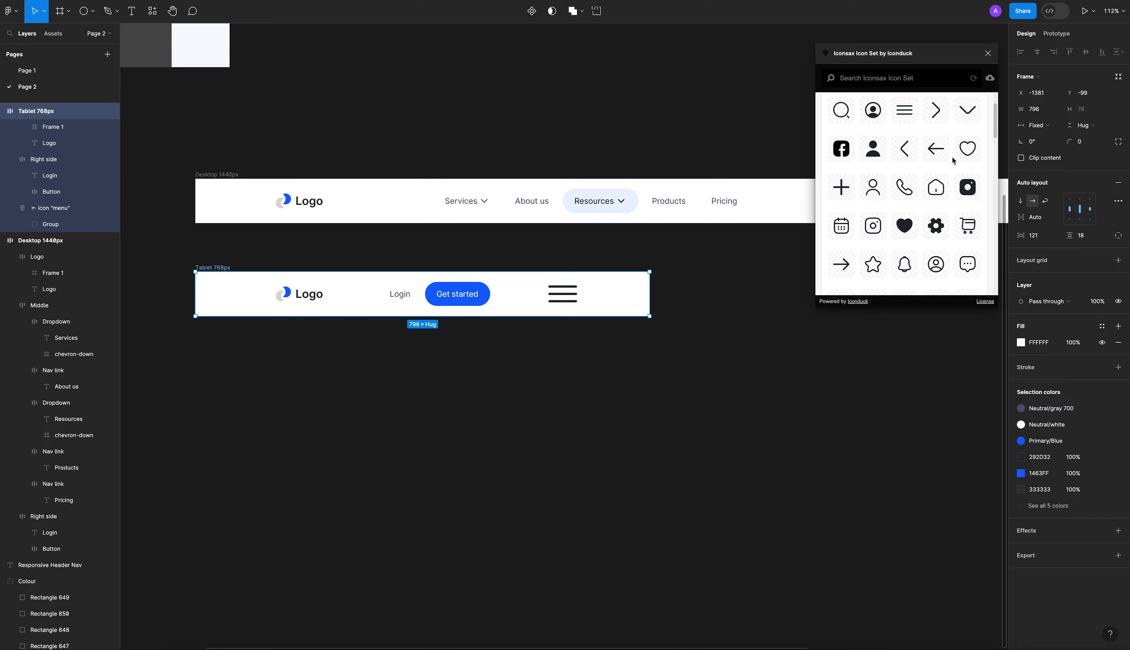
pyautogui.click(1035, 111)
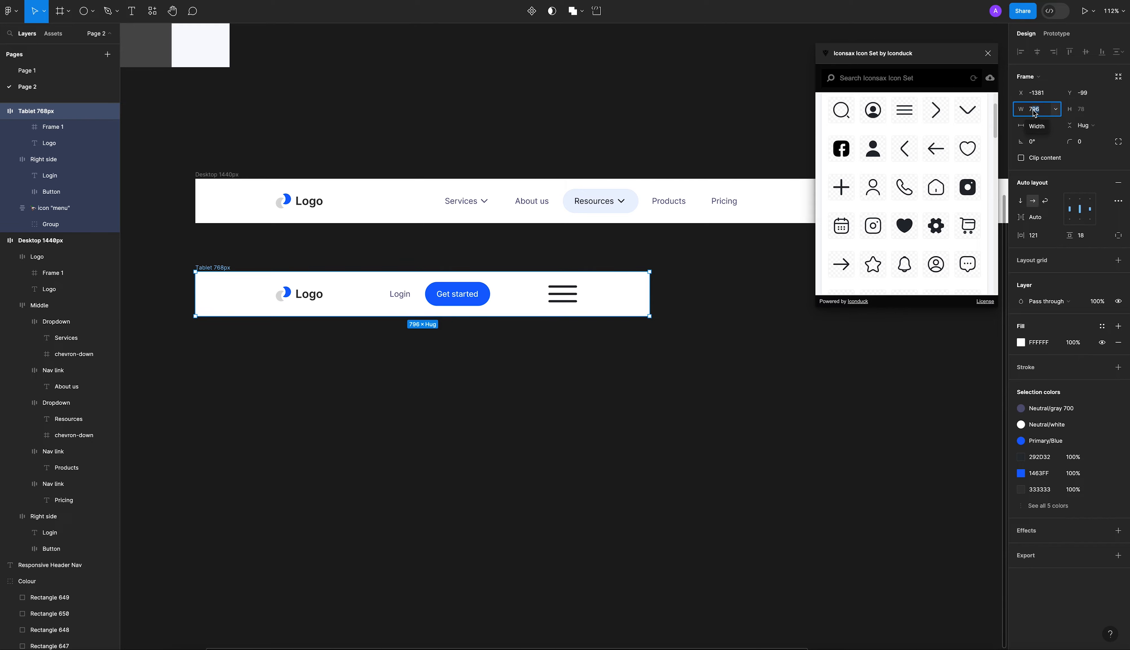
pyautogui.write('768')
pyautogui.press('Return')
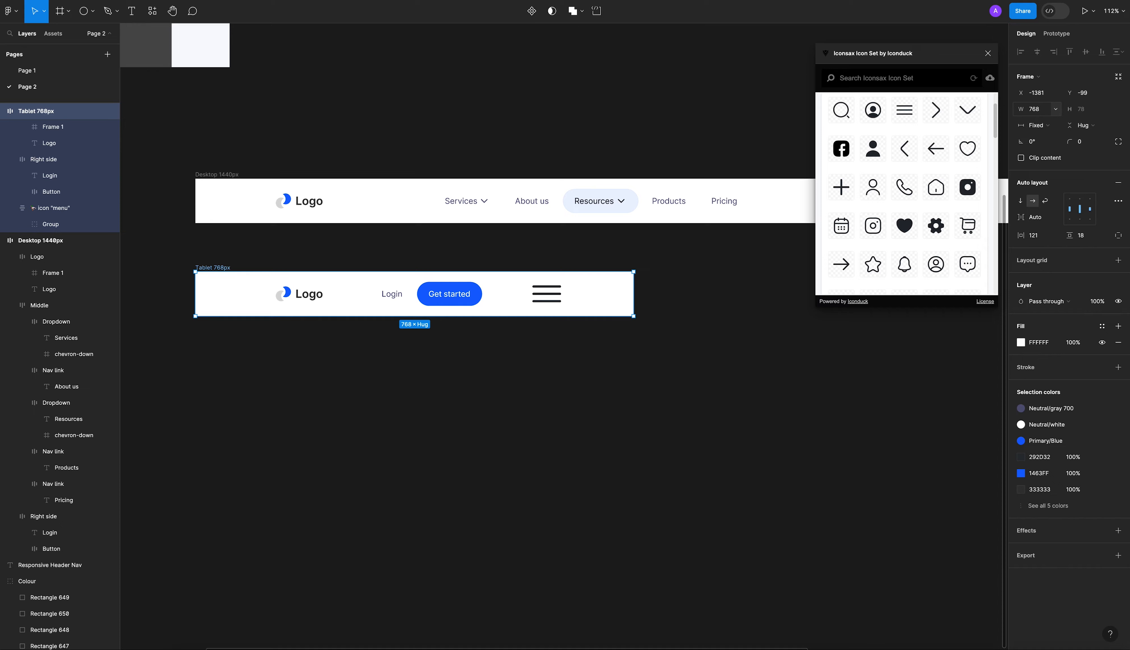
pyautogui.click(456, 358)
# Set the horizontal padding of the Tablet 768px header frame to 32.
pyautogui.click(209, 270)
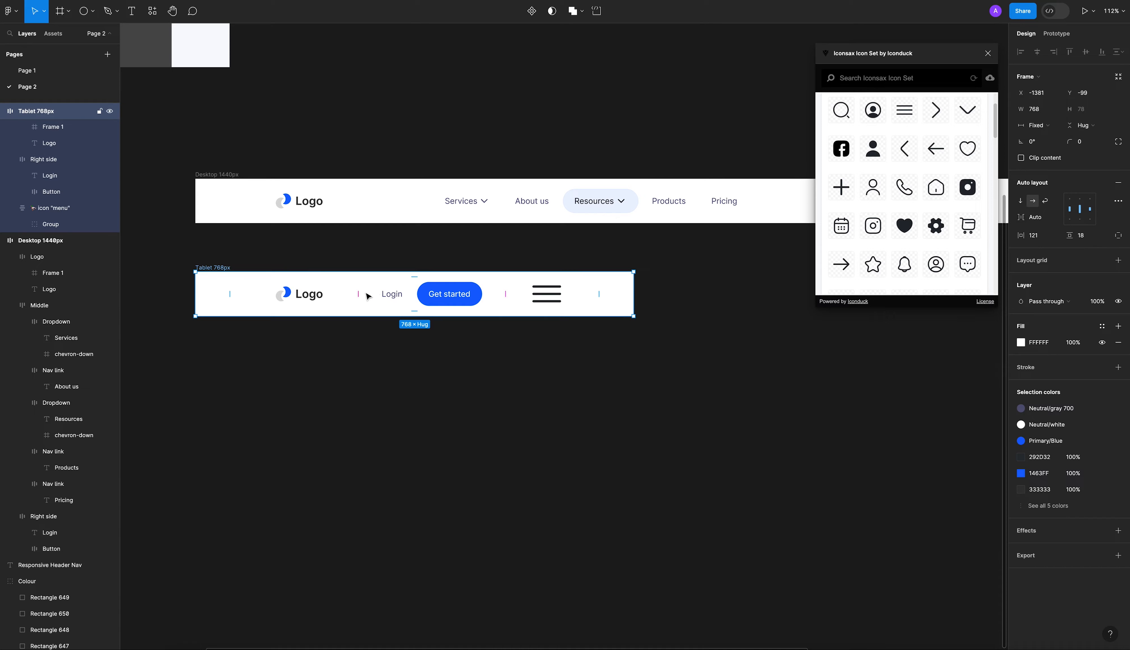
pyautogui.click(300, 294)
pyautogui.press('Escape')
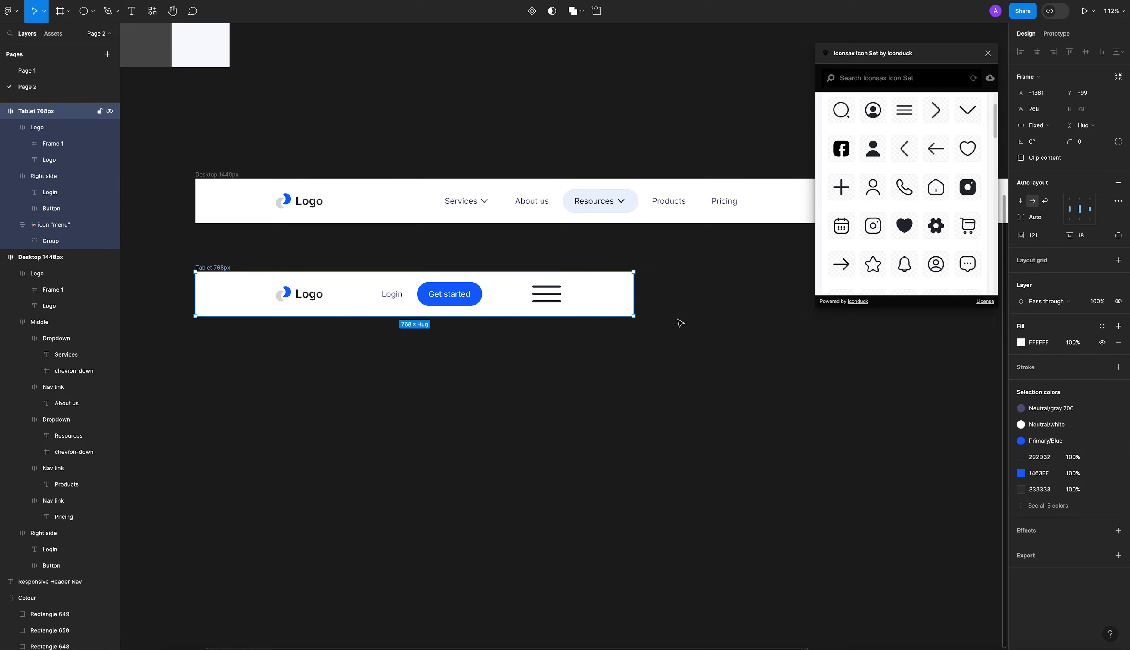
pyautogui.click(1045, 236)
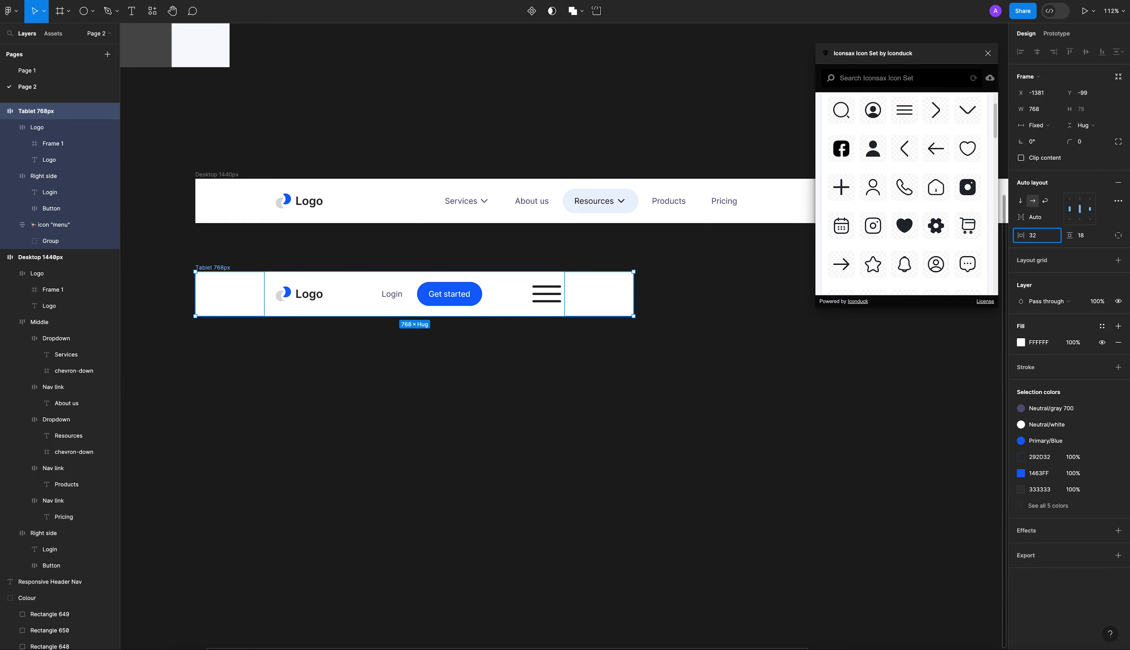
pyautogui.press('Return')
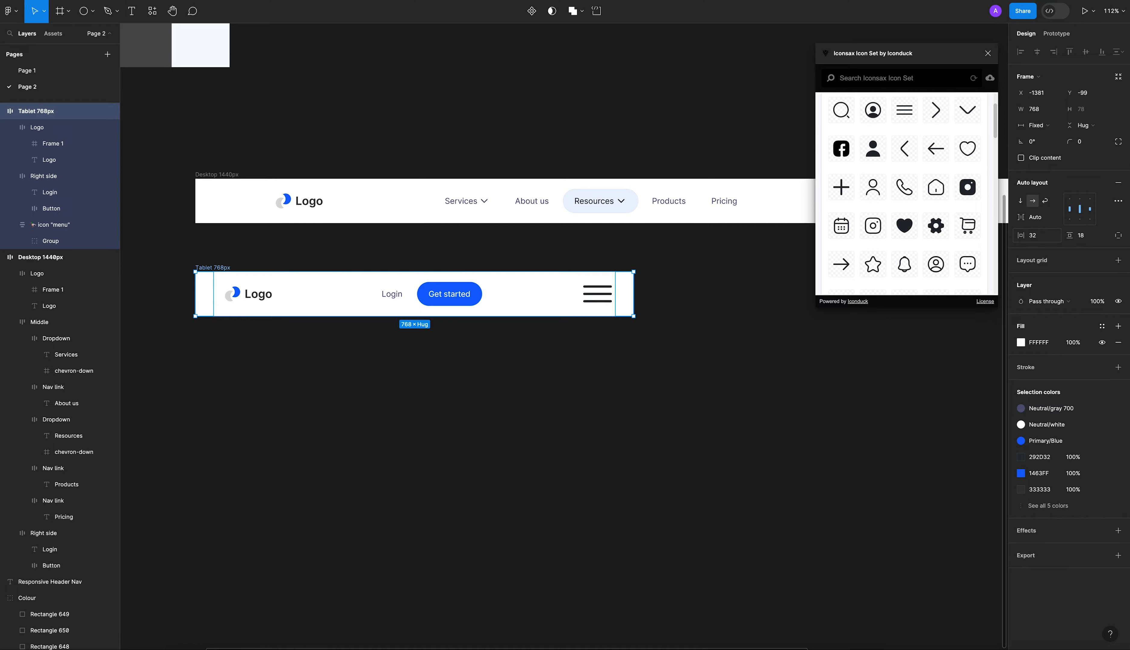
pyautogui.click(586, 393)
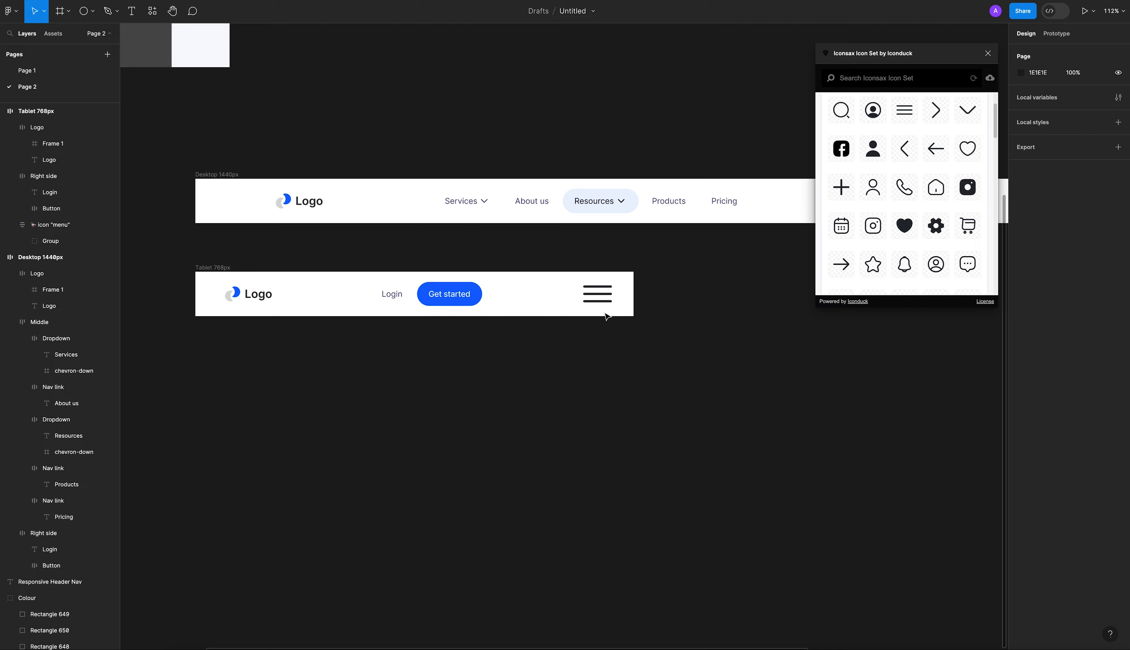
# Examine the Login and Get started group in the Tablet 768px header and the Get started button in the Desktop 1440px header.
pyautogui.click(517, 308)
pyautogui.click(1088, 236)
pyautogui.click(455, 300)
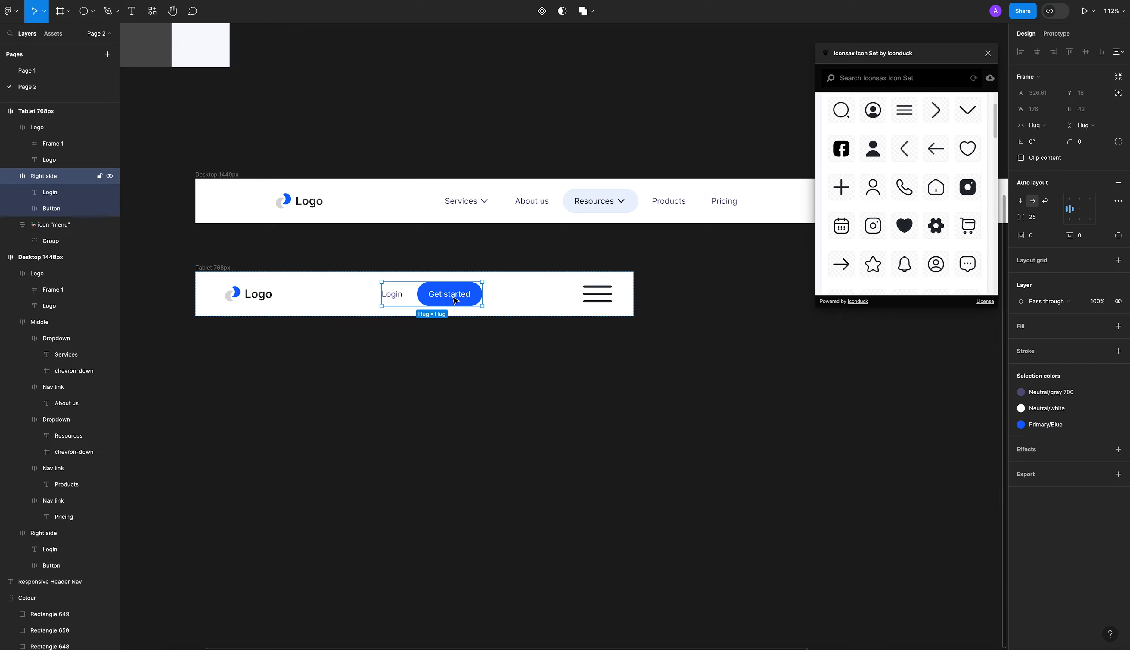
pyautogui.scroll(5, 428, 299)
pyautogui.scroll(-5, 428, 299)
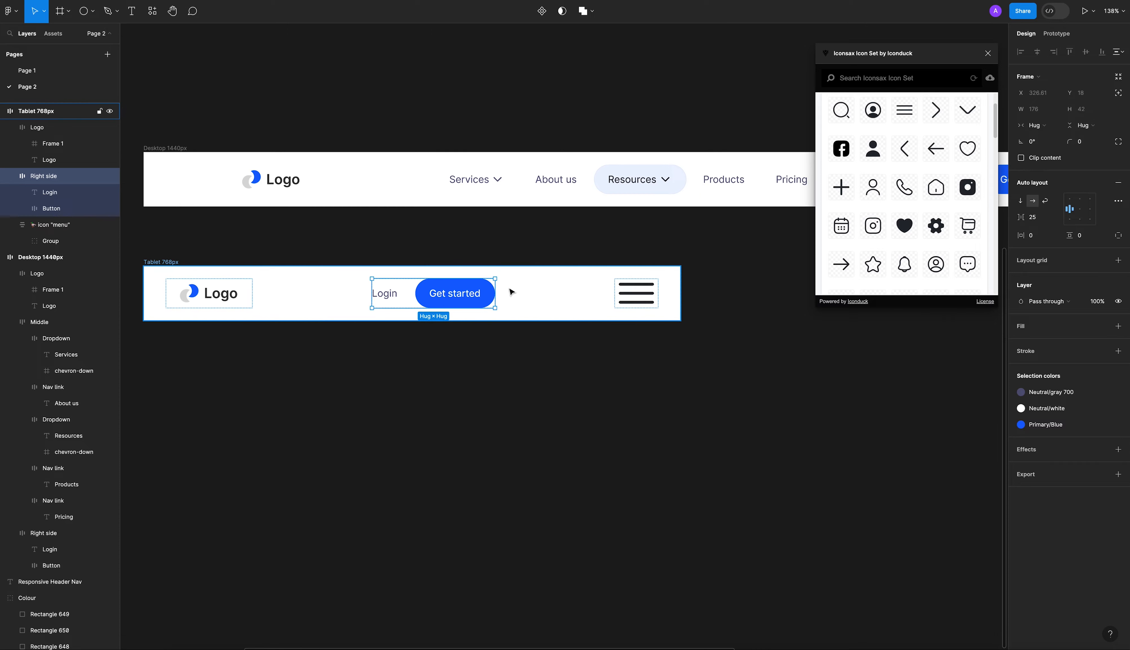
pyautogui.scroll(-1, 511, 293)
pyautogui.click(621, 356)
pyautogui.scroll(-5, 600, 395)
pyautogui.scroll(-1, 650, 381)
pyautogui.scroll(4, 690, 341)
pyautogui.scroll(-2, 680, 332)
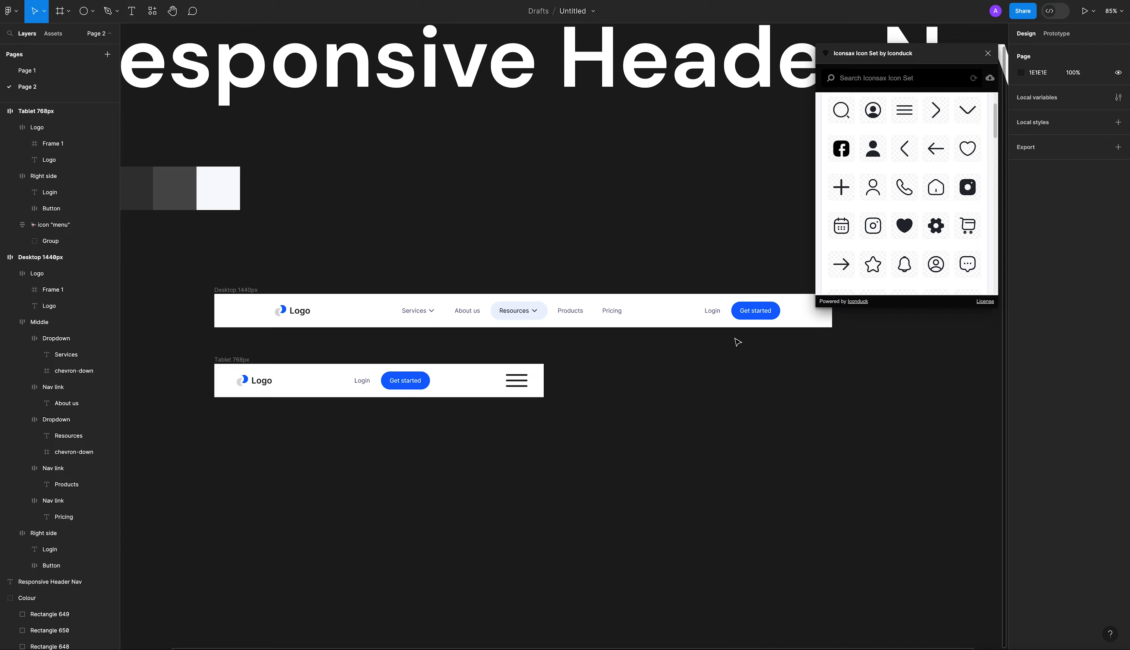
pyautogui.doubleClick(736, 313)
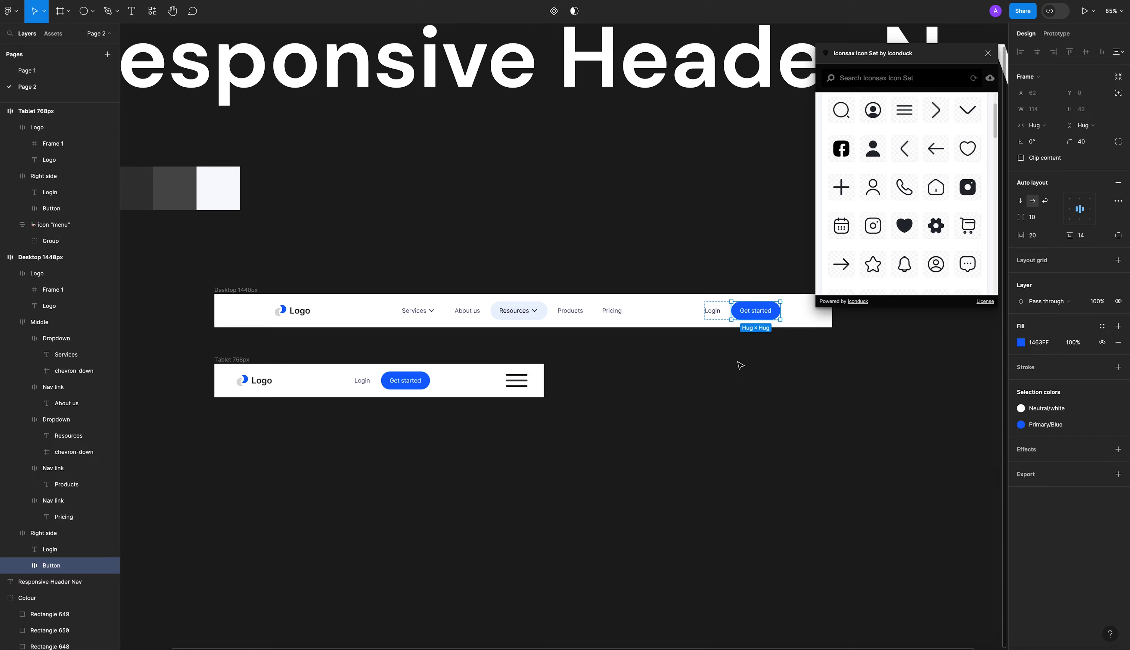
pyautogui.click(735, 379)
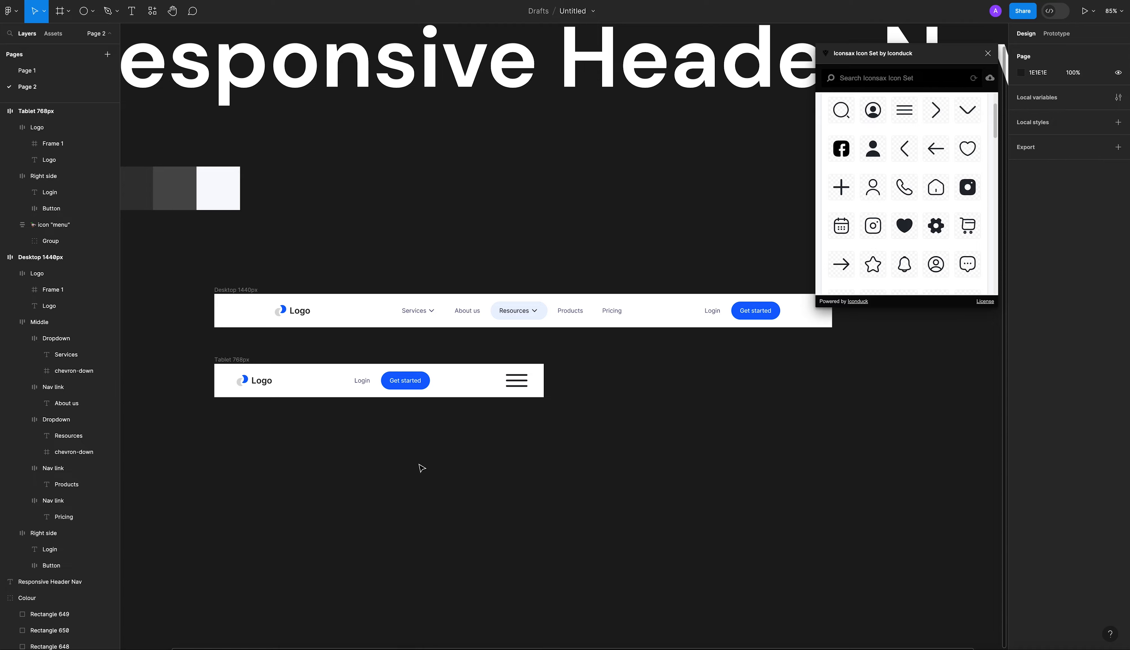
# Set the vertical padding of the Tablet 768px header frame to 12.
pyautogui.scroll(5, 505, 426)
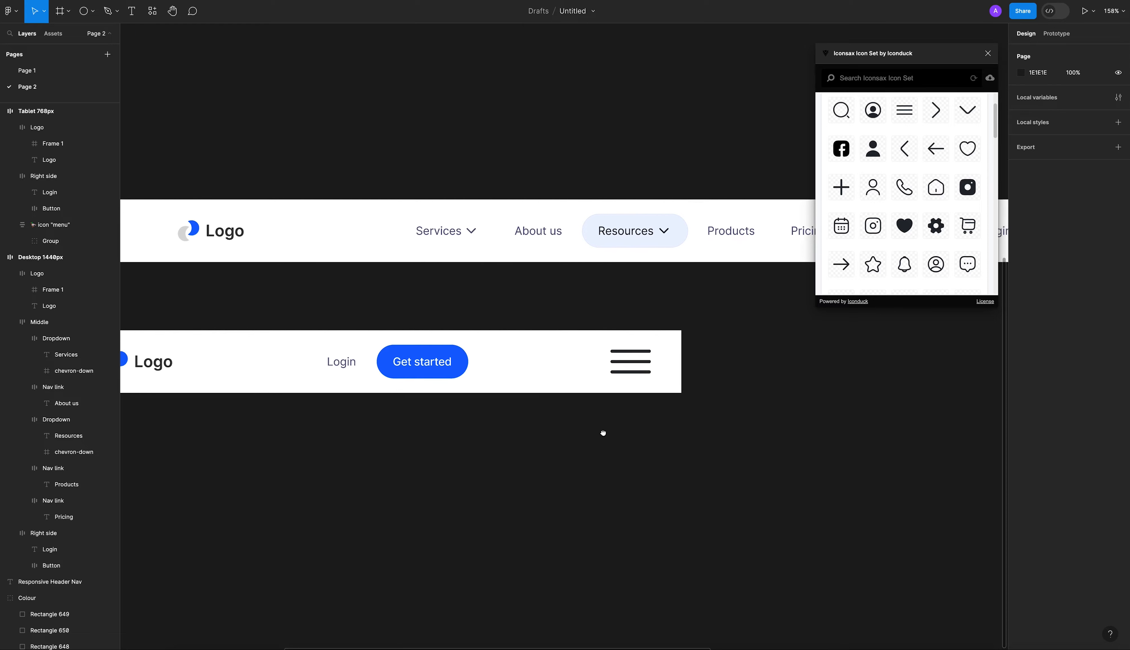
pyautogui.click(596, 383)
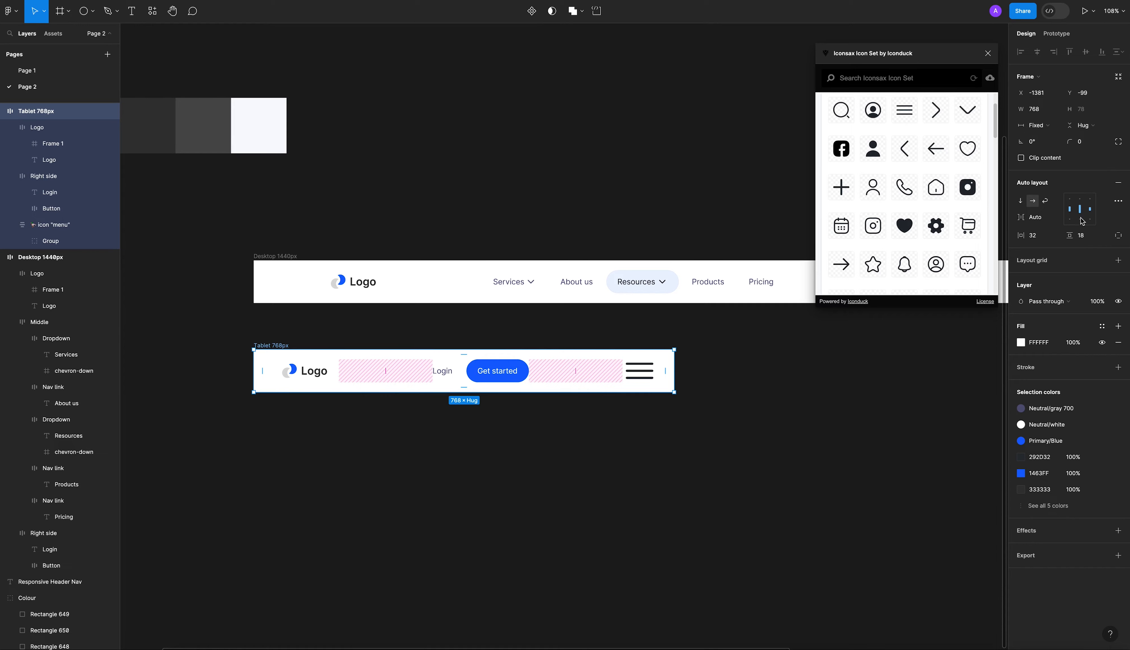
pyautogui.click(1070, 236)
pyautogui.write('13')
pyautogui.press('Return')
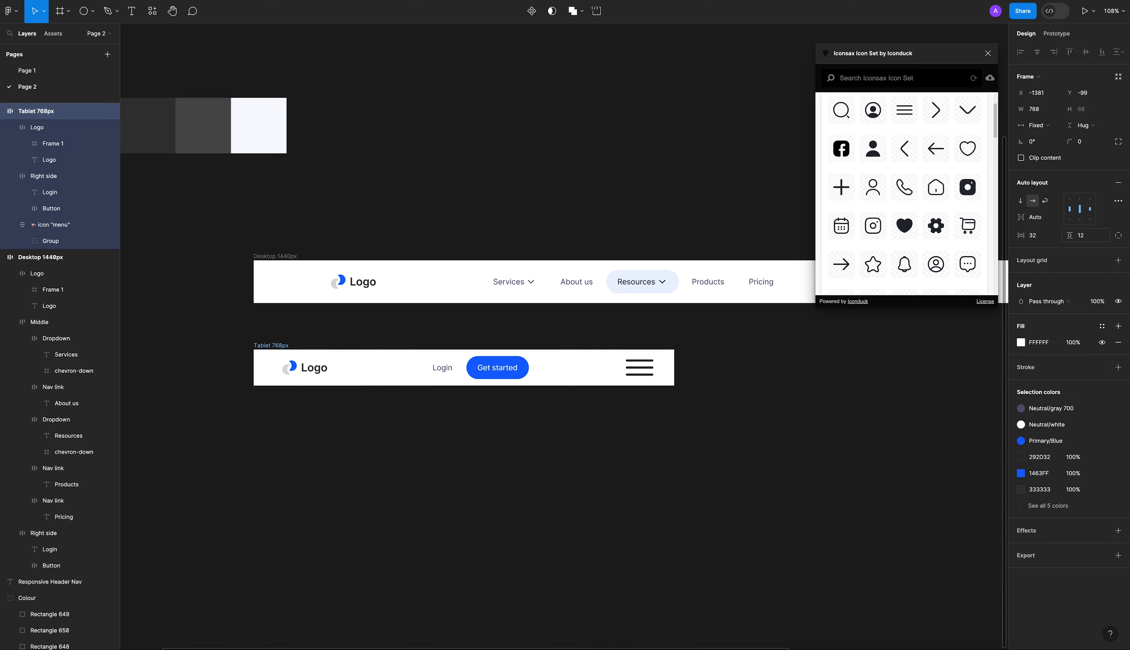
pyautogui.click(775, 373)
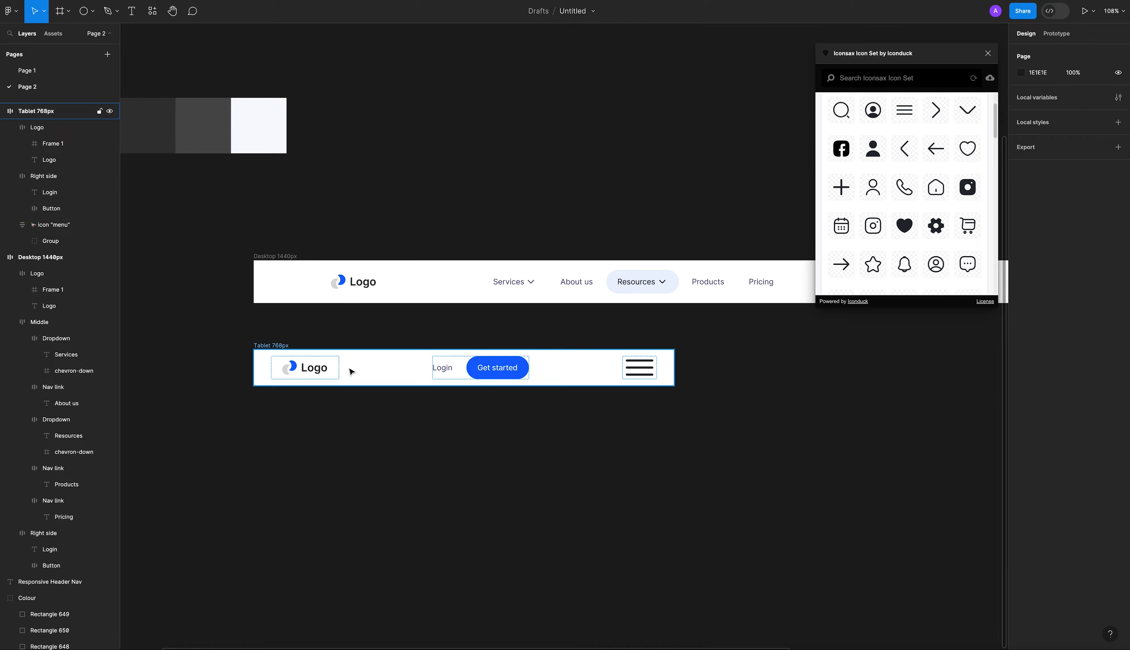
# Set the vertical padding of the Tablet 768px header frame to 10.
pyautogui.click(319, 365)
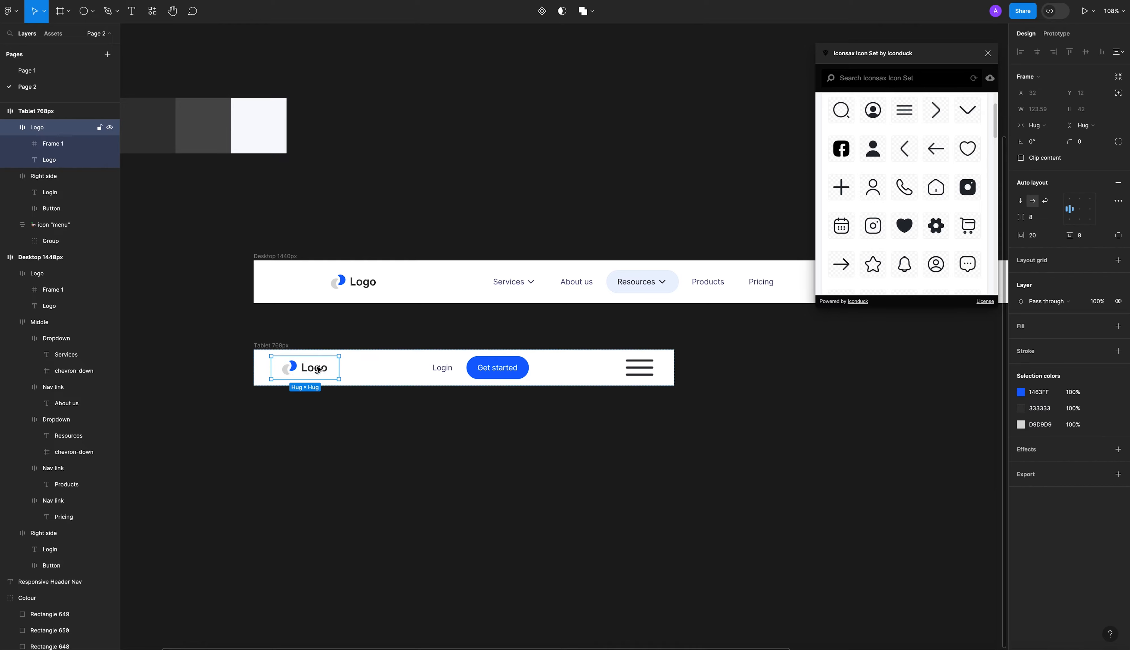
pyautogui.click(487, 370)
pyautogui.click(407, 411)
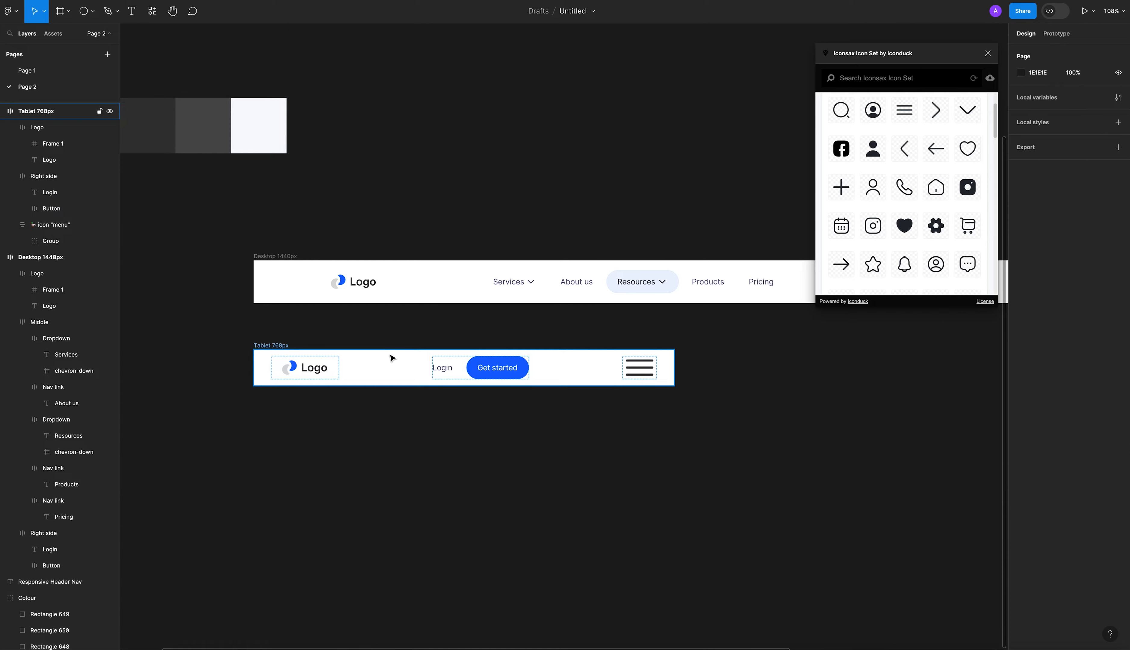
pyautogui.click(391, 355)
pyautogui.click(1096, 237)
pyautogui.write('10')
pyautogui.press('Return')
pyautogui.press('Escape')
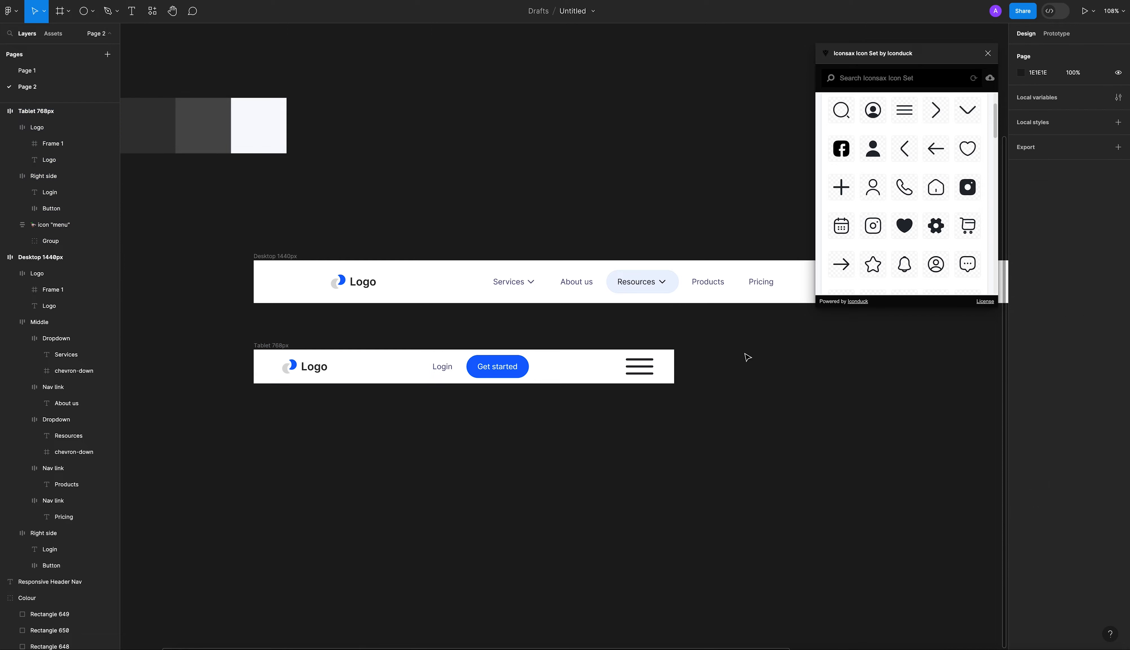
# Scale the menu icon in the Tablet 768px header down proportionally to about 49 px wide.
pyautogui.click(648, 373)
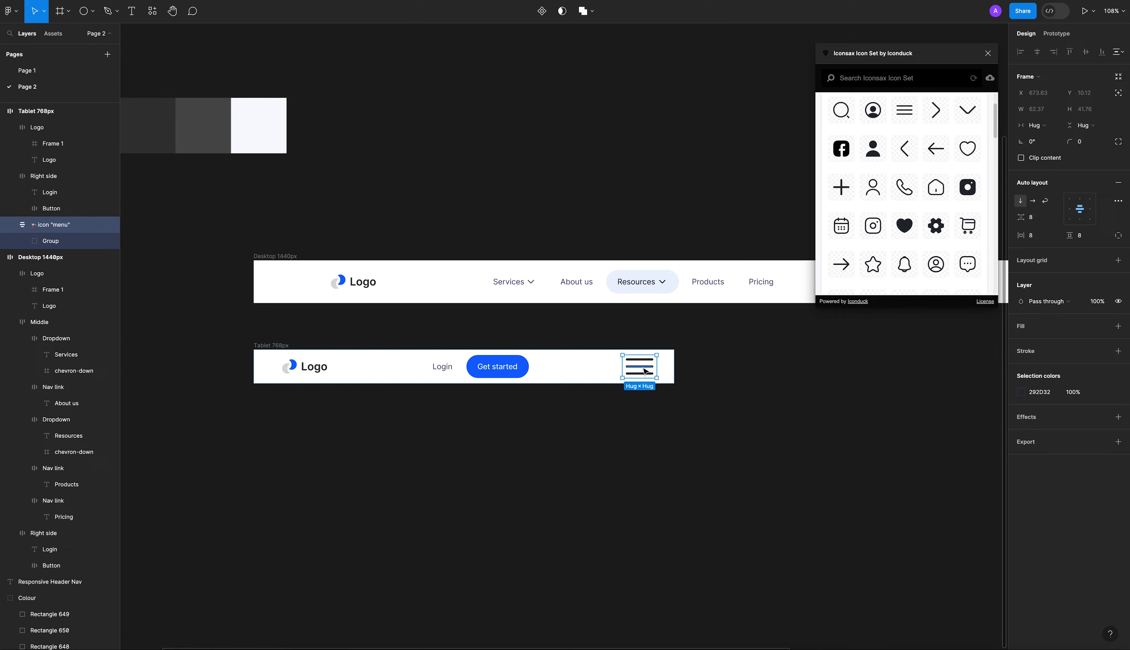
pyautogui.scroll(8, 643, 367)
pyautogui.press('k')
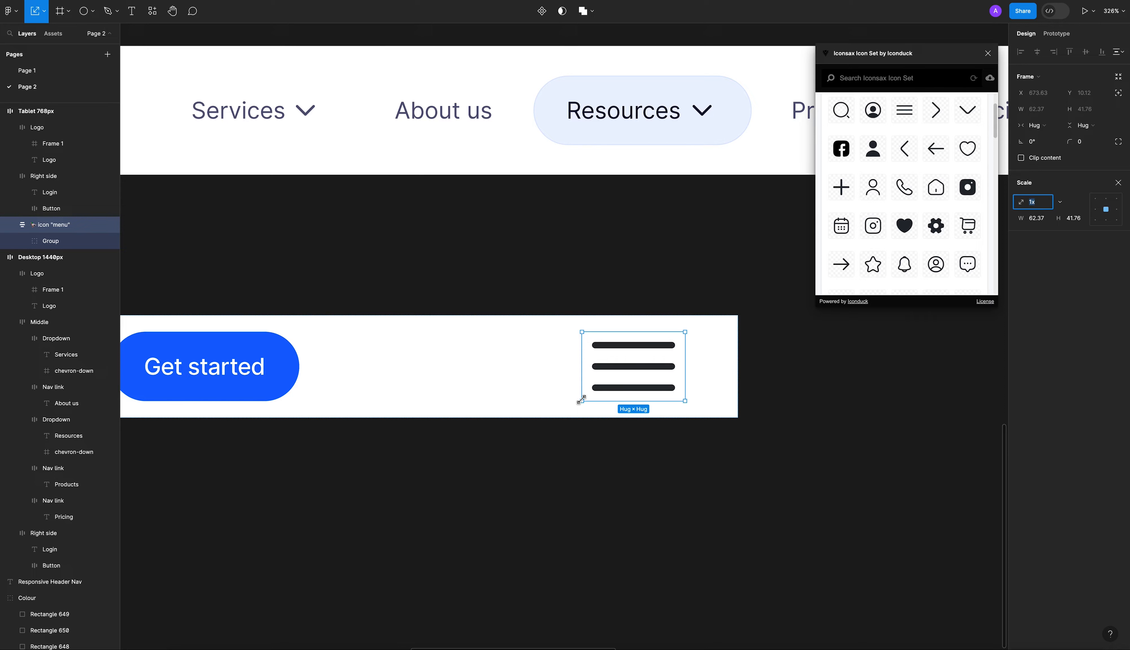
pyautogui.moveTo(581, 400); pyautogui.dragTo(604, 386)
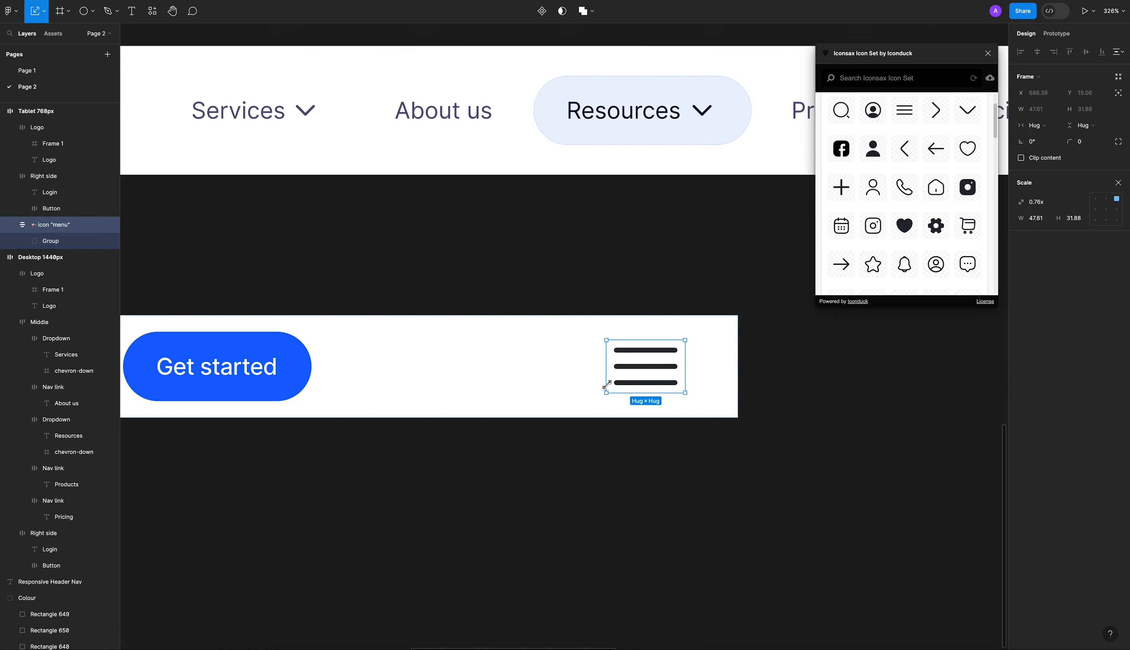
pyautogui.click(595, 433)
pyautogui.scroll(-6, 623, 441)
pyautogui.scroll(3, 524, 398)
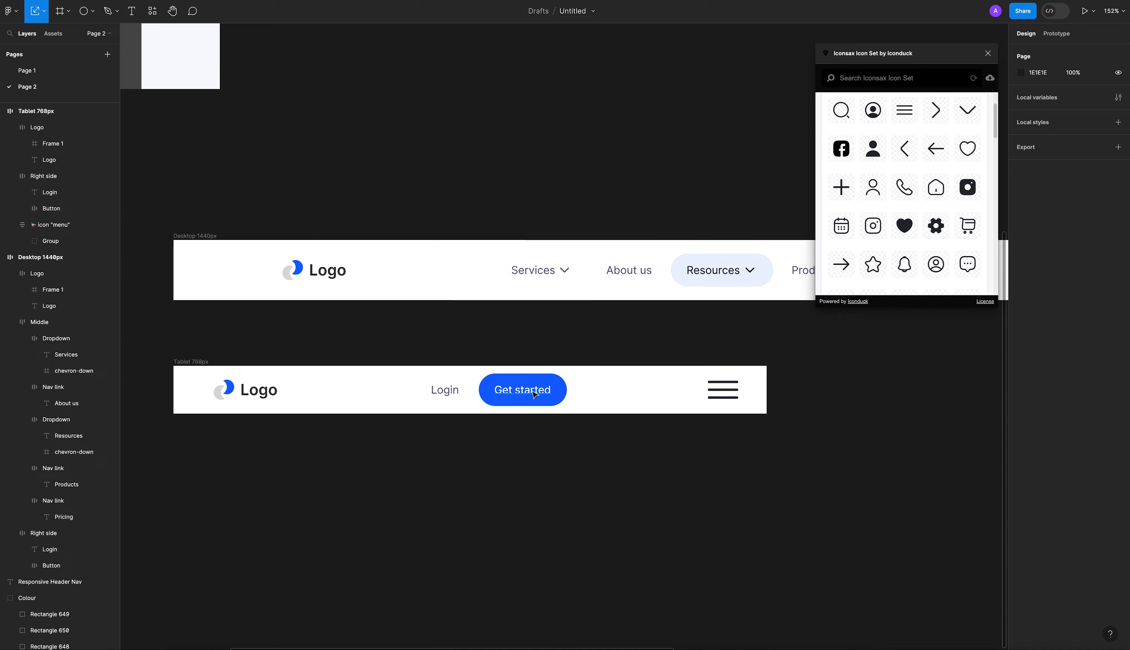
# Set the Get started button in the Tablet 768px header to 18 horizontal padding and 12 vertical padding.
pyautogui.click(524, 396)
pyautogui.click(1118, 182)
pyautogui.click(1084, 238)
pyautogui.write('12')
pyautogui.press('Return')
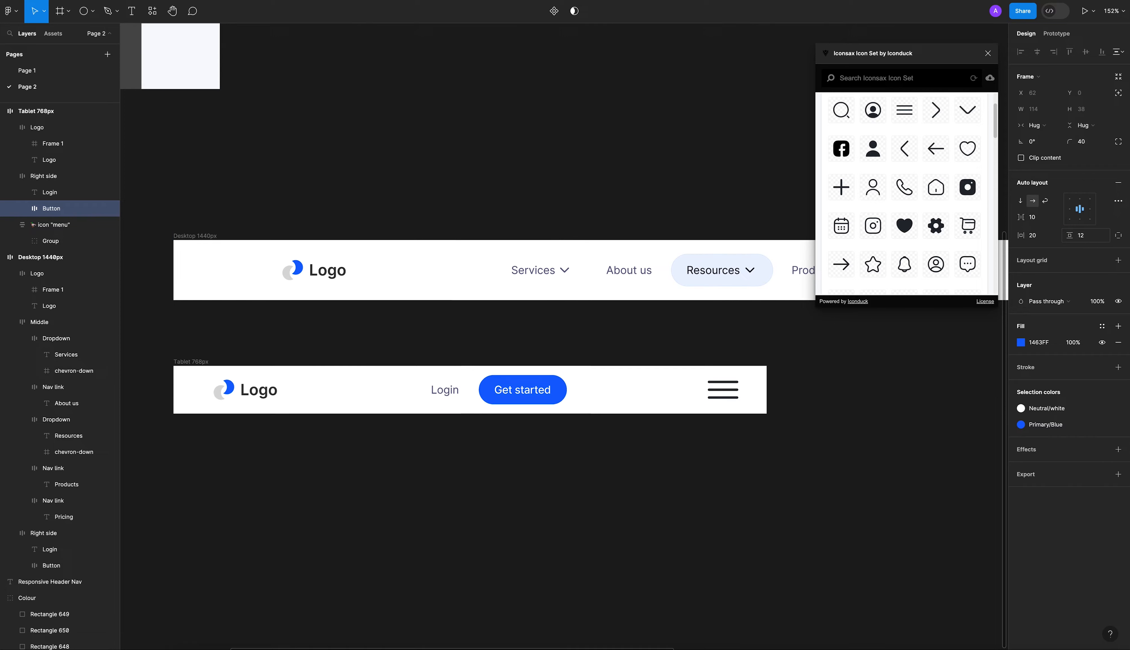
pyautogui.click(545, 468)
pyautogui.hotkey('ctrl', 'z')
pyautogui.click(1050, 240)
pyautogui.write('18')
pyautogui.click(1094, 238)
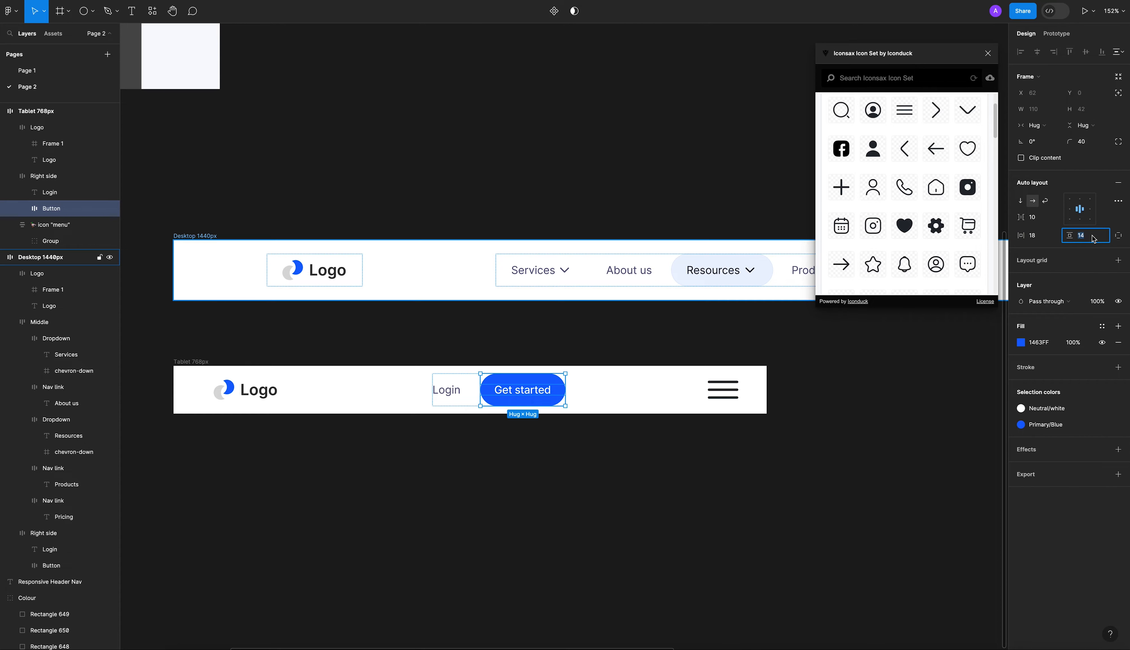
pyautogui.click(482, 471)
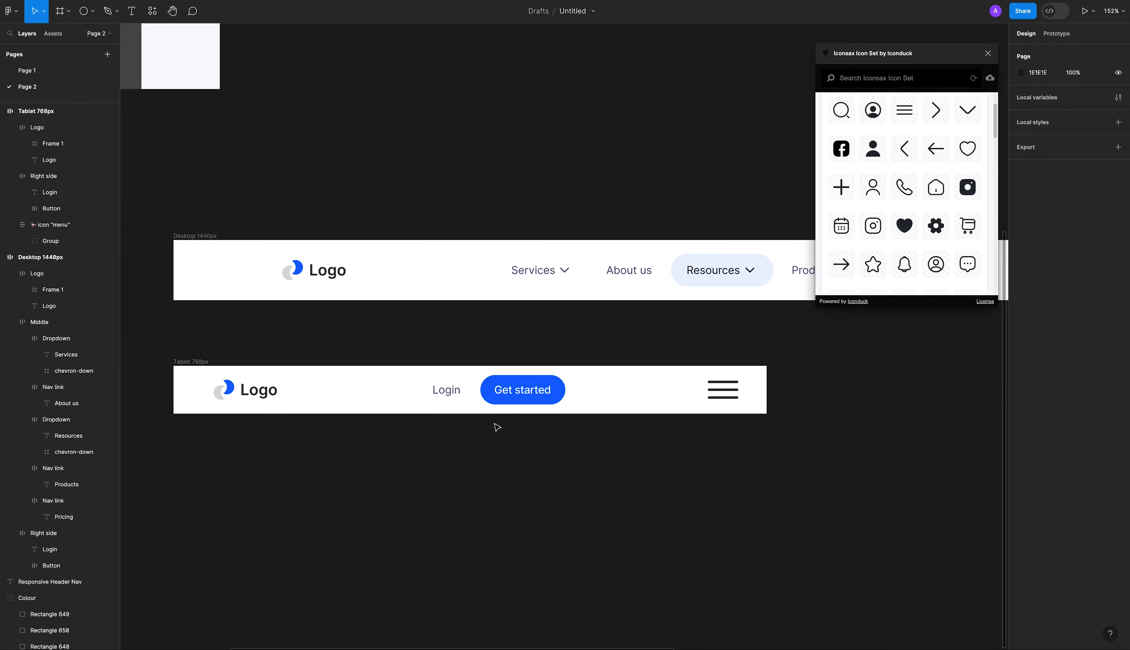
# Set the vertical padding of the Logo frame in the Tablet 768px header to 6.
pyautogui.click(282, 390)
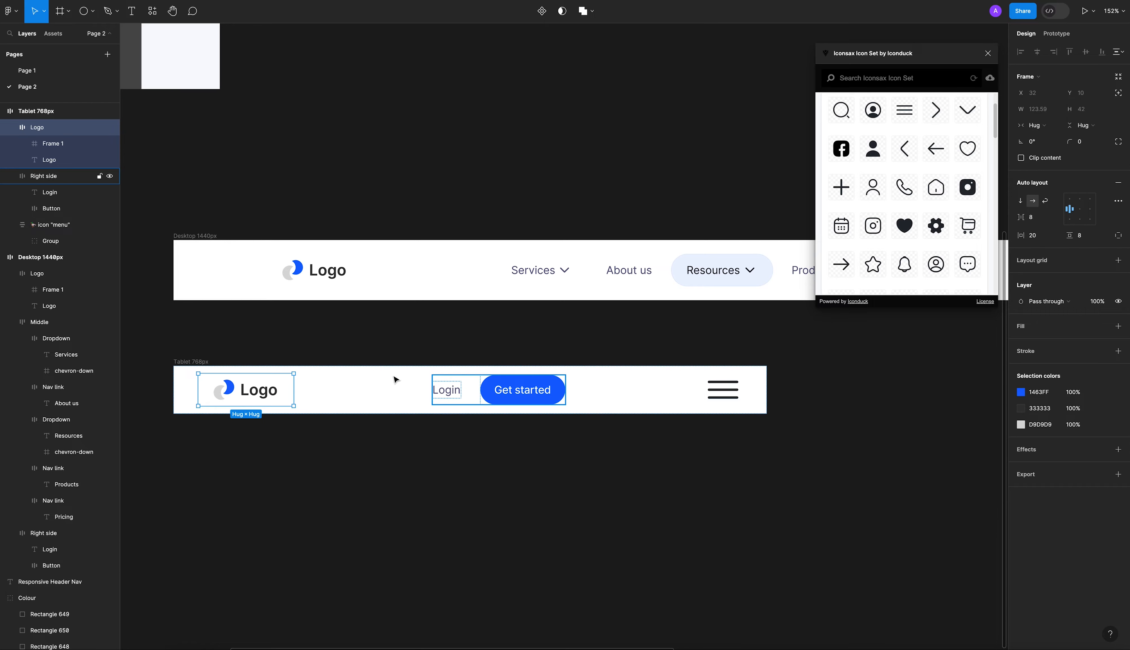
pyautogui.click(701, 429)
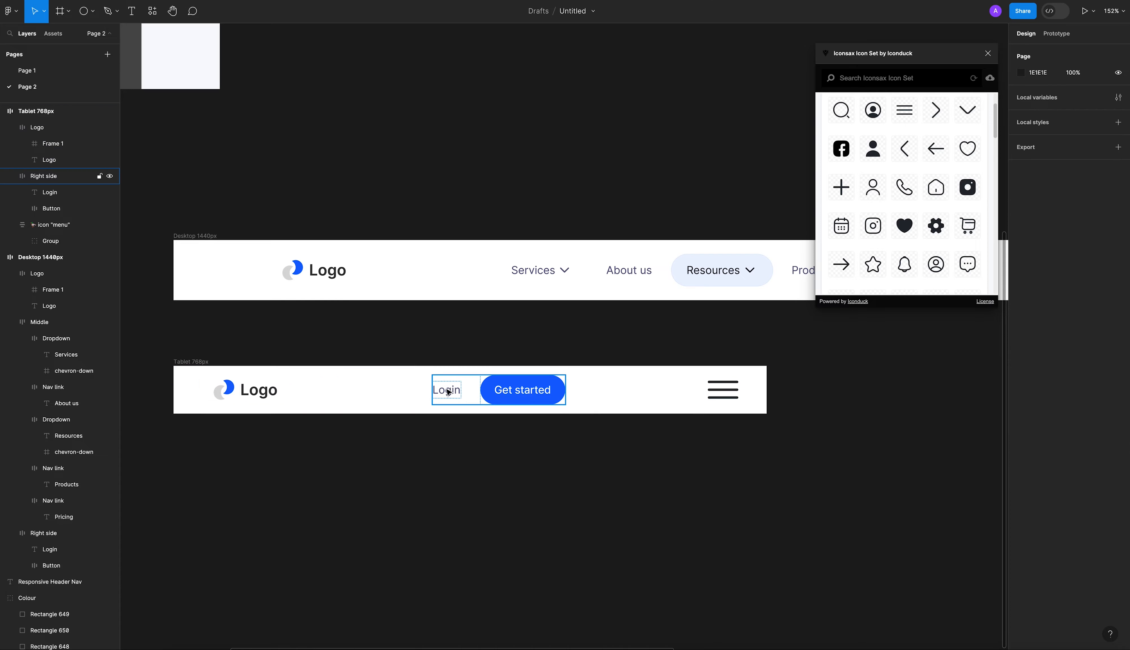
pyautogui.click(448, 391)
pyautogui.keyDown('shift'); pyautogui.click(274, 389); pyautogui.keyUp('shift')
pyautogui.click(346, 409)
pyautogui.click(251, 390)
pyautogui.click(1086, 237)
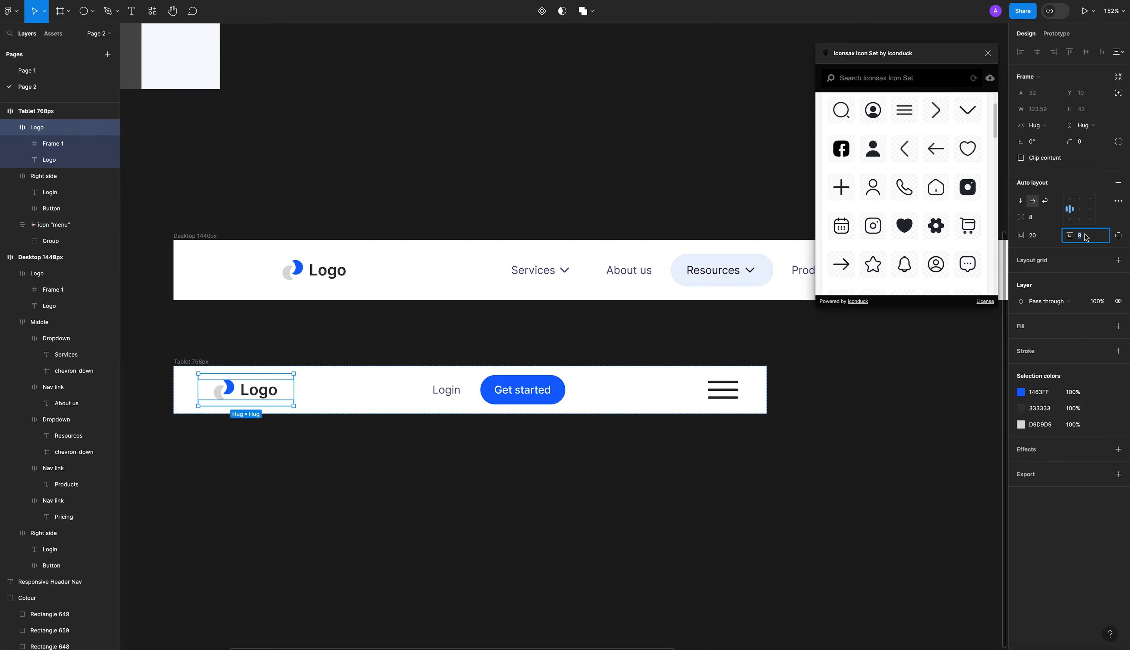
pyautogui.write('6')
pyautogui.press('Return')
pyautogui.keyDown('shift'); pyautogui.click(478, 388); pyautogui.keyUp('shift')
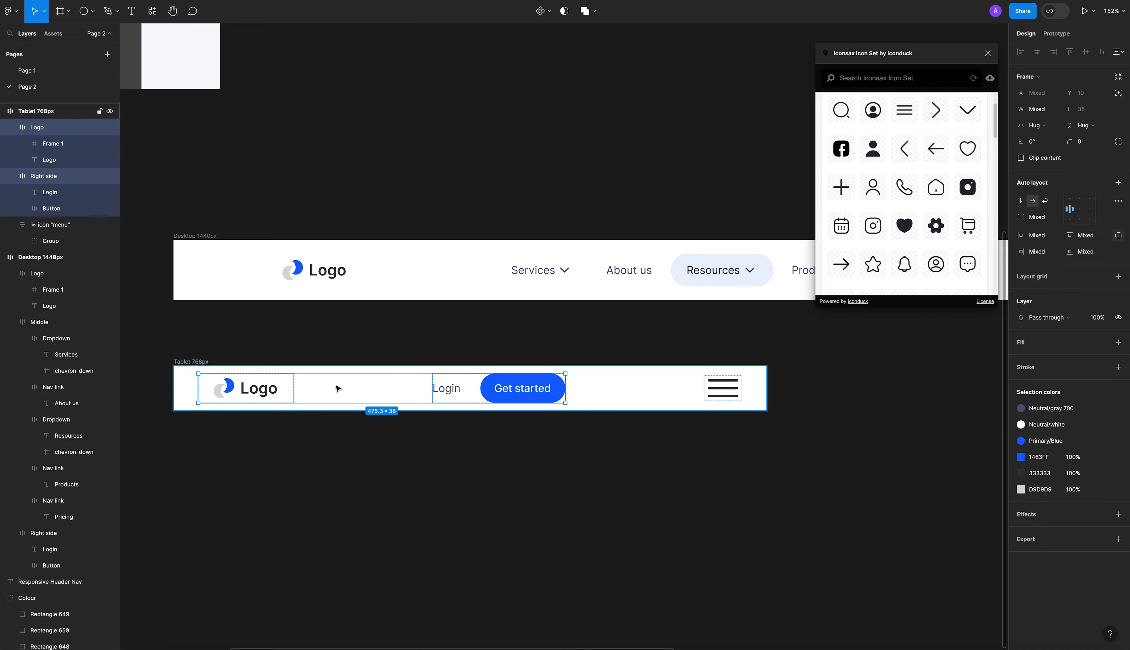
pyautogui.click(462, 456)
# Set the Tablet 768px header's vertical padding to 8 and move the header up to Y -118, closer to the desktop header.
pyautogui.click(722, 388)
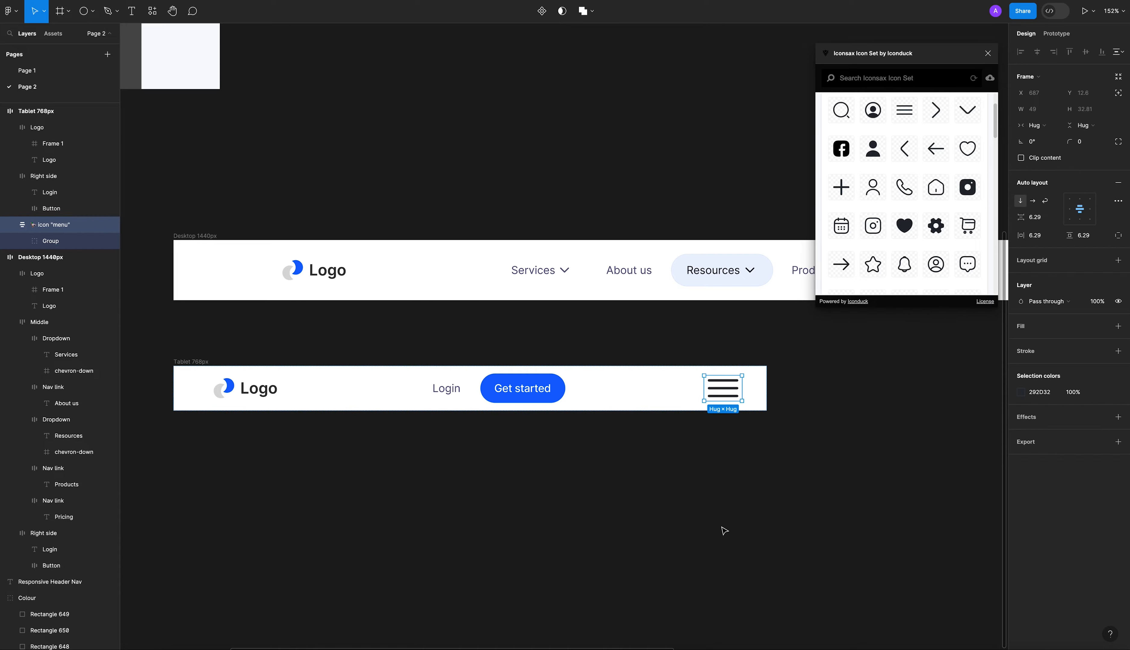
pyautogui.click(554, 391)
pyautogui.click(530, 429)
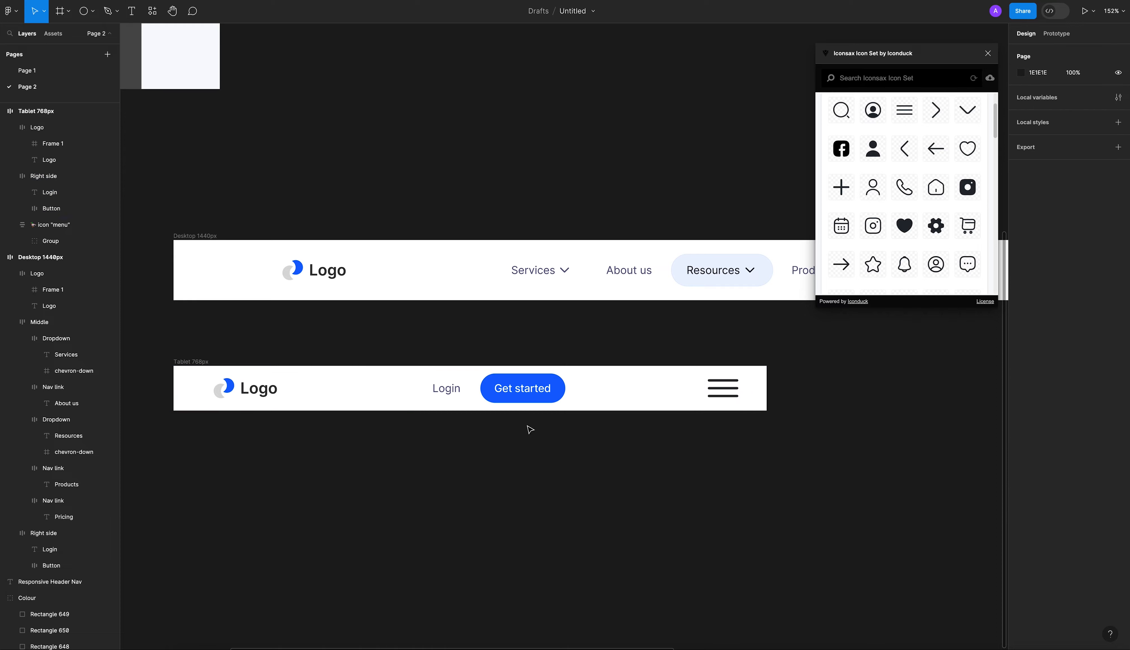
pyautogui.click(187, 362)
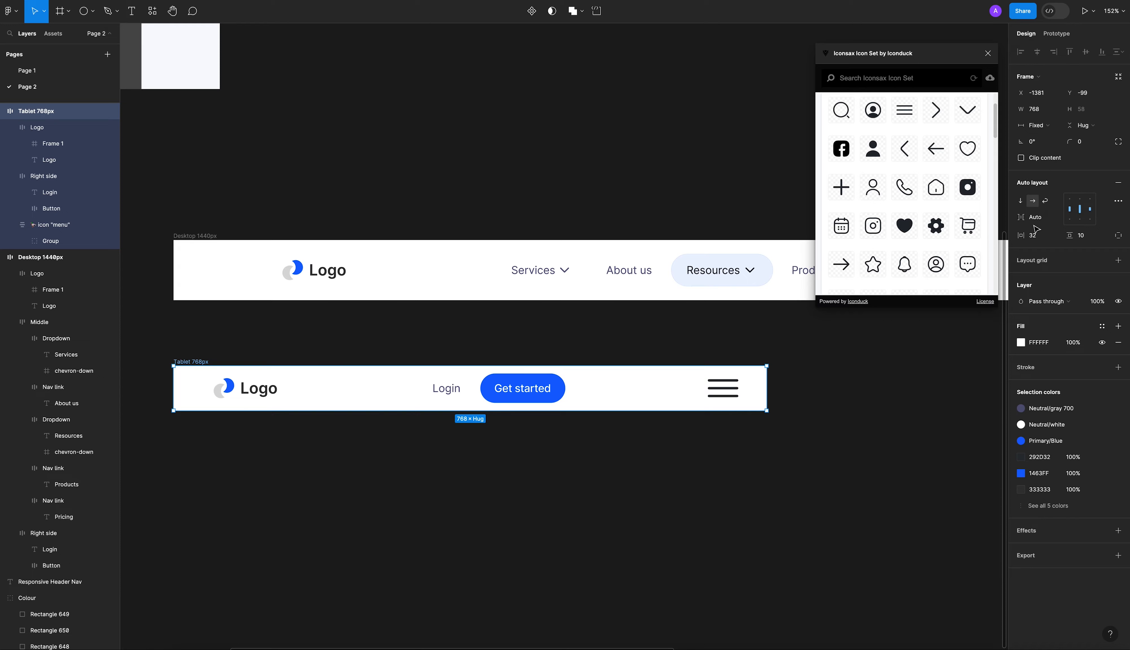
pyautogui.click(1087, 237)
pyautogui.write('8')
pyautogui.press('Return')
pyautogui.click(1070, 110)
pyautogui.click(789, 413)
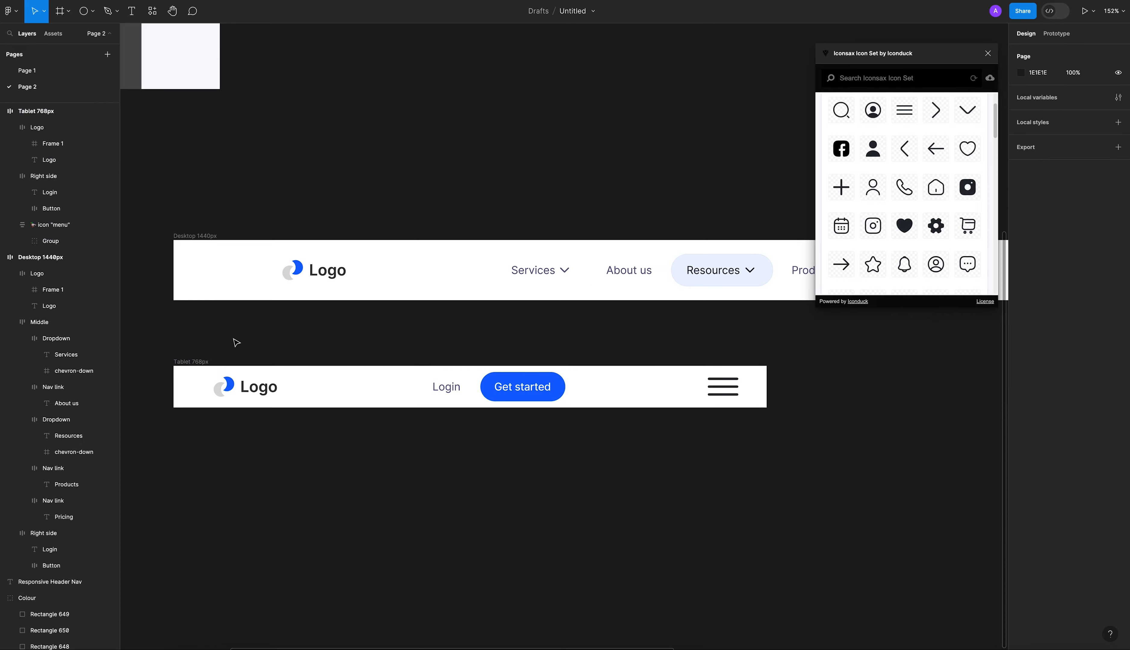
pyautogui.click(195, 360)
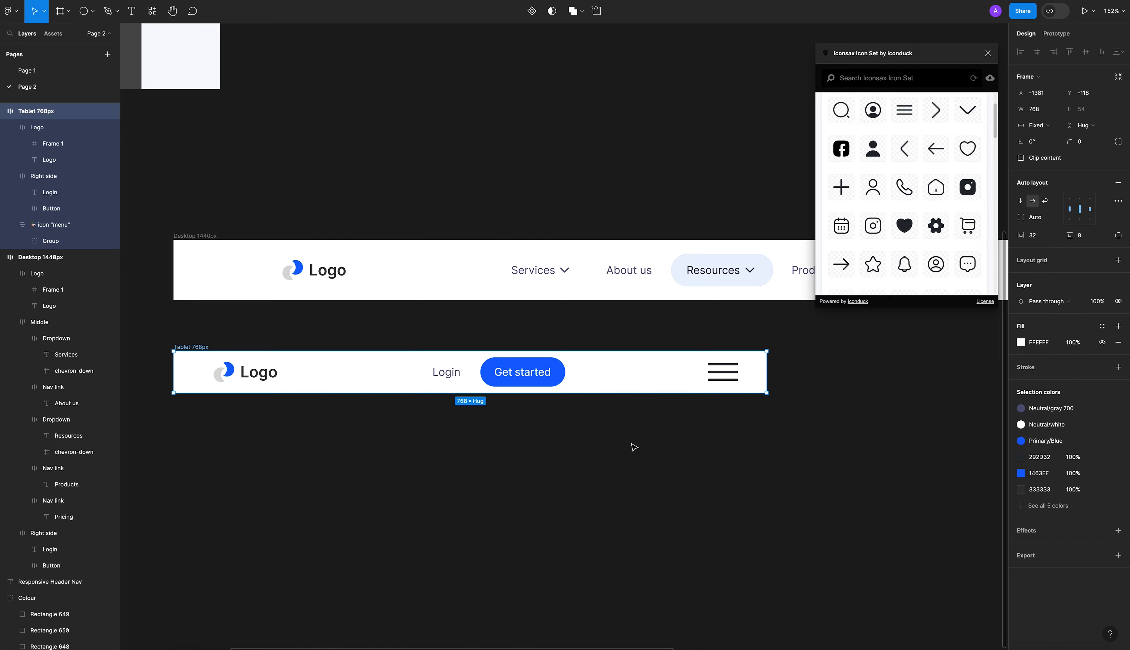
pyautogui.click(628, 444)
# Move the menu icon into the tablet header's Right side group, after the Get started button.
pyautogui.scroll(-3, 619, 430)
pyautogui.click(531, 385)
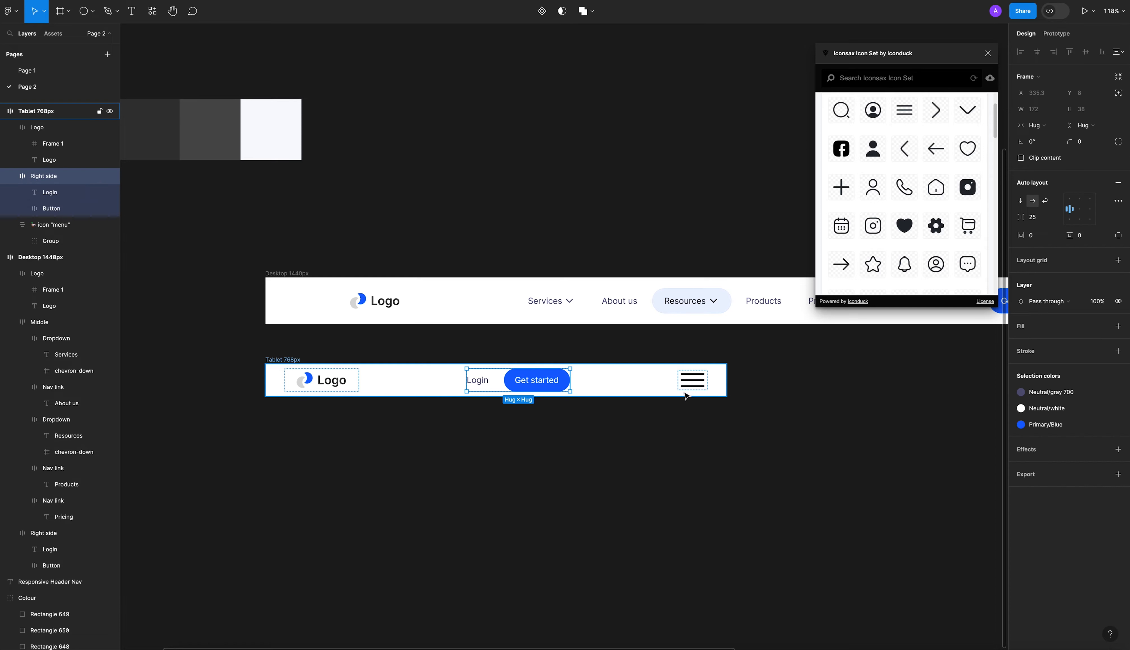
pyautogui.keyDown('shift'); pyautogui.click(696, 389); pyautogui.keyUp('shift')
pyautogui.click(695, 384)
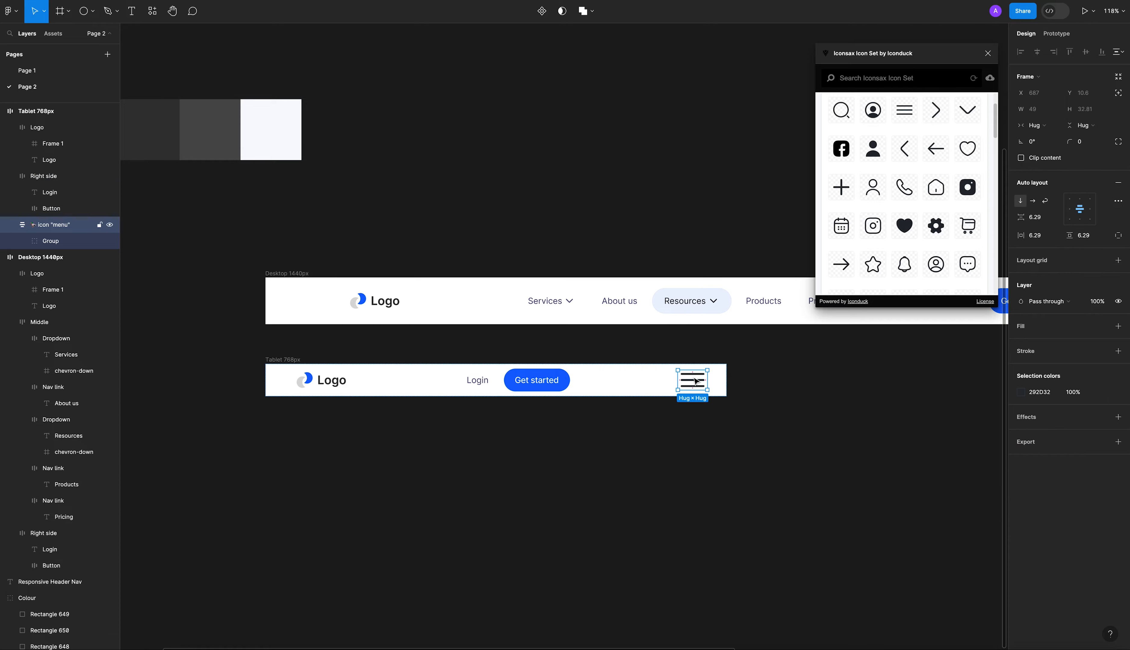
pyautogui.moveTo(674, 382); pyautogui.dragTo(633, 381)
pyautogui.click(645, 433)
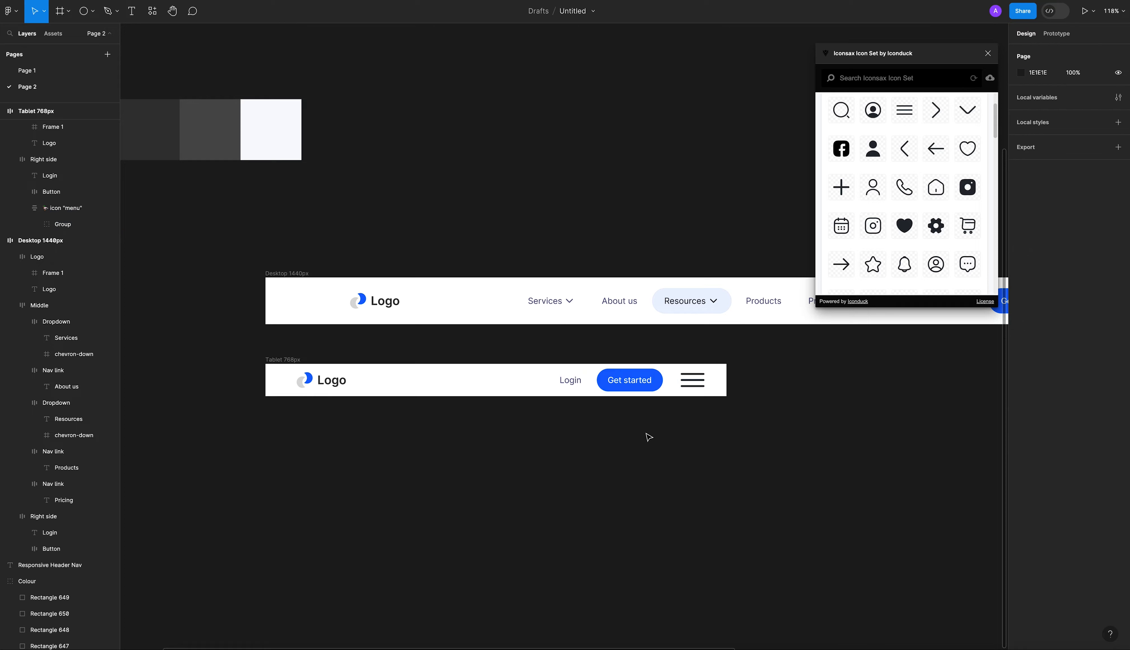
# Increase the auto layout spacing between Login, Get started and the menu icon in the tablet header's Right side group.
pyautogui.click(648, 395)
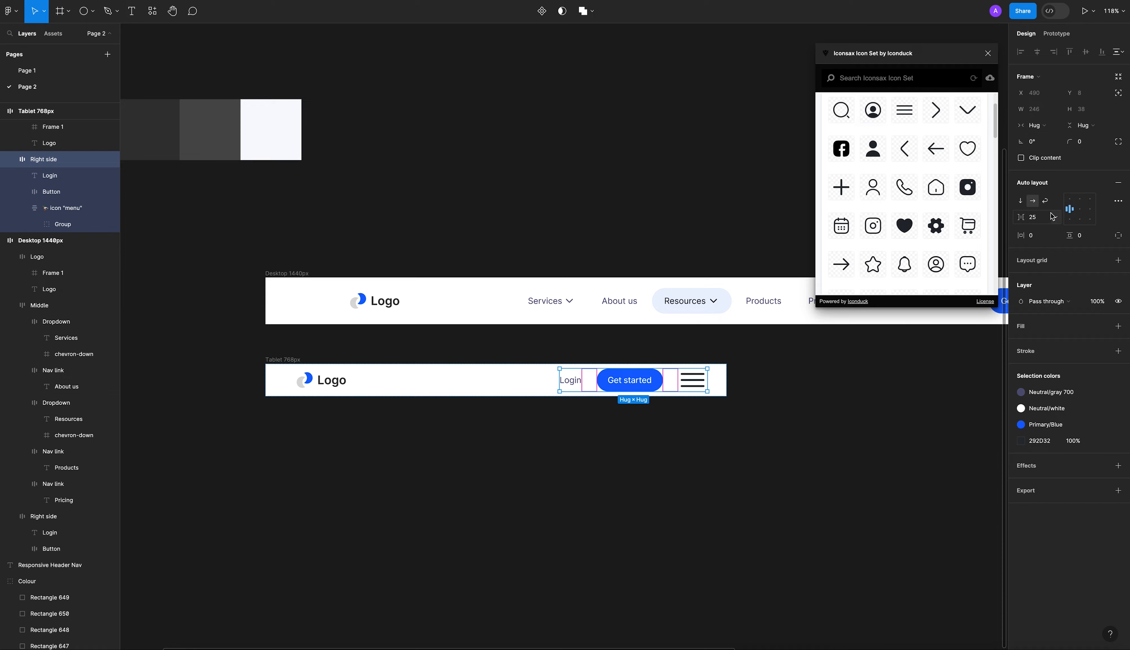
pyautogui.click(1041, 218)
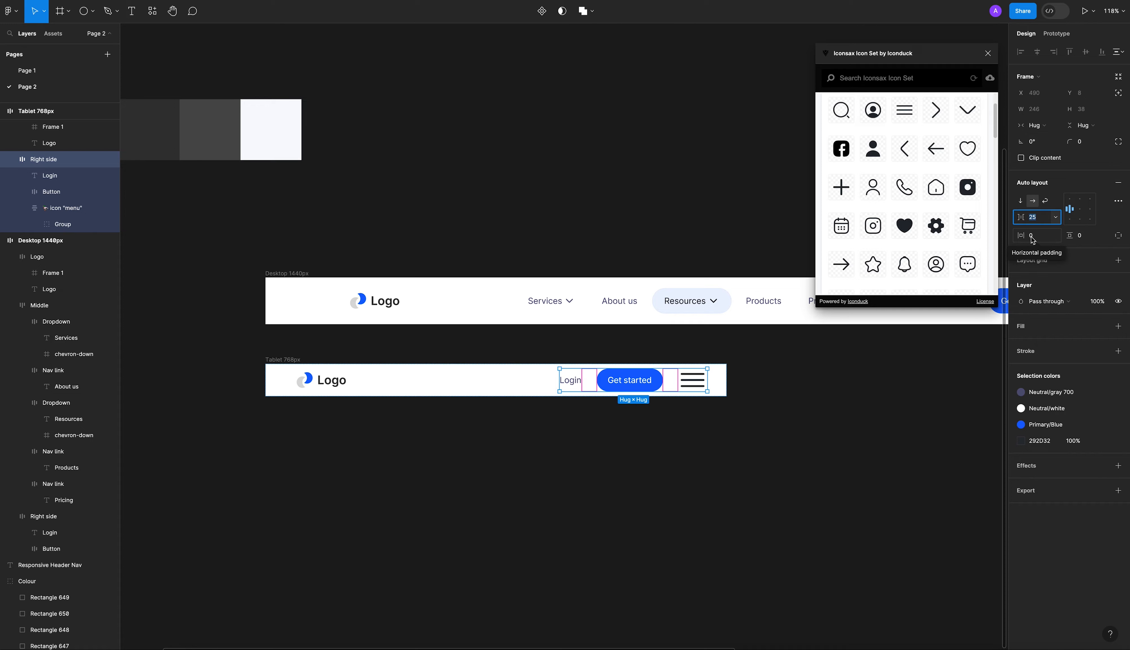
pyautogui.write('2')
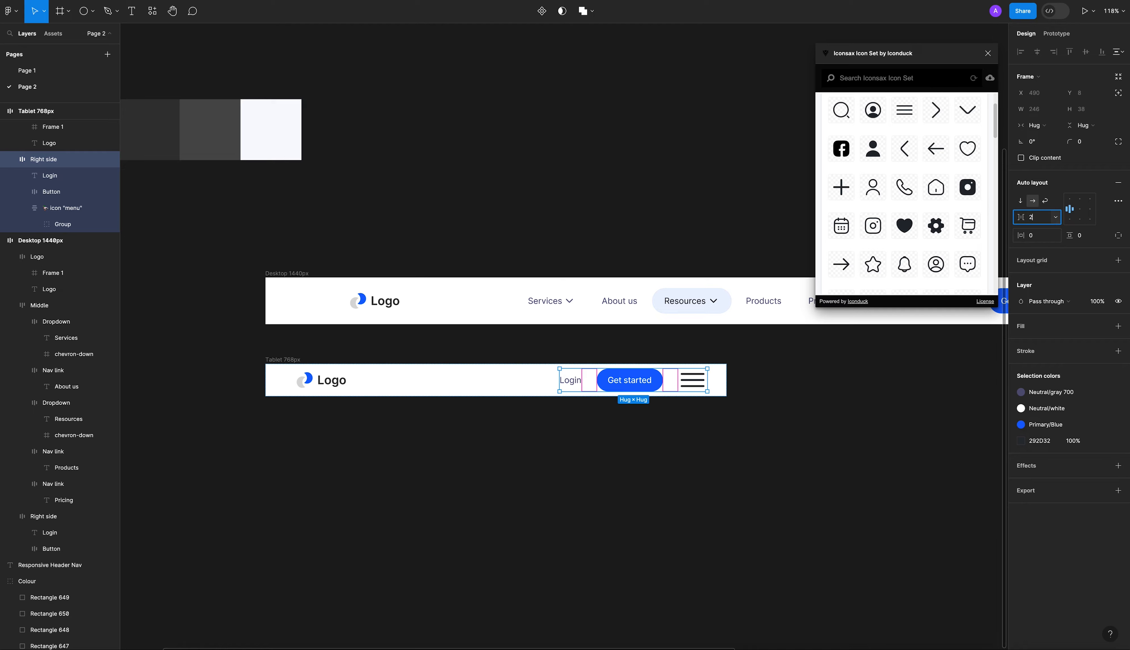
pyautogui.click(605, 388)
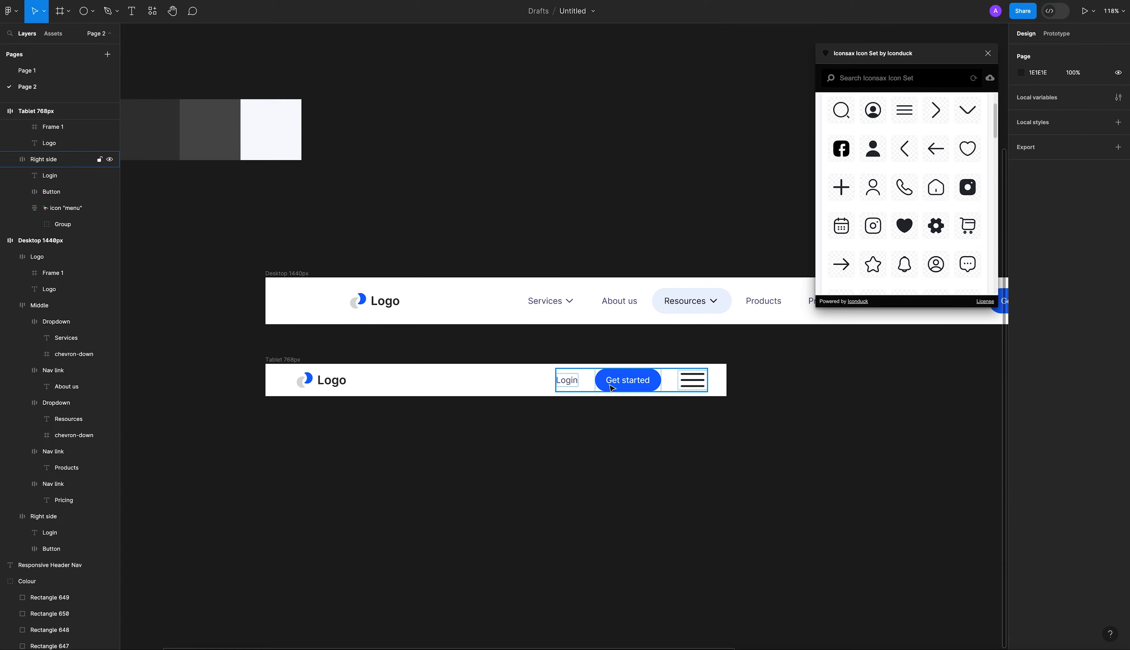
# Move the menu icon out of the tablet header's Right side group so it sits directly in the Tablet 768px header.
pyautogui.keyDown('shift'); pyautogui.click(566, 382); pyautogui.keyUp('shift')
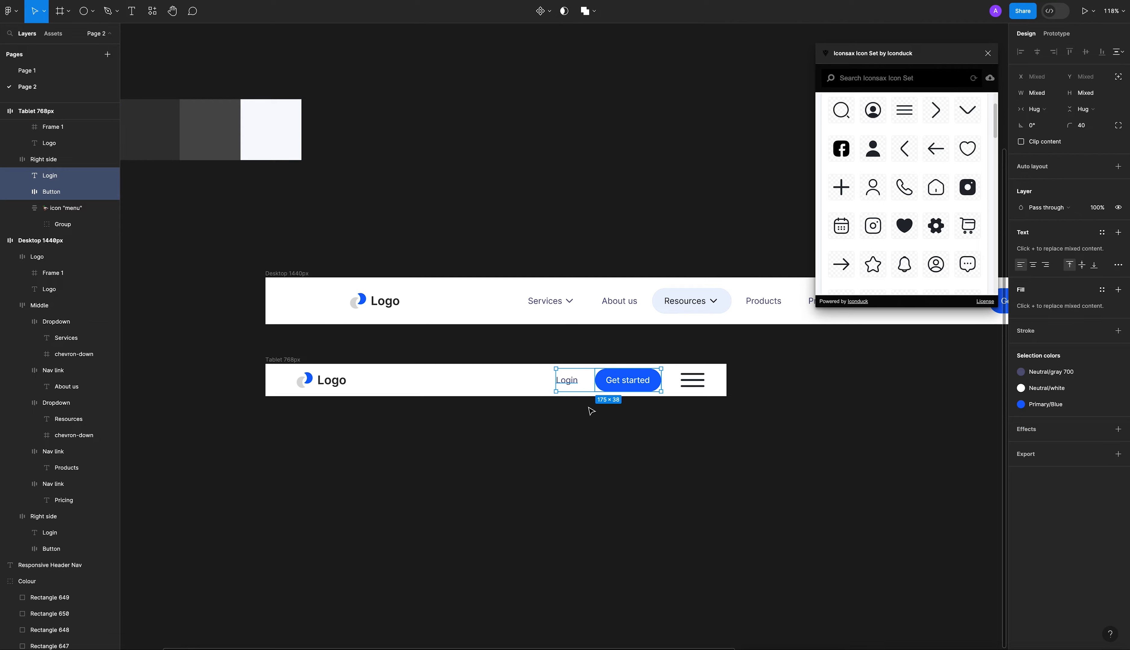
pyautogui.click(663, 440)
pyautogui.doubleClick(692, 382)
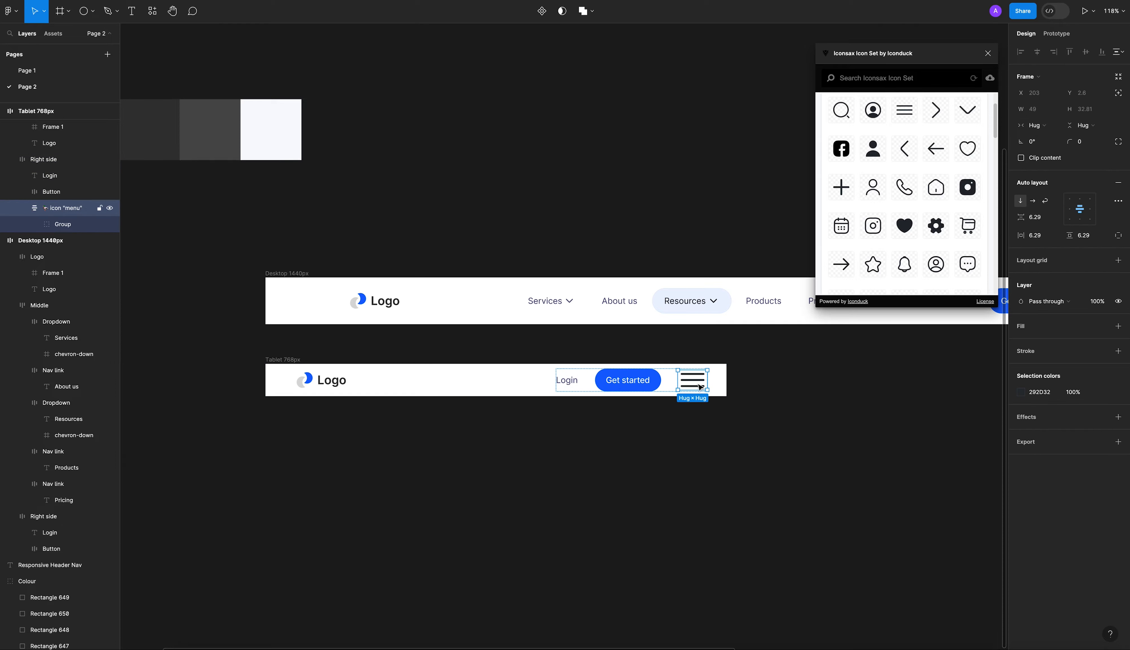
pyautogui.moveTo(704, 385); pyautogui.dragTo(715, 383)
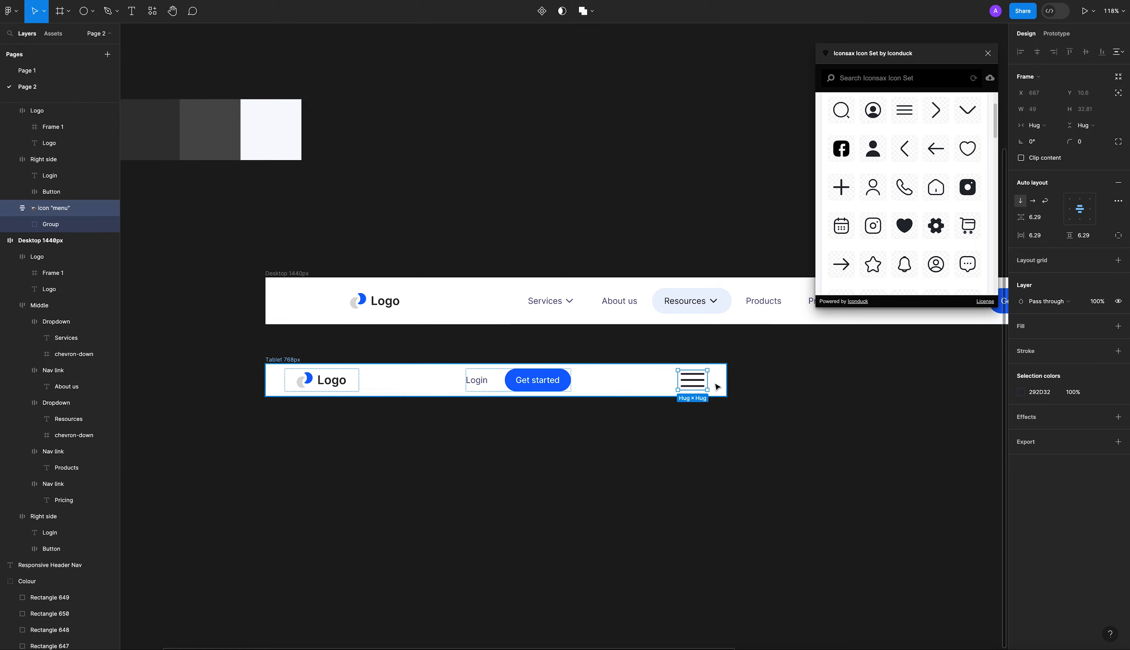
pyautogui.click(715, 439)
# Wrap the tablet header's Right side group and the menu icon together in a new auto layout frame.
pyautogui.click(567, 385)
pyautogui.keyDown('shift'); pyautogui.click(693, 380); pyautogui.keyUp('shift')
pyautogui.hotkey('shift', 'a')
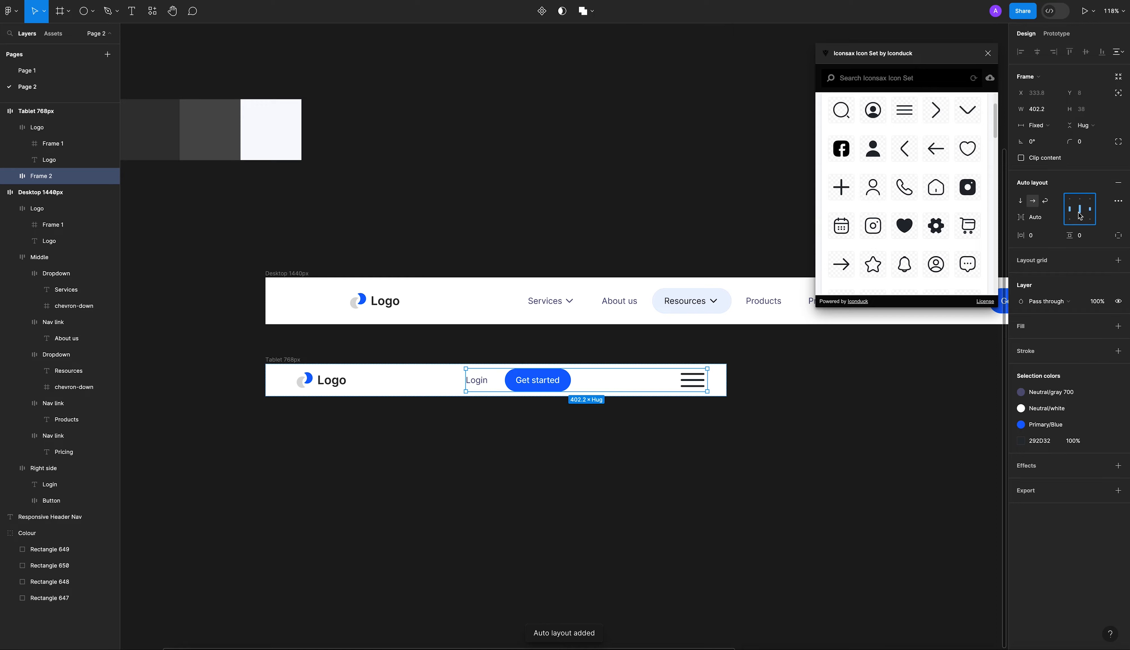
# Set the new frame's auto layout spacing to a fixed 32 and align its contents to the right, vertically centered.
pyautogui.press('x')
pyautogui.click(1050, 222)
pyautogui.write('32')
pyautogui.press('Return')
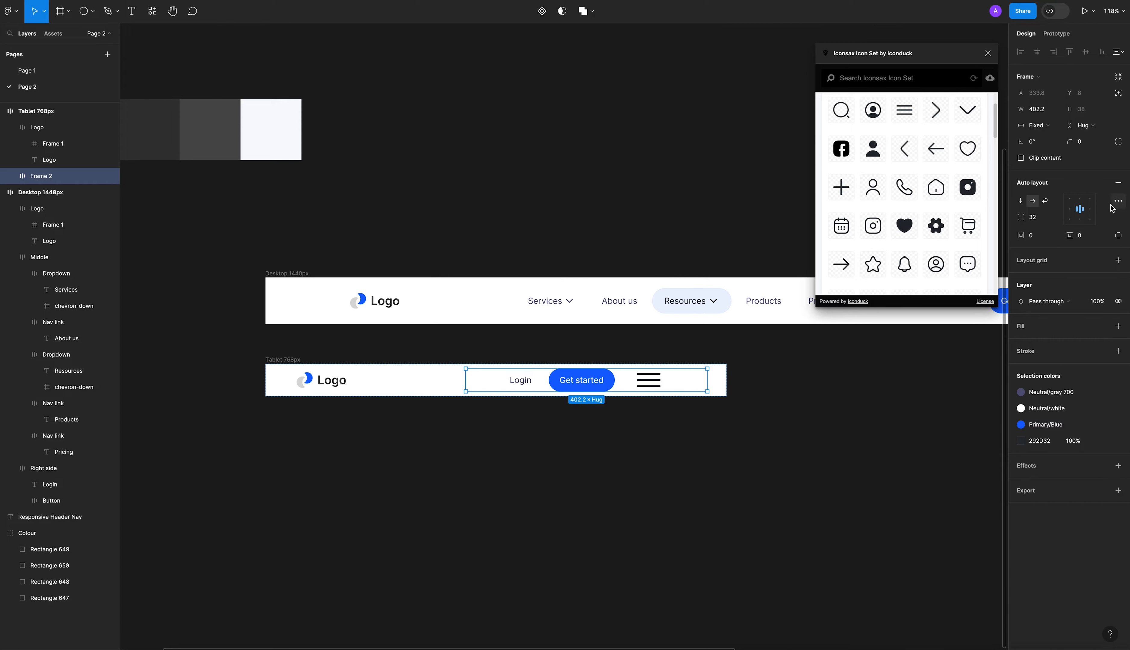
pyautogui.click(1089, 209)
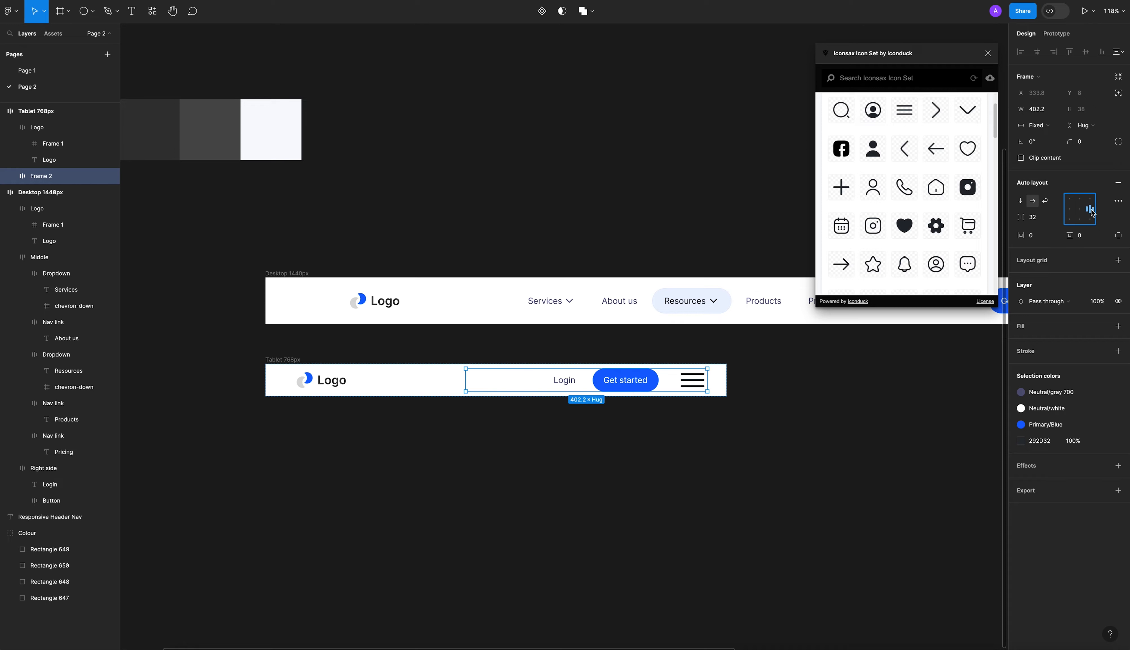
pyautogui.click(793, 456)
pyautogui.scroll(3, 678, 409)
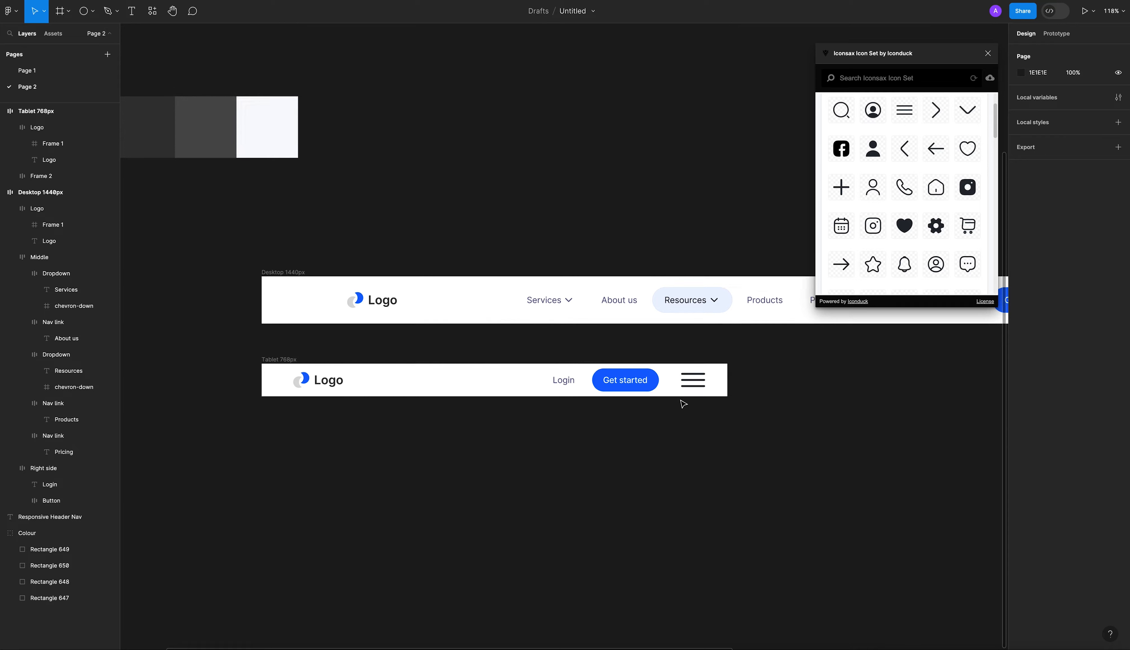
pyautogui.hscroll(-3, 675, 410)
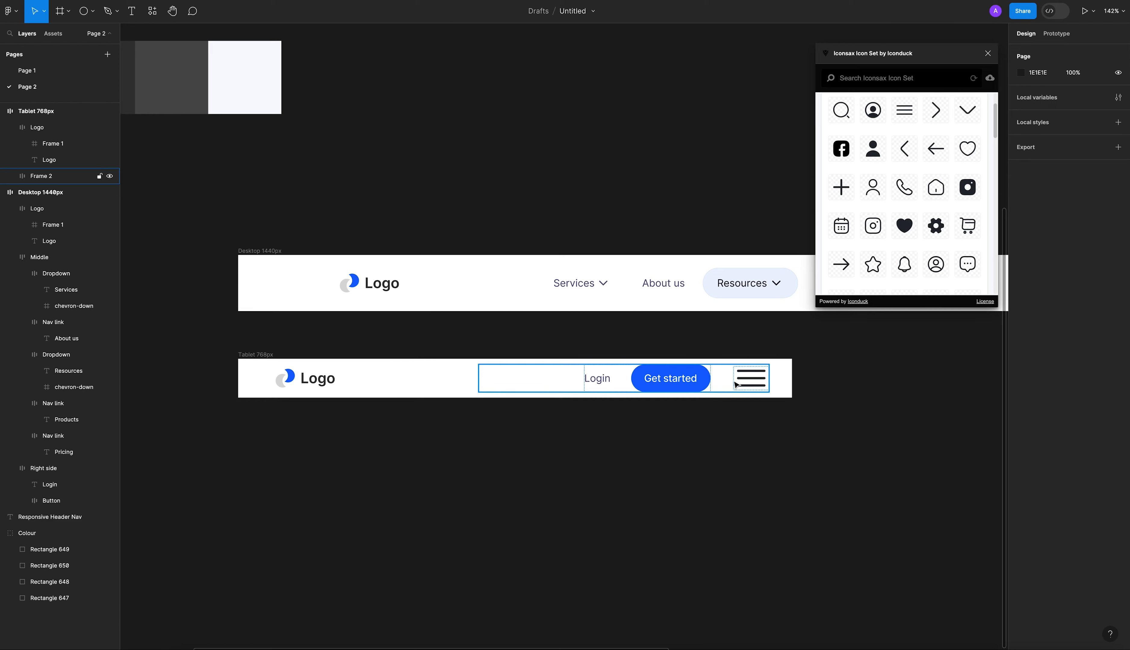
# Try a spacing of 40 between the Right side group and the menu icon in the tablet header.
pyautogui.click(734, 385)
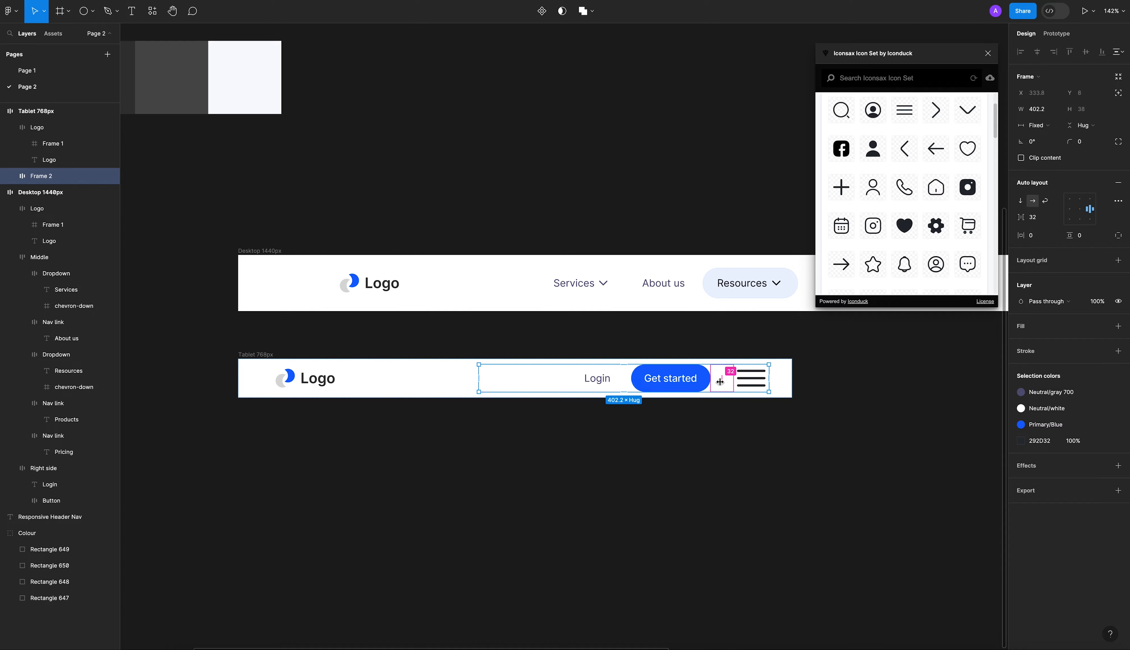
pyautogui.click(721, 387)
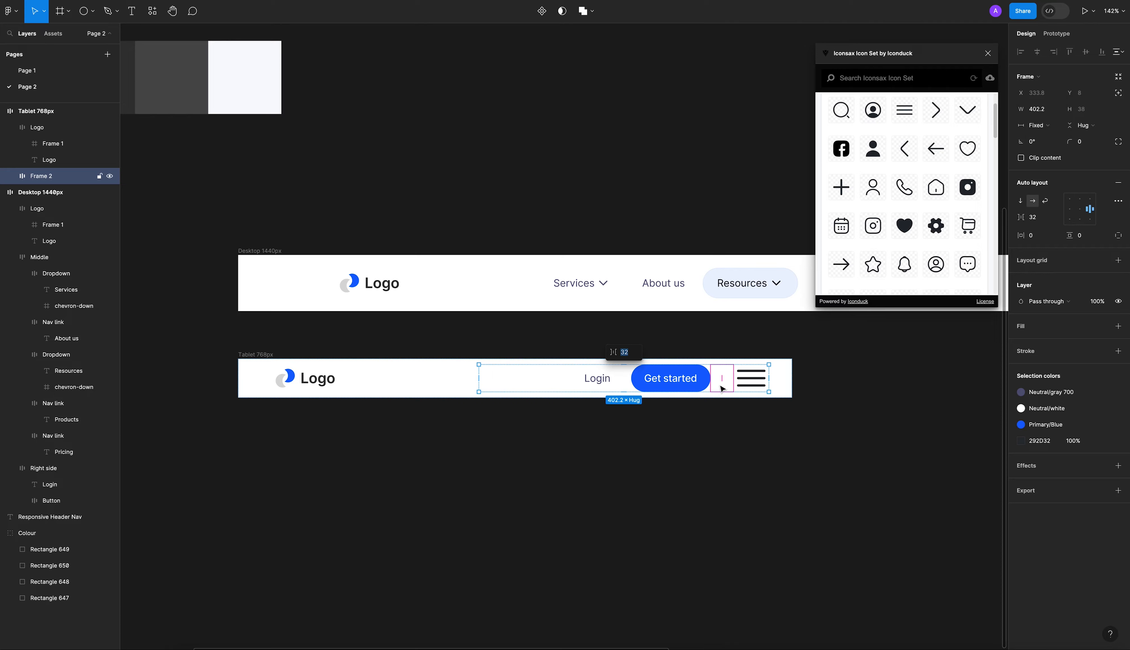
pyautogui.click(735, 420)
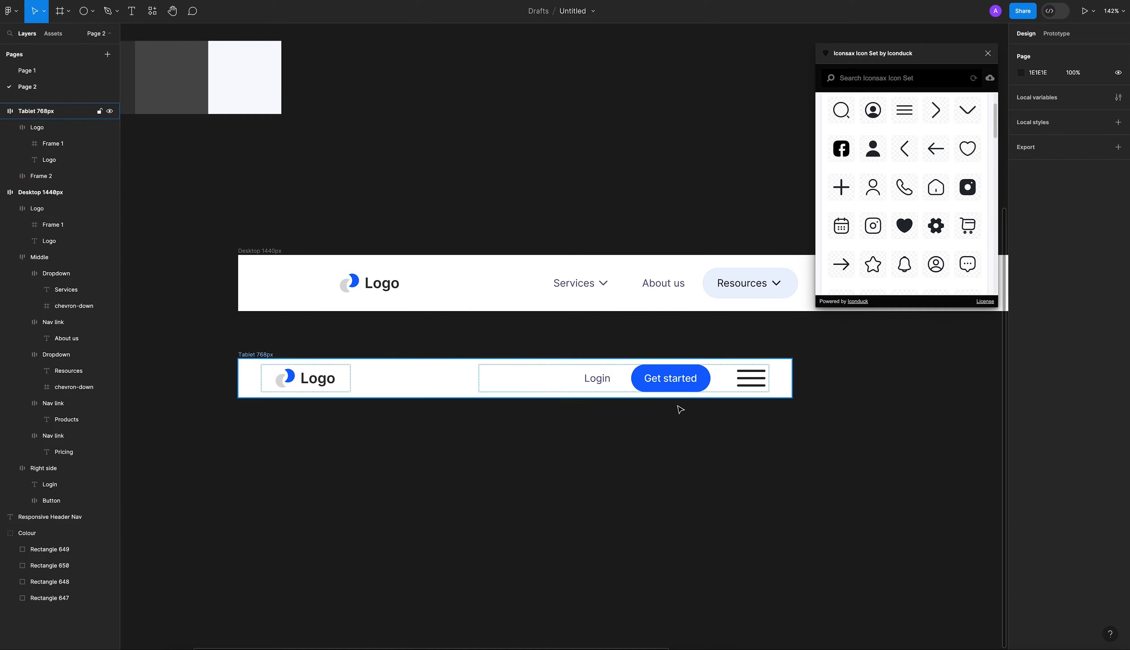
pyautogui.click(738, 383)
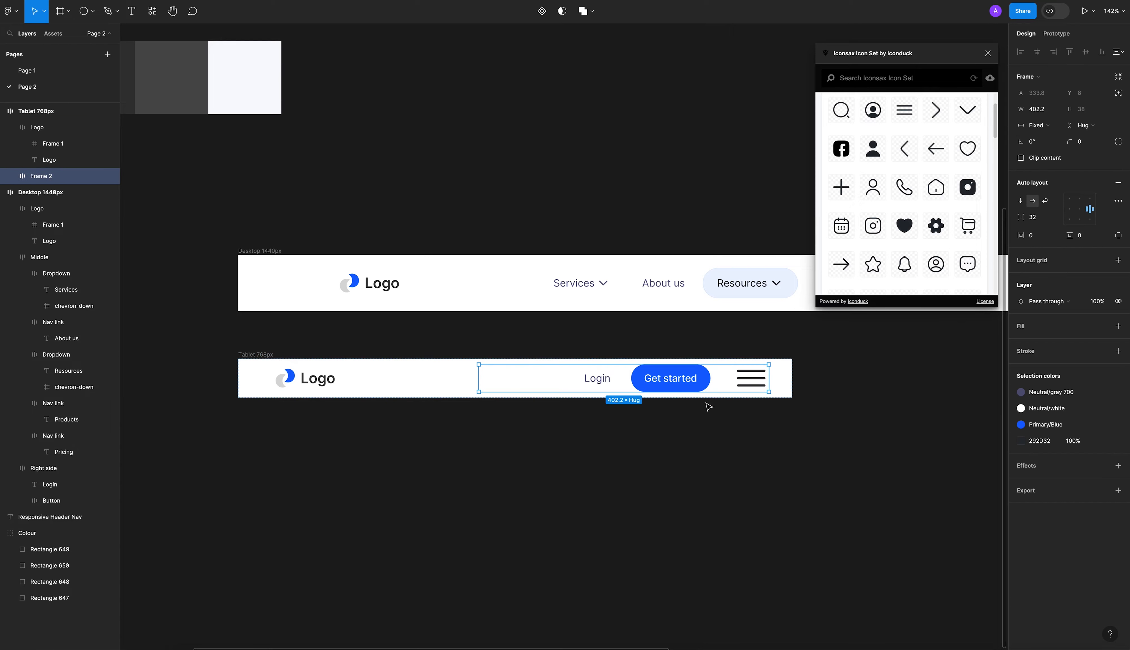
pyautogui.click(1038, 217)
pyautogui.write('40')
pyautogui.press('Return')
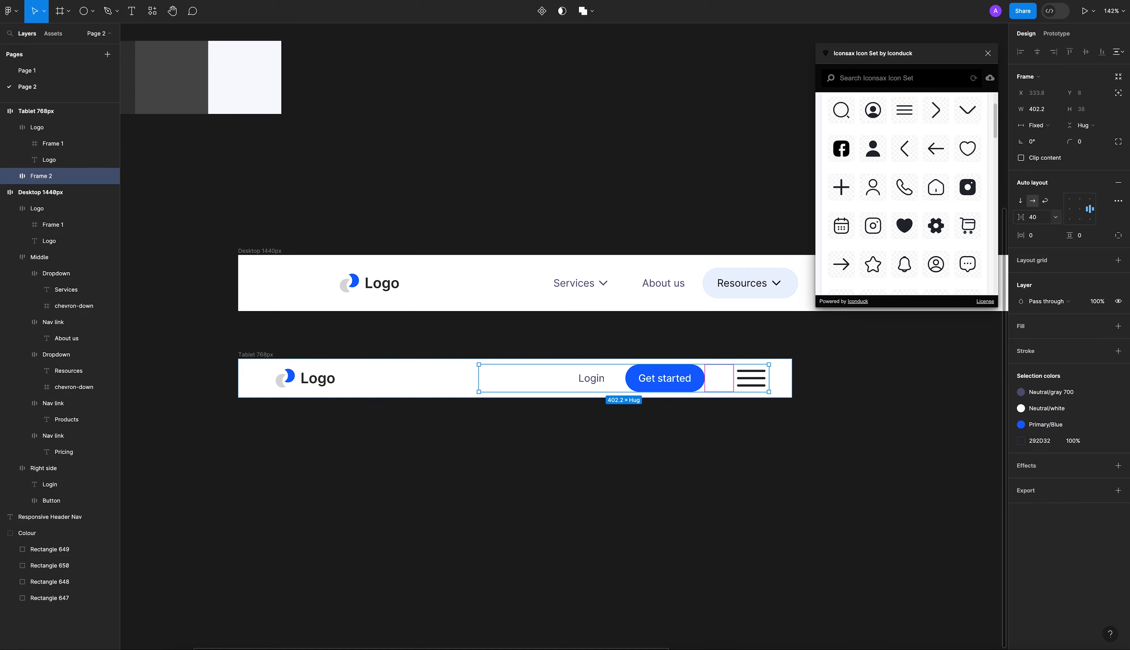
pyautogui.click(773, 453)
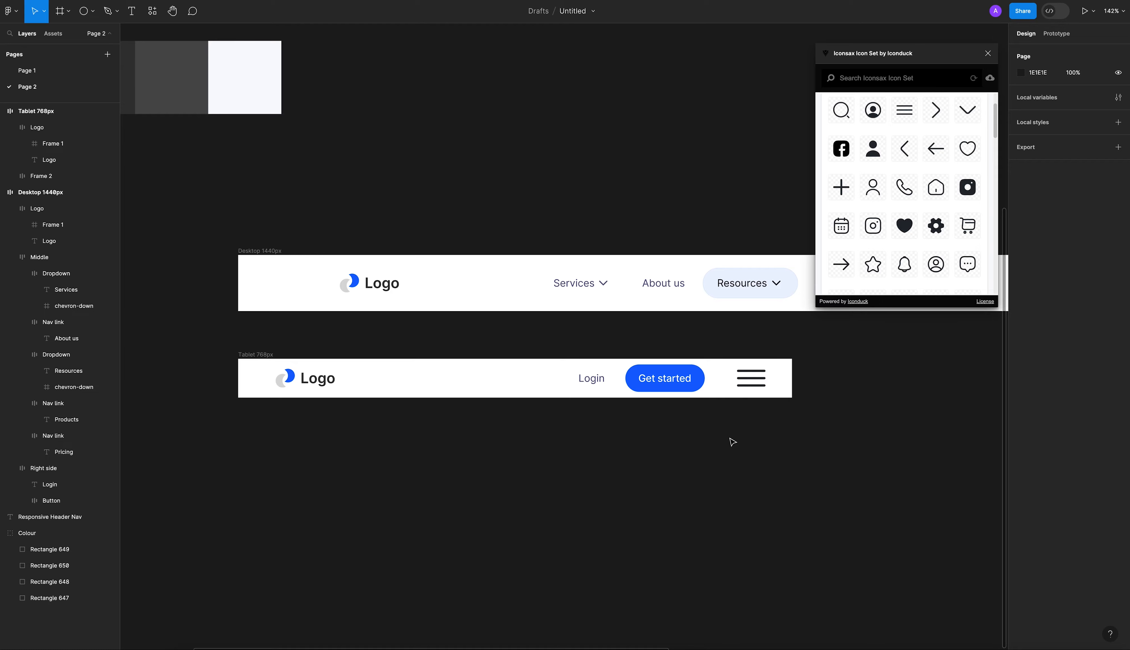
# Set the spacing between the tablet header's Right side group and menu icon back to 32.
pyautogui.click(752, 388)
pyautogui.click(1041, 218)
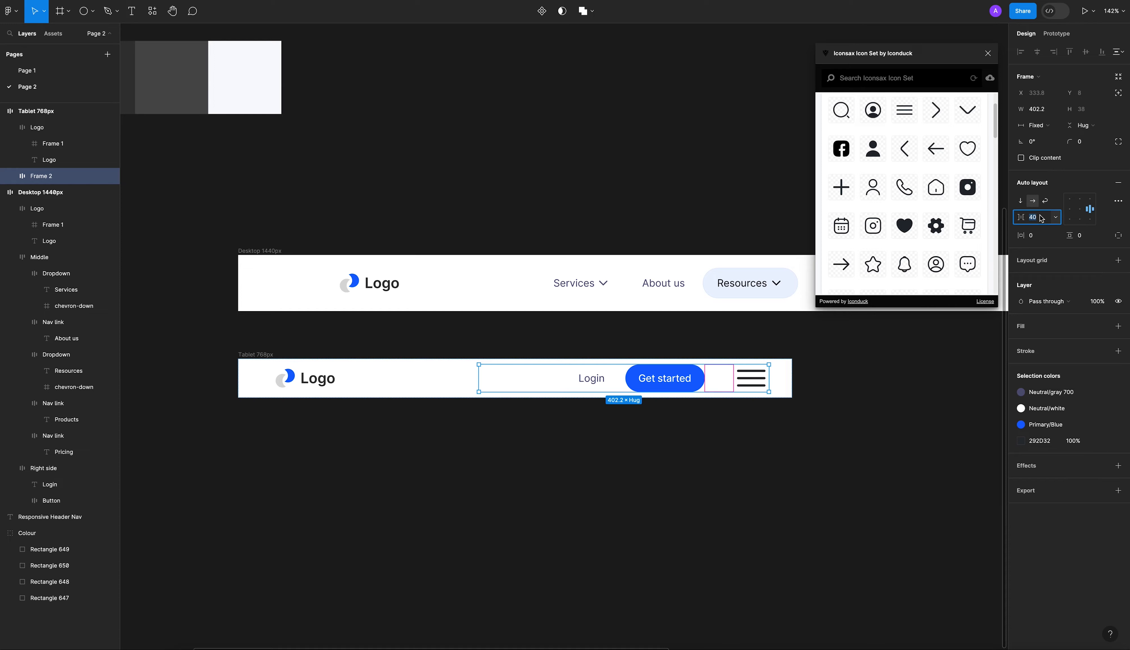
pyautogui.write('32')
pyautogui.press('Return')
pyautogui.click(869, 414)
pyautogui.click(624, 392)
pyautogui.click(624, 391)
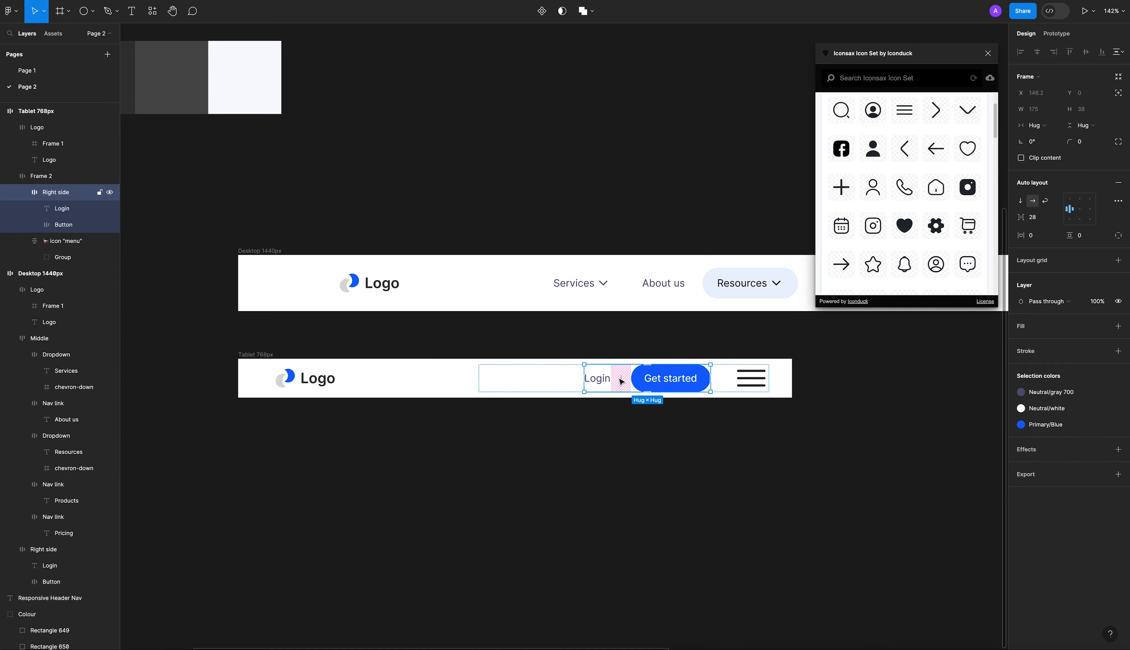
pyautogui.click(366, 410)
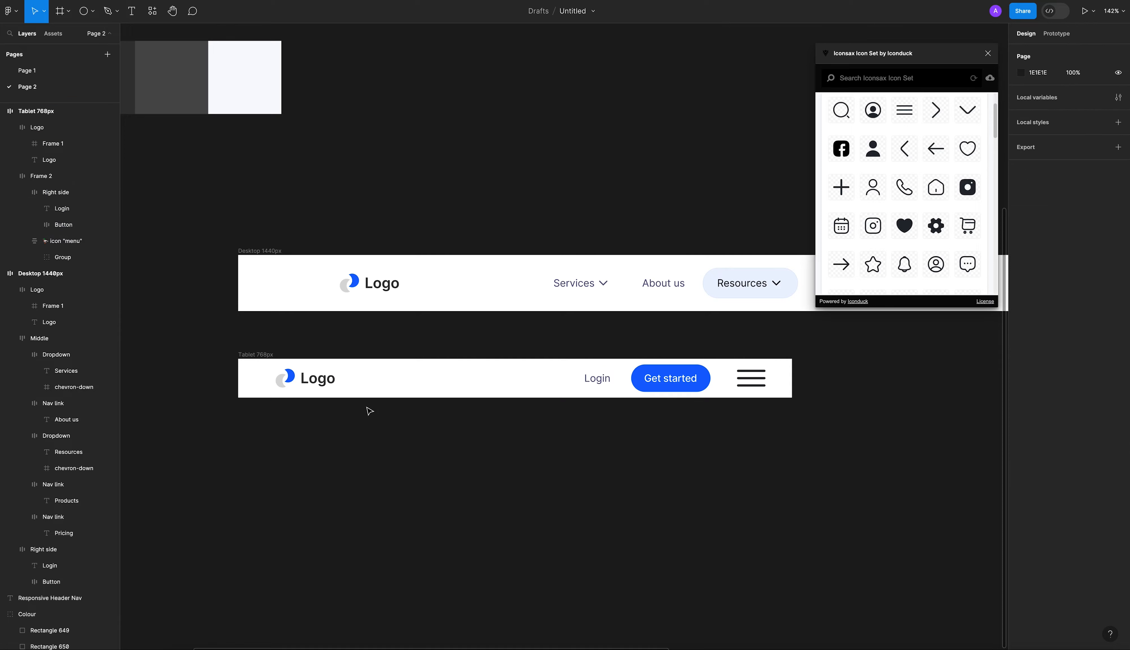
pyautogui.click(264, 355)
pyautogui.click(756, 390)
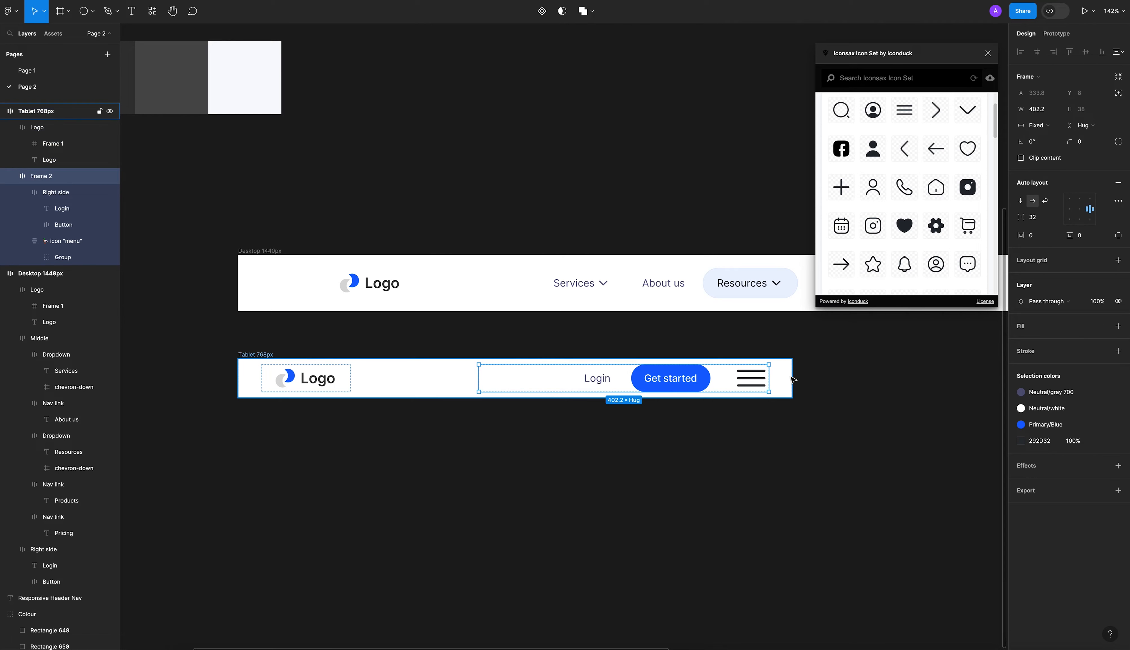
pyautogui.click(258, 415)
# Test the Tablet 768px header's responsiveness by resizing it from both sides, undoing each resize.
pyautogui.click(259, 356)
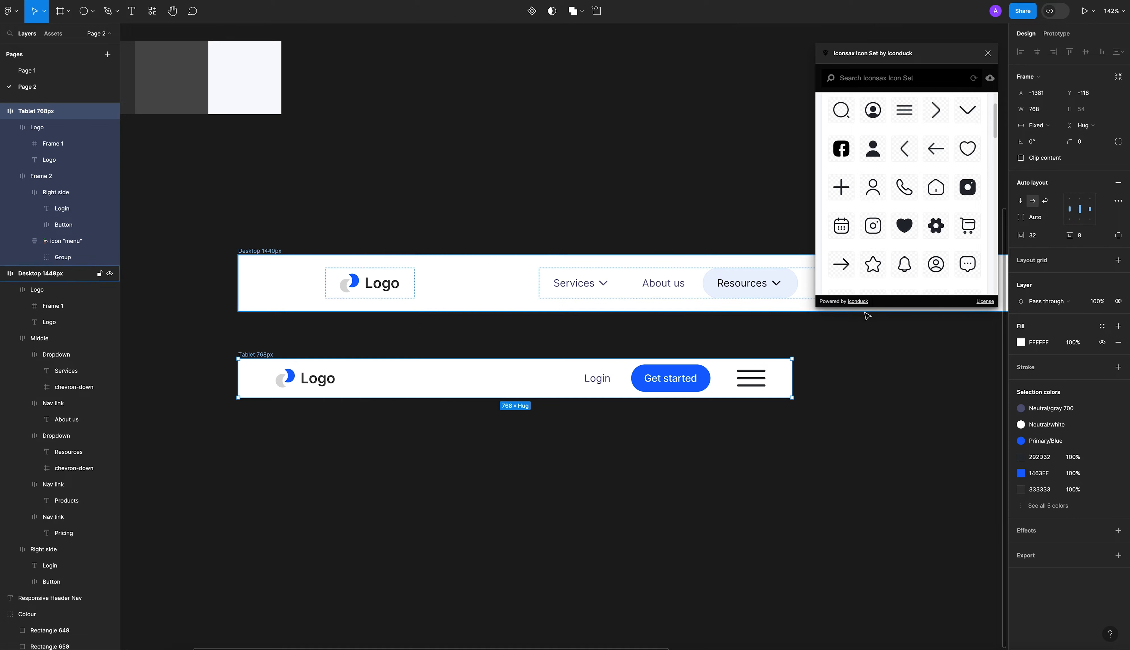
pyautogui.moveTo(794, 378); pyautogui.dragTo(558, 388)
pyautogui.hotkey('ctrl', 'z')
pyautogui.moveTo(238, 381)
pyautogui.mouseDown()
pyautogui.moveTo(254, 371)
pyautogui.moveTo(296, 381)
pyautogui.moveTo(258, 384)
pyautogui.mouseUp()
pyautogui.hotkey('ctrl', 'z')
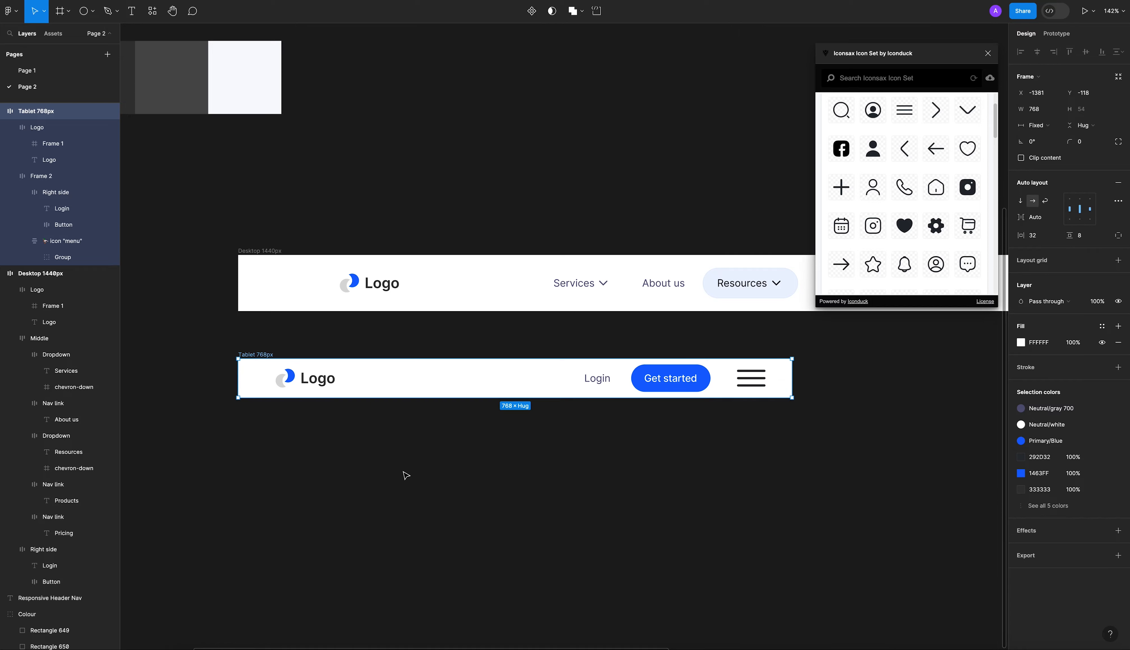
pyautogui.click(404, 473)
# Duplicate the Tablet 768px header directly below the original at Y 2.
pyautogui.scroll(-5, 591, 485)
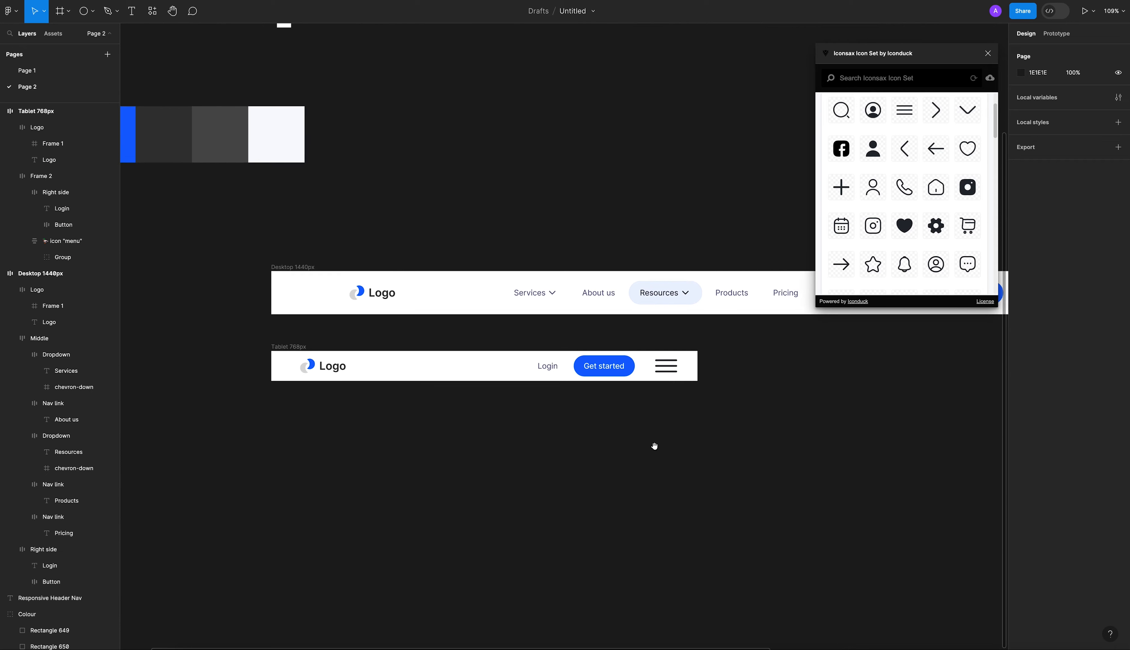
pyautogui.hscroll(3, 696, 461)
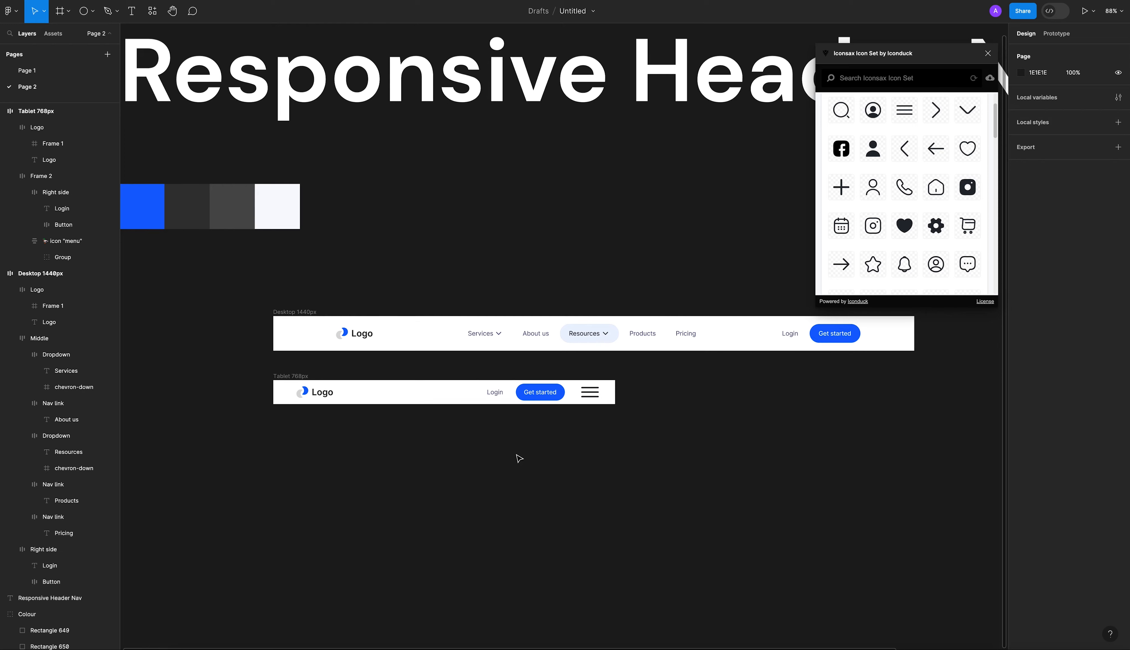
pyautogui.click(299, 377)
pyautogui.moveTo(299, 376); pyautogui.dragTo(302, 430)
# Rename the duplicated tablet header as Mobile 375px.
pyautogui.scroll(5, 302, 433)
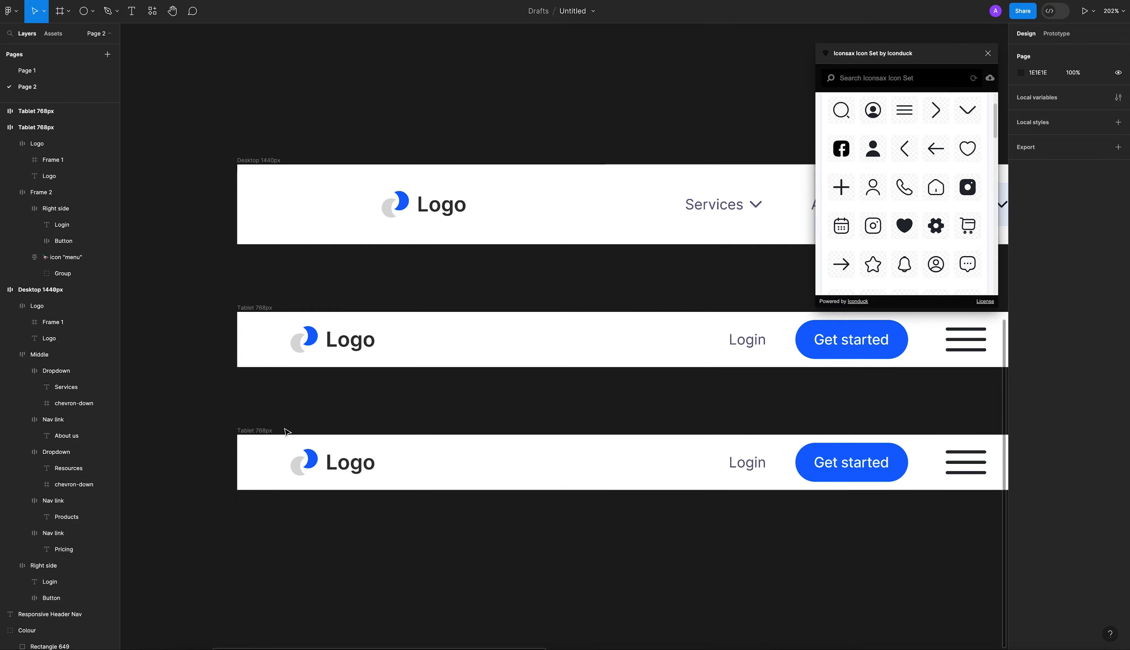
pyautogui.doubleClick(282, 431)
pyautogui.click(254, 431)
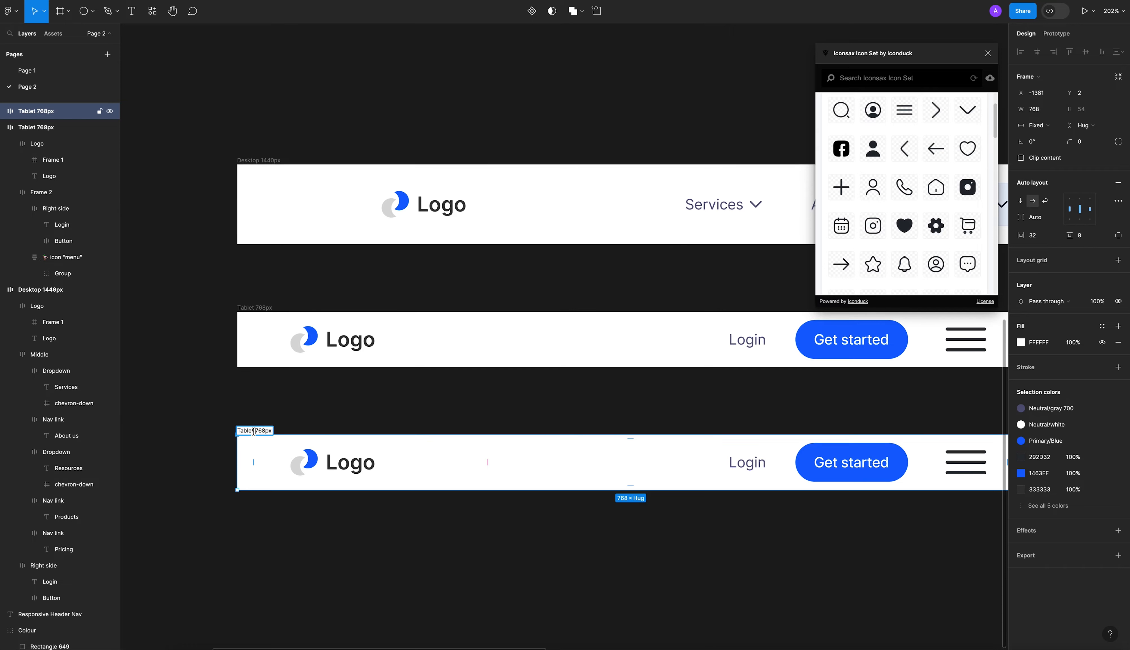
pyautogui.doubleClick(248, 431)
pyautogui.write('Mobile')
pyautogui.press('BackSpace')
pyautogui.press('BackSpace')
pyautogui.write('375')
pyautogui.click(300, 407)
# Make the mobile header's frame around Login, Get started and the menu icon hug its contents horizontally.
pyautogui.scroll(-1, 300, 407)
pyautogui.moveTo(369, 417); pyautogui.dragTo(399, 426)
pyautogui.scroll(-4, 323, 401)
pyautogui.click(542, 445)
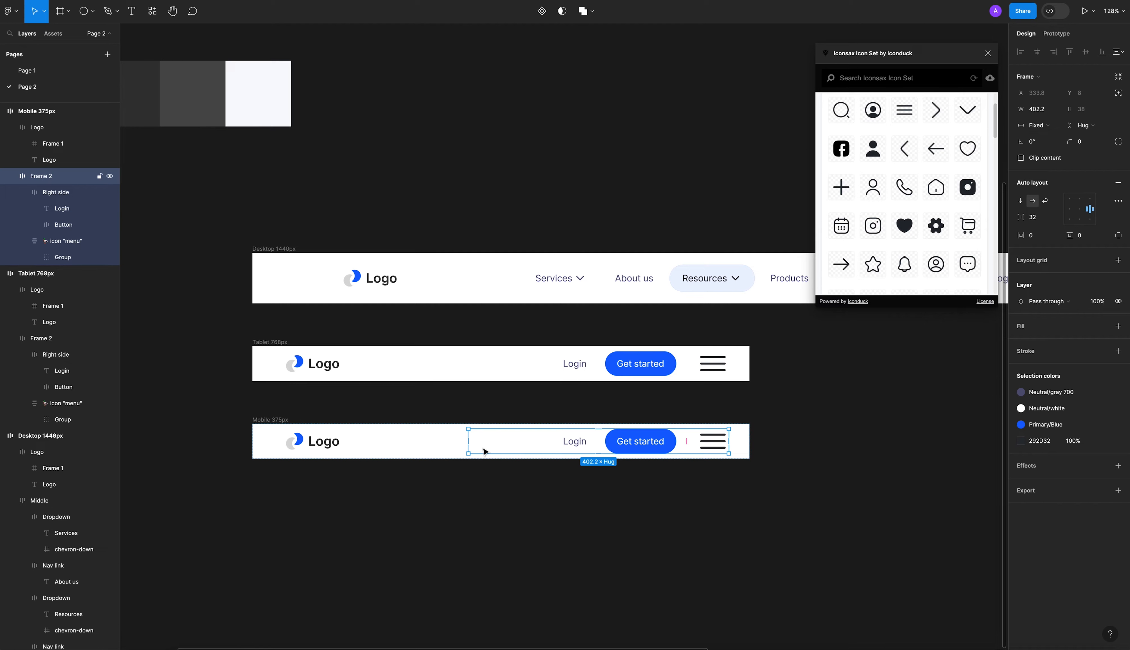
pyautogui.click(802, 504)
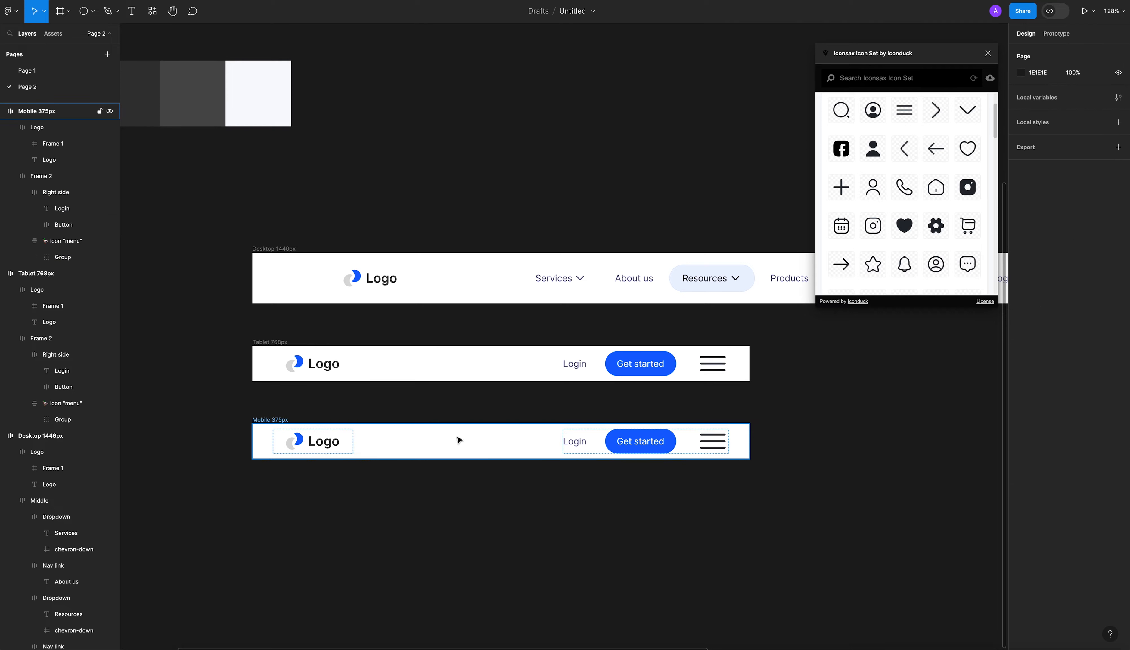
# Set the width of the Mobile 375px header to 375.
pyautogui.click(391, 439)
pyautogui.click(1042, 115)
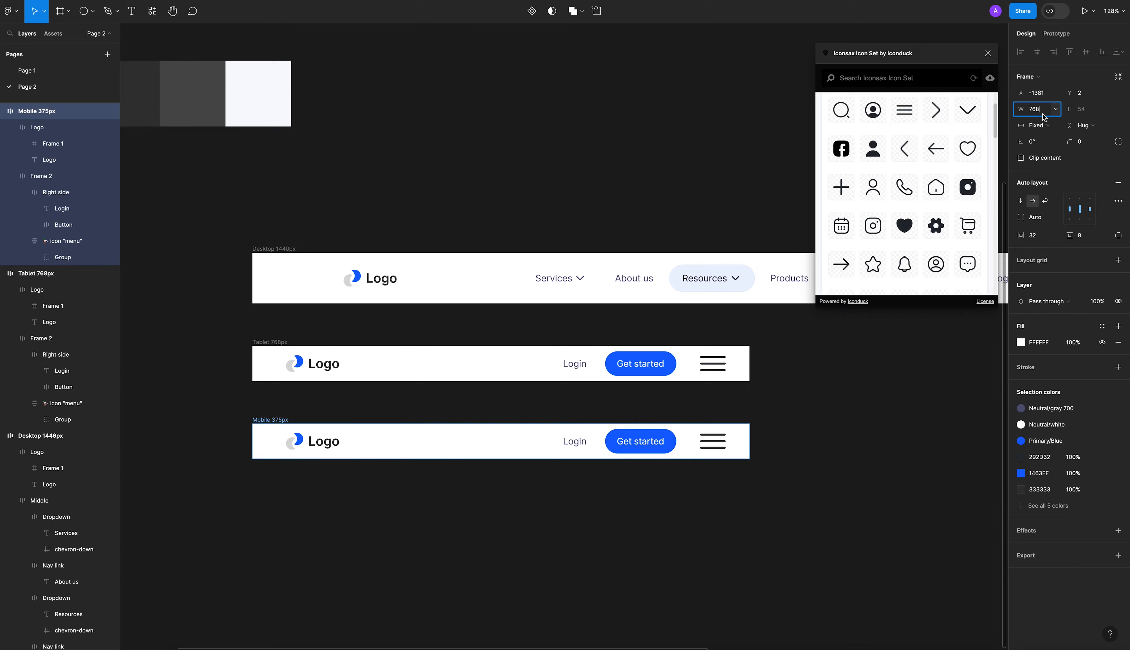
pyautogui.write('375')
pyautogui.press('Return')
pyautogui.click(325, 461)
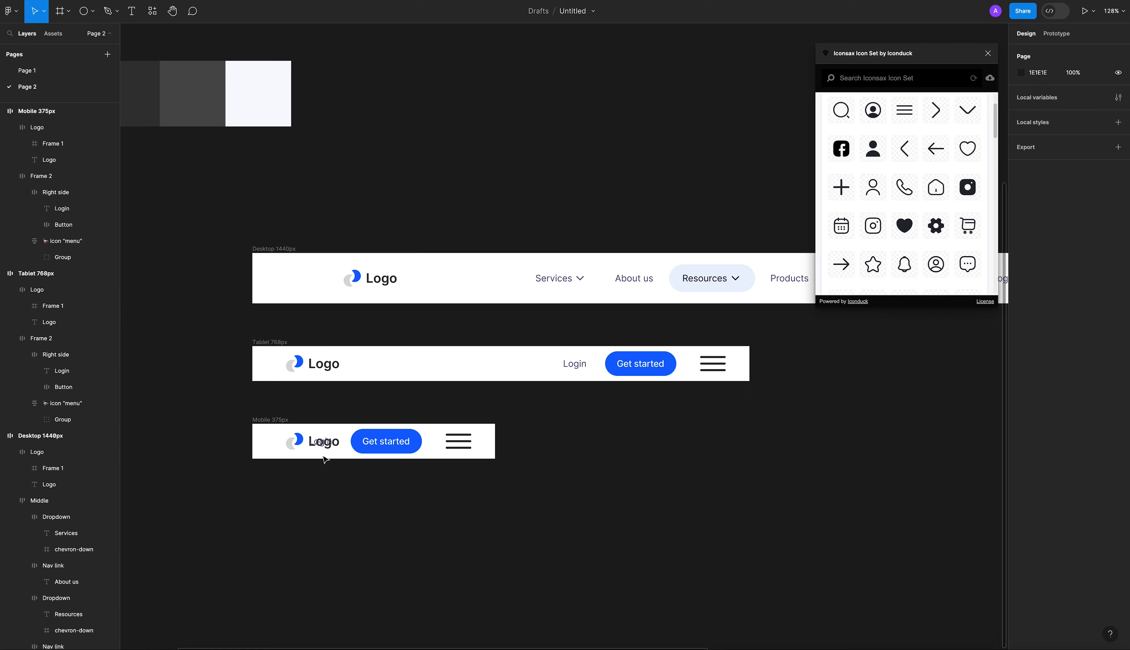
# Set the horizontal padding of the Logo frame in the Mobile 375px header to 0.
pyautogui.click(303, 447)
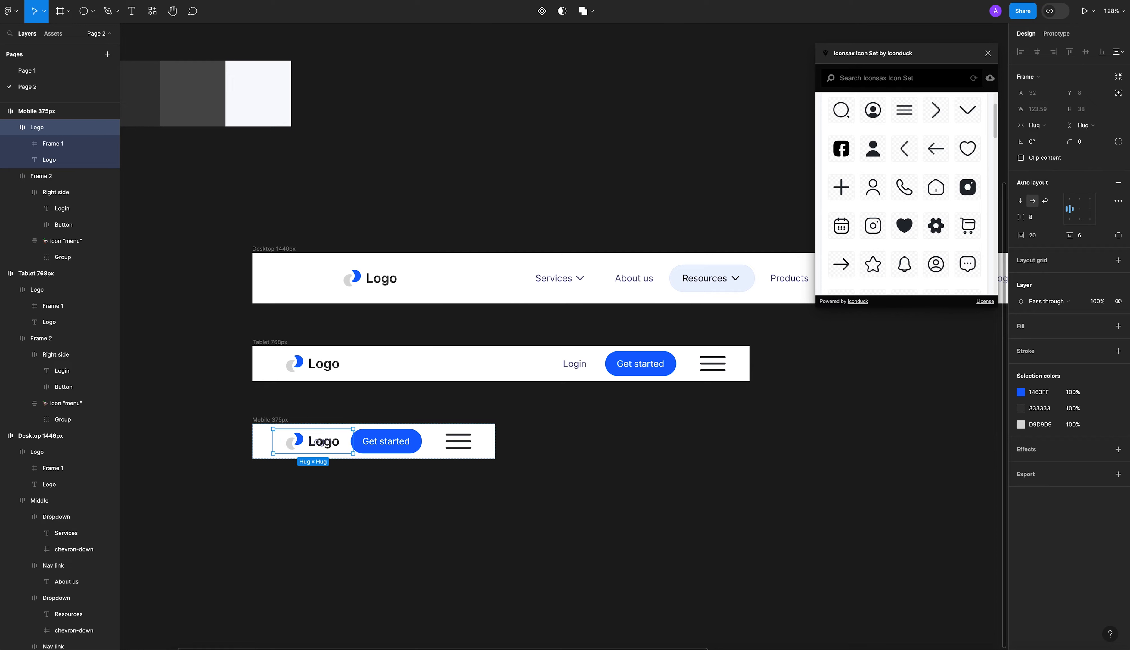
pyautogui.click(1038, 240)
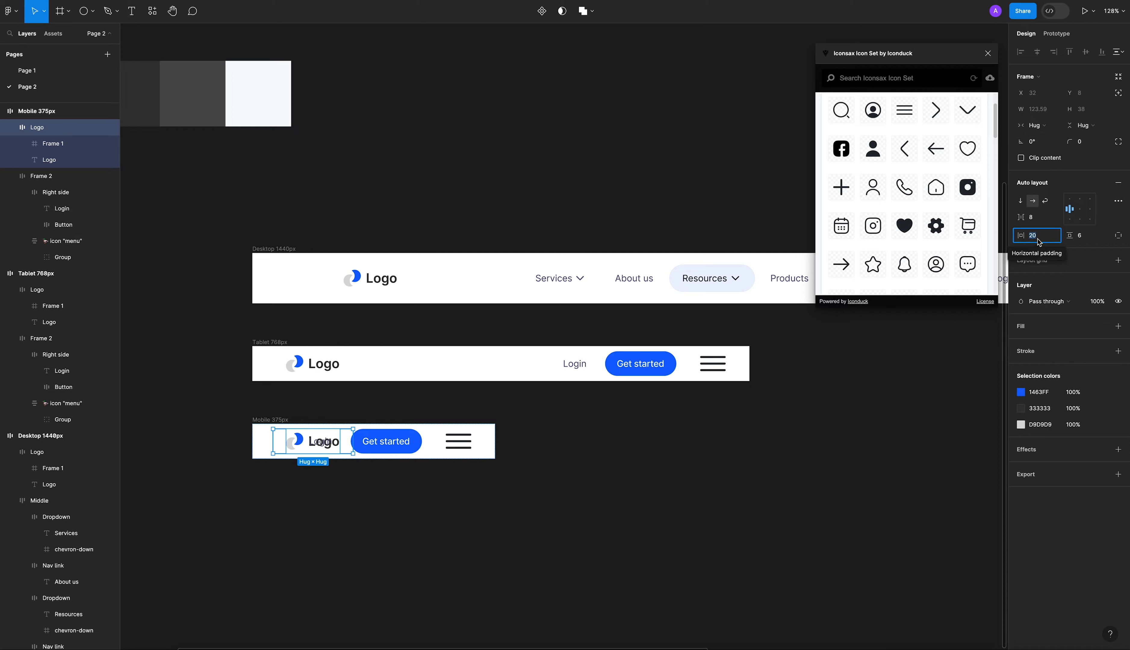
pyautogui.write('4')
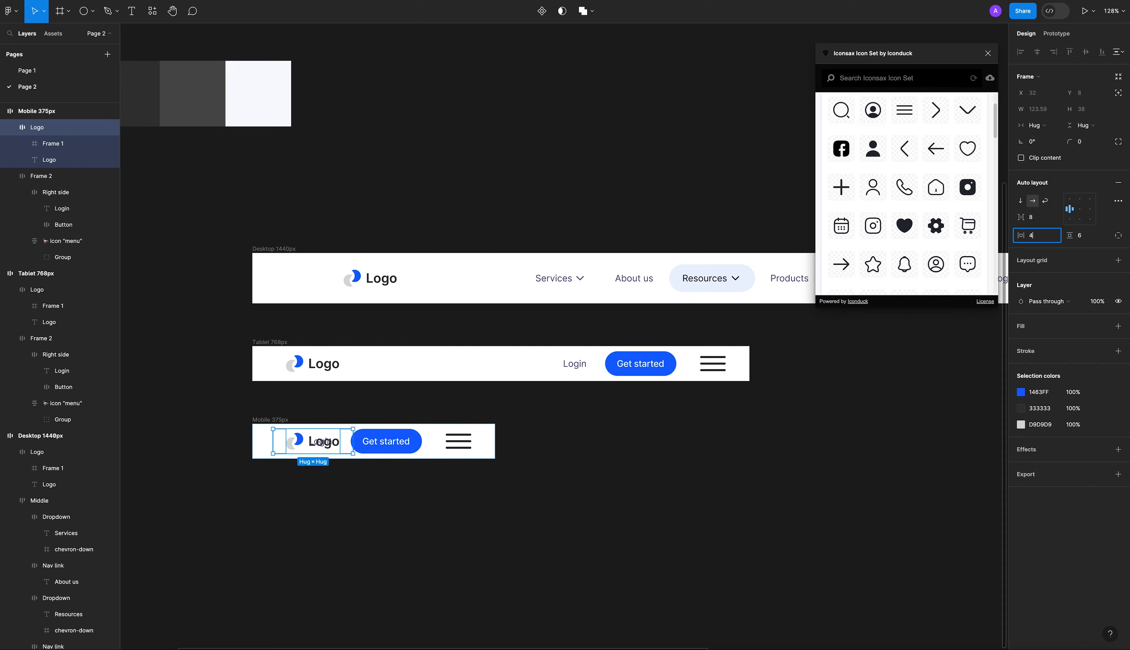
pyautogui.press('Return')
pyautogui.click(1038, 240)
pyautogui.press('Escape')
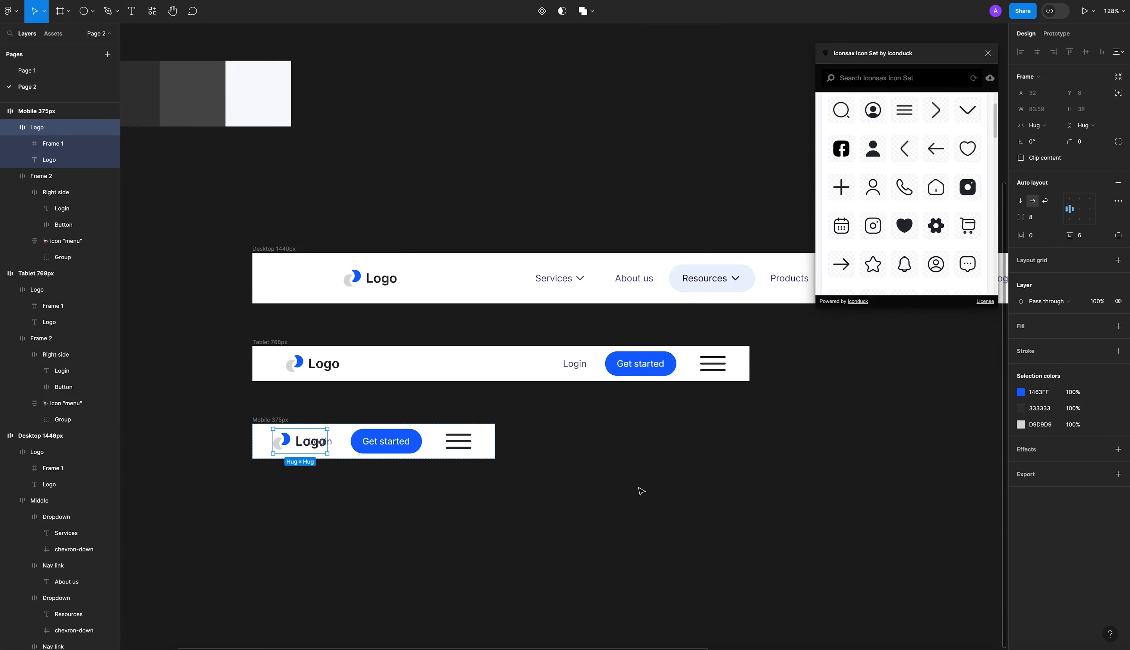
# Scale the mobile header's menu icon down proportionally to 36 wide by 24.1 high.
pyautogui.click(461, 464)
pyautogui.click(466, 452)
pyautogui.click(466, 452)
pyautogui.scroll(5, 466, 452)
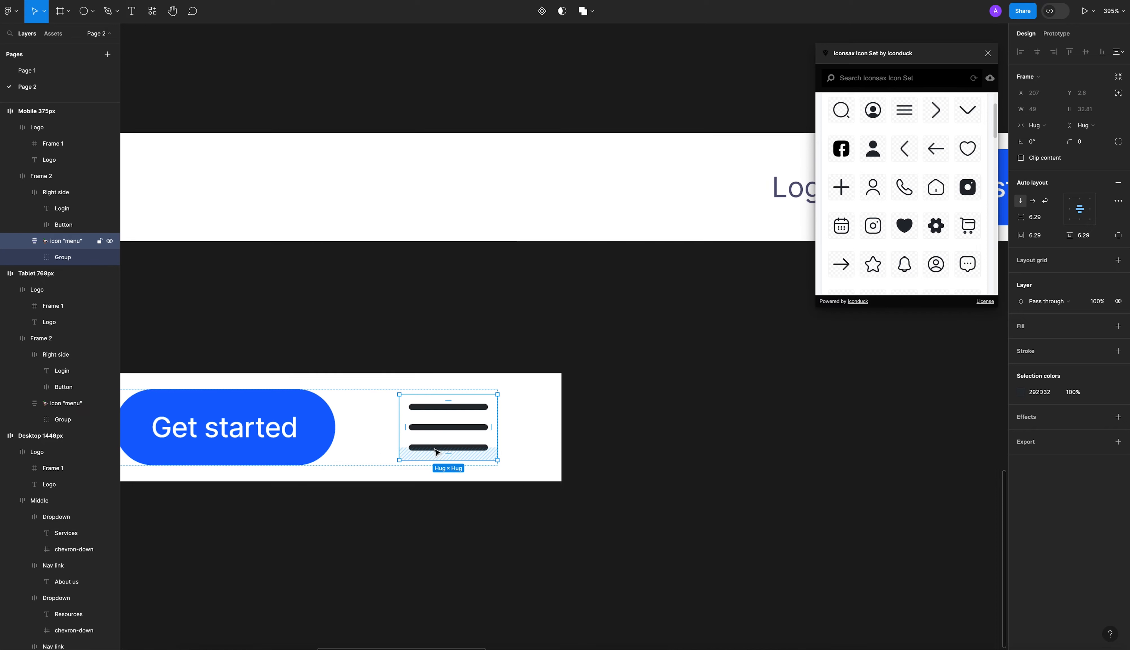
pyautogui.press('k')
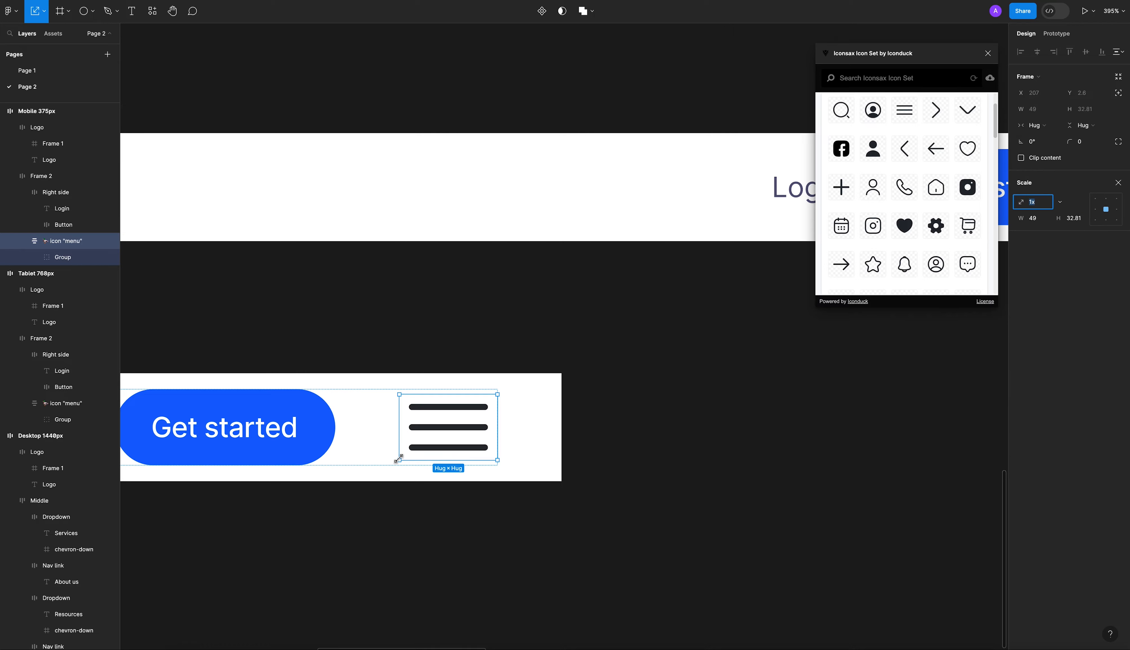
pyautogui.moveTo(398, 458); pyautogui.dragTo(425, 433)
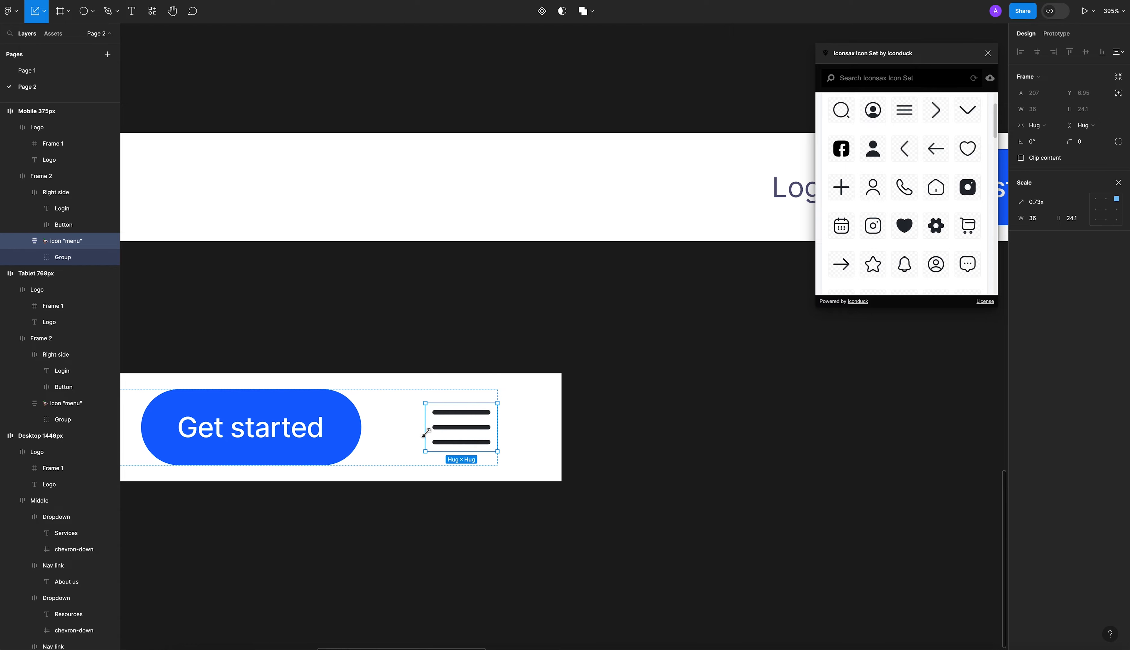
pyautogui.click(1092, 113)
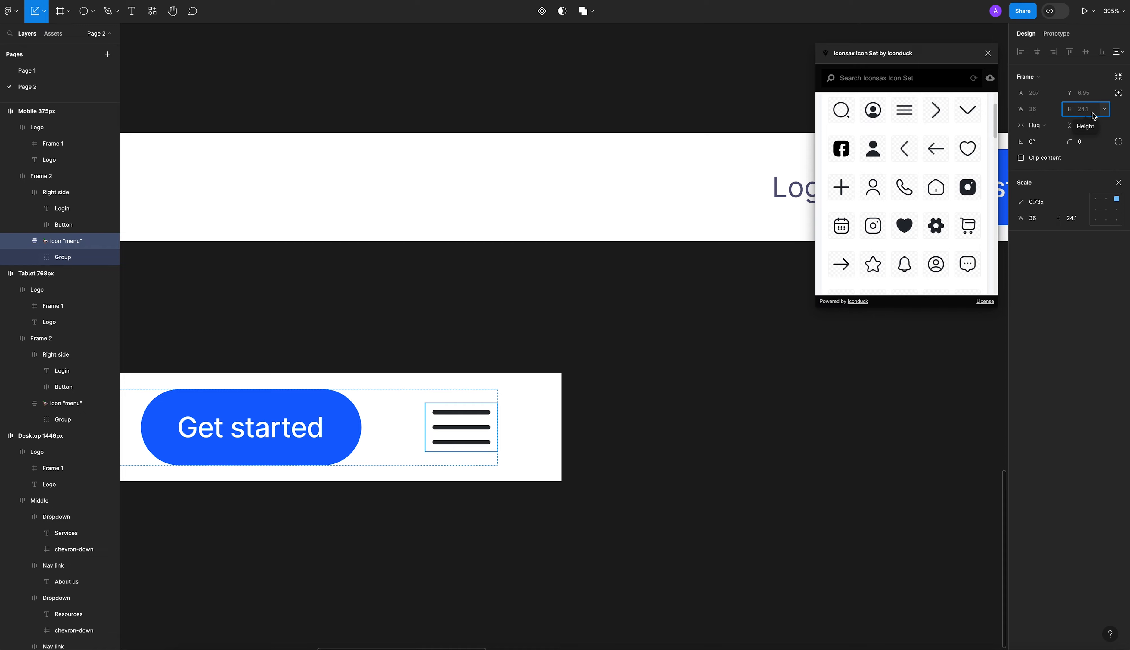
pyautogui.click(1104, 109)
pyautogui.click(1085, 111)
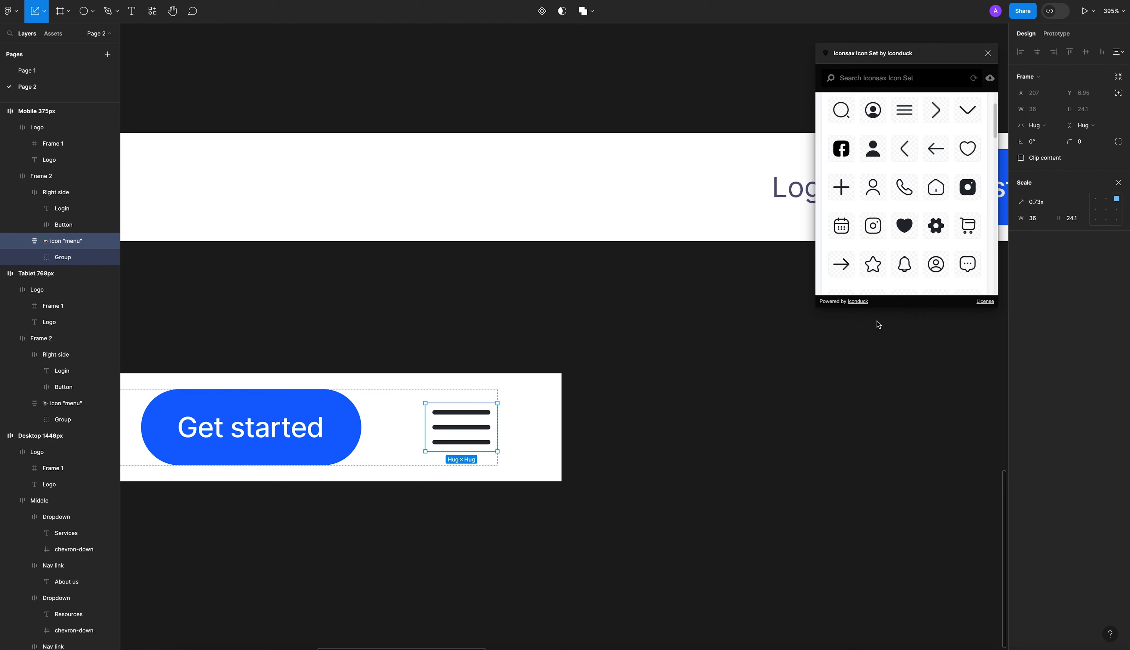
pyautogui.click(699, 416)
pyautogui.scroll(-5, 699, 415)
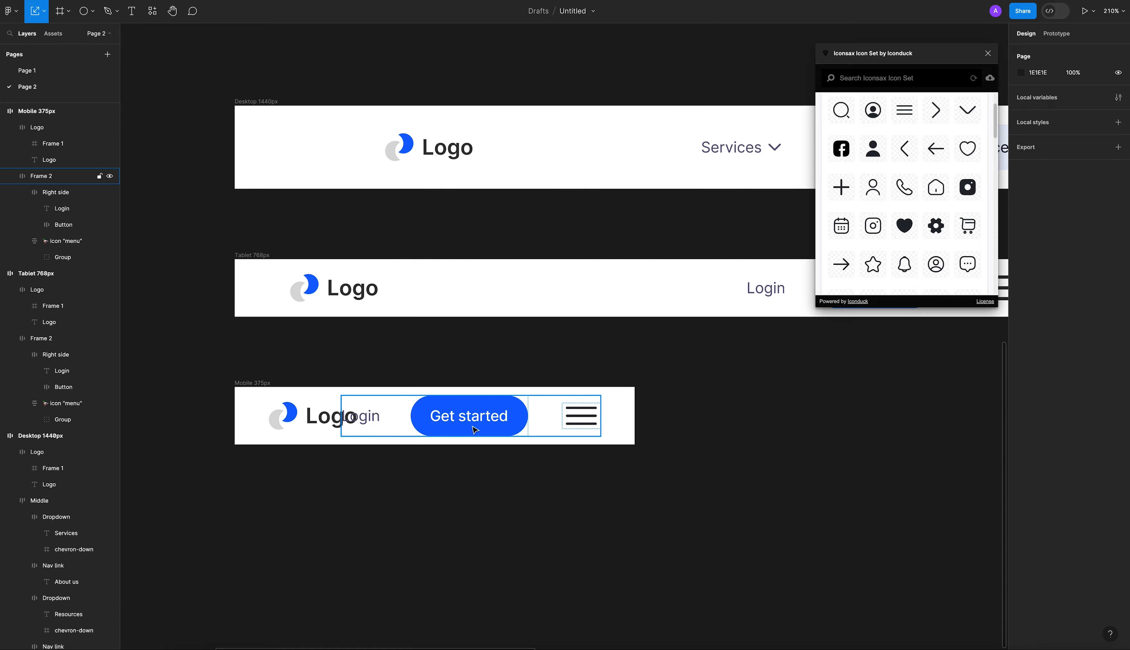
pyautogui.click(381, 424)
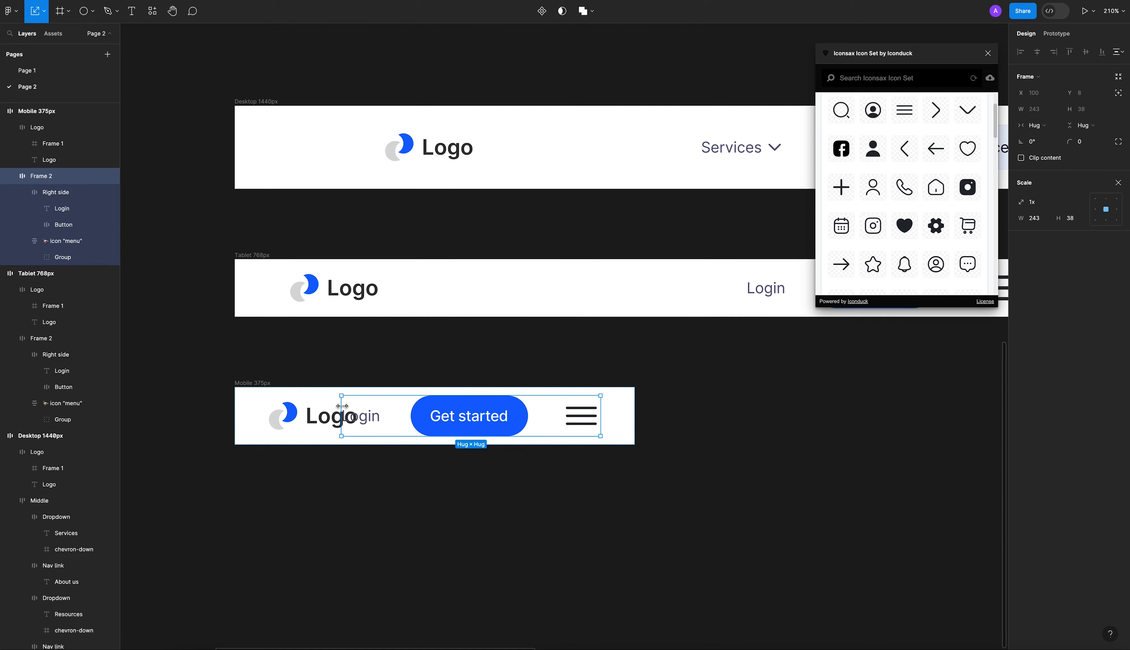
# Set the font size of the Get started text in the Mobile 375px header to 10.
pyautogui.press('v')
pyautogui.click(384, 505)
pyautogui.click(513, 434)
pyautogui.keyDown('super'); pyautogui.click(515, 420); pyautogui.keyUp('super')
pyautogui.click(494, 416)
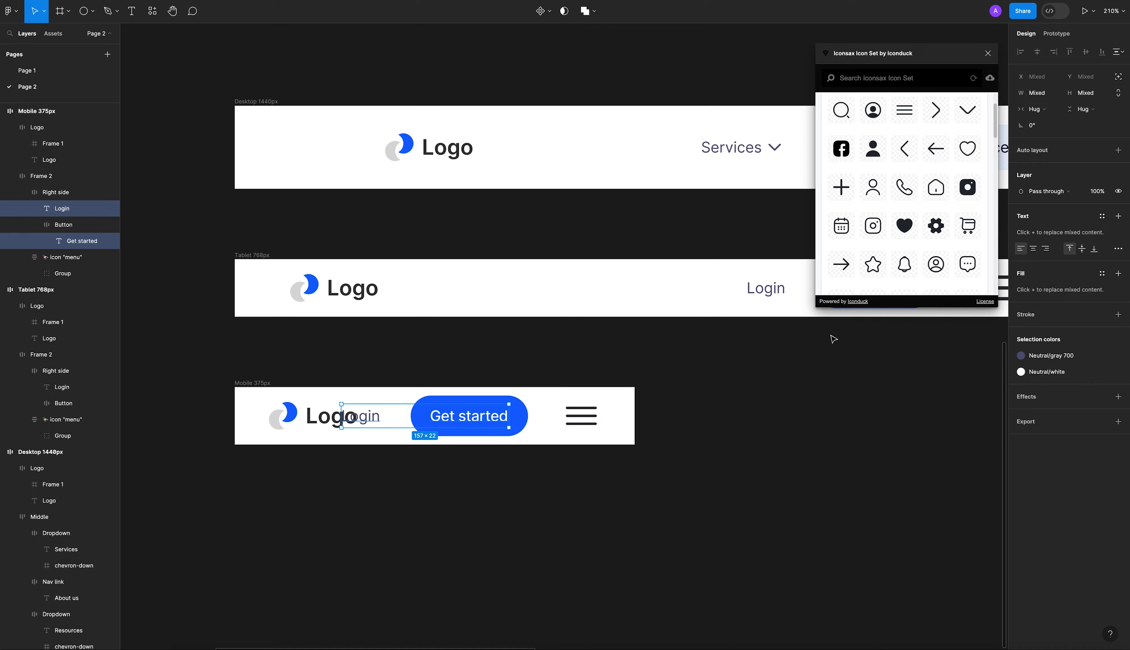
pyautogui.click(691, 497)
pyautogui.keyDown('super'); pyautogui.click(489, 425); pyautogui.keyUp('super')
pyautogui.click(1089, 224)
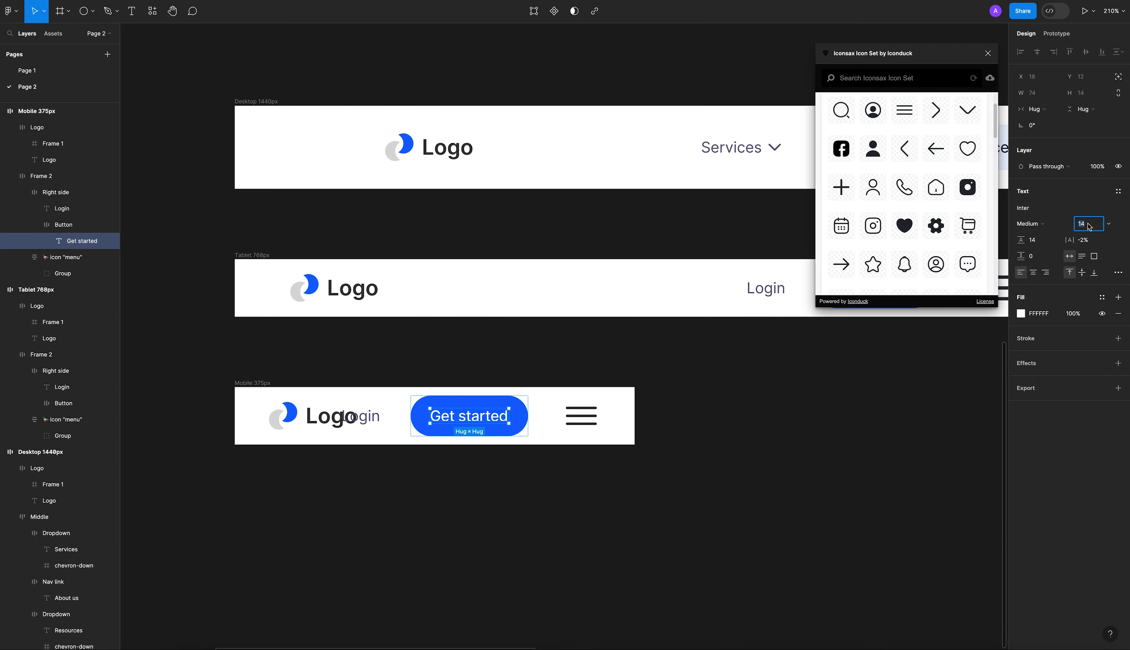
pyautogui.press('Return')
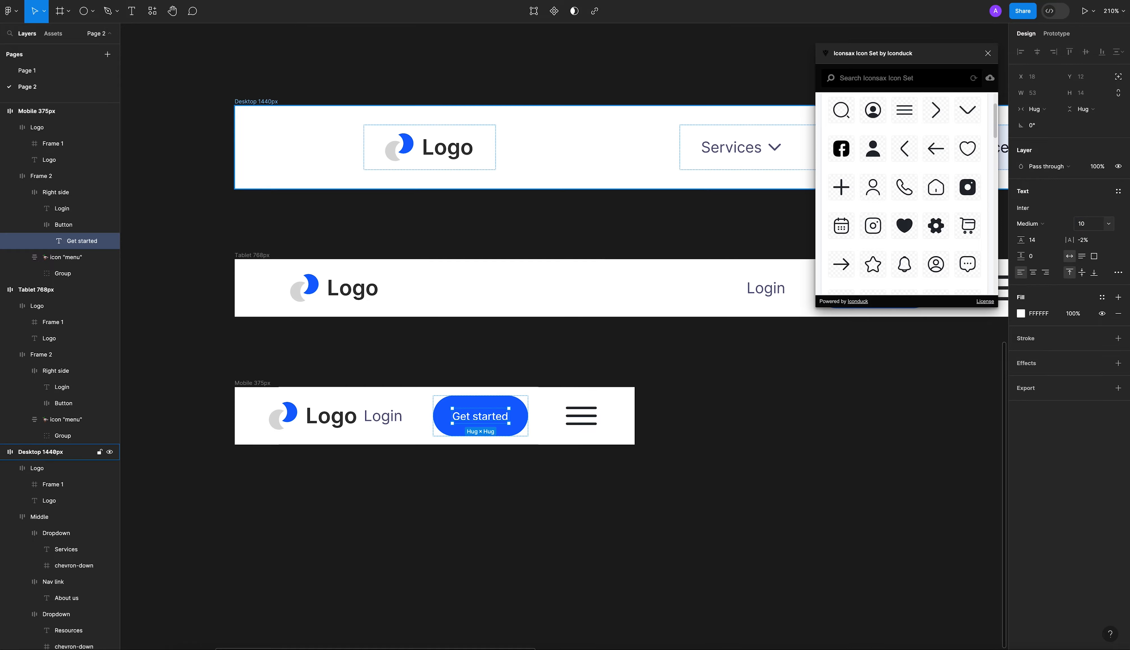
# Set the padding of the mobile header's Get started button to 8 vertically and 10 horizontally.
pyautogui.press('Escape')
pyautogui.click(1090, 238)
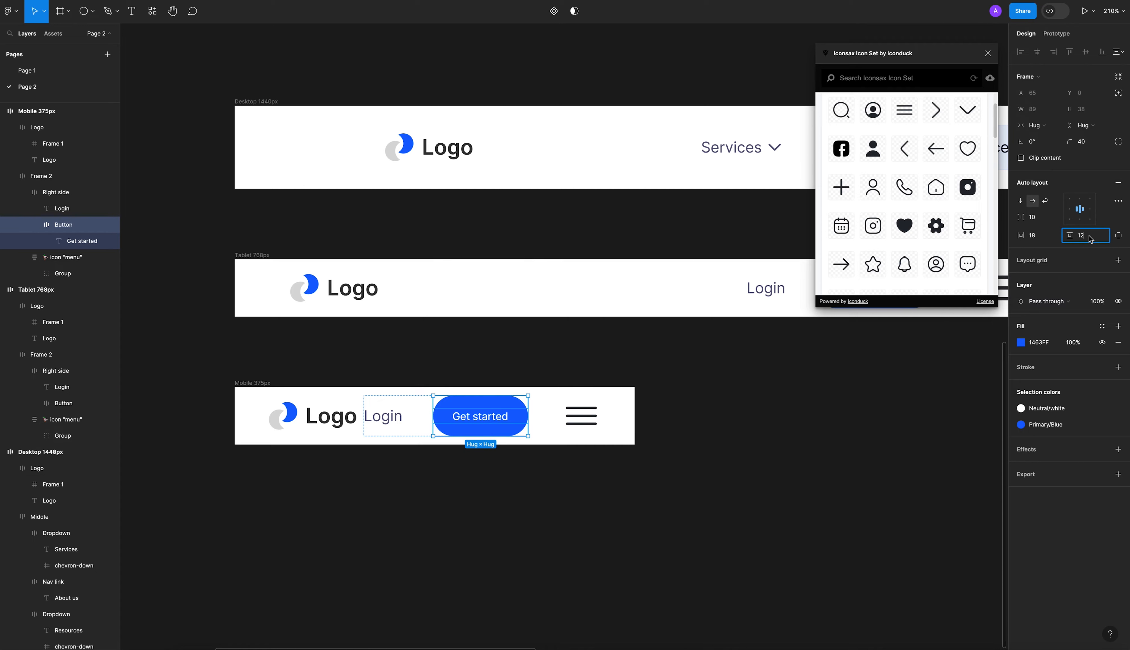
pyautogui.write('8')
pyautogui.press('Return')
pyautogui.click(1043, 238)
pyautogui.press('Return')
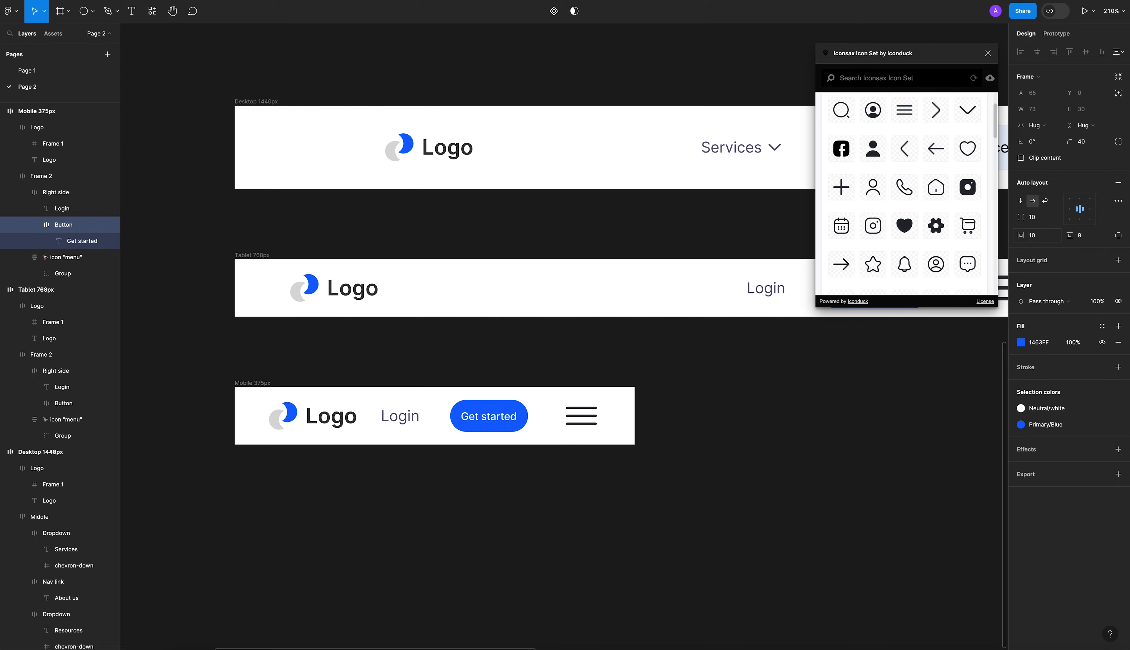
# Set the font size of the Login text in the Mobile 375px header to 10.
pyautogui.click(403, 416)
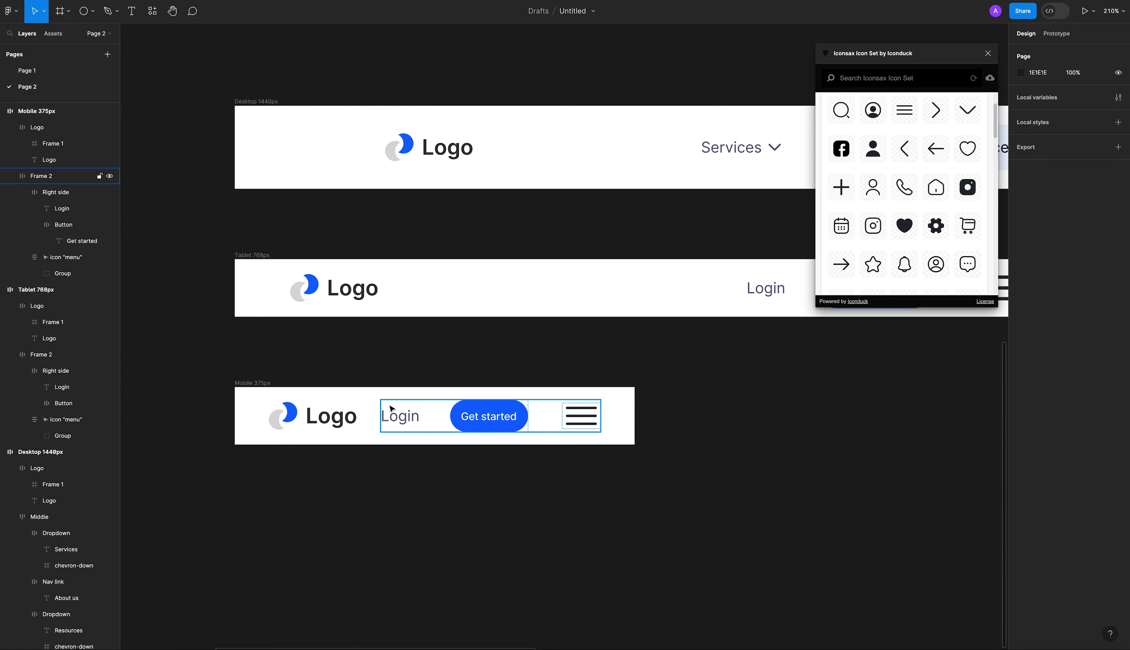
pyautogui.click(403, 416)
pyautogui.click(1085, 228)
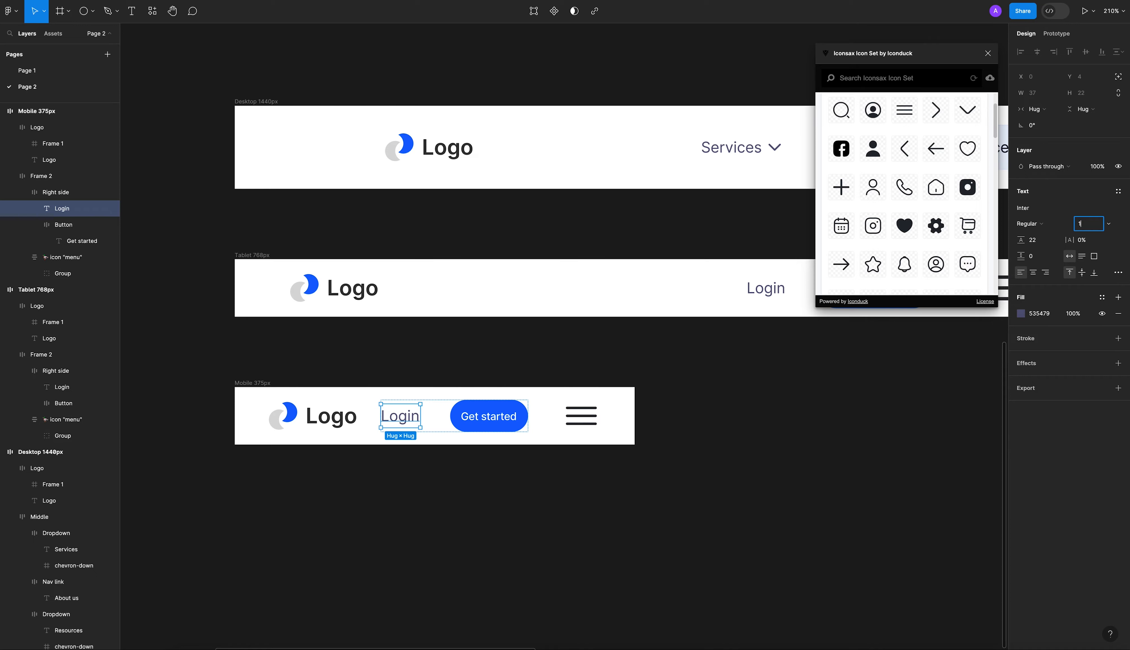
pyautogui.write('10')
pyautogui.press('Return')
pyautogui.click(671, 441)
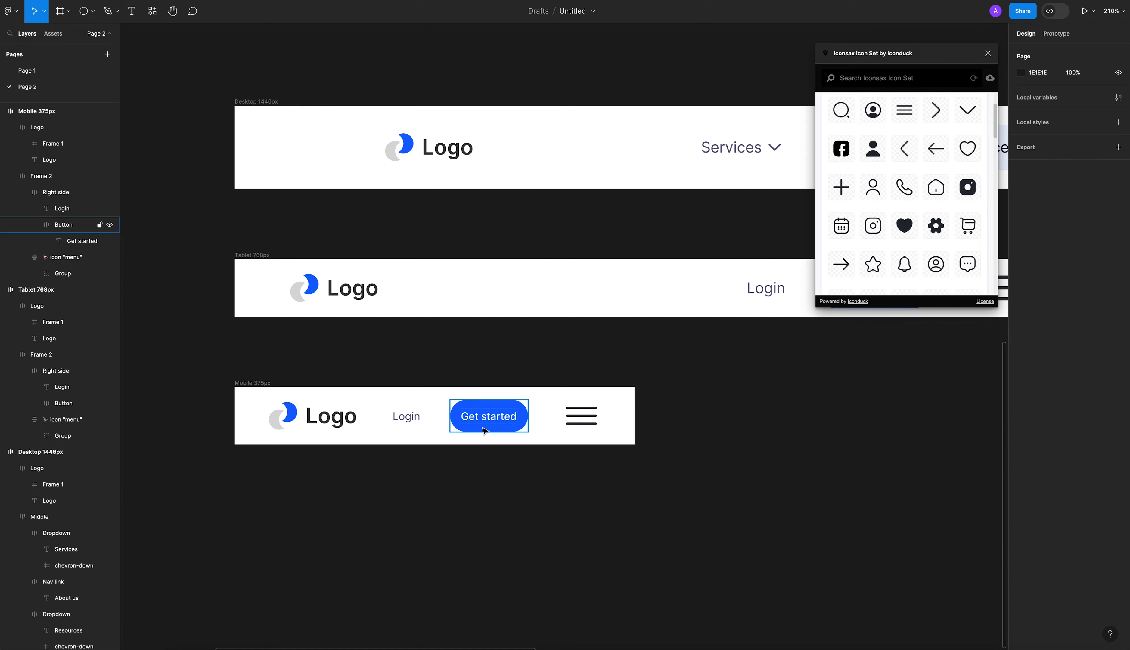
# Set the spacing between Login and the Get started button in the mobile header's Right side frame to 16.
pyautogui.keyDown('super'); pyautogui.click(491, 417); pyautogui.keyUp('super')
pyautogui.click(514, 469)
pyautogui.doubleClick(433, 421)
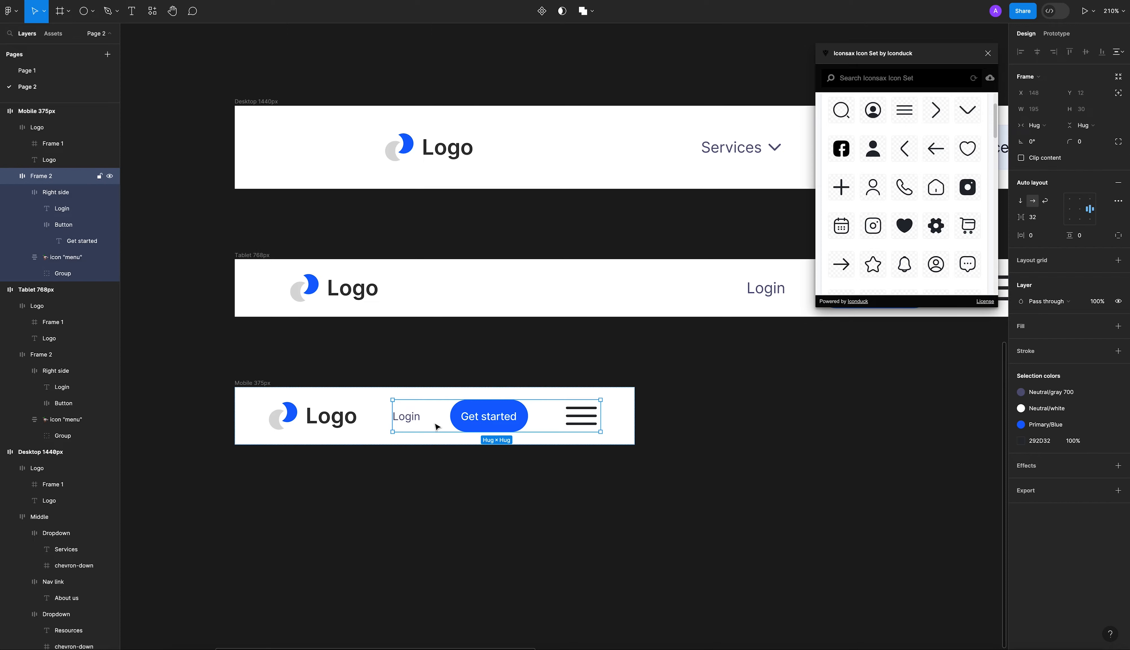
pyautogui.click(1037, 219)
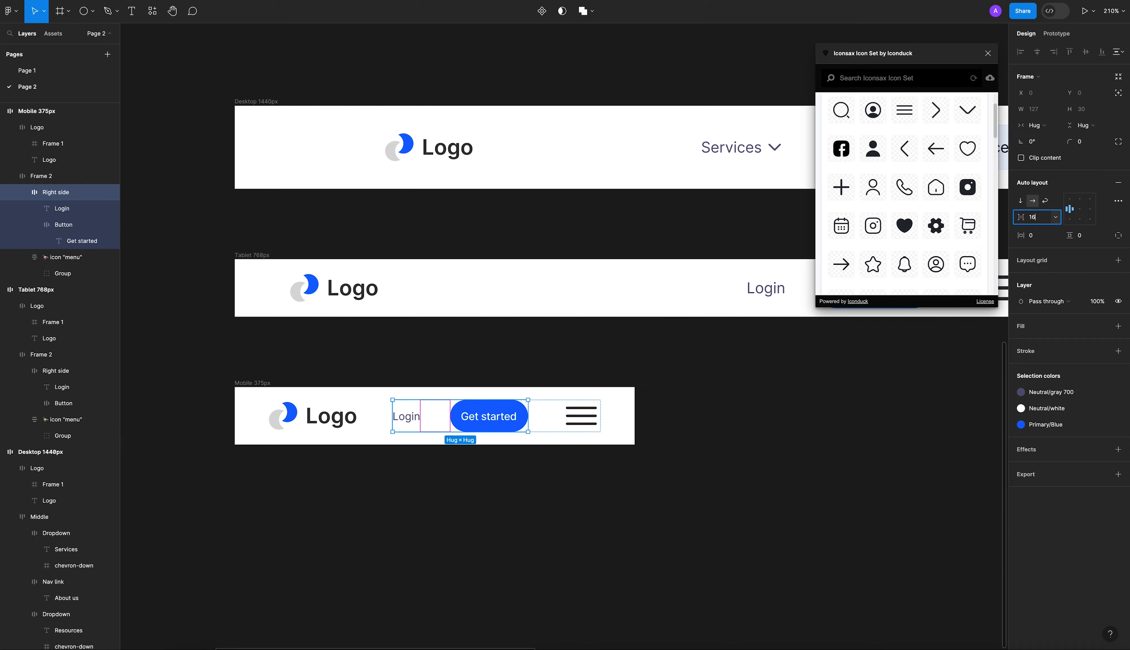
pyautogui.write('16')
pyautogui.press('Return')
pyautogui.click(692, 433)
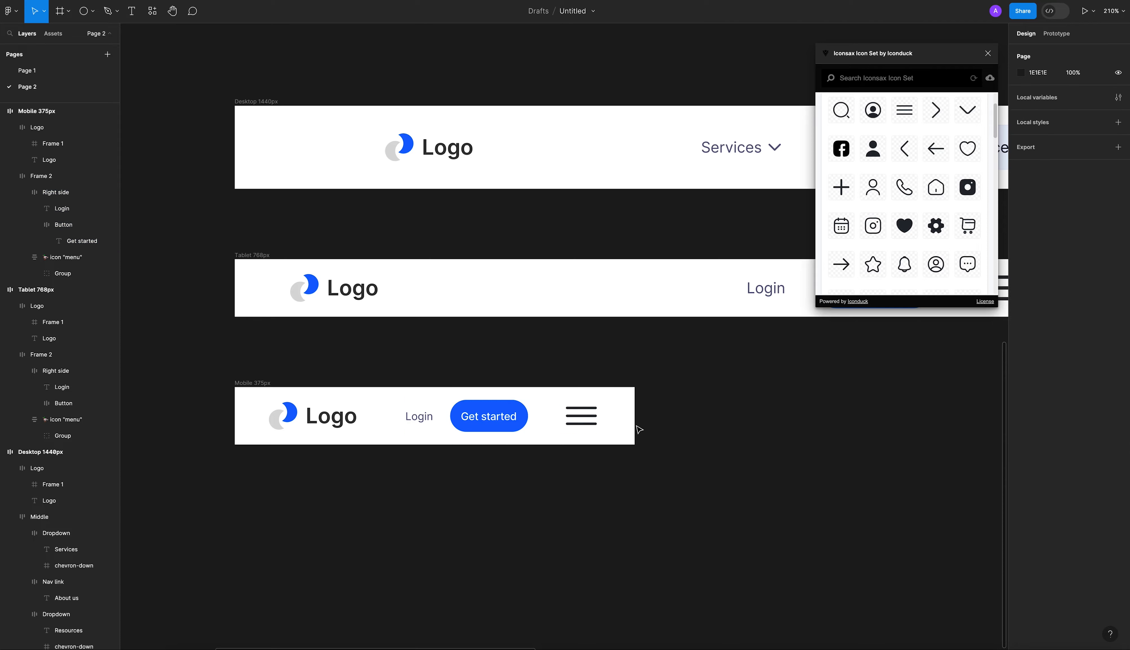
# Set the spacing between the Right side frame and the menu icon in the mobile header's Frame 2 to 24.
pyautogui.click(548, 420)
pyautogui.click(1036, 221)
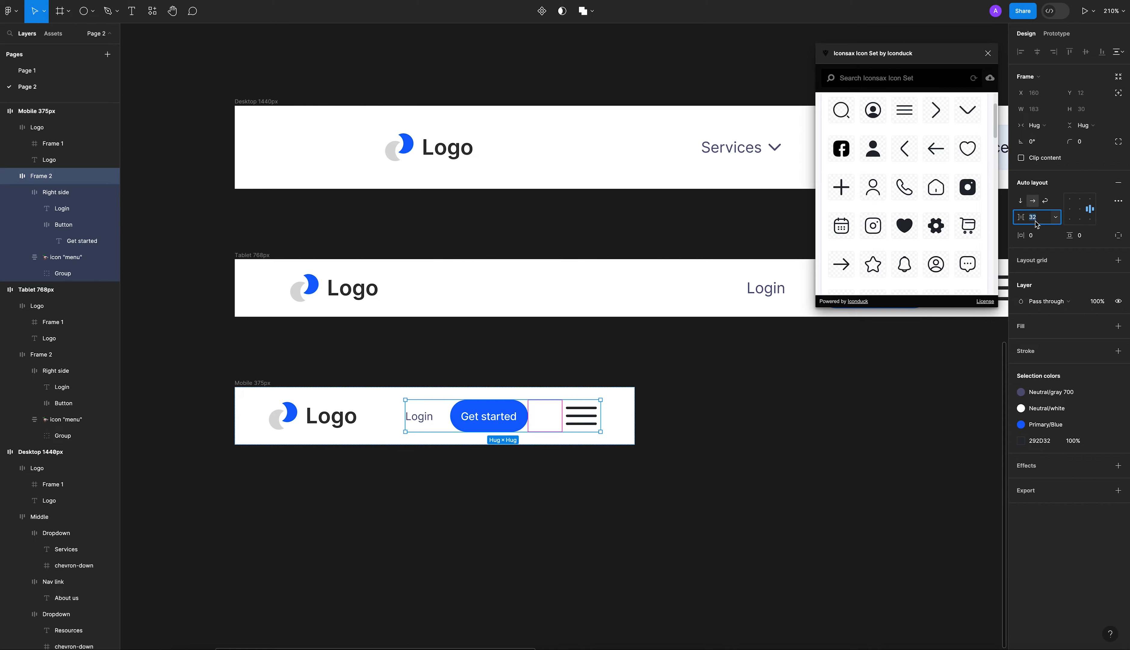
pyautogui.write('24')
pyautogui.press('Return')
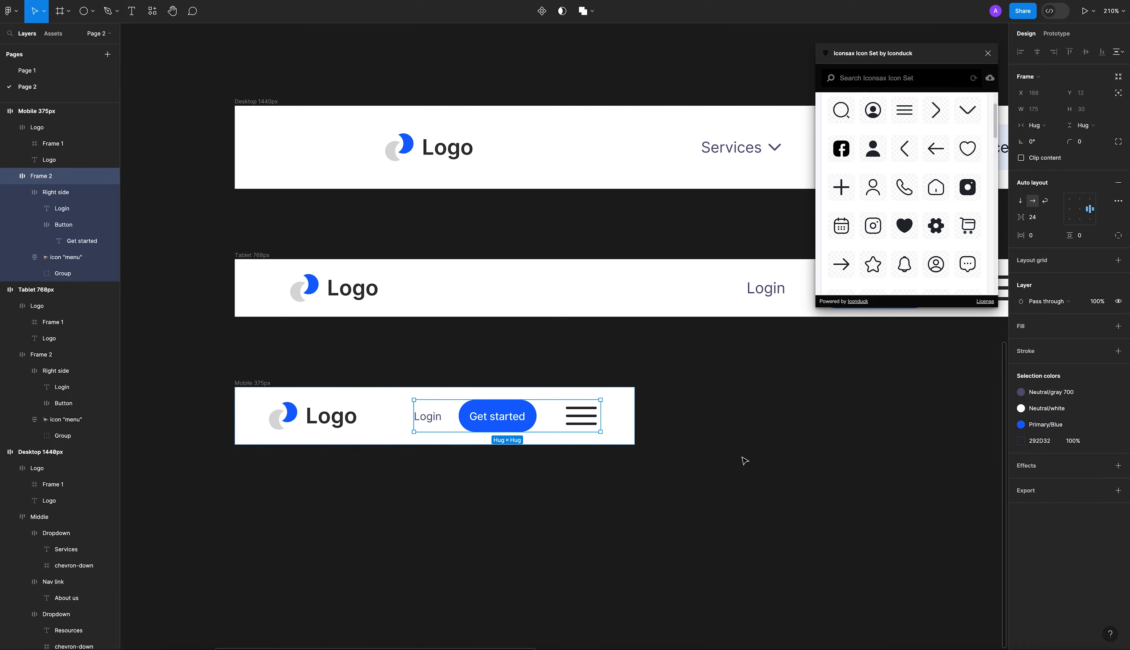
pyautogui.click(747, 460)
# Set the horizontal padding of the Mobile 375px header to 20.
pyautogui.click(617, 424)
pyautogui.click(1053, 240)
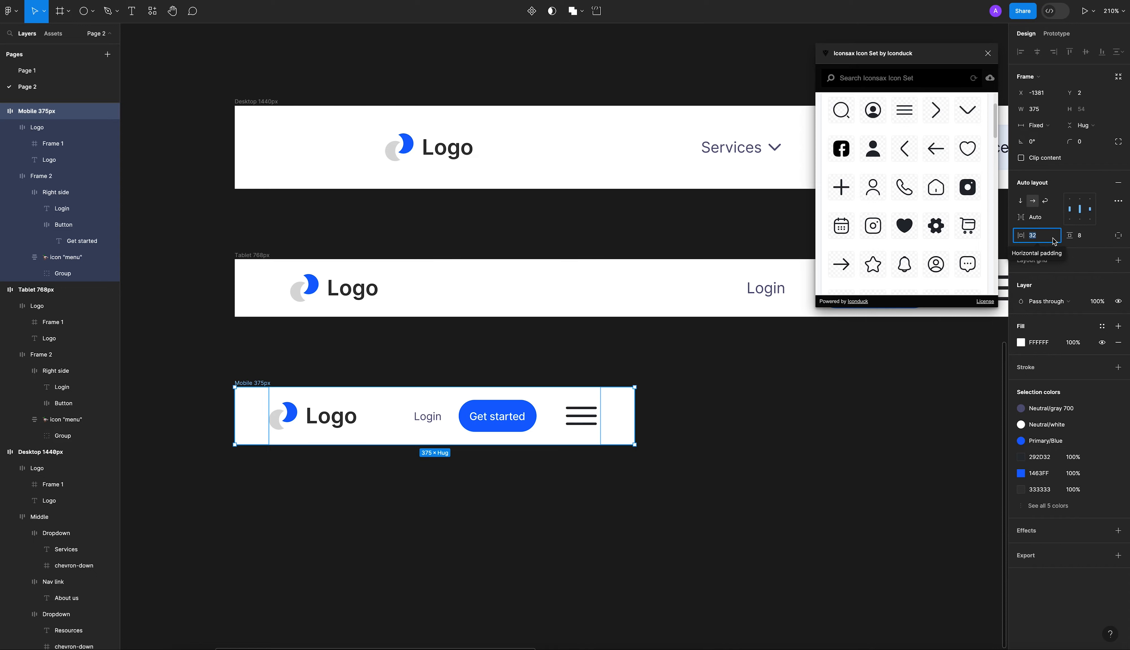
pyautogui.write('20')
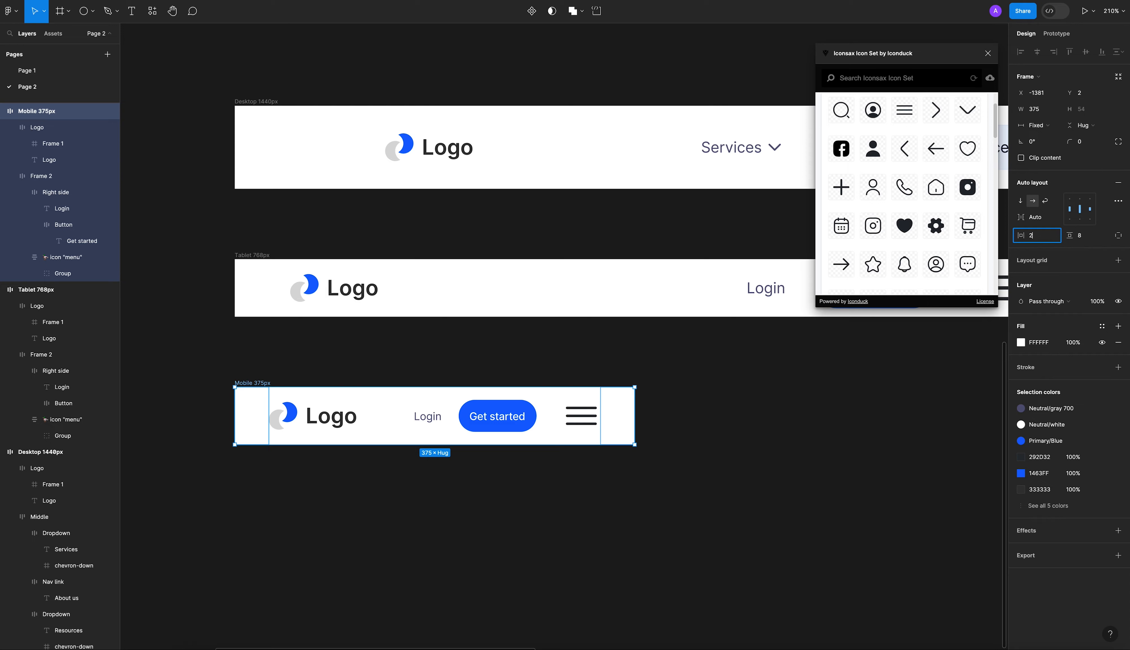
pyautogui.press('Return')
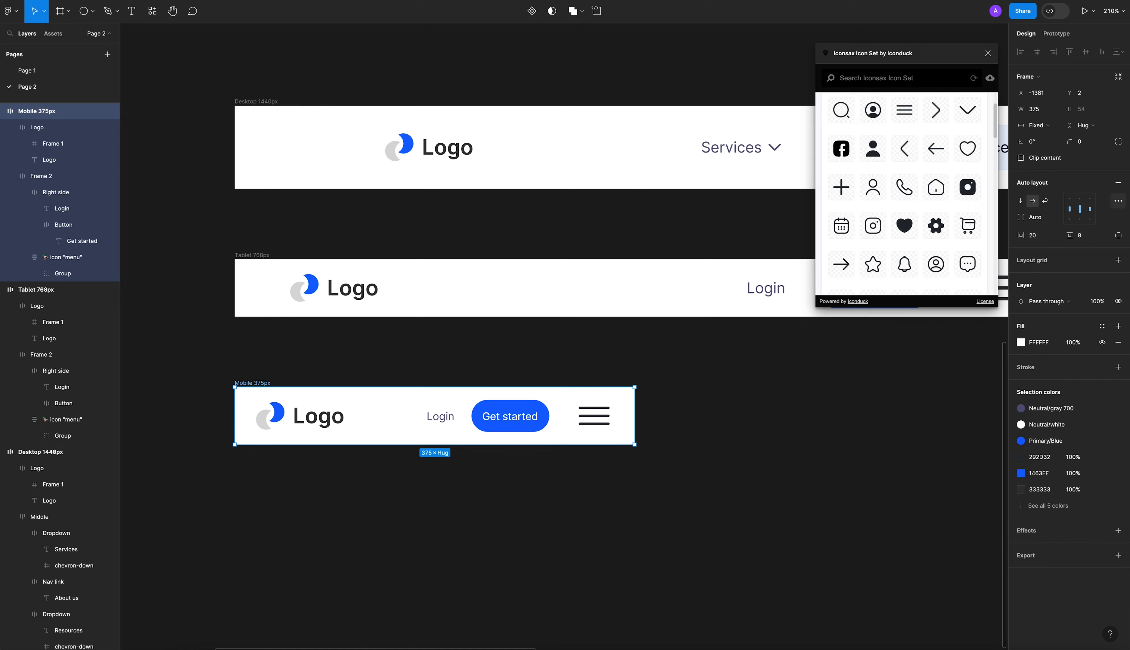
# Try a horizontal padding of 16 on the Mobile 375px header and restore it to 20.
pyautogui.click(1044, 241)
pyautogui.write('16')
pyautogui.press('Return')
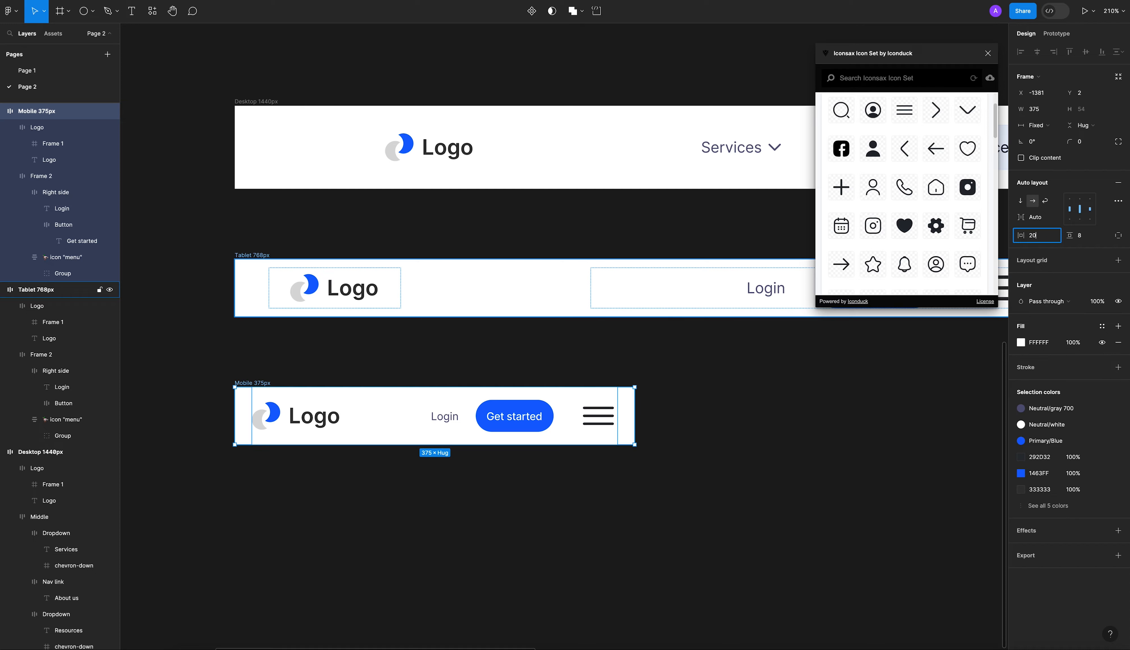
pyautogui.press('Return')
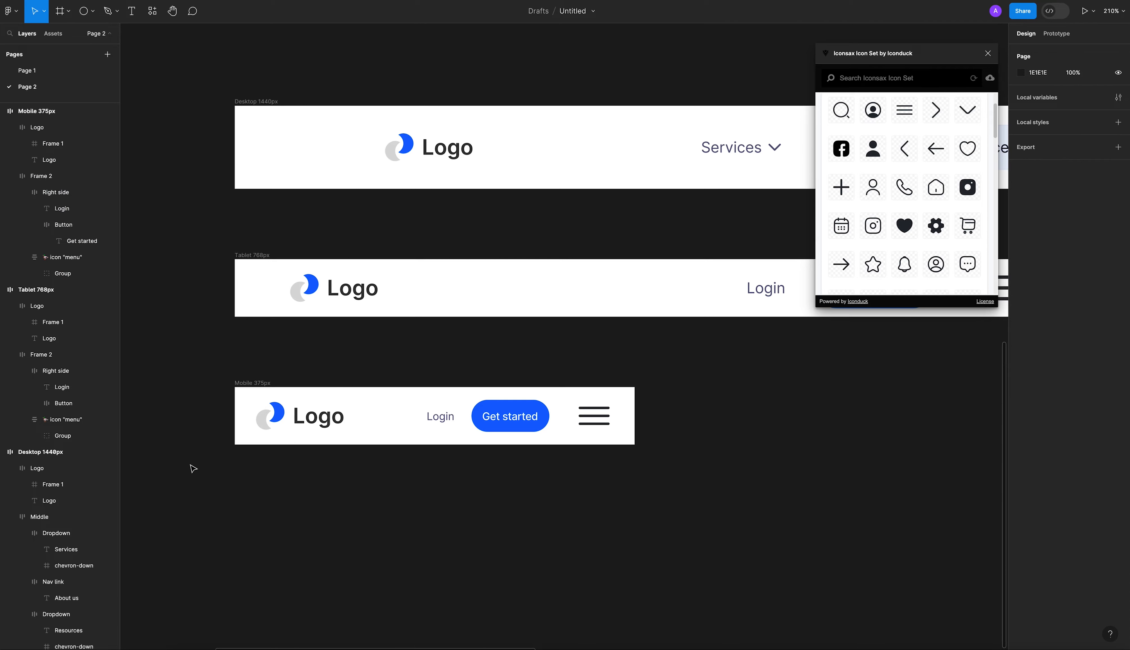
# Set the vertical padding of the Logo frame in the Mobile 375px header to 0.
pyautogui.click(329, 425)
pyautogui.click(494, 419)
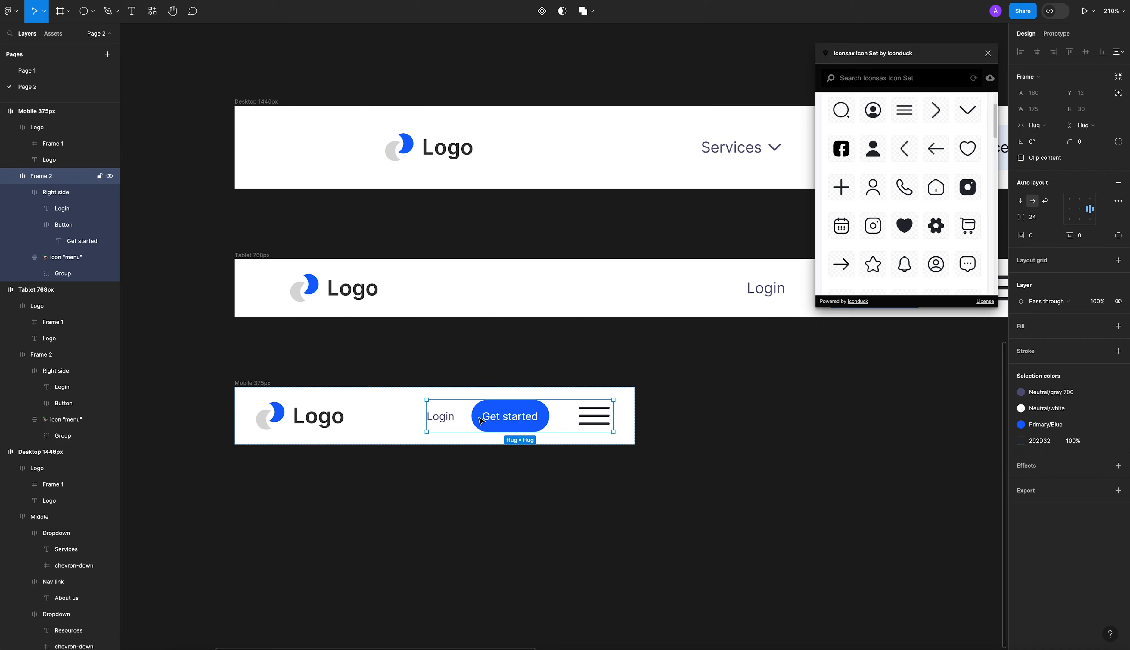
pyautogui.click(326, 420)
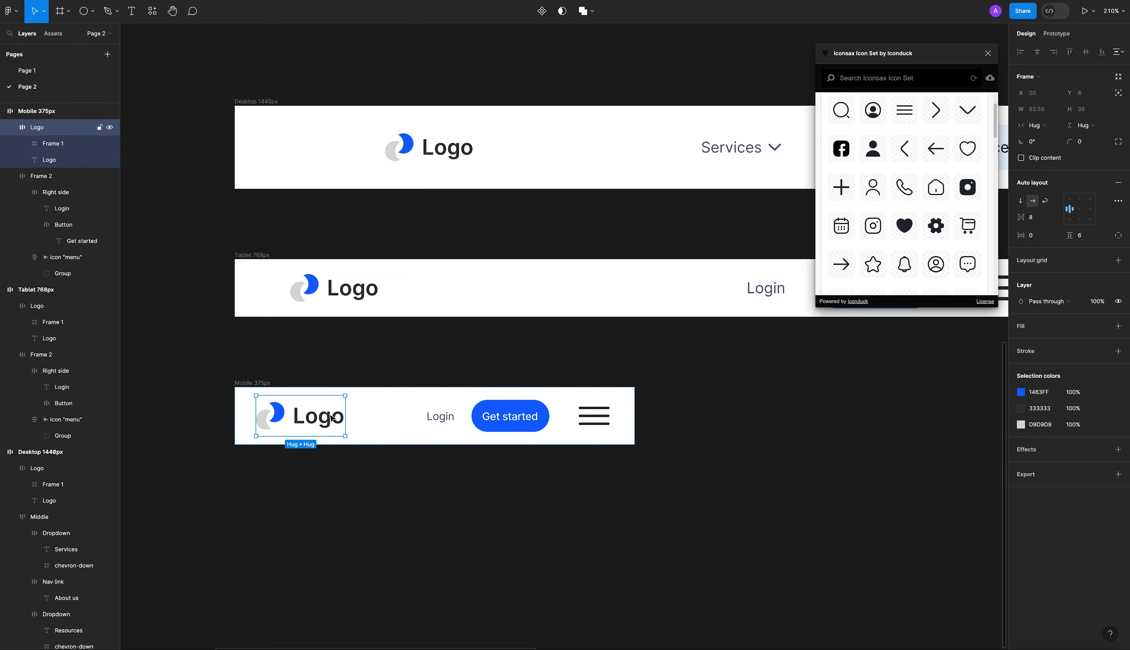
pyautogui.click(1091, 238)
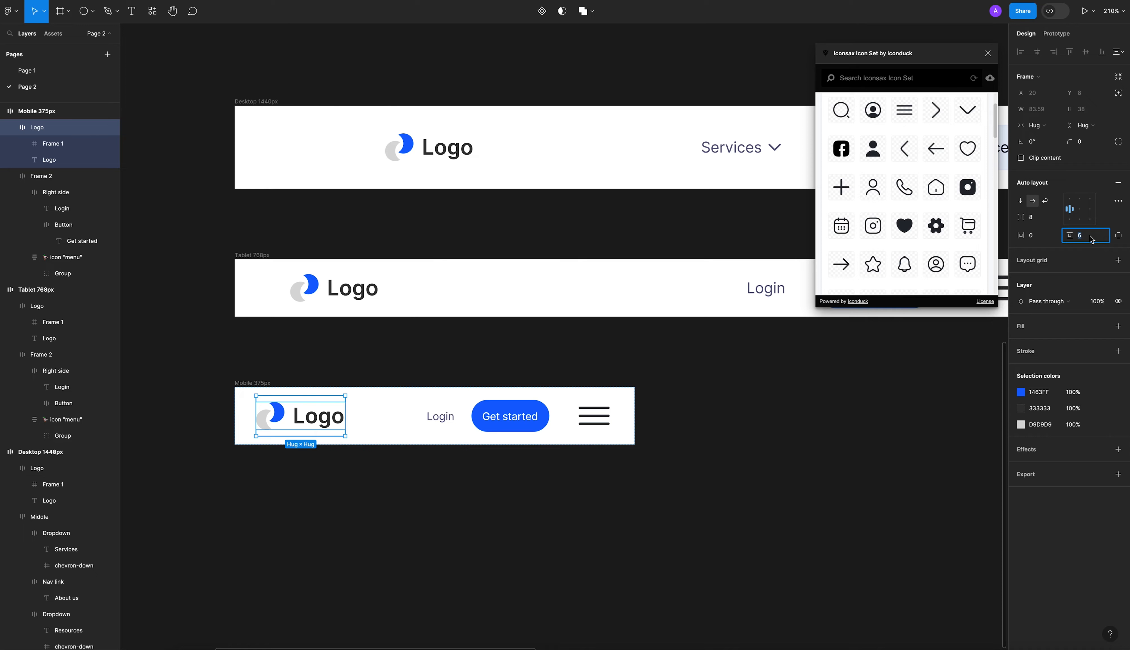
pyautogui.write('0')
pyautogui.press('Return')
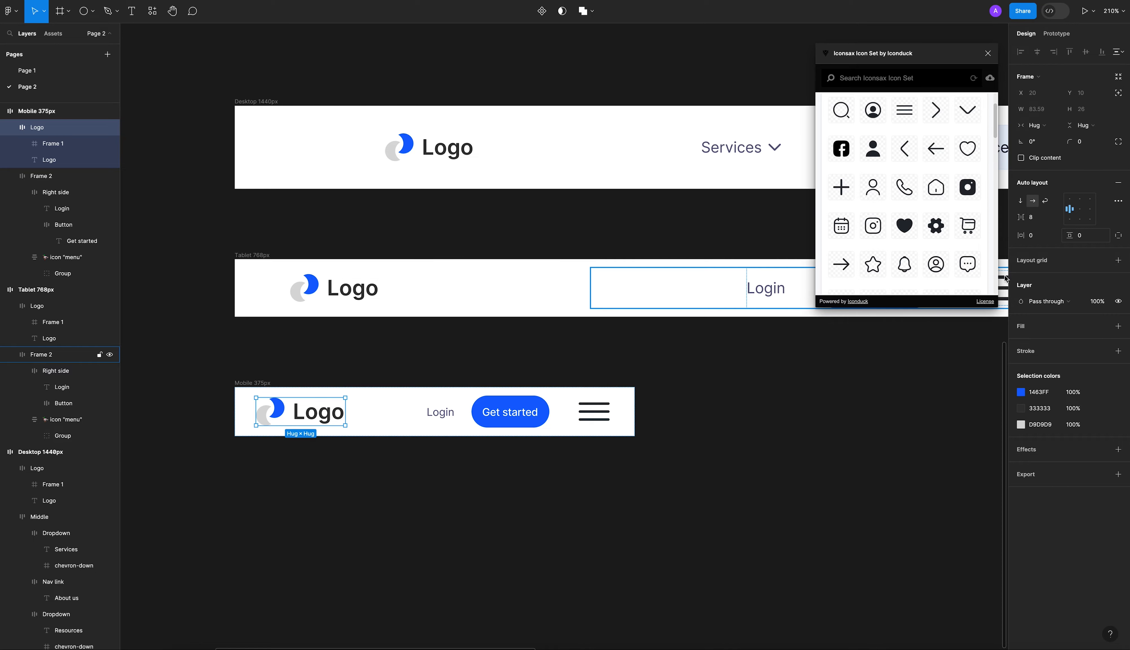
# Compare the mobile header's Logo frame with Frame 2 and set the Logo frame's vertical padding to 2.
pyautogui.click(459, 441)
pyautogui.click(452, 422)
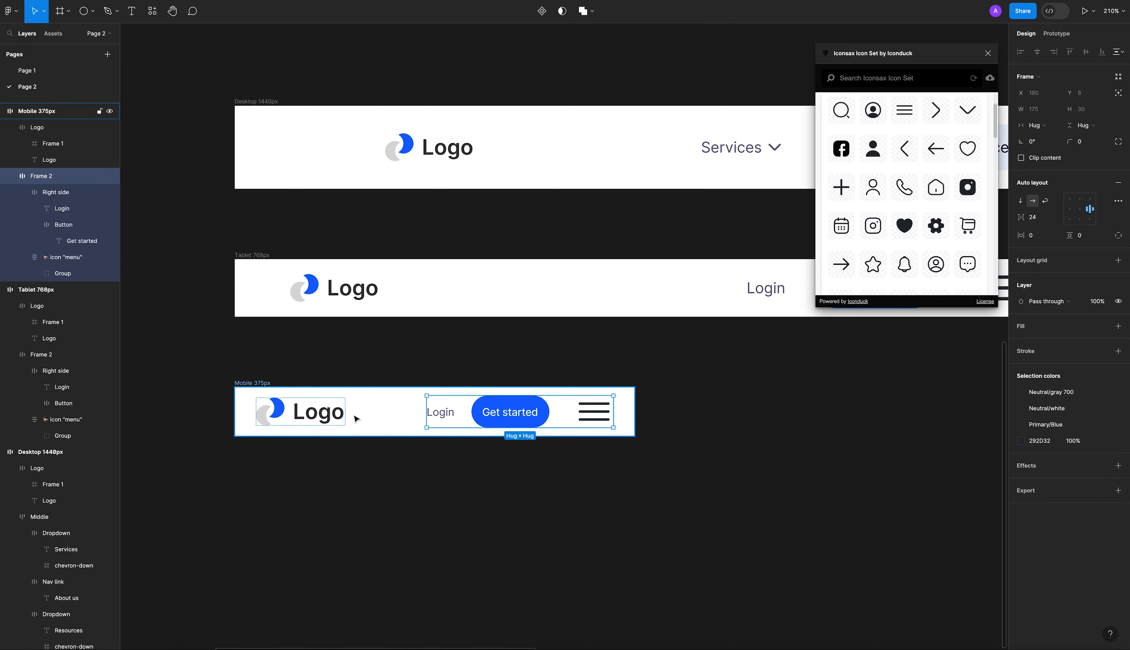
pyautogui.click(333, 416)
pyautogui.click(1088, 239)
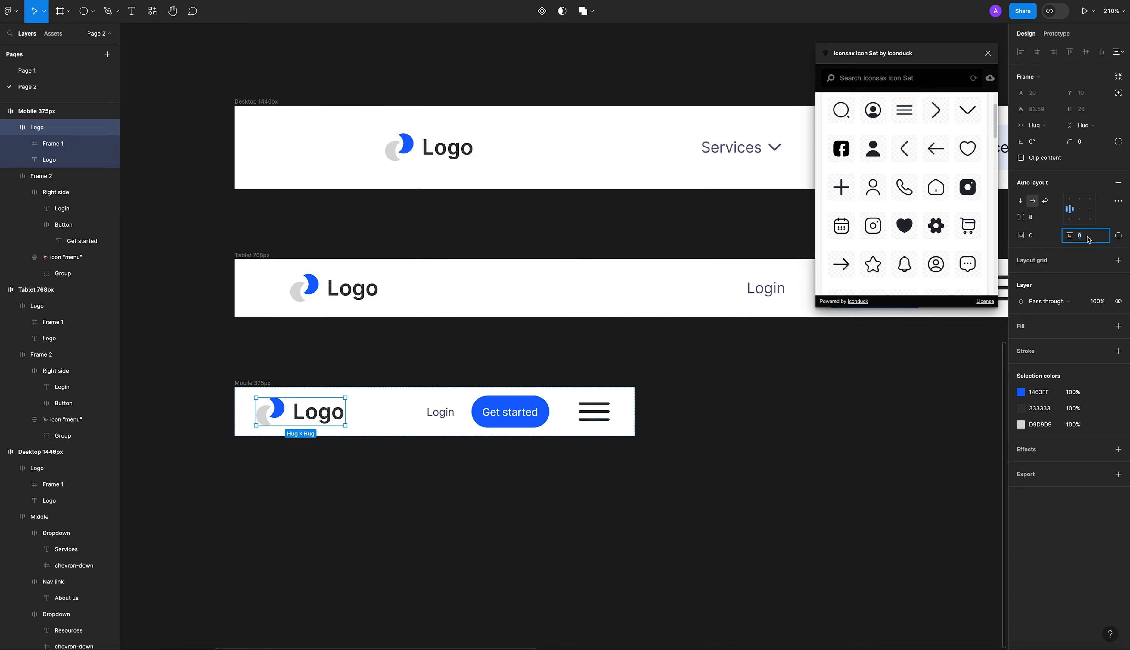
pyautogui.click(511, 419)
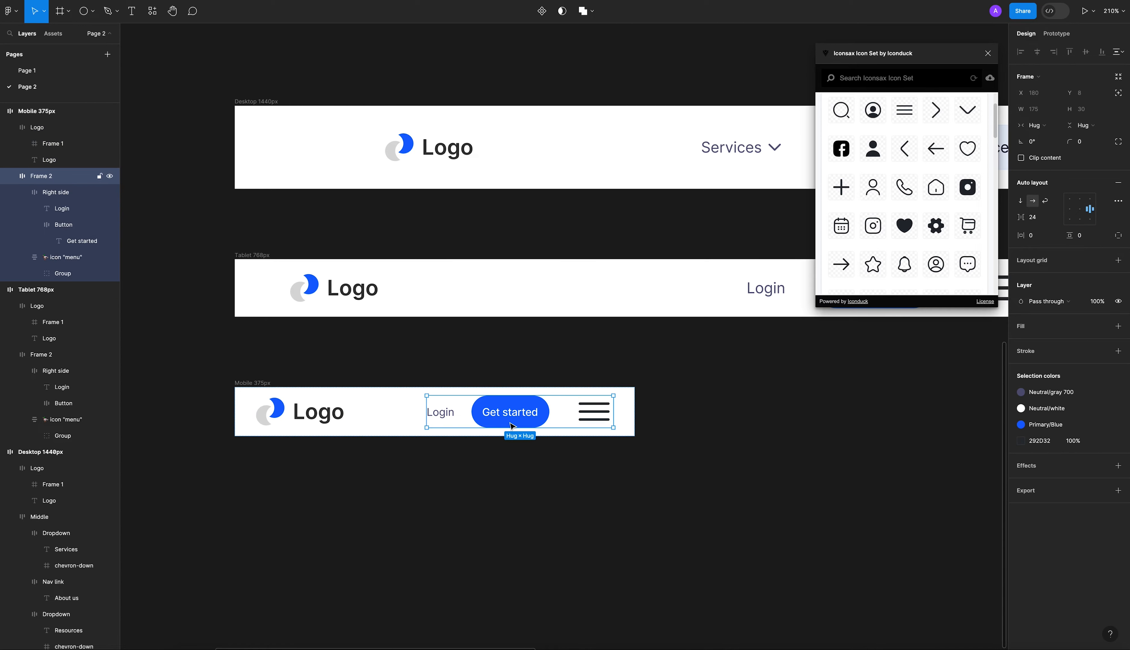
pyautogui.click(291, 420)
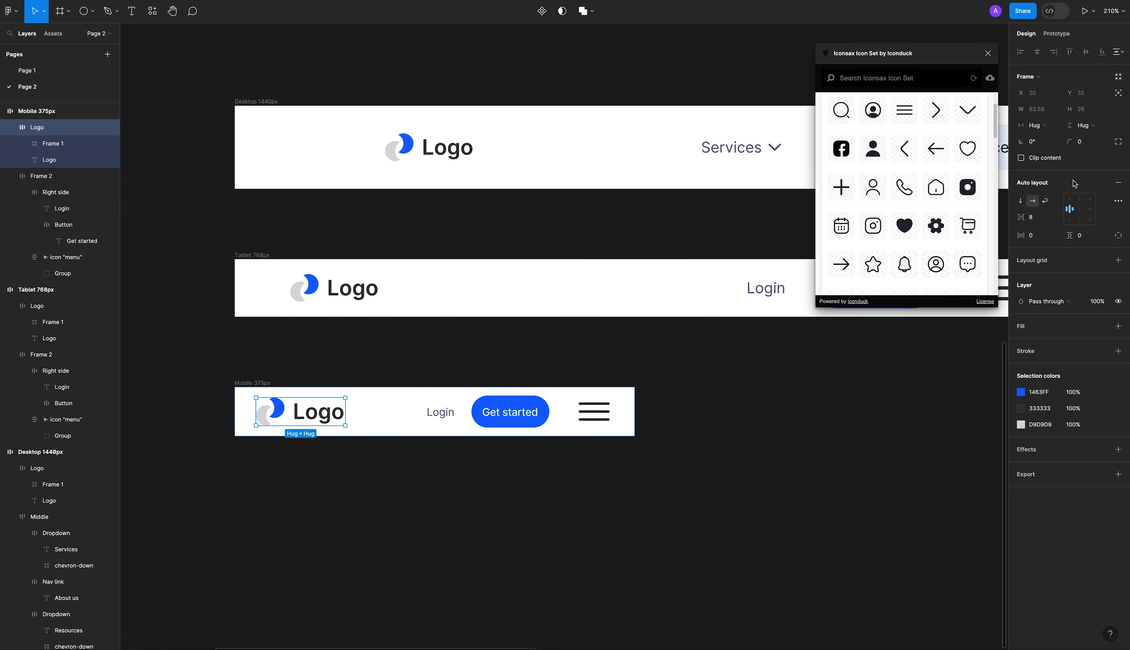
pyautogui.click(1087, 239)
pyautogui.press('Return')
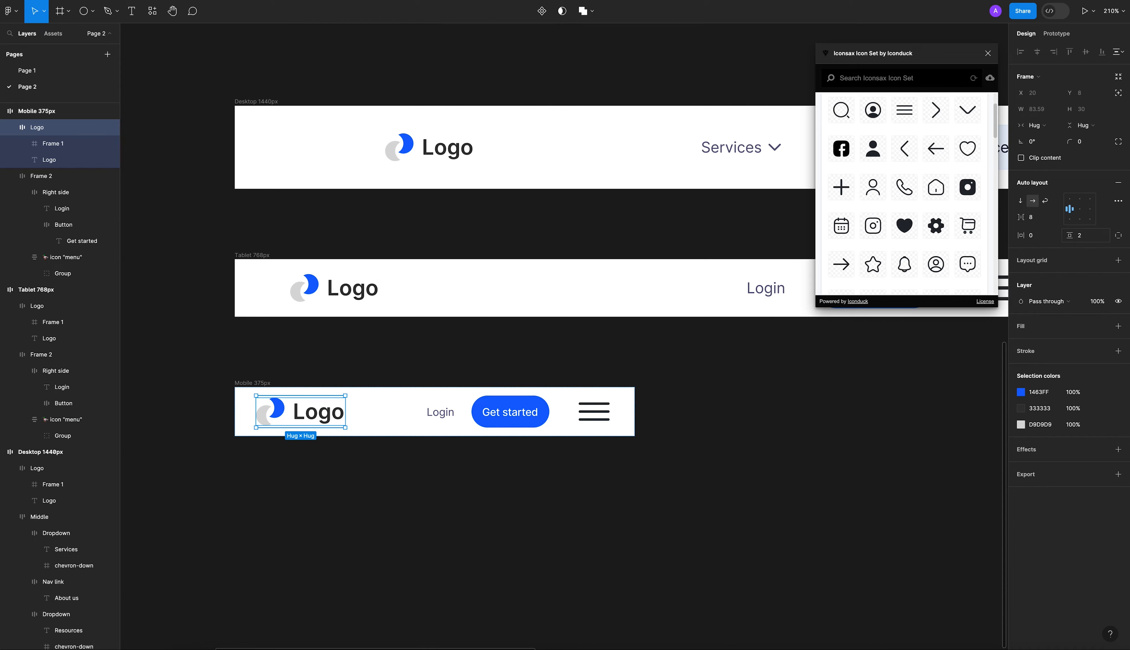
pyautogui.click(849, 424)
# Try narrowing the Mobile 375px header from its right edge, undo the resize and deselect the header.
pyautogui.click(314, 412)
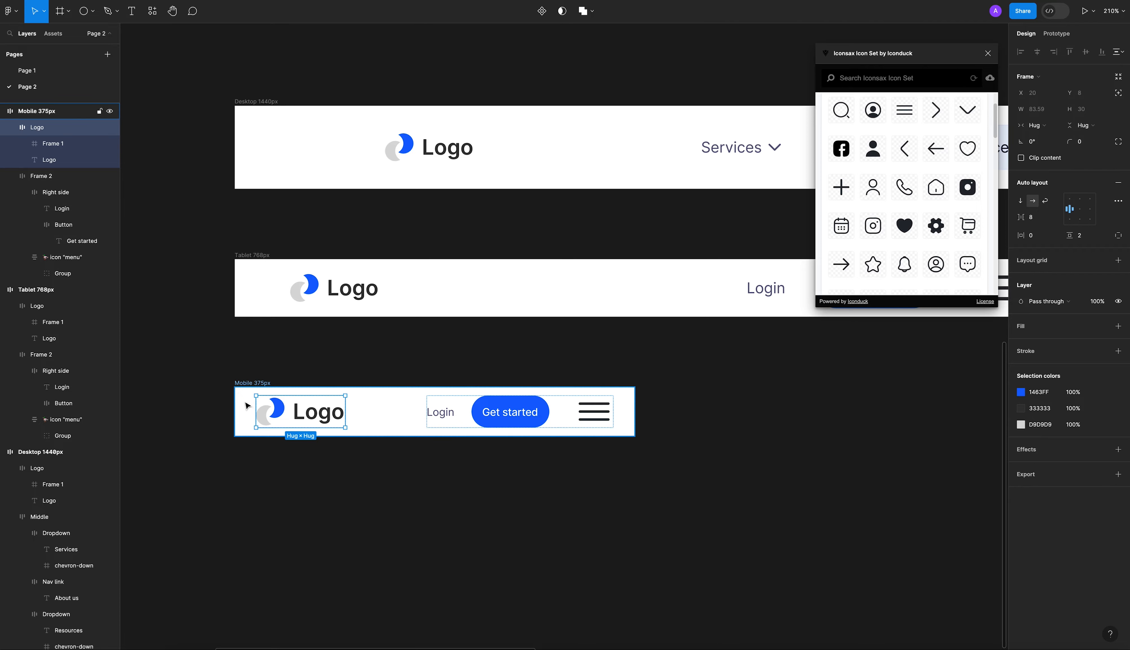
pyautogui.click(245, 406)
pyautogui.click(259, 383)
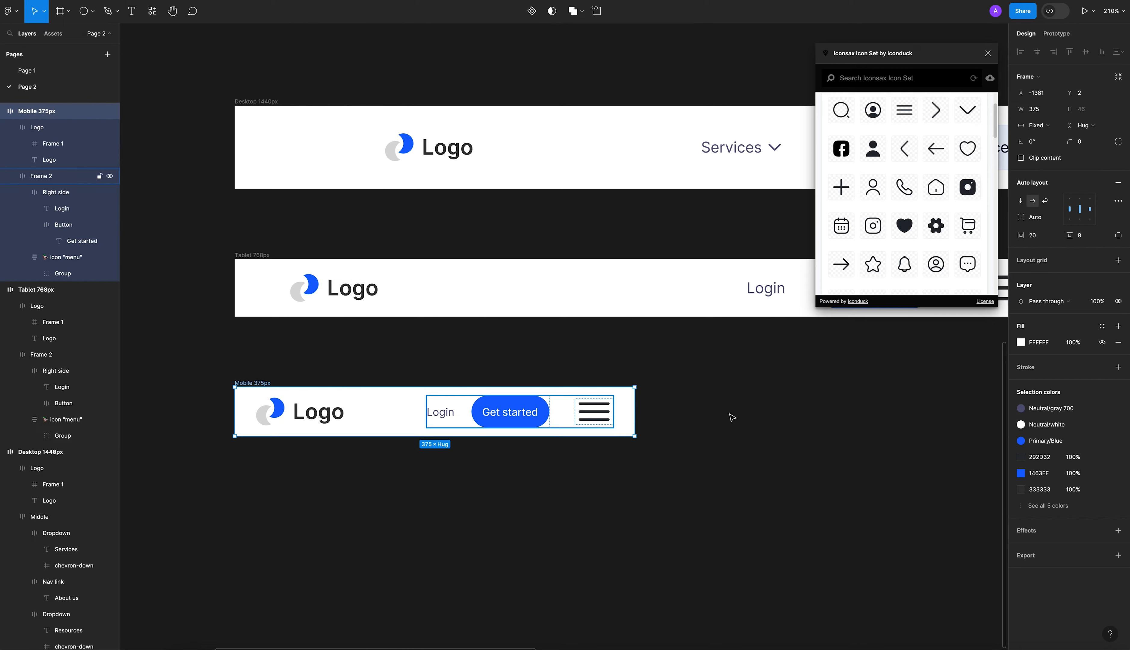
pyautogui.moveTo(634, 421); pyautogui.dragTo(601, 423)
pyautogui.hotkey('ctrl', 'z')
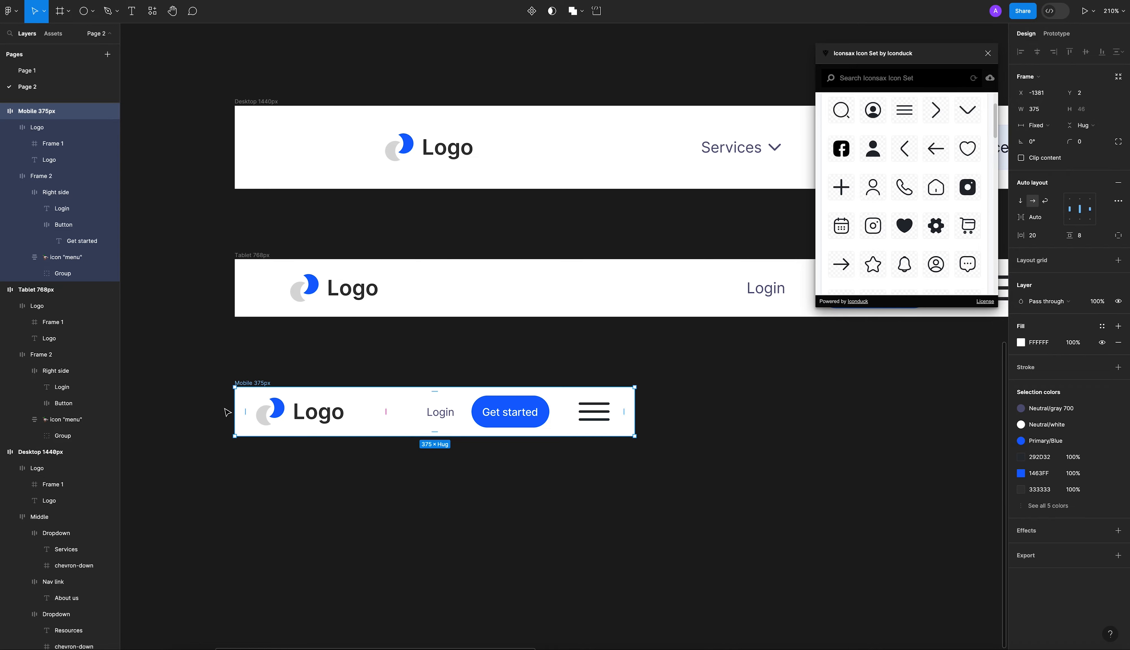
pyautogui.moveTo(231, 408)
pyautogui.mouseDown()
pyautogui.moveTo(270, 408)
pyautogui.moveTo(233, 408)
pyautogui.mouseUp()
pyautogui.click(403, 479)
pyautogui.scroll(-10, 622, 441)
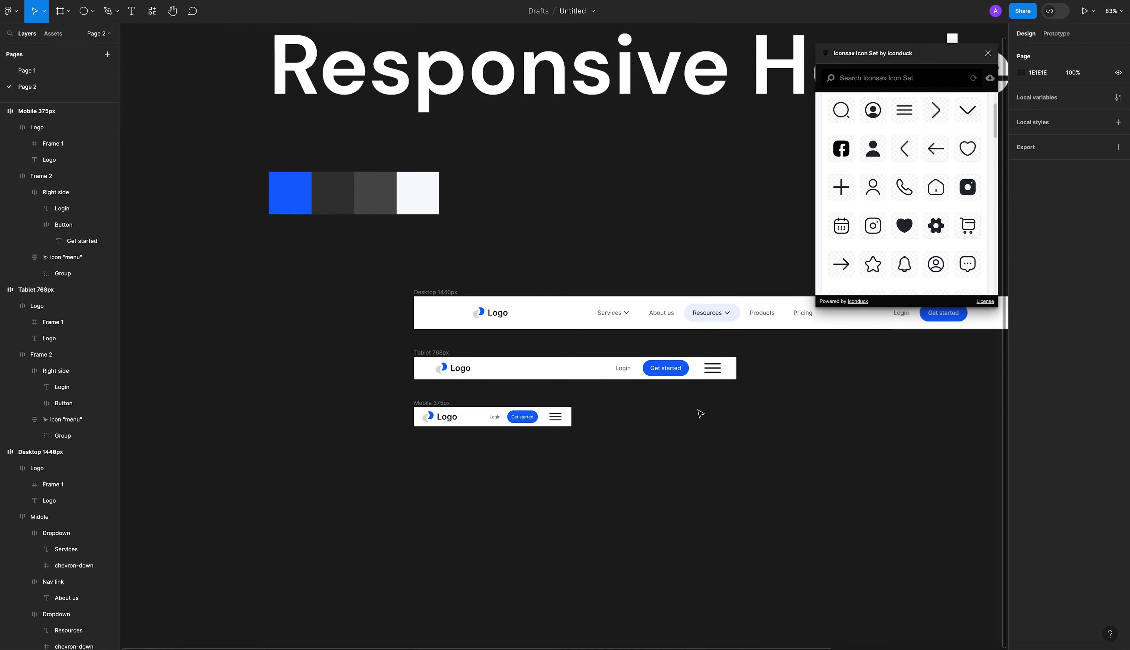
# Close the Iconsax Icon Set plugin and review the desktop, tablet and mobile headers together.
pyautogui.moveTo(699, 409); pyautogui.dragTo(653, 415)
pyautogui.click(988, 53)
pyautogui.moveTo(768, 398); pyautogui.dragTo(783, 391)
pyautogui.scroll(-2, 298, 268)
pyautogui.moveTo(298, 265); pyautogui.dragTo(850, 448)
pyautogui.moveTo(754, 375); pyautogui.dragTo(638, 370)
pyautogui.click(658, 472)
pyautogui.scroll(10, 565, 454)
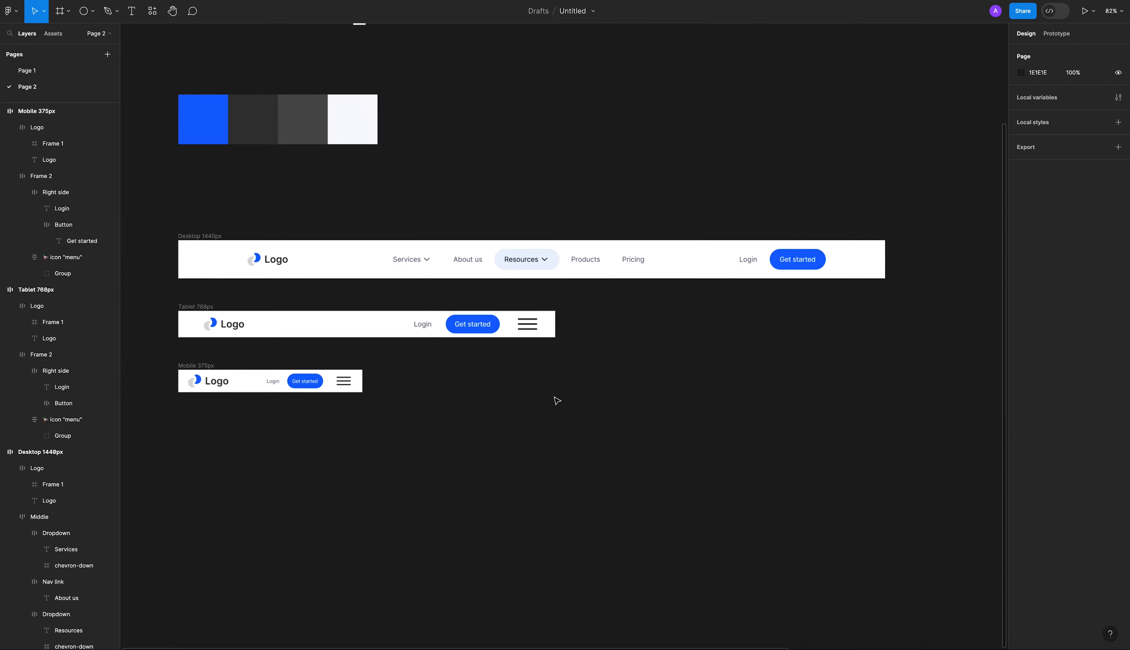
pyautogui.scroll(-10, 556, 400)
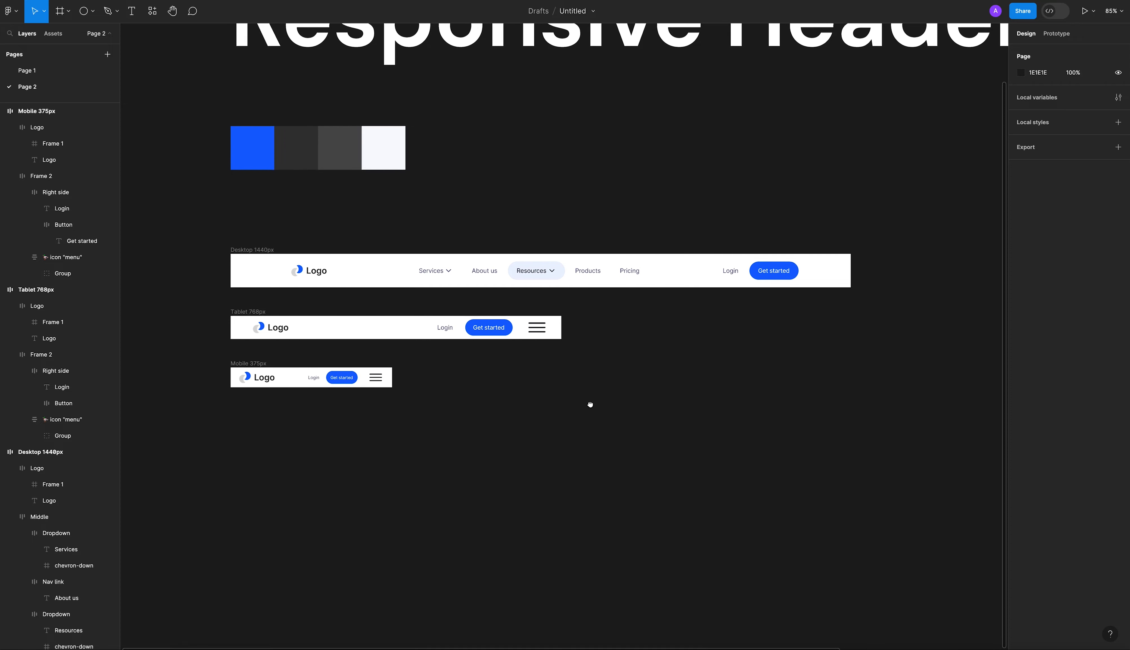
pyautogui.moveTo(576, 400); pyautogui.dragTo(553, 385)
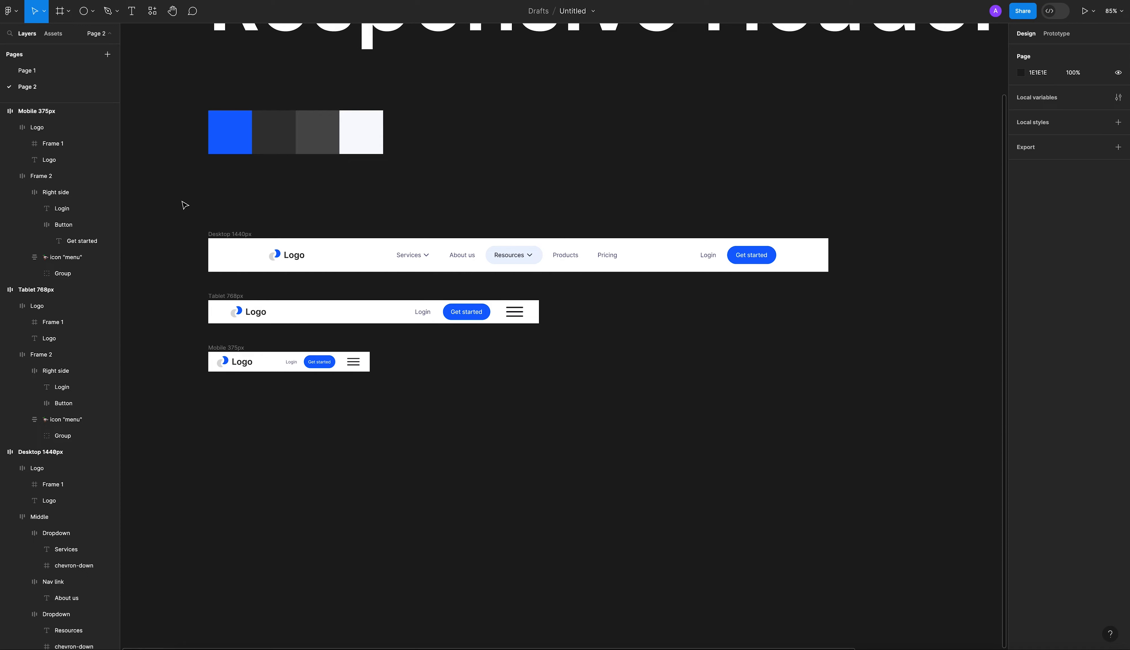
# Turn the Desktop 1440px, Tablet 768px and Mobile 375px headers into separate components and combine them as variants of one component set.
pyautogui.moveTo(186, 193); pyautogui.dragTo(837, 404)
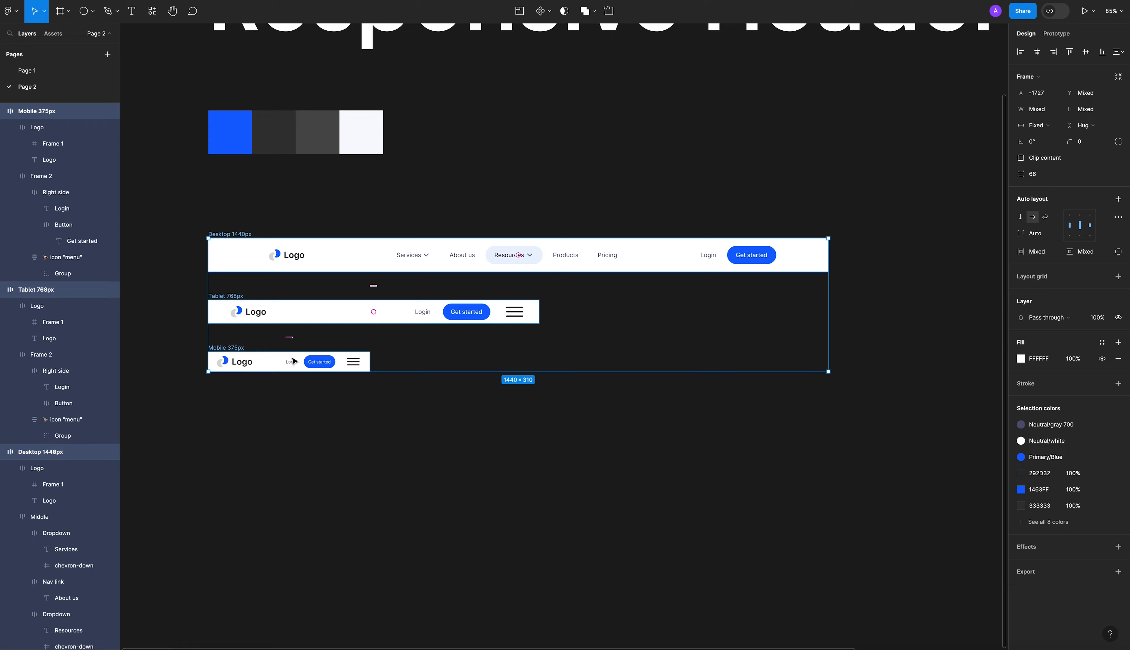
pyautogui.click(551, 16)
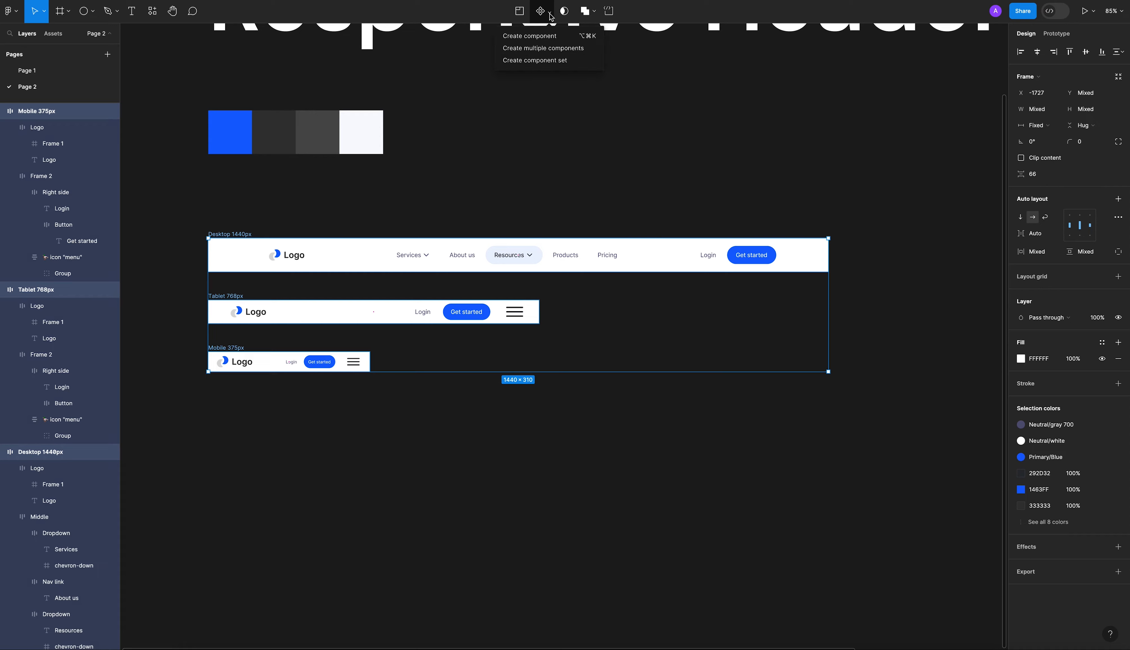
pyautogui.click(578, 51)
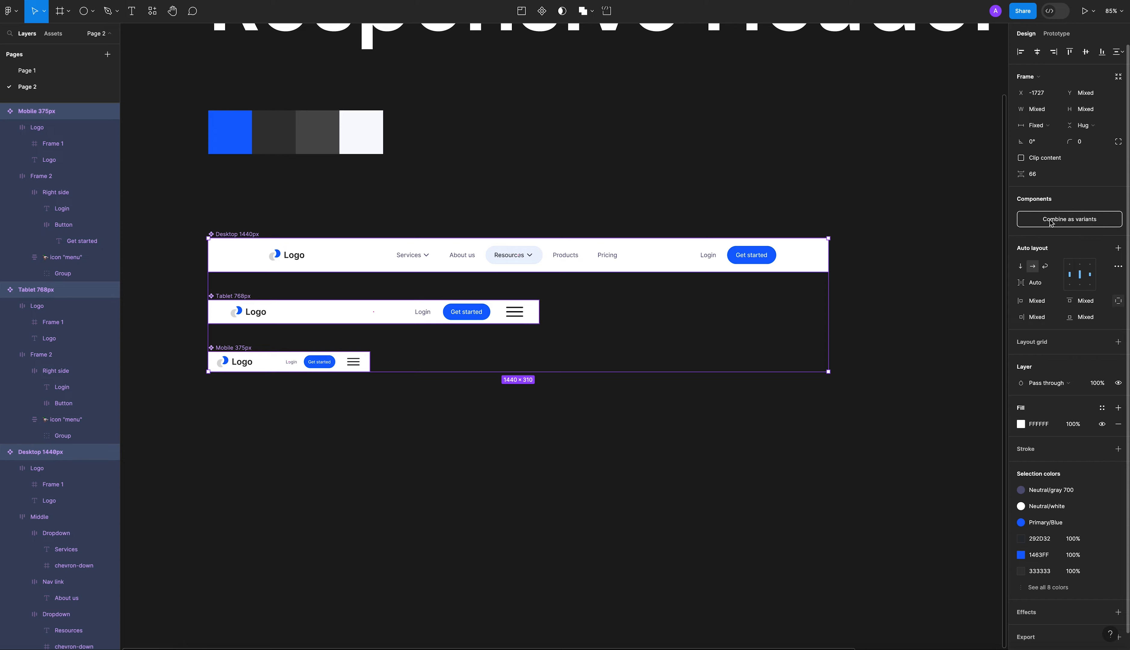
pyautogui.click(1085, 222)
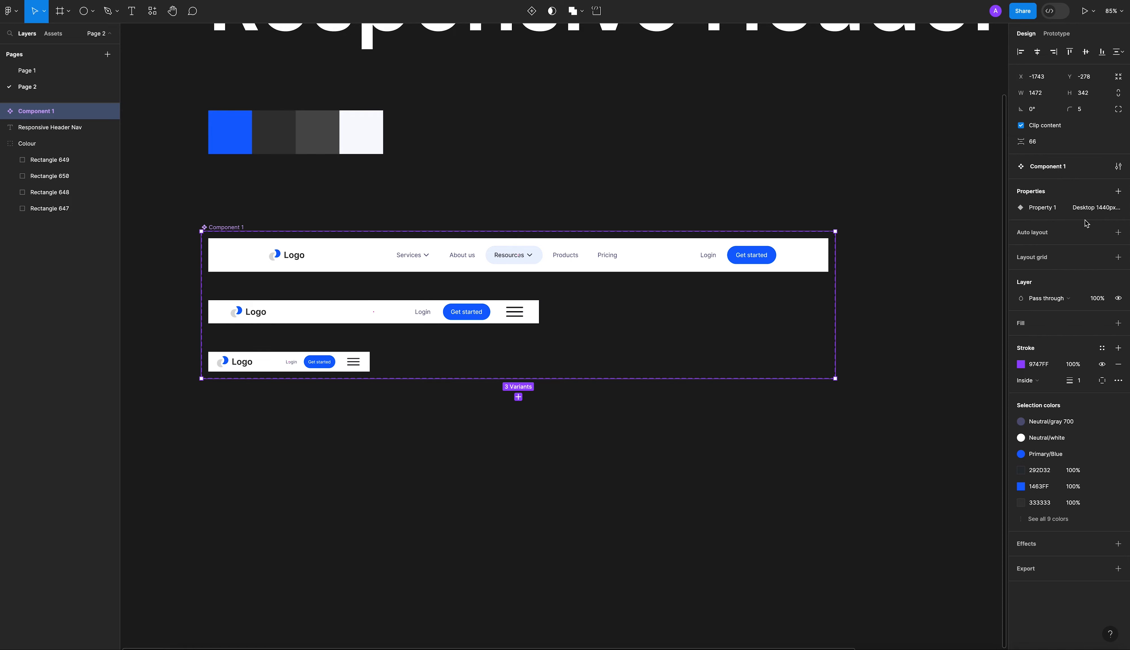
pyautogui.click(702, 200)
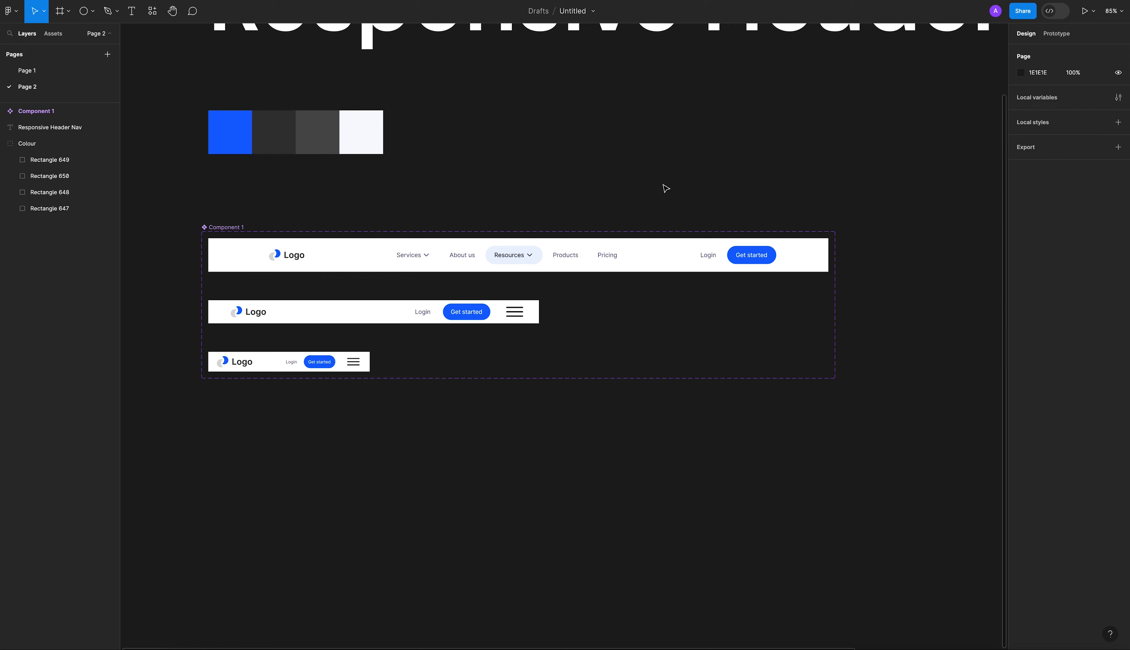
# Rename the component set holding the three headers as "Header nav".
pyautogui.doubleClick(217, 226)
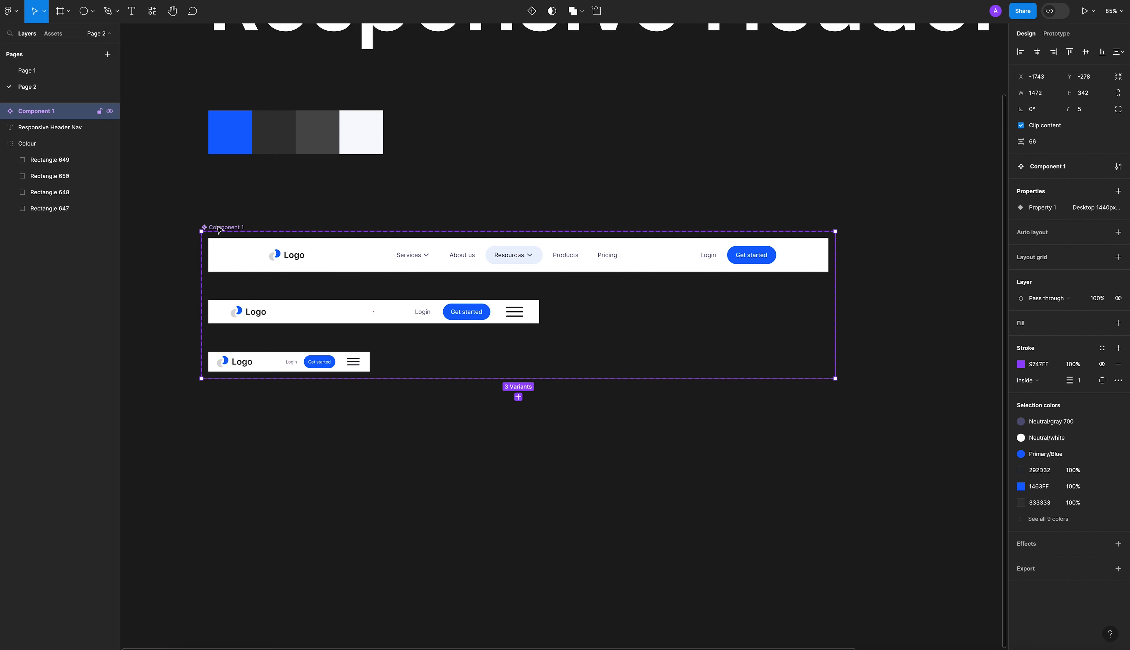
pyautogui.write('Header nav')
pyautogui.click(236, 205)
# Examine the current variant property of the desktop, tablet and mobile headers in the Header nav set.
pyautogui.click(329, 249)
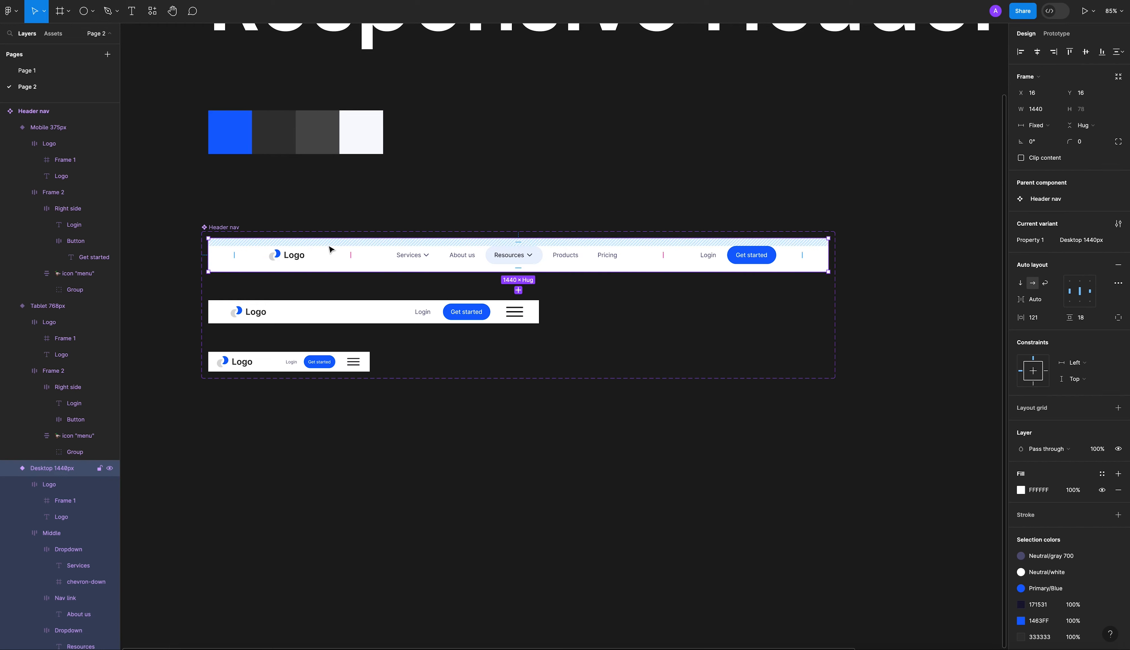
pyautogui.click(308, 316)
pyautogui.click(299, 359)
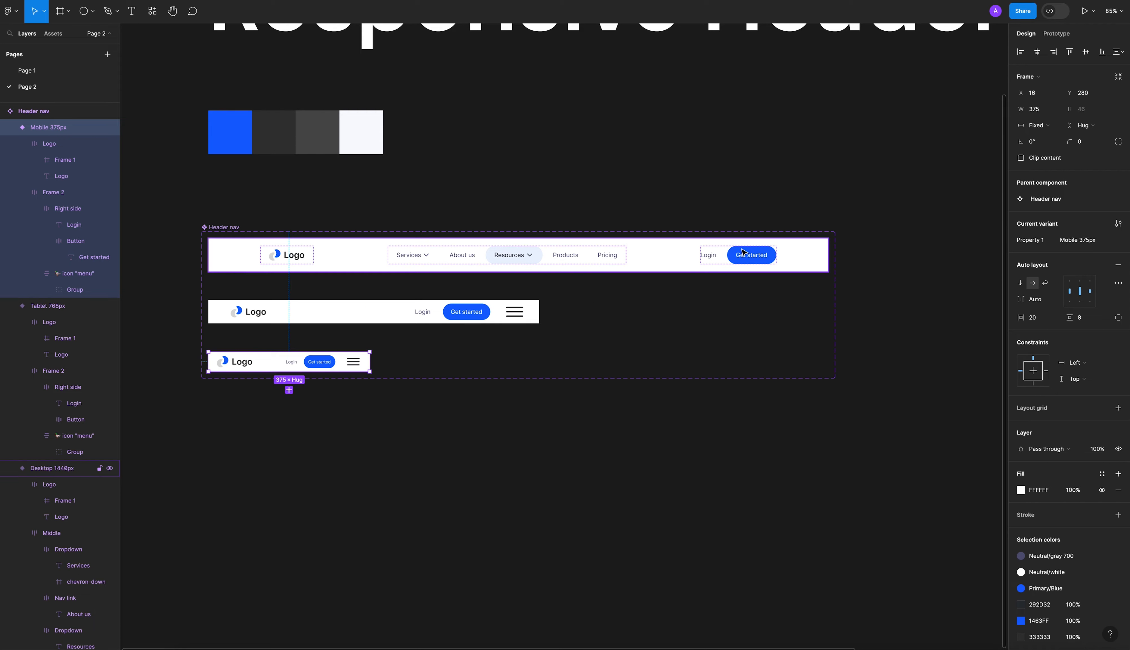
pyautogui.click(624, 251)
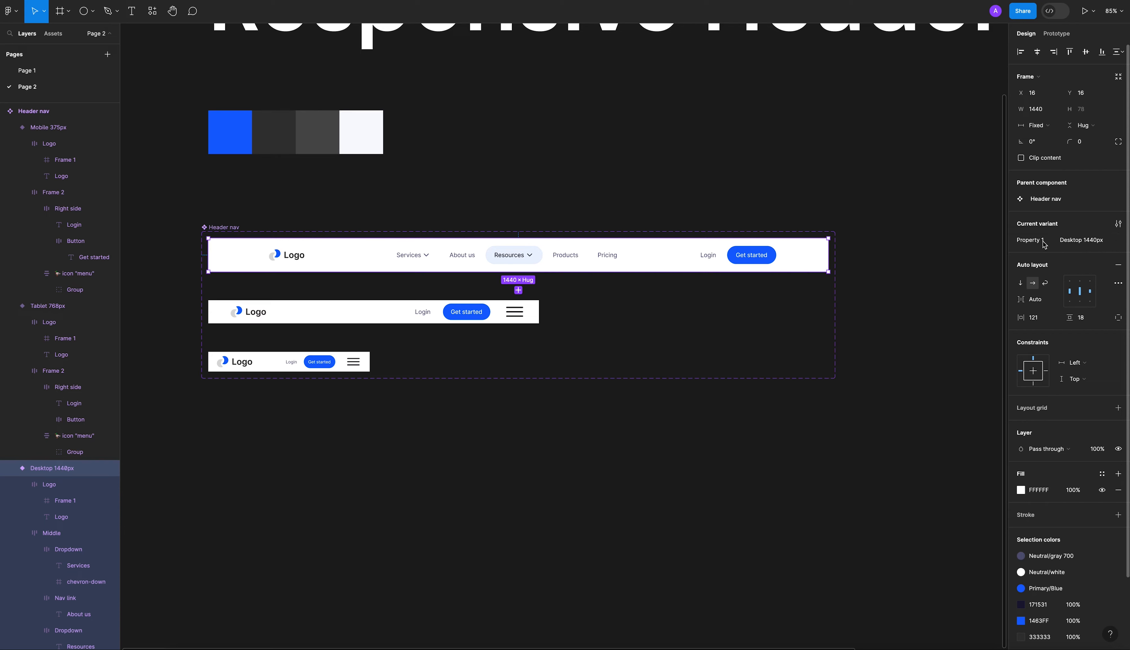
pyautogui.click(376, 320)
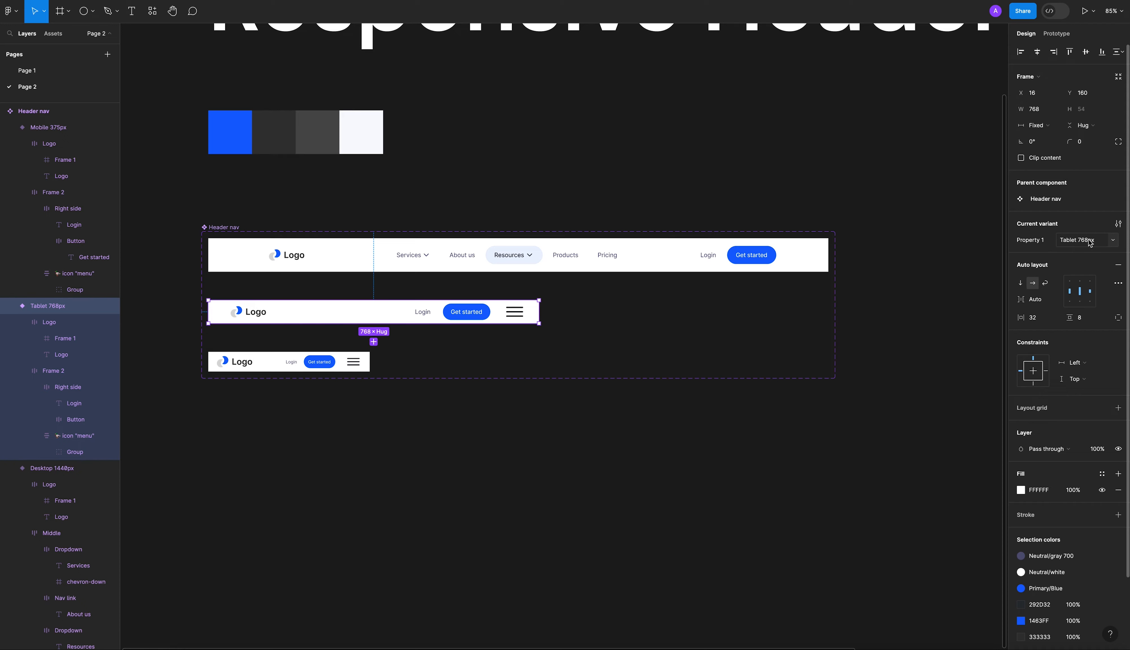
pyautogui.click(283, 367)
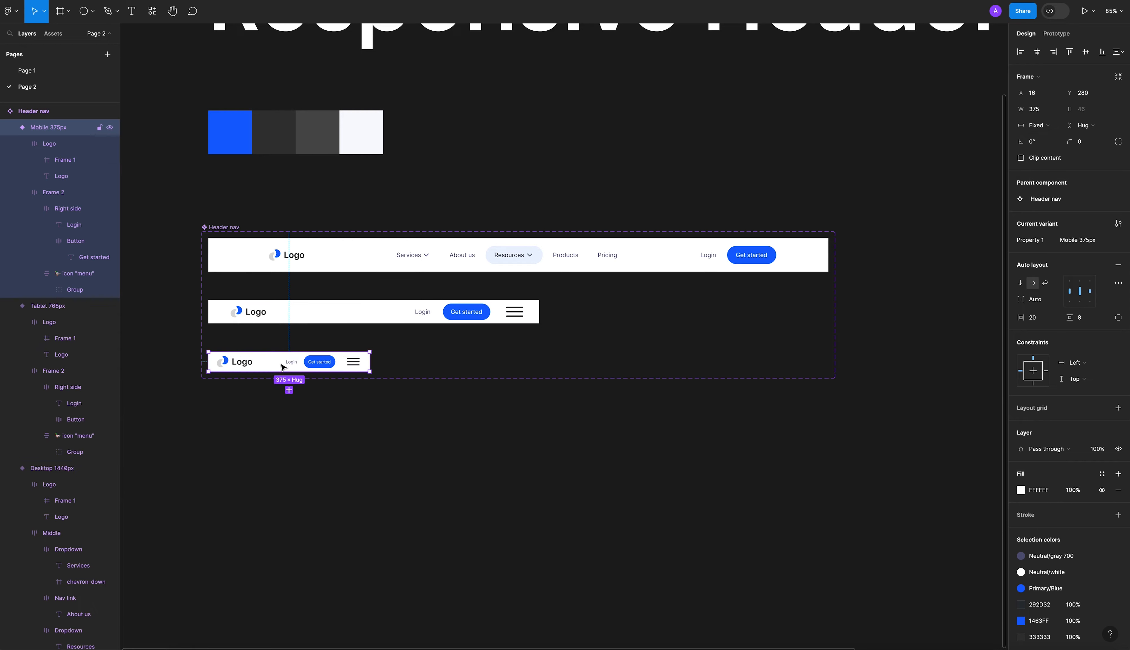
pyautogui.click(679, 195)
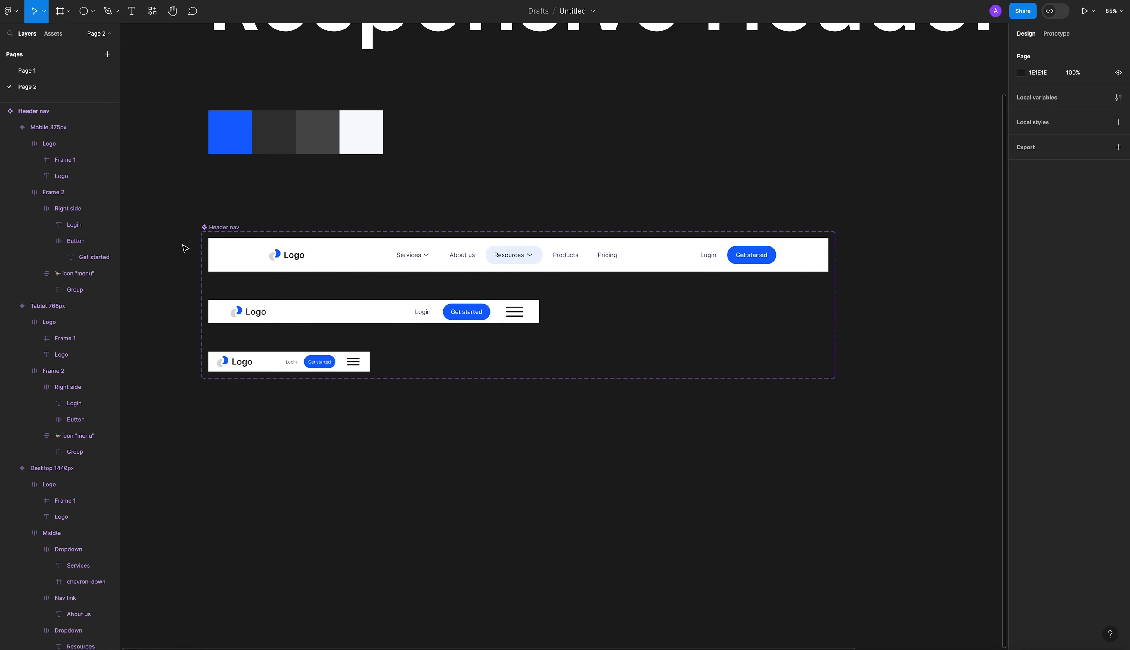
# Select all three variants in the Header nav set together and open the batch rename dialog for them.
pyautogui.click(357, 254)
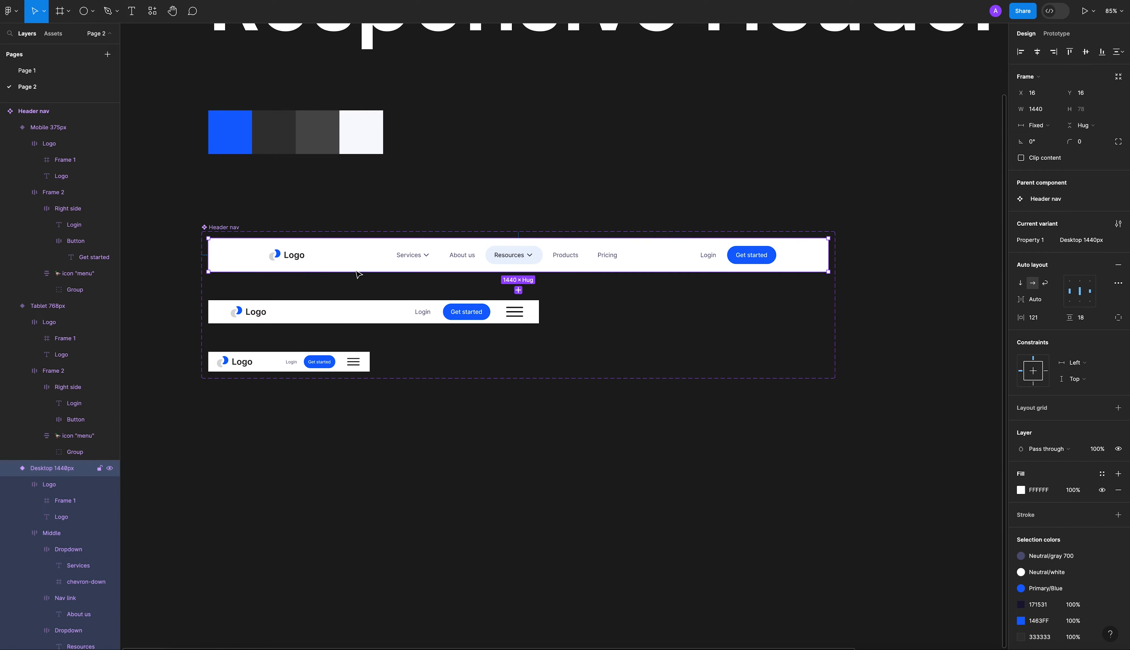
pyautogui.keyDown('shift'); pyautogui.click(355, 313); pyautogui.keyUp('shift')
pyautogui.keyDown('shift'); pyautogui.click(298, 367); pyautogui.keyUp('shift')
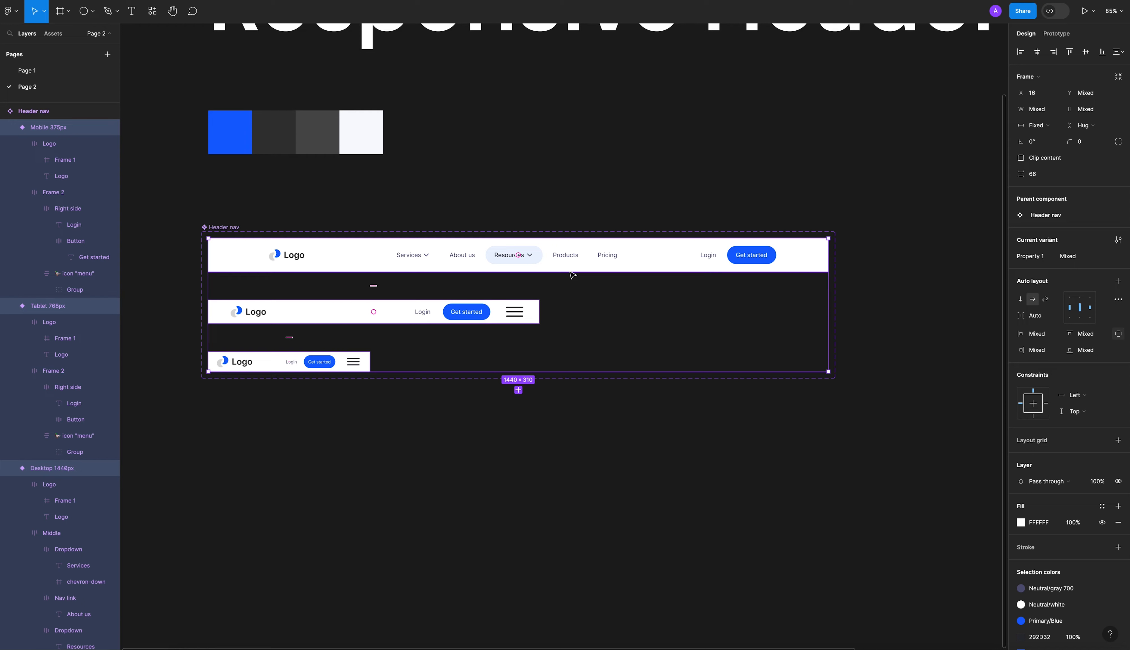
pyautogui.hotkey('ctrl', 'r')
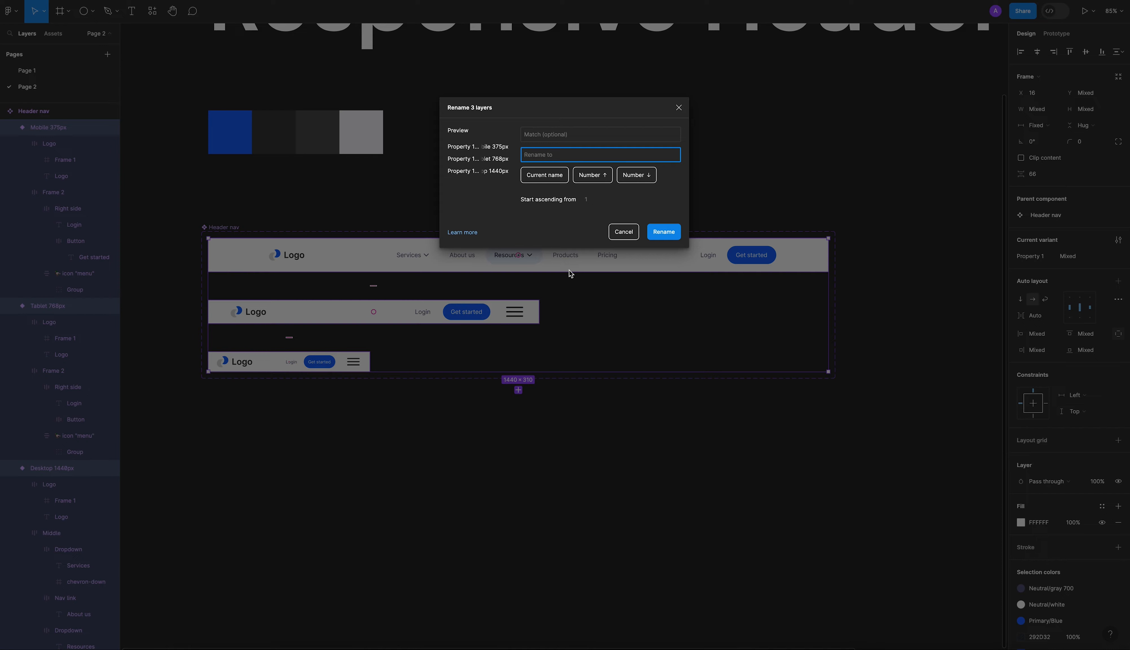
# Batch rename the three selected header variants to "Size=L,State=Default,Colour=Dark".
pyautogui.write('Size=L,')
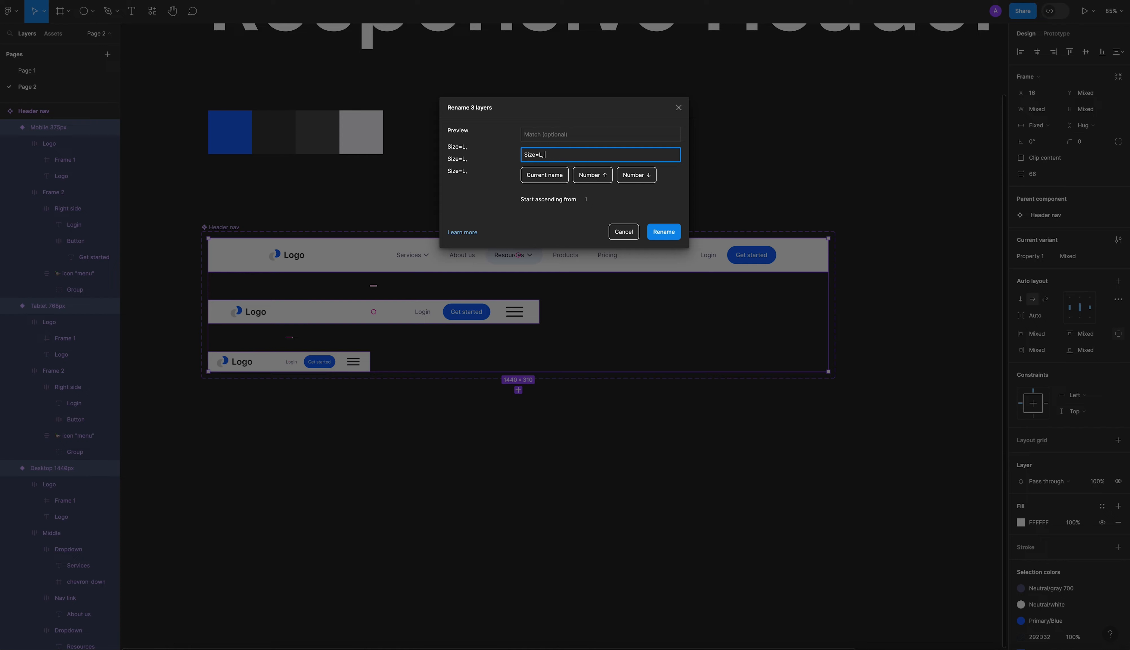
pyautogui.write('St')
pyautogui.write('ate=de')
pyautogui.write('Default,')
pyautogui.moveTo(525, 153); pyautogui.dragTo(580, 154)
pyautogui.click(599, 155)
pyautogui.write('Colout')
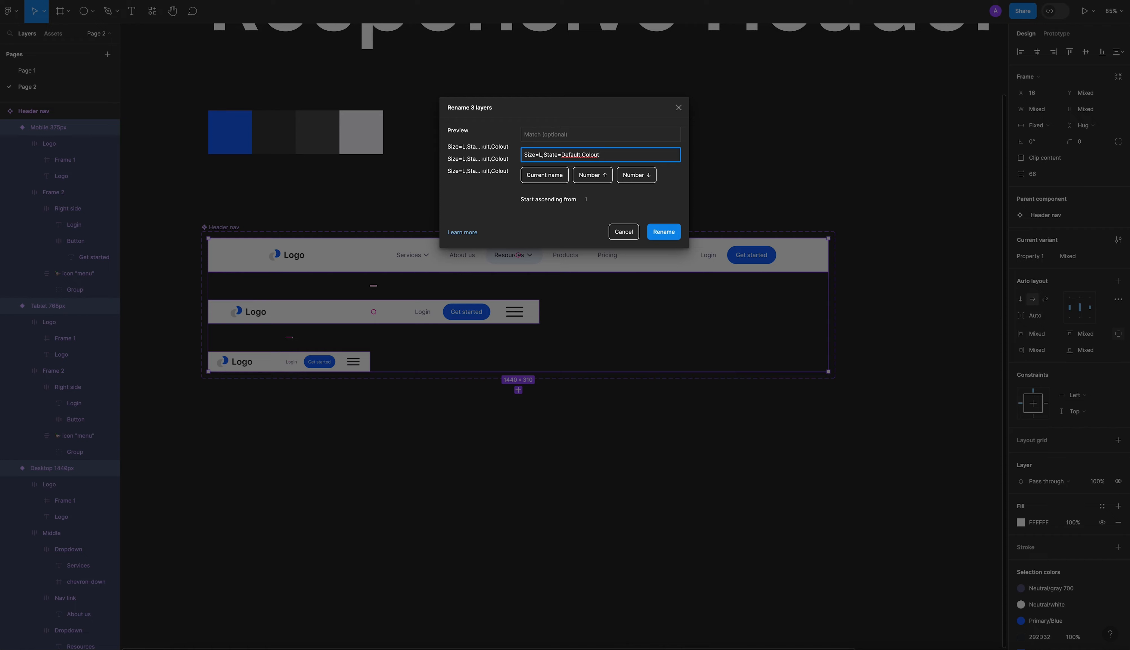
pyautogui.press('BackSpace')
pyautogui.write('r,')
pyautogui.press('BackSpace')
pyautogui.write('=Dark')
pyautogui.click(663, 232)
pyautogui.click(369, 214)
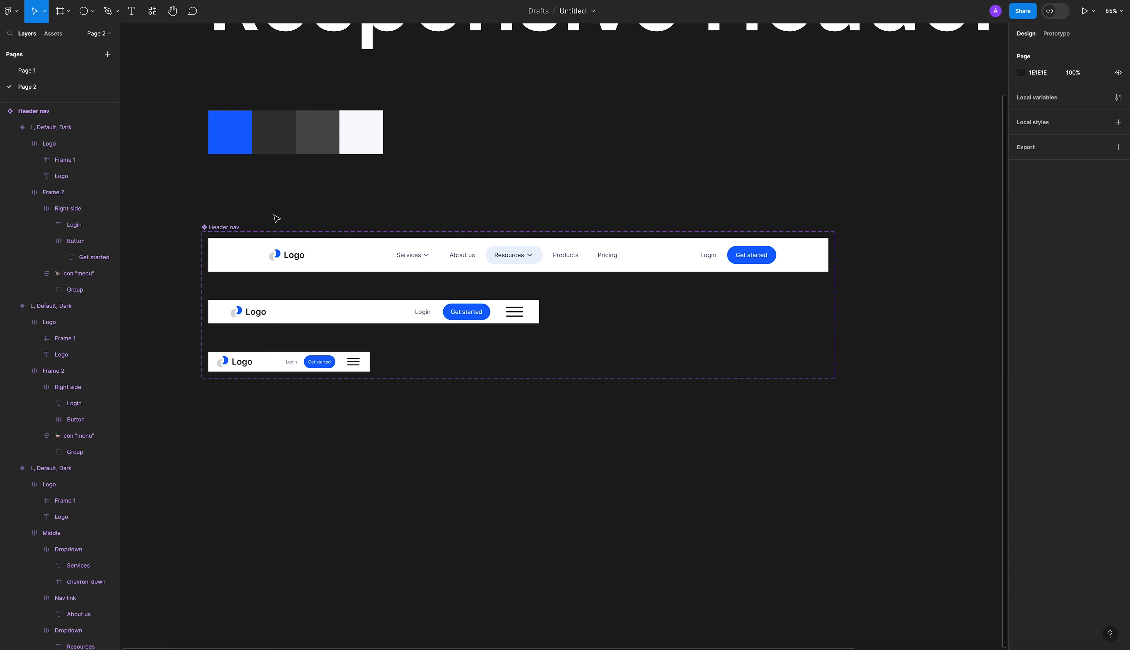
# Examine the Size, State and Colour properties of each header variant and of the whole Header nav set.
pyautogui.click(269, 246)
pyautogui.click(248, 314)
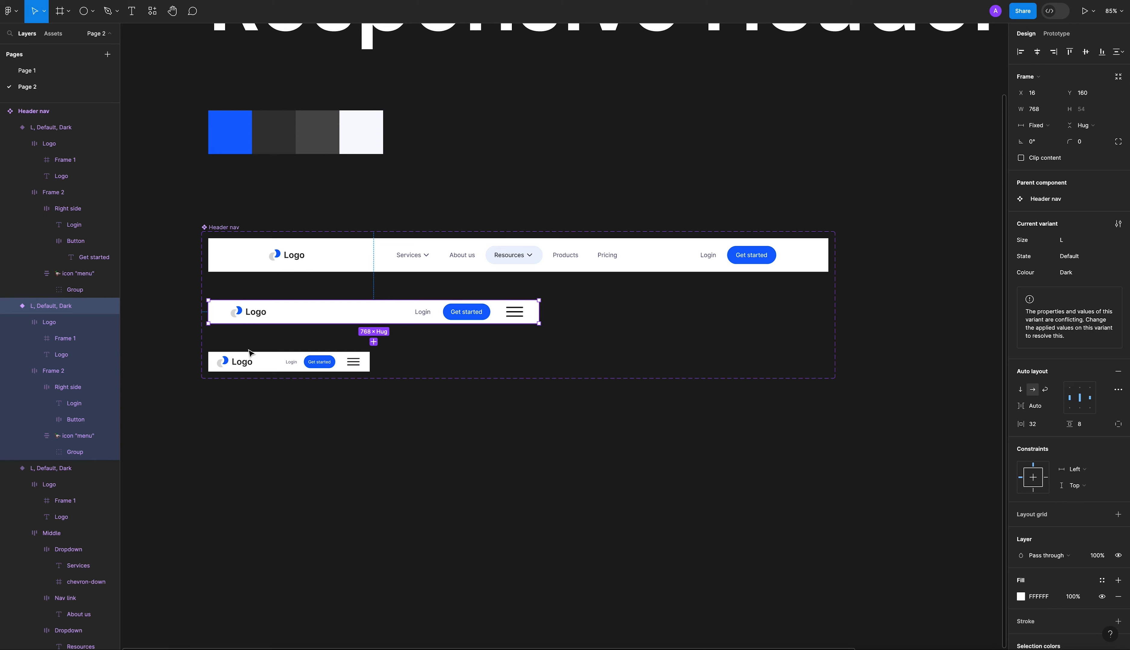
pyautogui.click(250, 357)
pyautogui.click(361, 412)
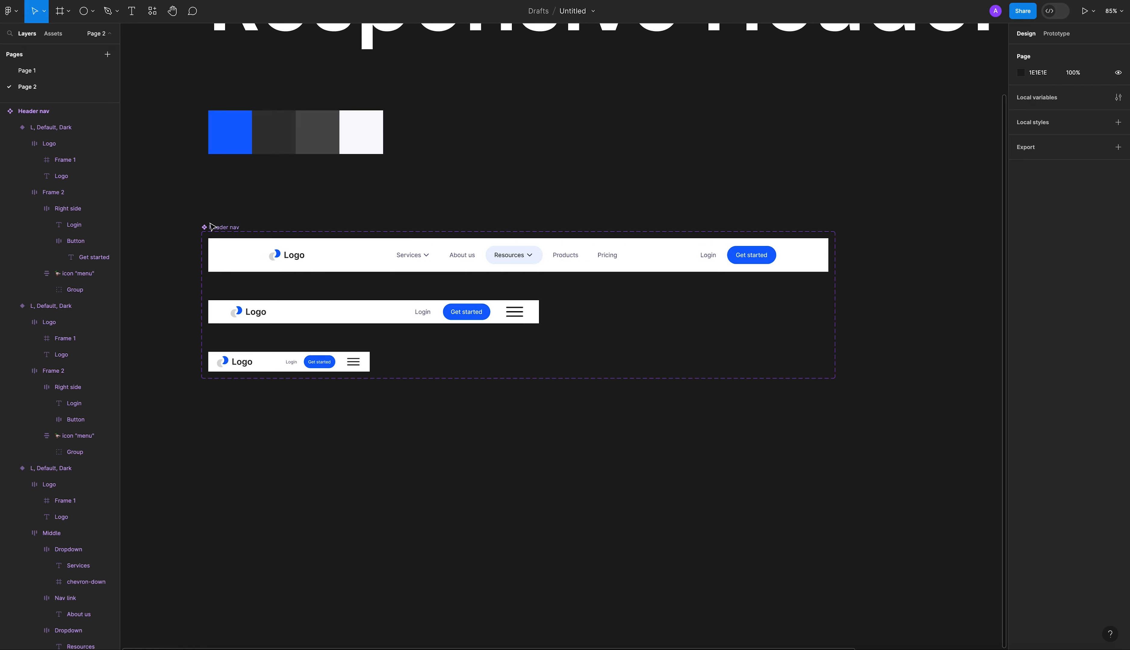
pyautogui.click(228, 229)
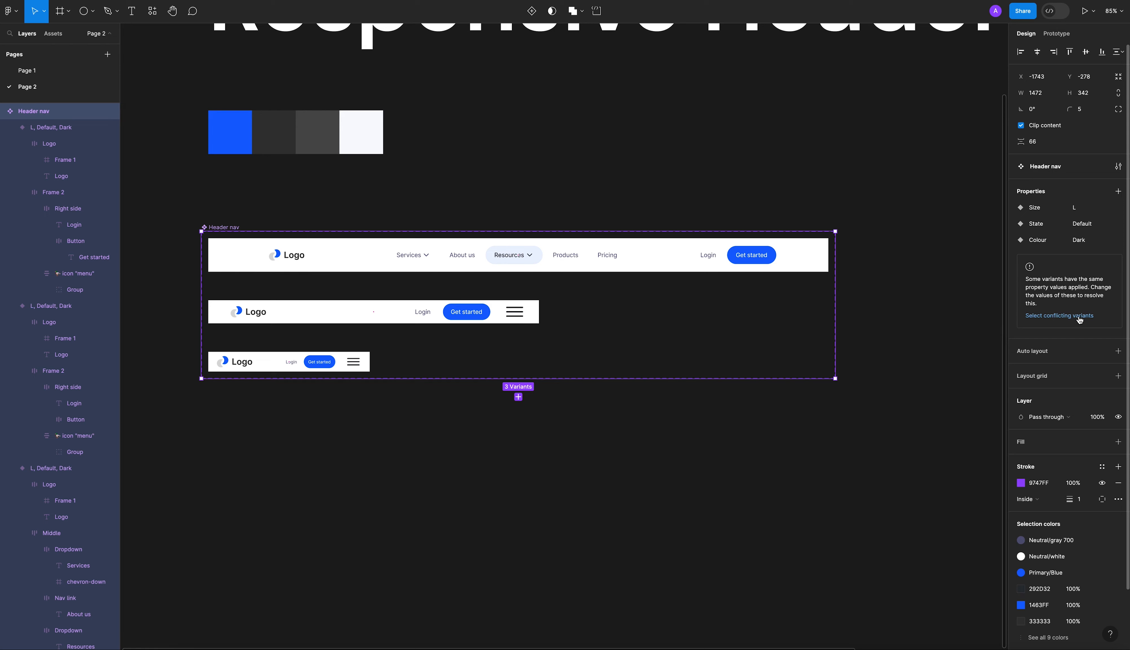
pyautogui.click(847, 193)
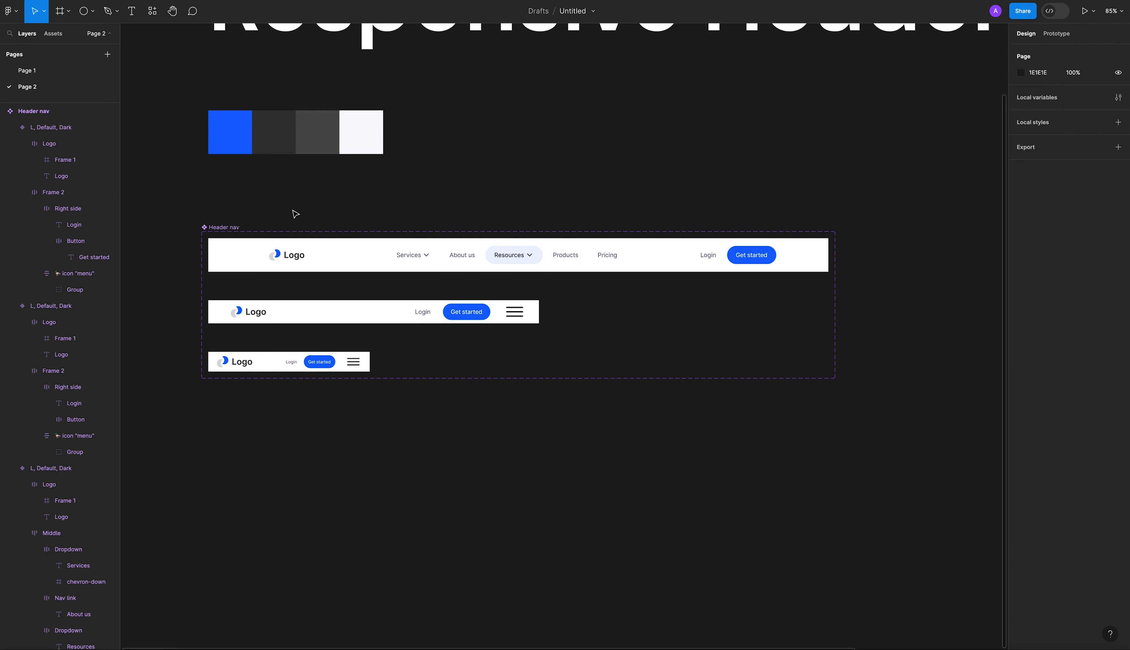
pyautogui.moveTo(210, 206); pyautogui.dragTo(885, 409)
pyautogui.click(594, 131)
pyautogui.click(214, 229)
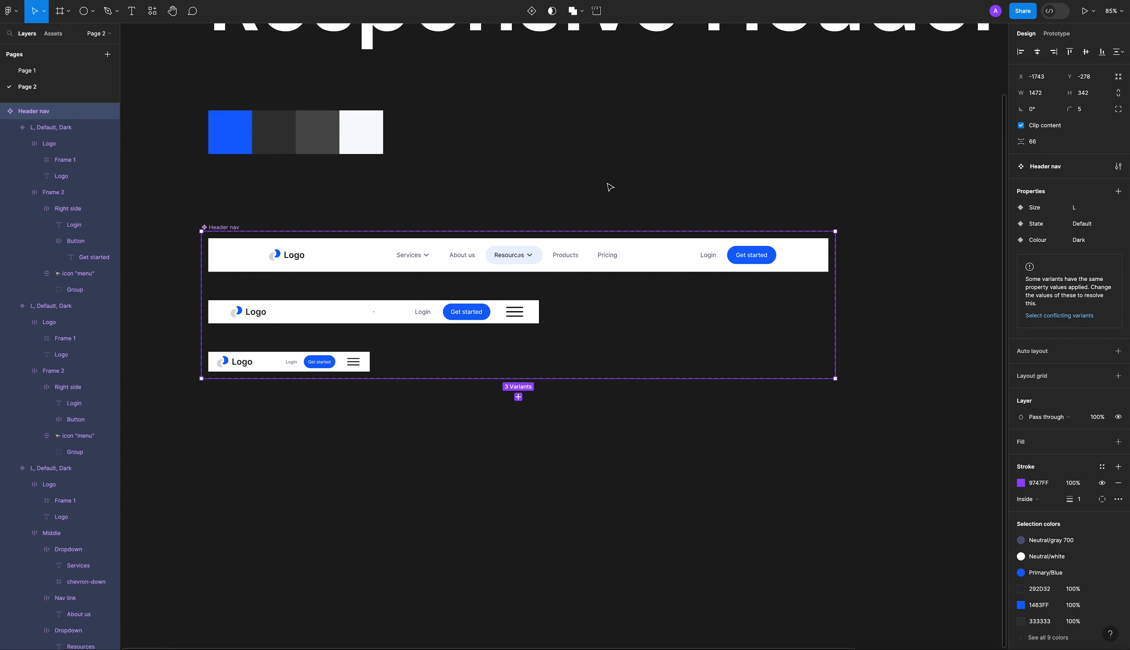
# Place an instance of the 375 px mobile header on the canvas below the Header nav set.
pyautogui.moveTo(296, 364); pyautogui.dragTo(296, 455)
pyautogui.hotkey('ctrl', 'z')
pyautogui.click(344, 438)
pyautogui.click(349, 370)
pyautogui.moveTo(348, 370); pyautogui.dragTo(351, 467)
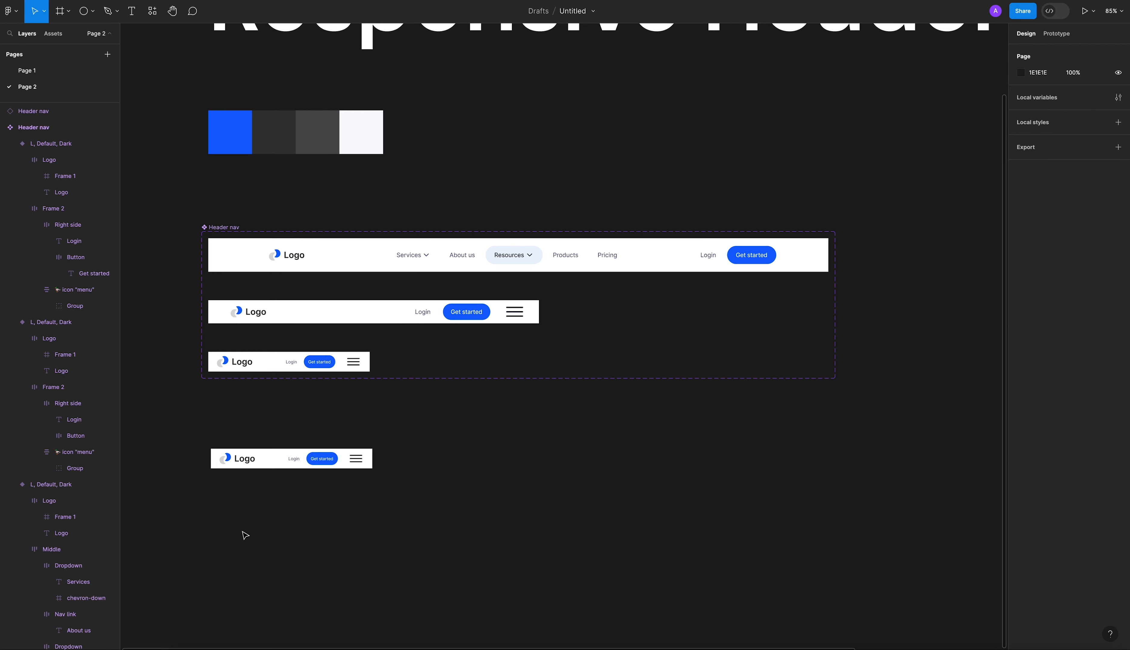
# Try the Size, State and Colour options on the placed header instance and delete the instance.
pyautogui.click(272, 461)
pyautogui.click(1085, 206)
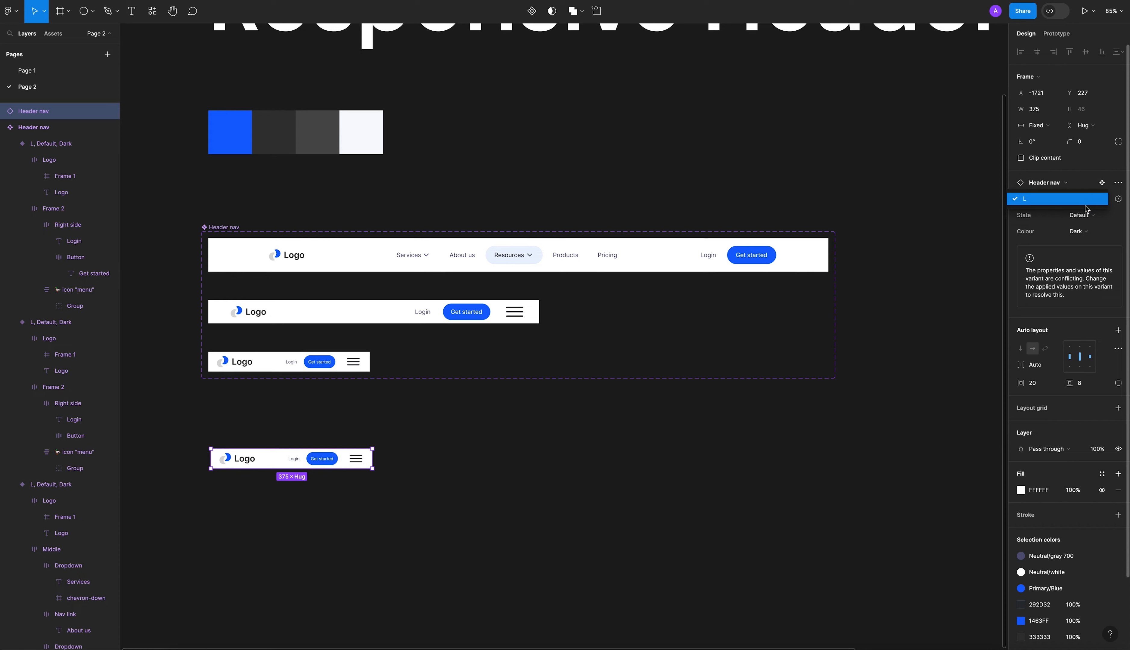
pyautogui.click(1086, 207)
pyautogui.click(1081, 216)
pyautogui.click(1075, 217)
pyautogui.click(1078, 218)
pyautogui.click(1079, 219)
pyautogui.click(1081, 228)
pyautogui.click(1082, 231)
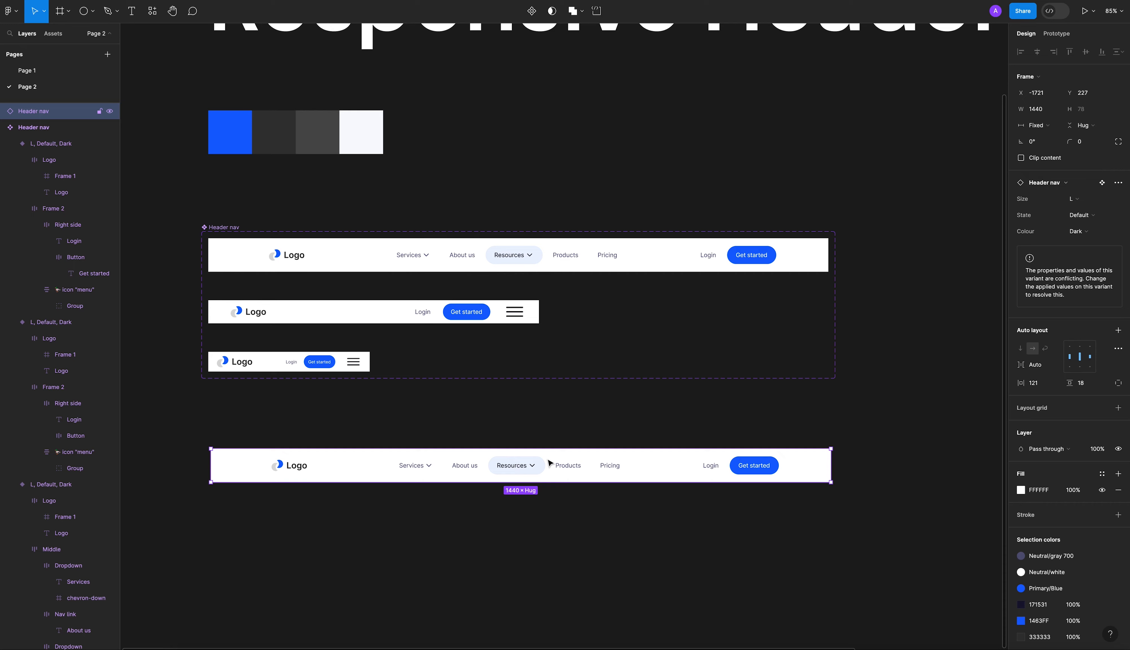
pyautogui.press('Delete')
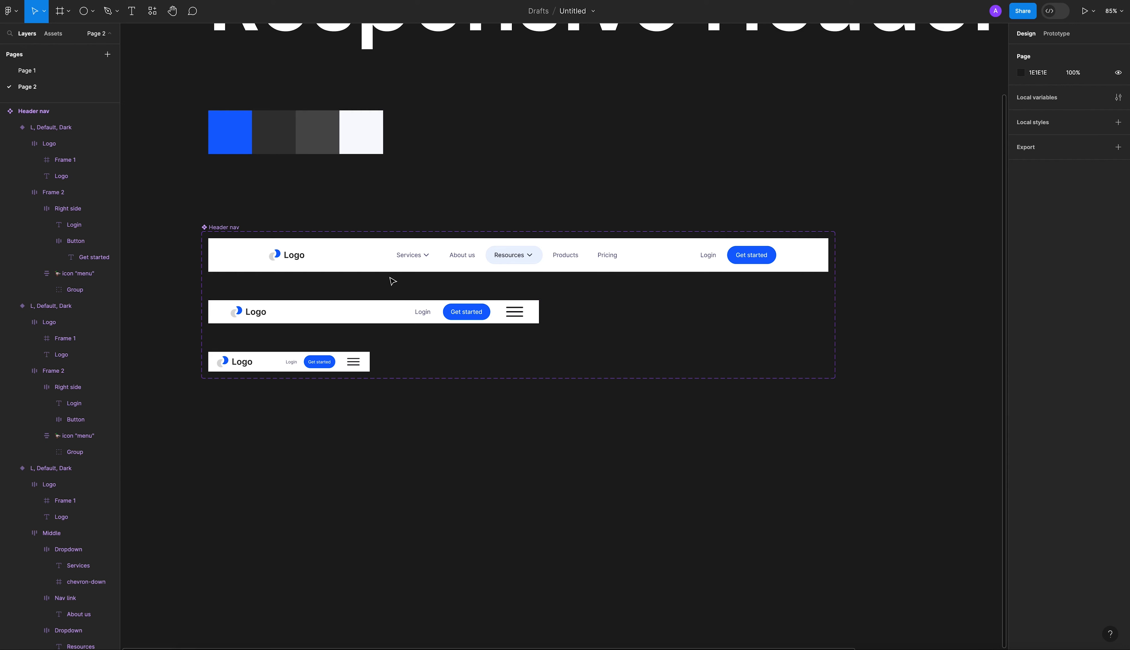
# Add a new Colour value "Light" and apply it to the 1440 px desktop header variant.
pyautogui.click(424, 269)
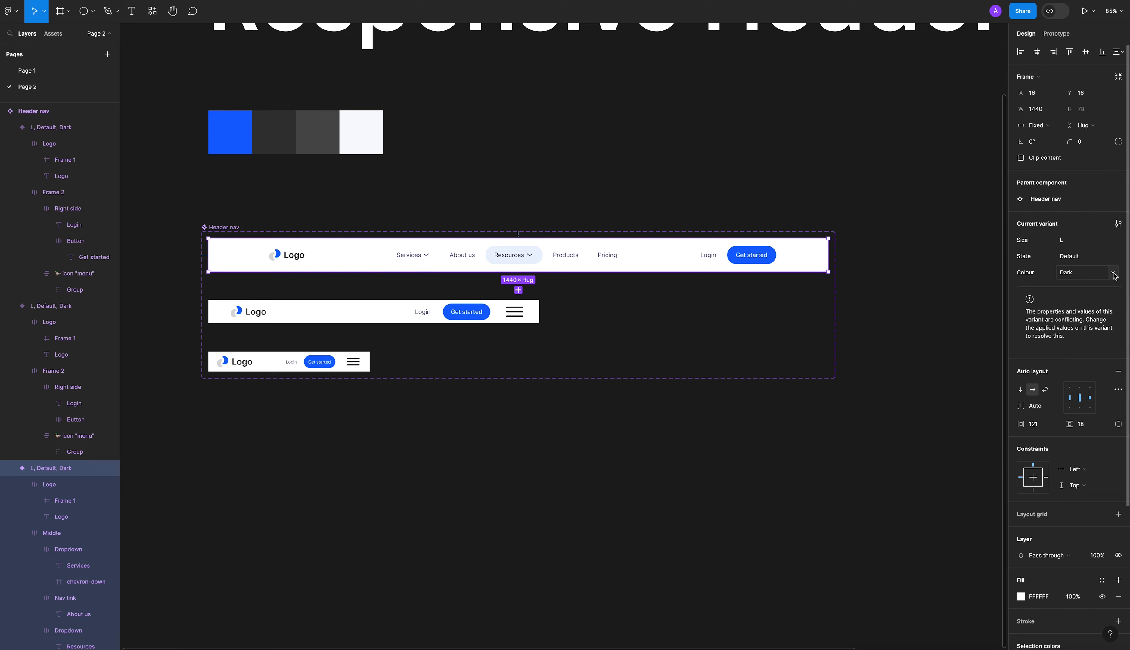
pyautogui.click(1114, 275)
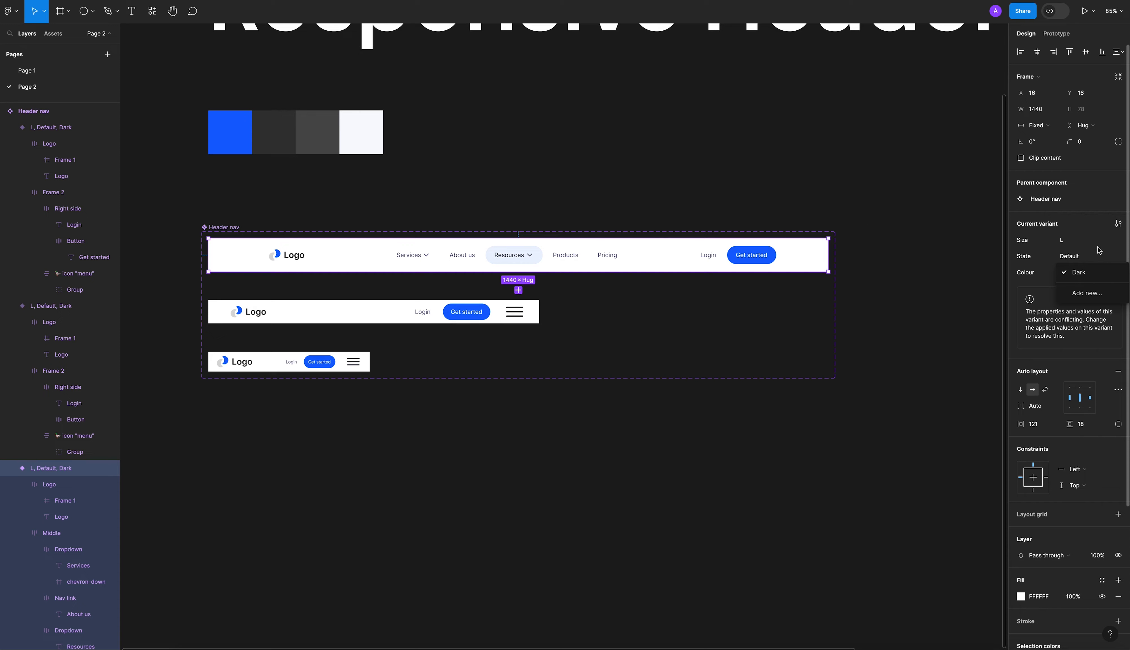
pyautogui.click(1087, 243)
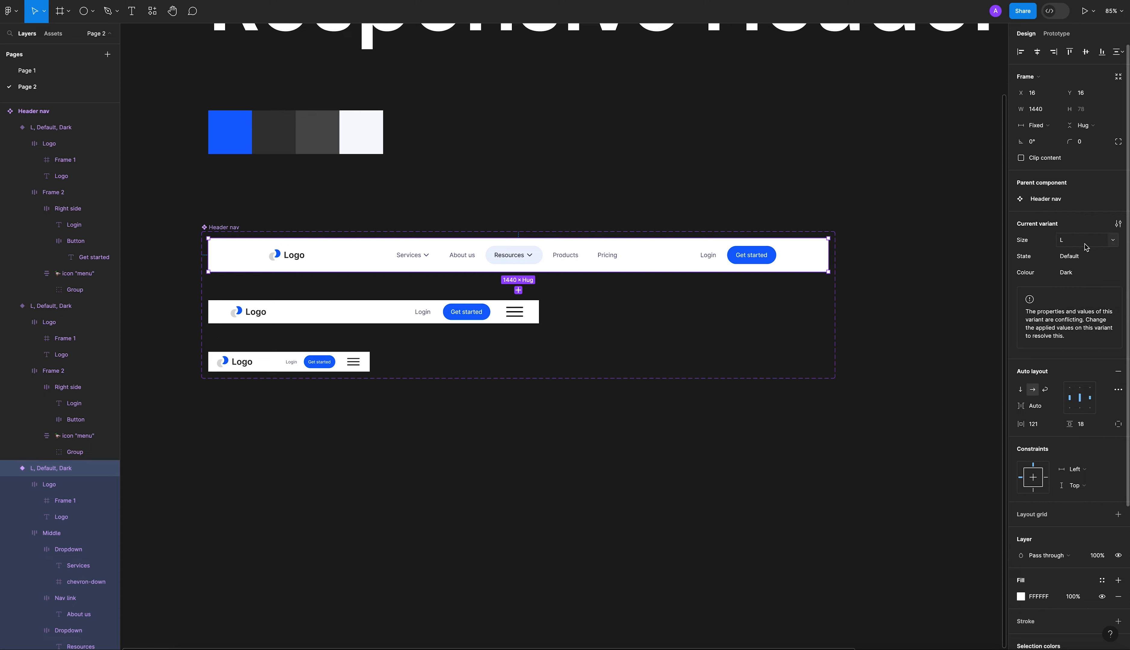
pyautogui.click(1115, 242)
pyautogui.click(1086, 258)
pyautogui.click(1108, 257)
pyautogui.click(1085, 266)
pyautogui.click(1076, 278)
pyautogui.write('Light')
pyautogui.press('Return')
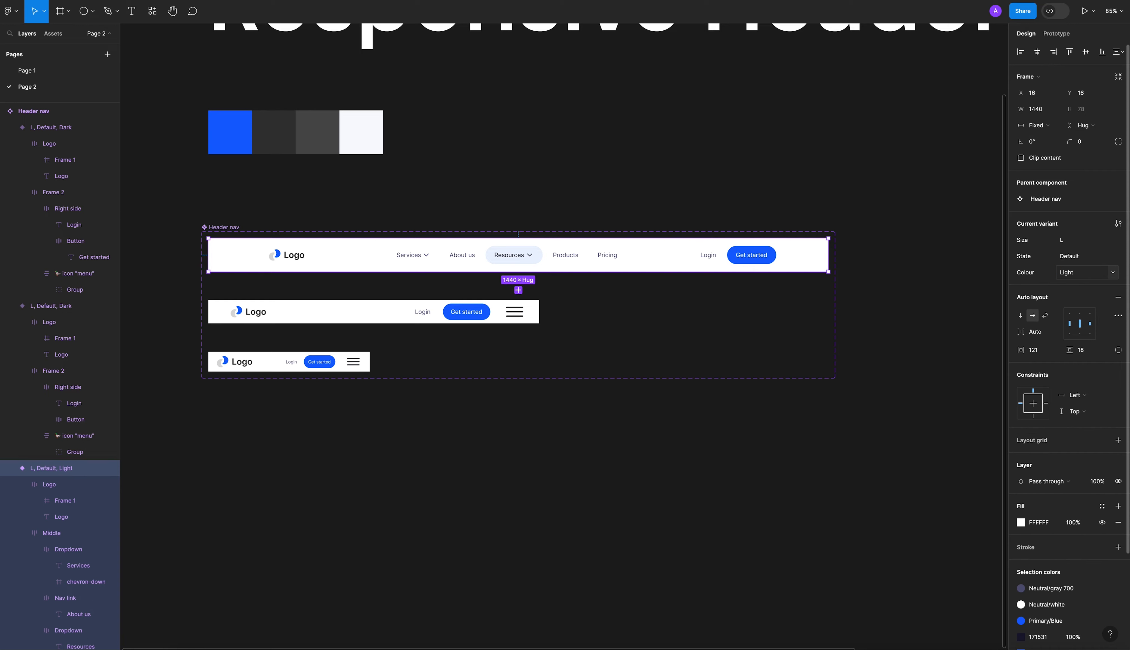
pyautogui.click(1113, 274)
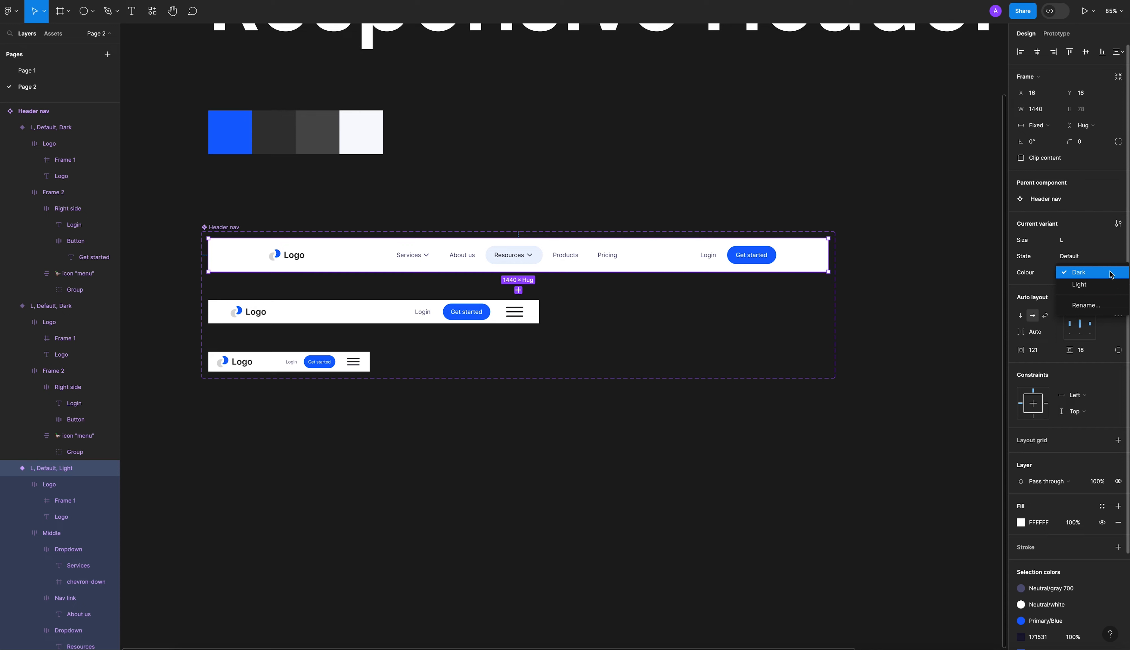
pyautogui.click(1095, 284)
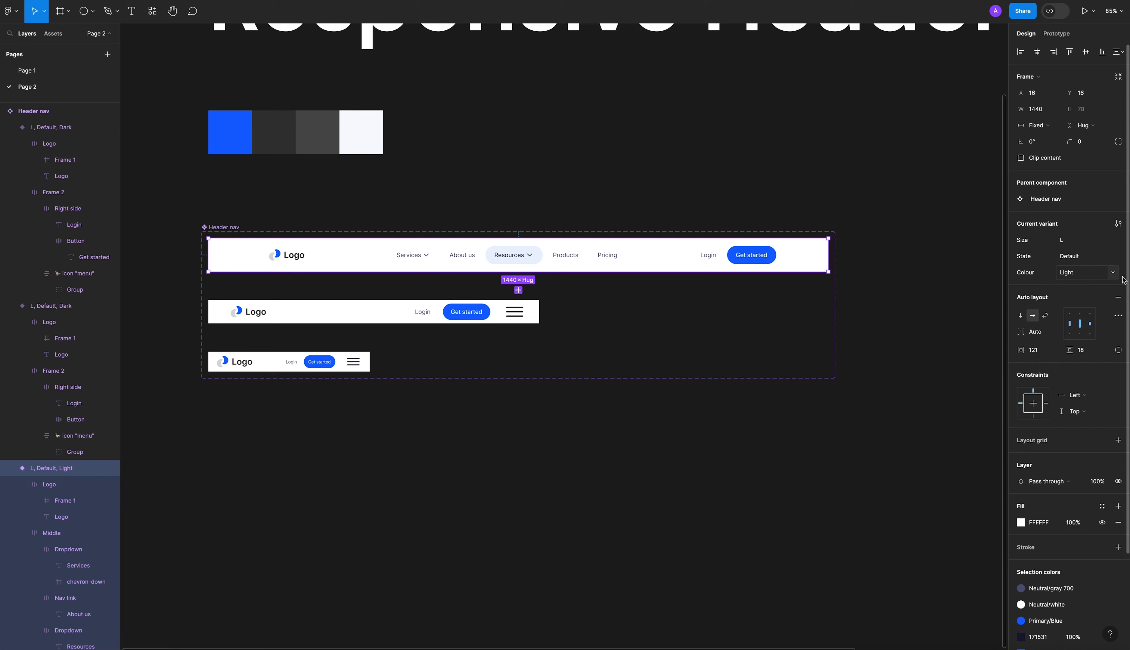
pyautogui.click(863, 197)
# Give the 768 px tablet header variant a new Size value "M" and set its Colour to Light.
pyautogui.click(391, 316)
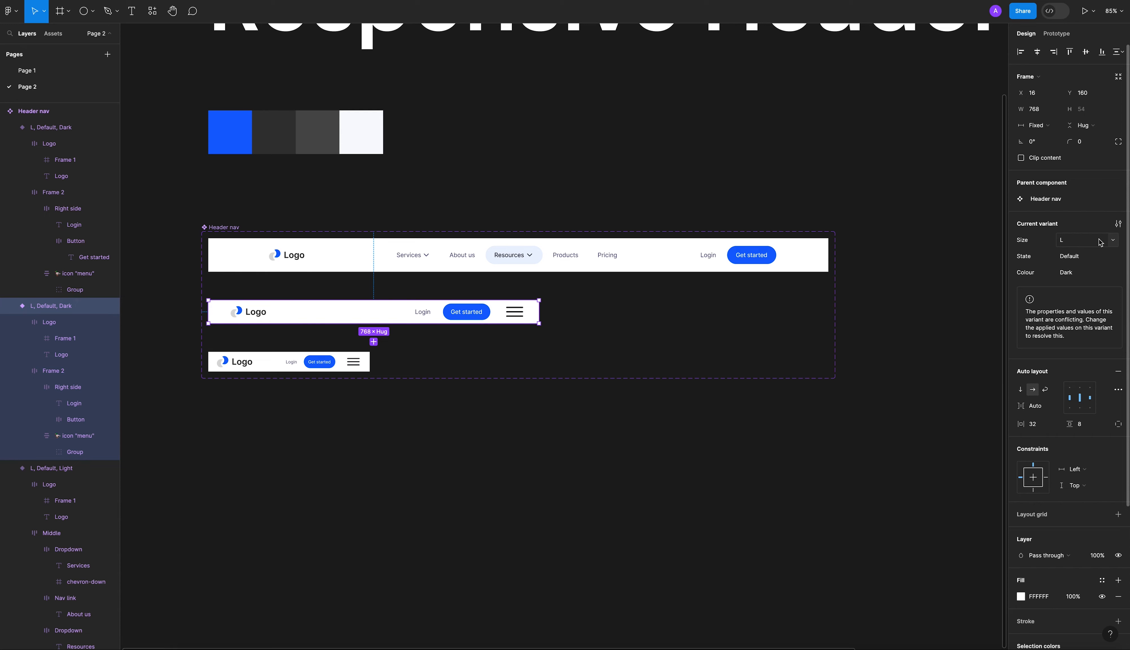
pyautogui.click(1118, 242)
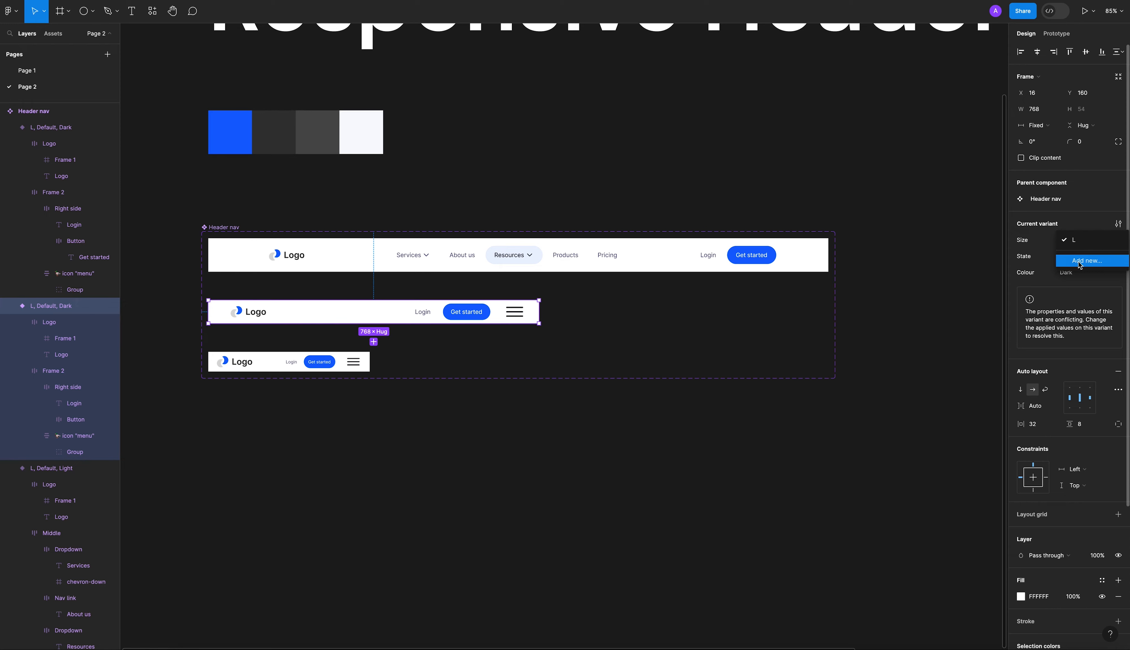
pyautogui.click(1087, 262)
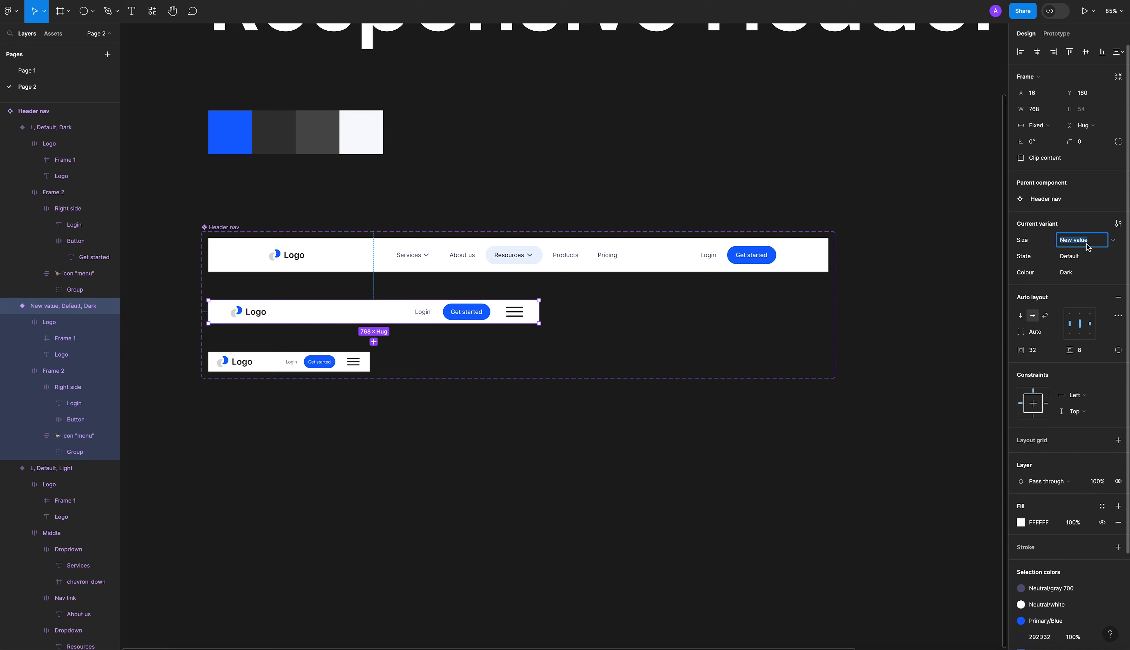
pyautogui.write('M')
pyautogui.click(1108, 276)
pyautogui.click(1106, 283)
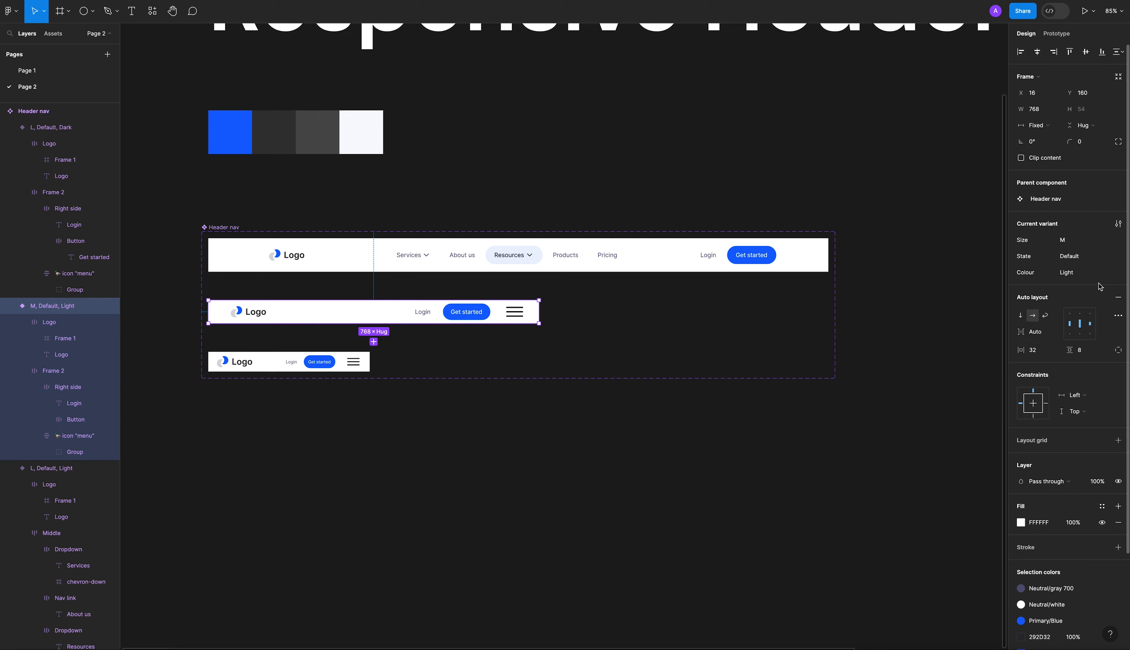
pyautogui.click(921, 391)
# Give the 375 px mobile header variant a new Size value "S" and set its Colour to Light.
pyautogui.click(291, 365)
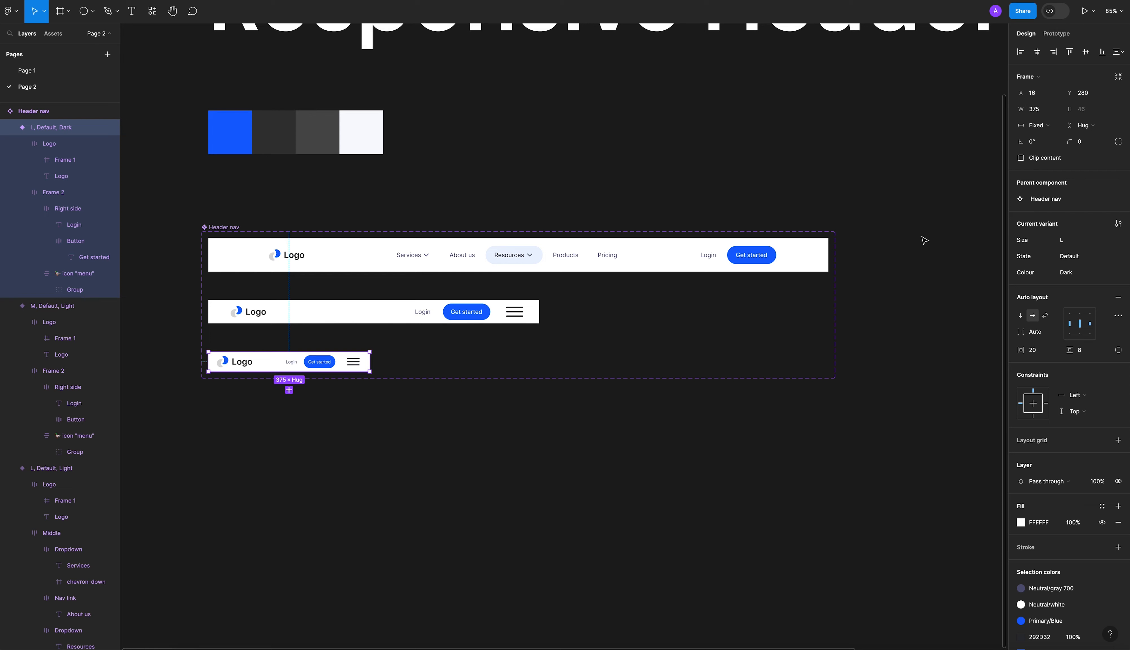
pyautogui.click(1113, 242)
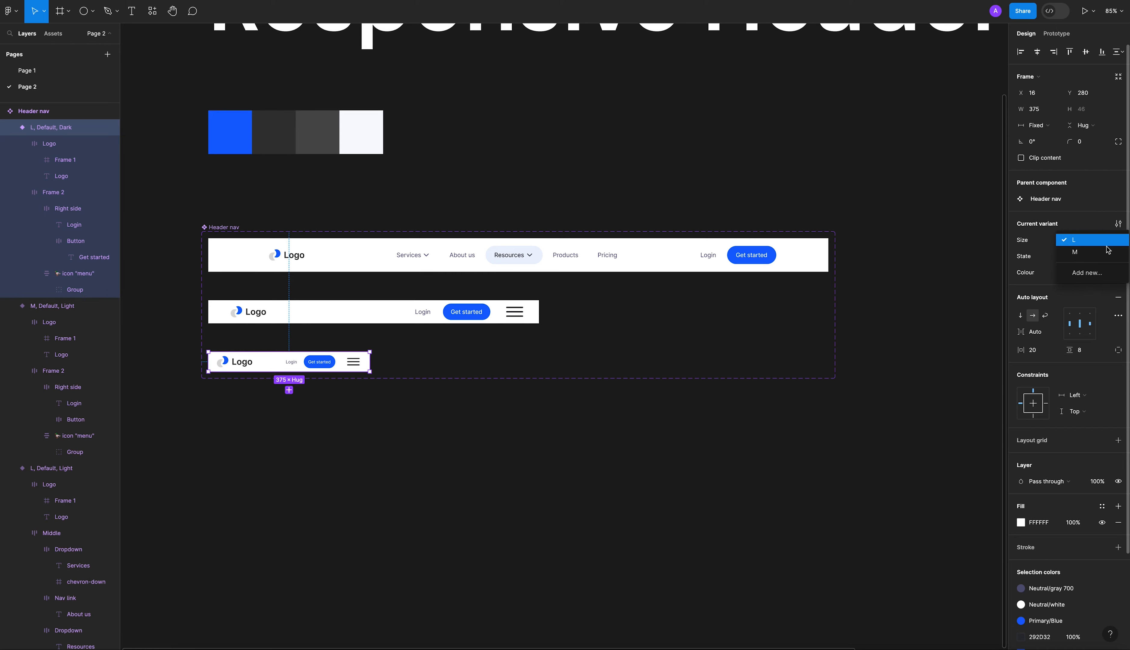
pyautogui.click(1080, 275)
pyautogui.write('S')
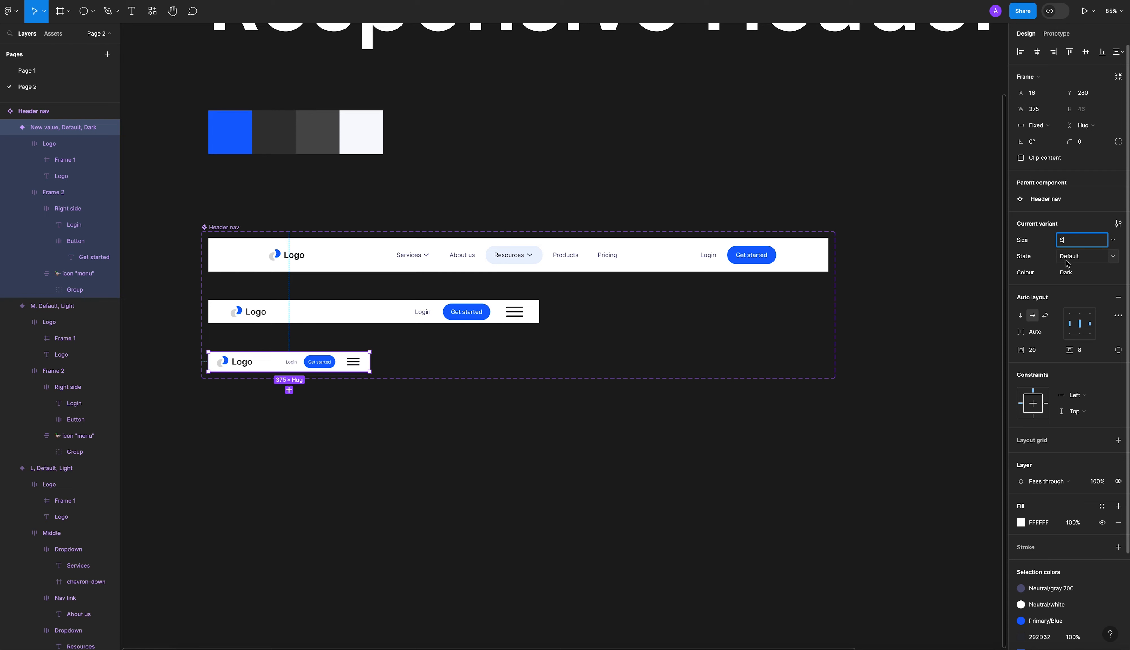
pyautogui.click(1083, 261)
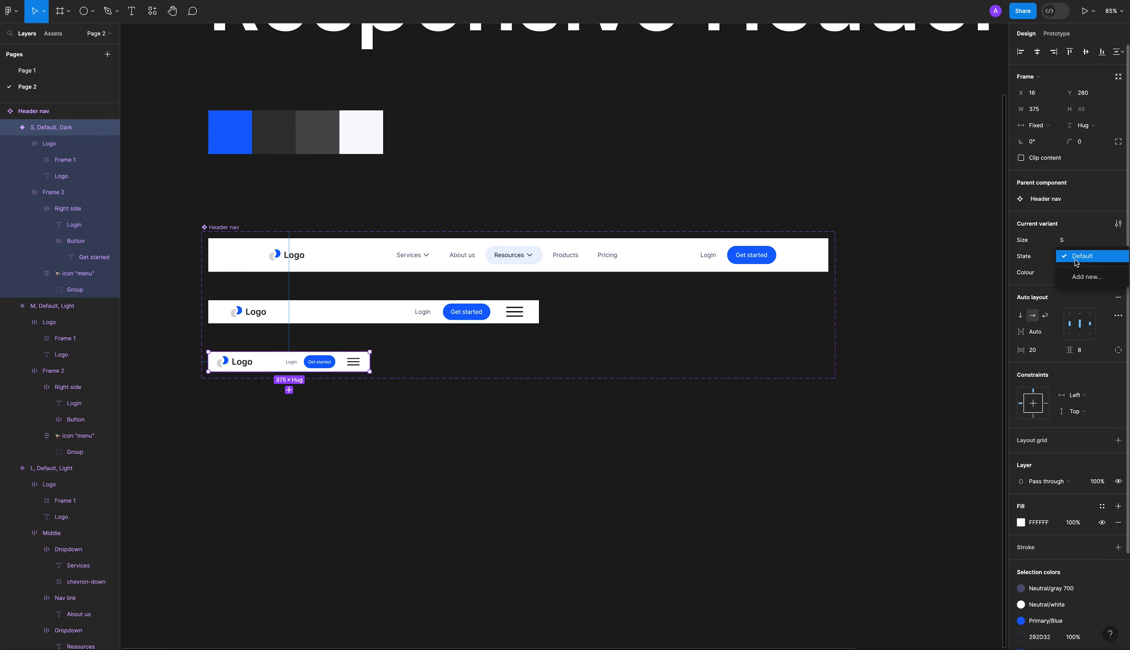
pyautogui.click(1111, 259)
pyautogui.click(1114, 274)
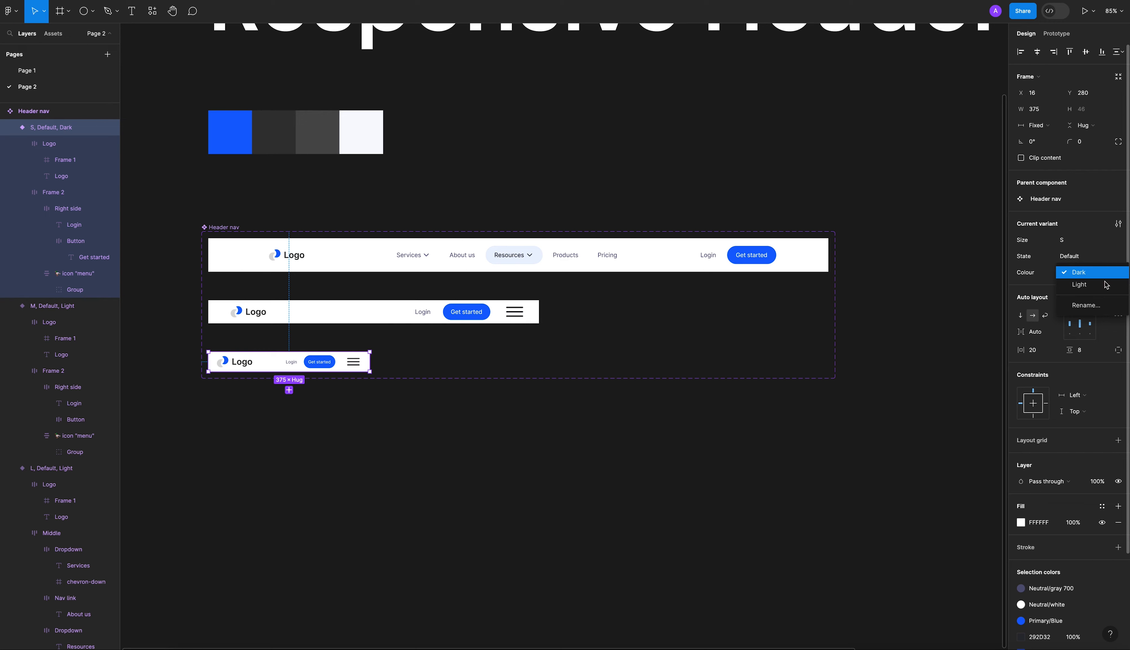
pyautogui.click(1080, 283)
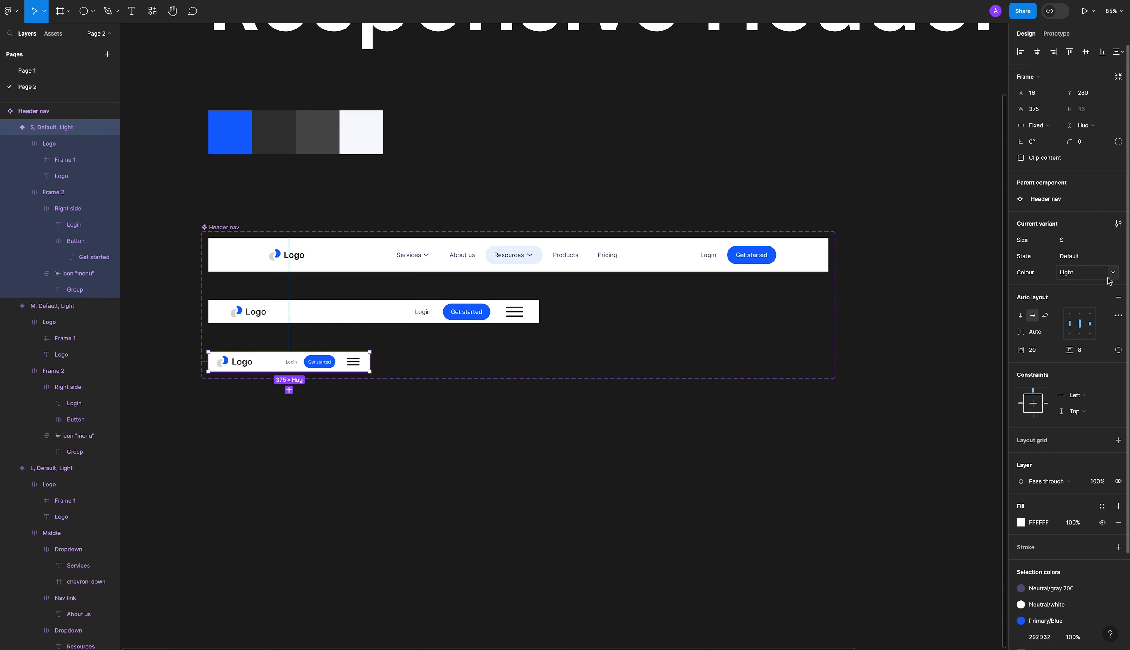
pyautogui.click(1116, 275)
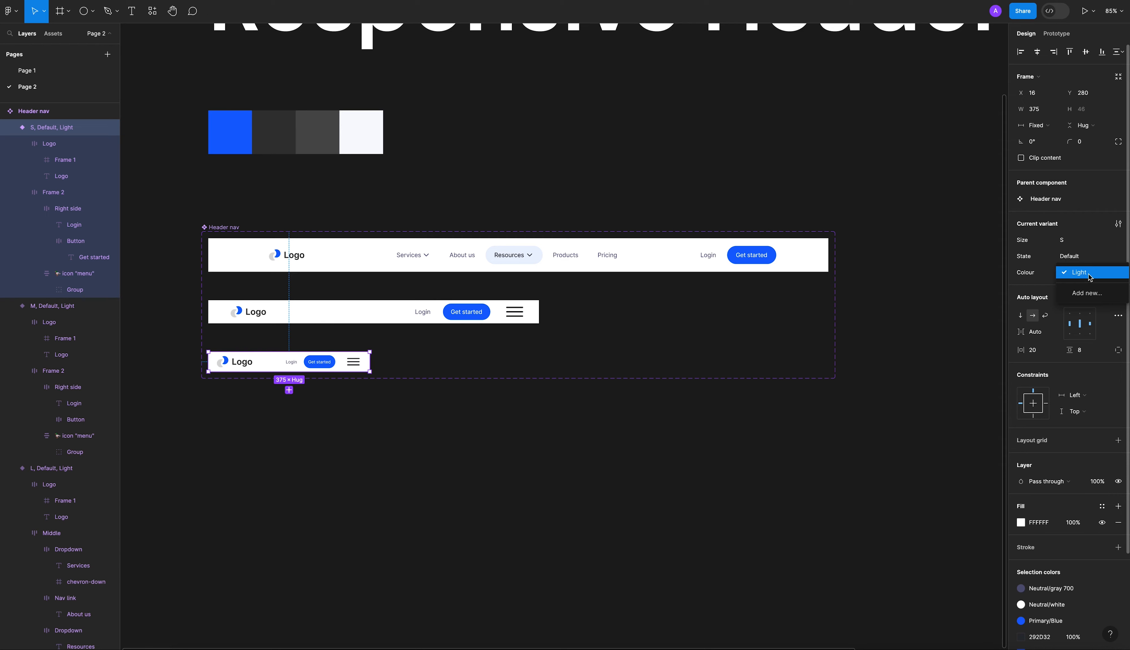
pyautogui.click(322, 230)
pyautogui.click(187, 212)
pyautogui.moveTo(210, 224); pyautogui.dragTo(847, 426)
pyautogui.click(652, 428)
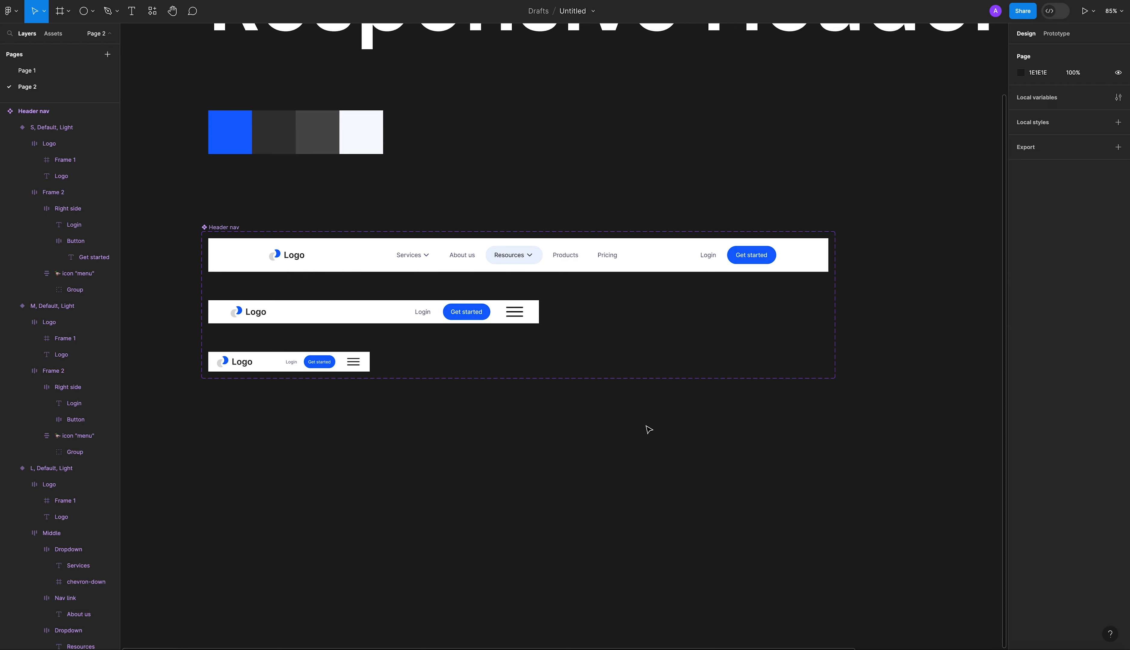
pyautogui.moveTo(403, 361); pyautogui.dragTo(351, 372)
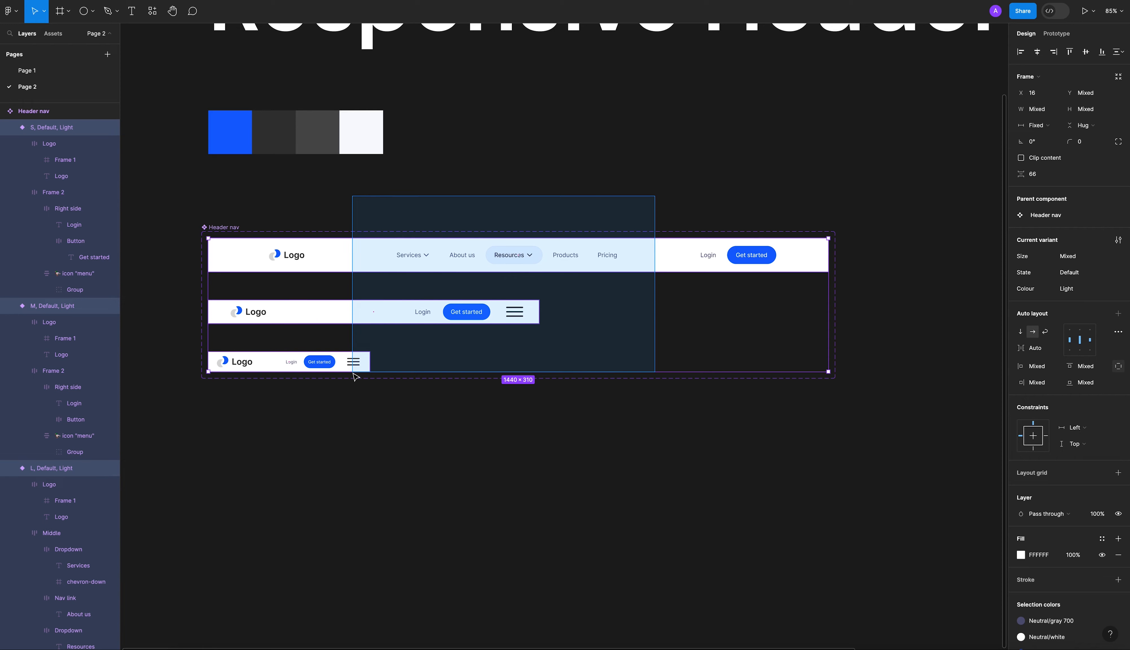
pyautogui.click(368, 432)
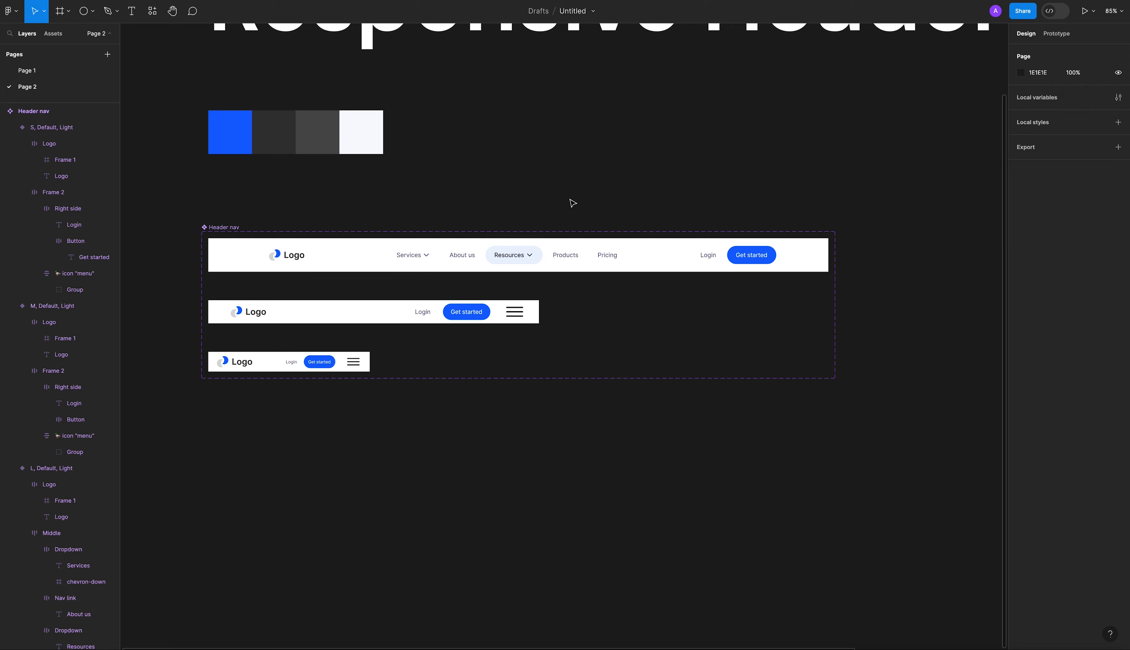
# Move the Header nav component set up to X -1727, Y -383, just below the colour swatches and aligned with their left edge.
pyautogui.scroll(-2, 572, 203)
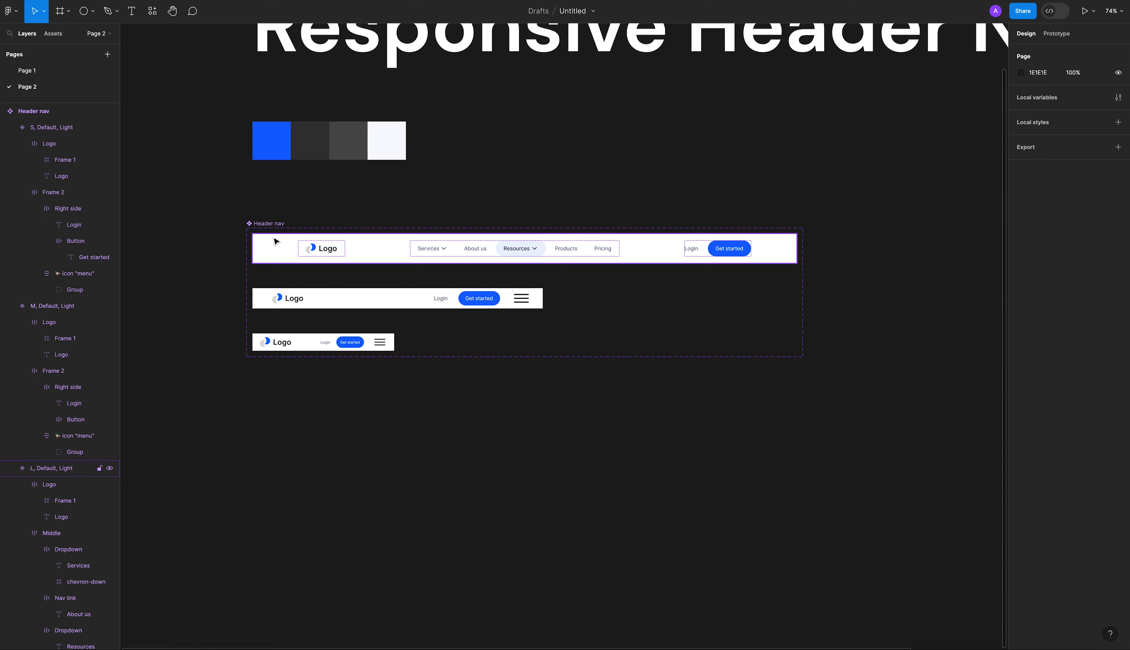
pyautogui.moveTo(276, 242); pyautogui.dragTo(286, 202)
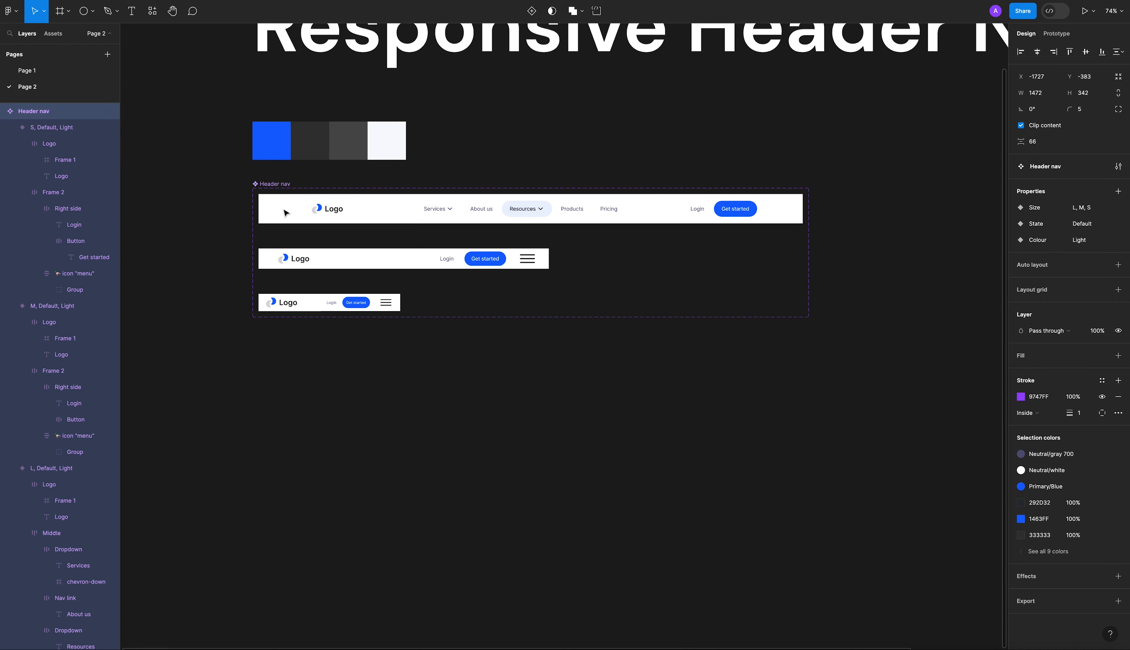
pyautogui.click(431, 371)
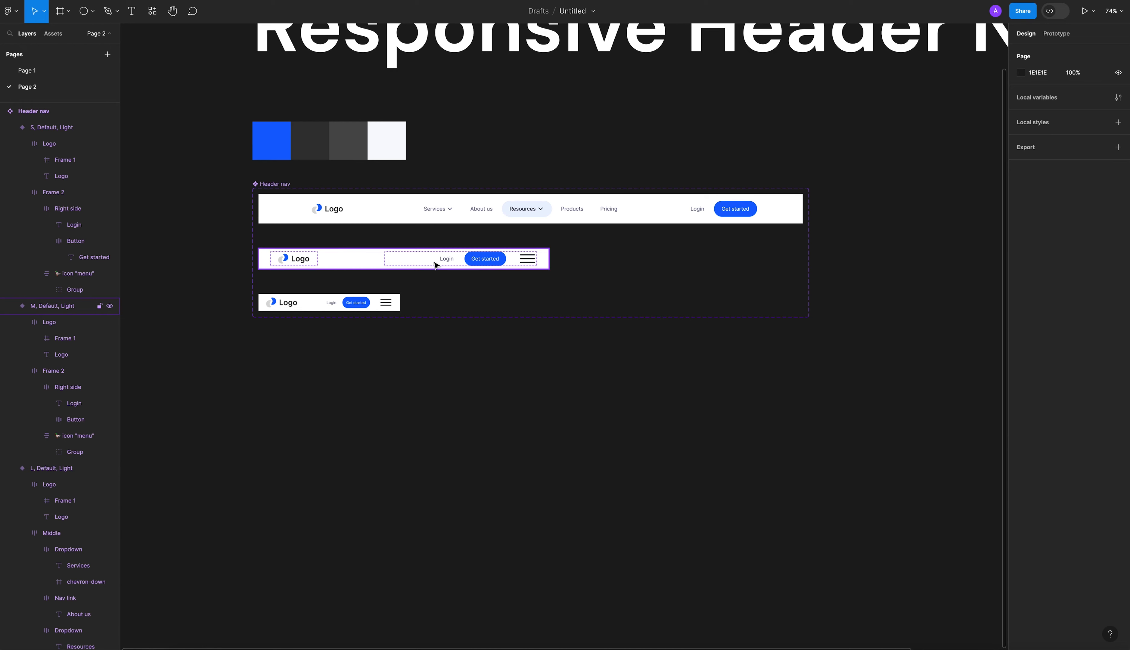
# Place an instance of the 1440 px desktop header variant below the Header nav component set.
pyautogui.click(597, 216)
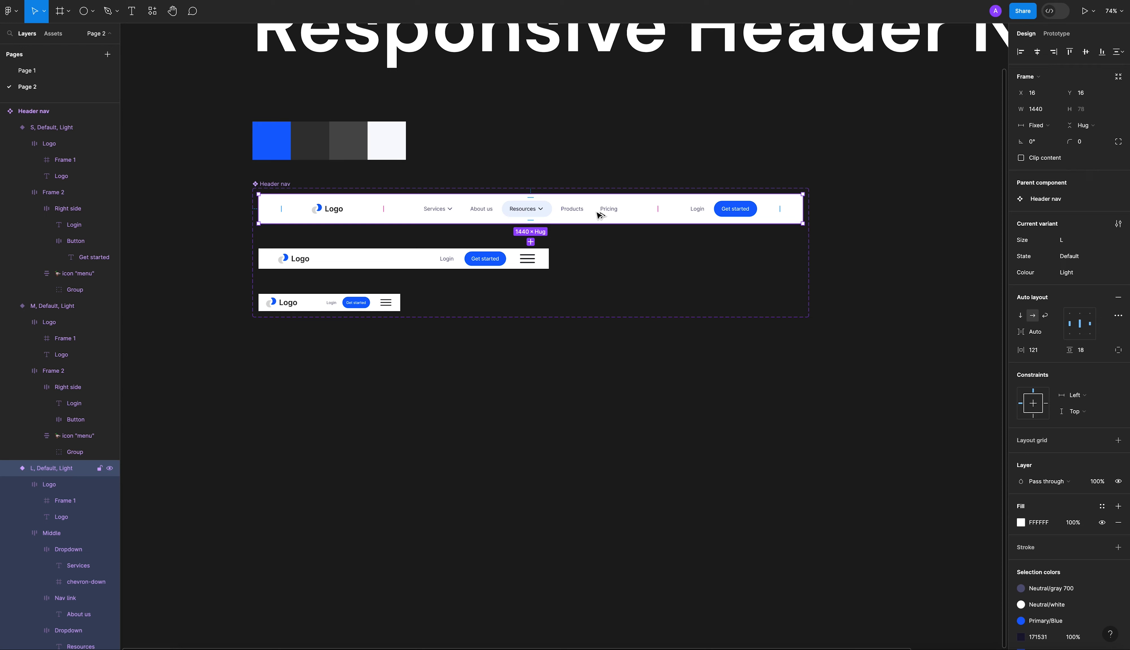
pyautogui.moveTo(600, 216); pyautogui.dragTo(588, 385)
pyautogui.click(623, 426)
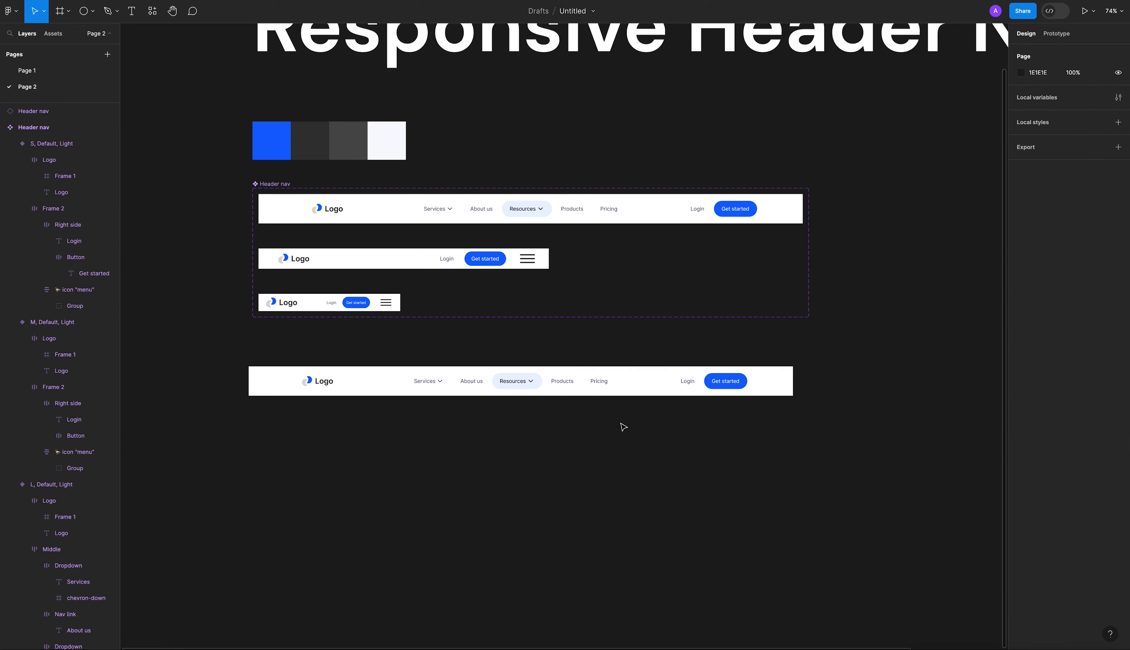
# Cycle the instance's Size property through M, S and L to test the variants, ending on S.
pyautogui.click(629, 392)
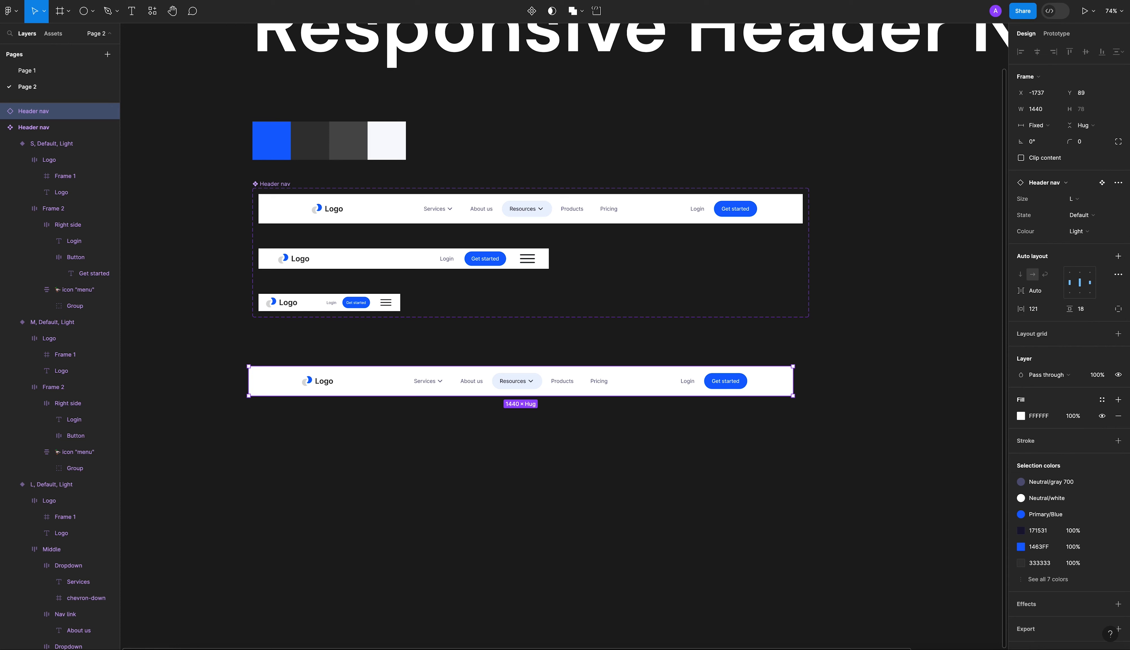
pyautogui.click(1099, 201)
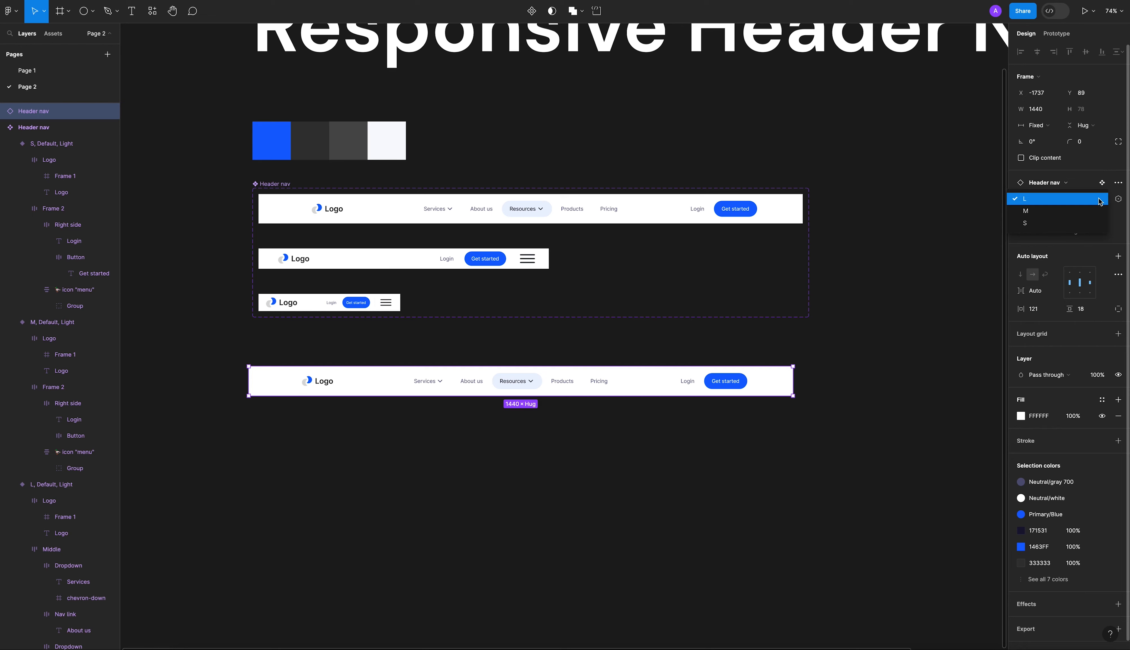
pyautogui.click(1091, 211)
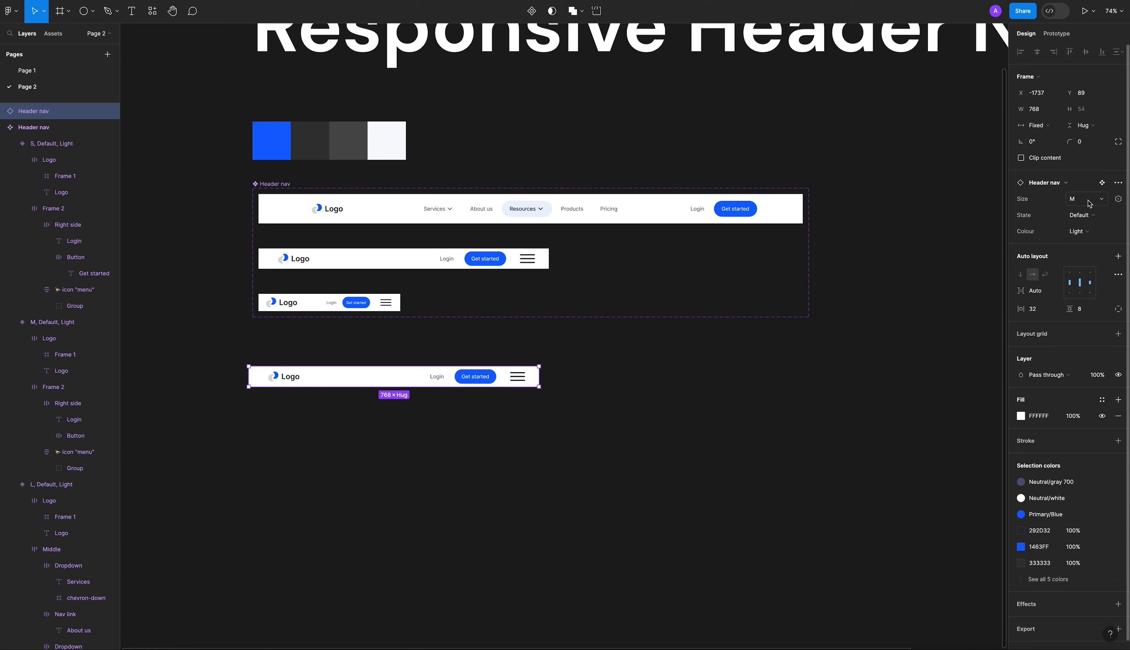
pyautogui.click(1092, 200)
pyautogui.click(1078, 212)
pyautogui.click(1075, 199)
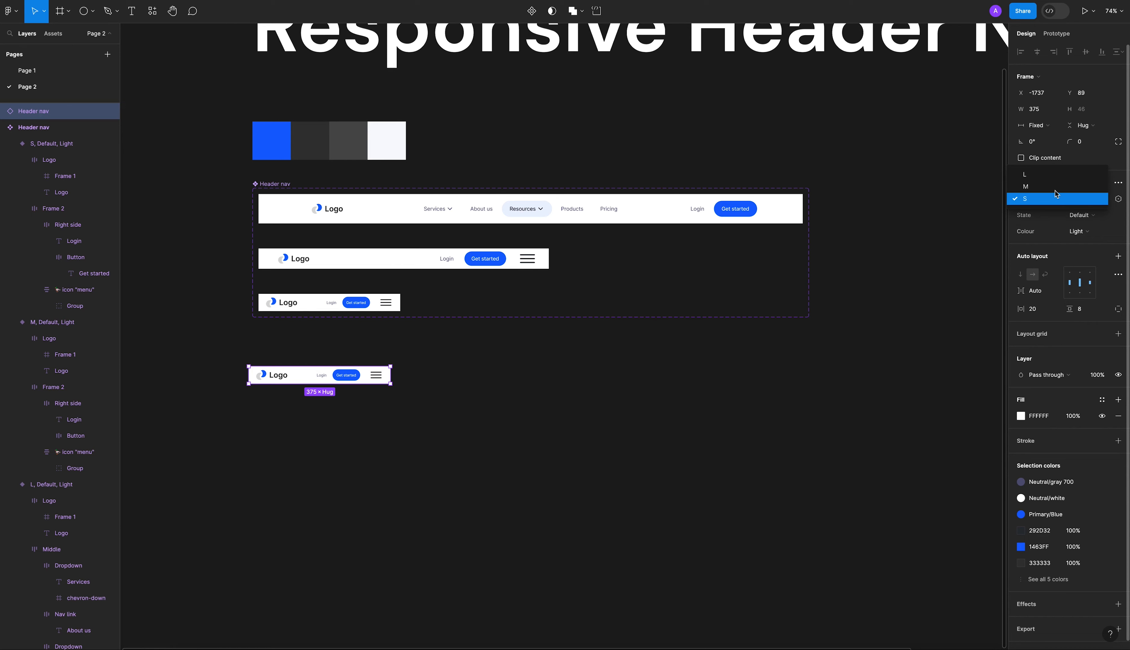
pyautogui.click(1053, 181)
pyautogui.click(1065, 197)
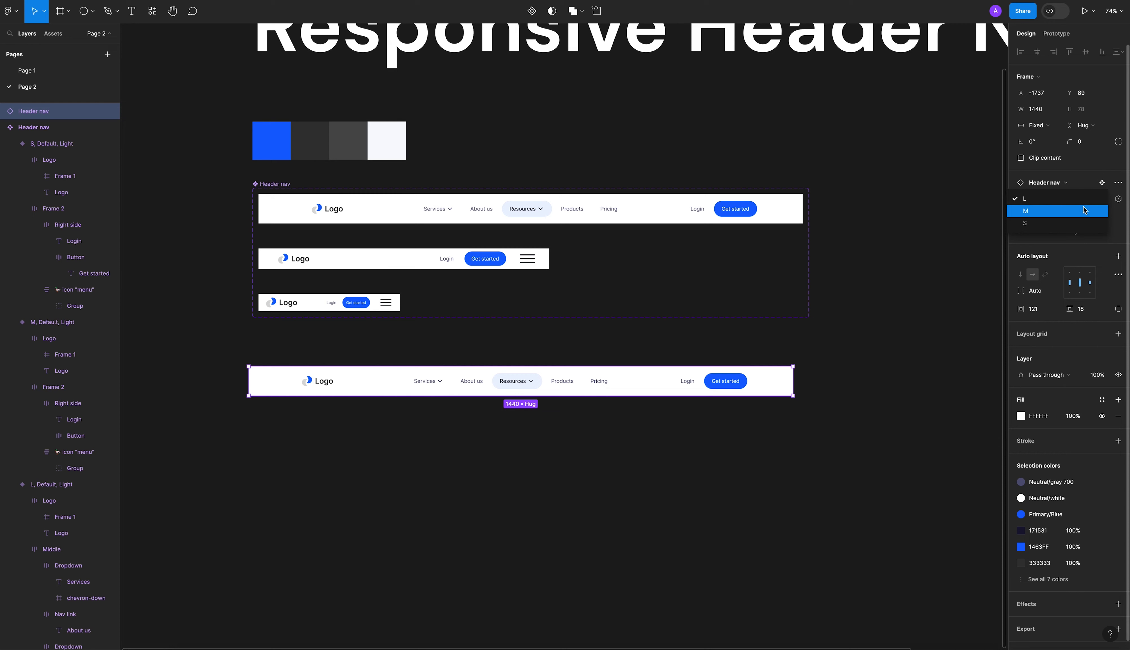
pyautogui.click(1085, 210)
pyautogui.click(1091, 204)
pyautogui.click(1078, 210)
pyautogui.click(1082, 200)
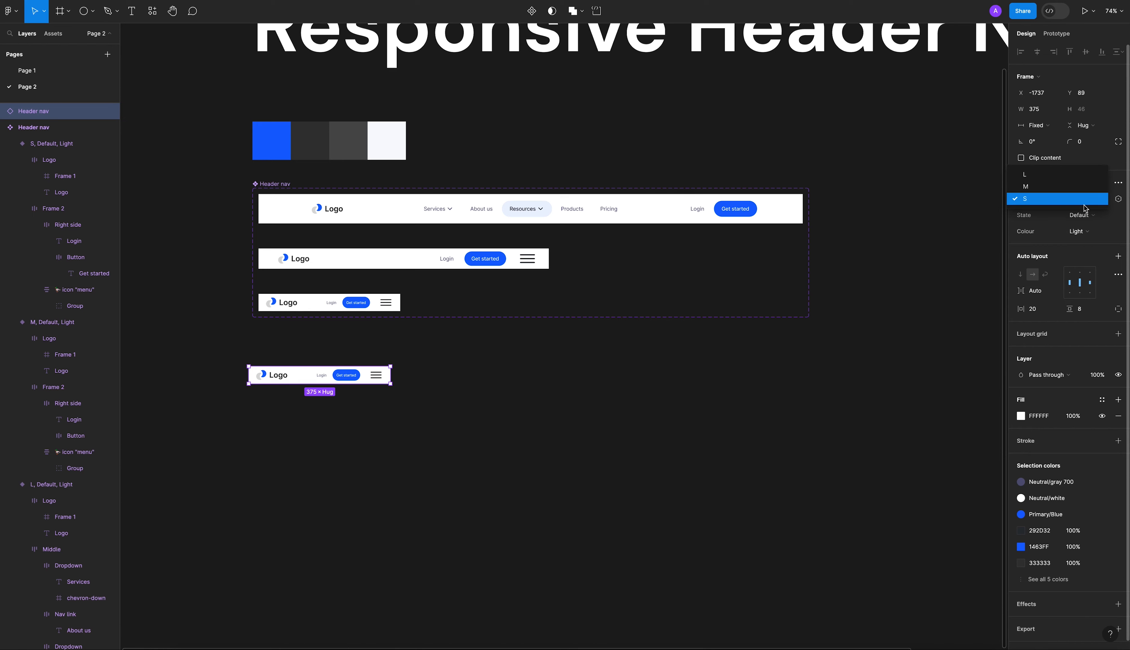
pyautogui.click(1085, 187)
pyautogui.click(1085, 204)
pyautogui.click(1070, 188)
pyautogui.click(1072, 200)
pyautogui.click(1070, 215)
pyautogui.click(1092, 203)
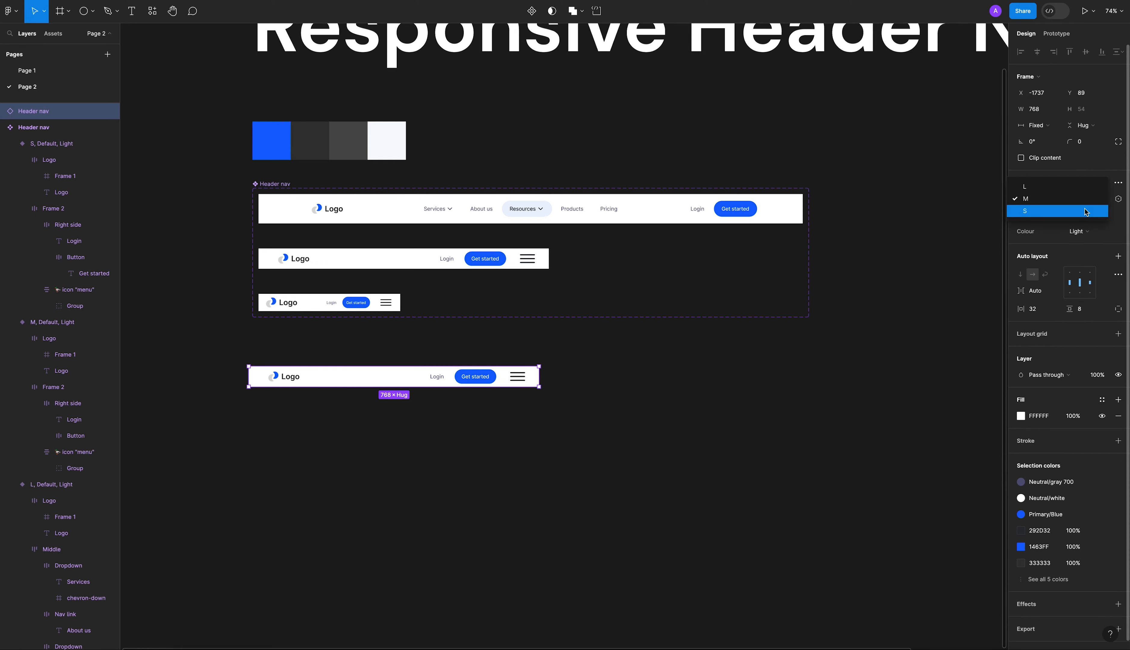
pyautogui.click(1087, 212)
# Delete the test header instance below the component set.
pyautogui.click(782, 399)
pyautogui.click(328, 381)
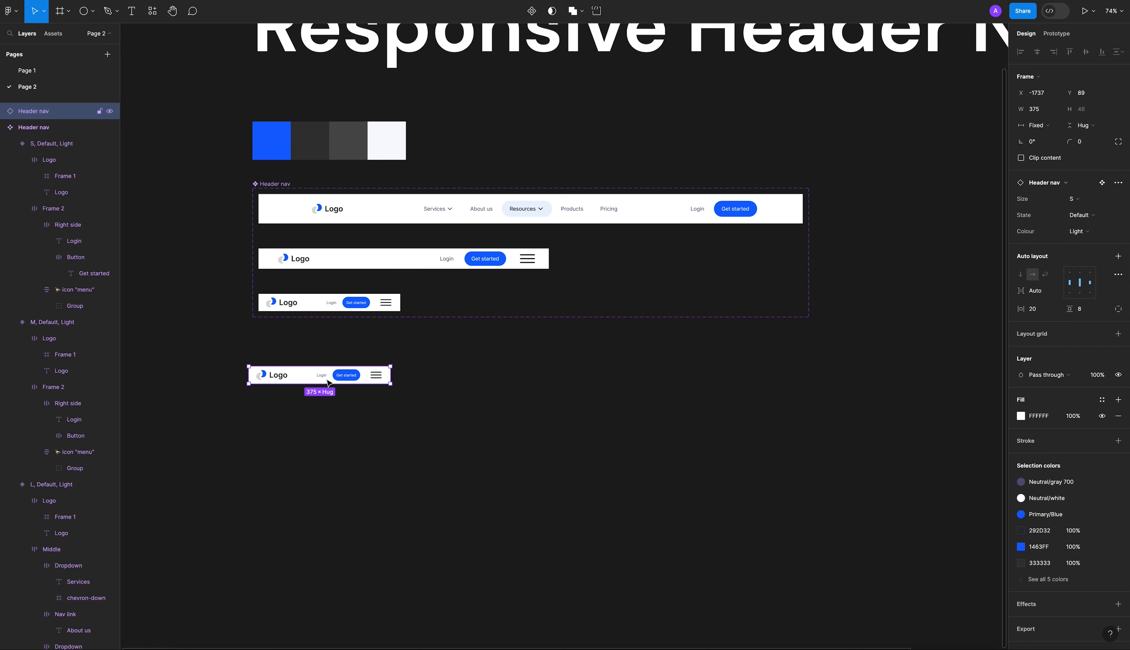
pyautogui.press('Delete')
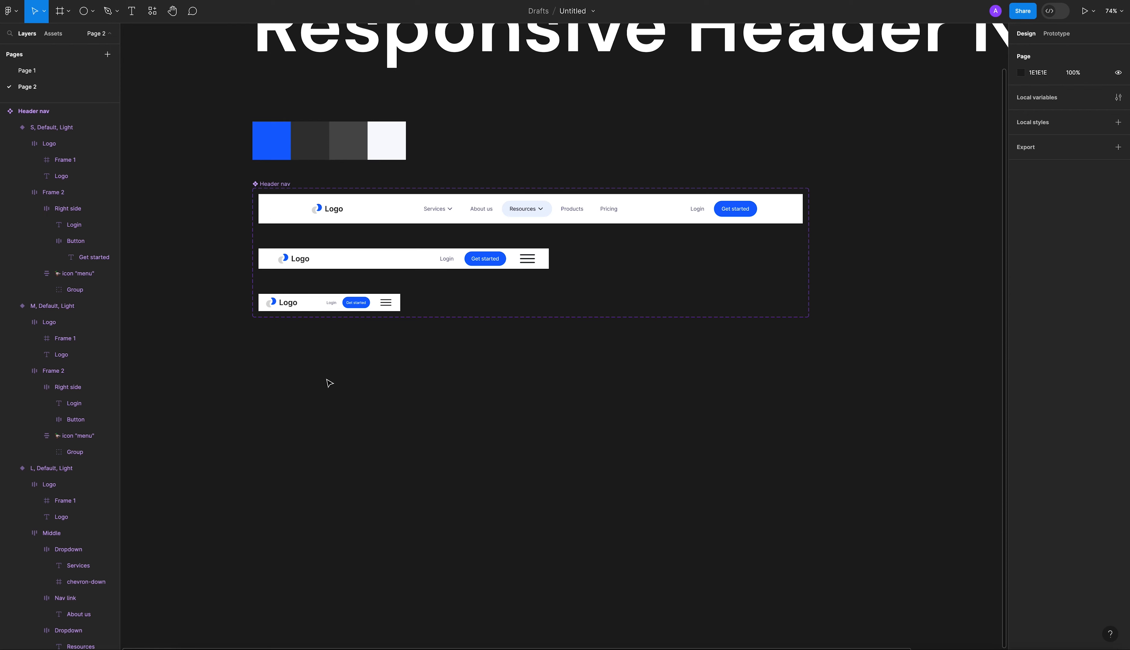
pyautogui.click(274, 184)
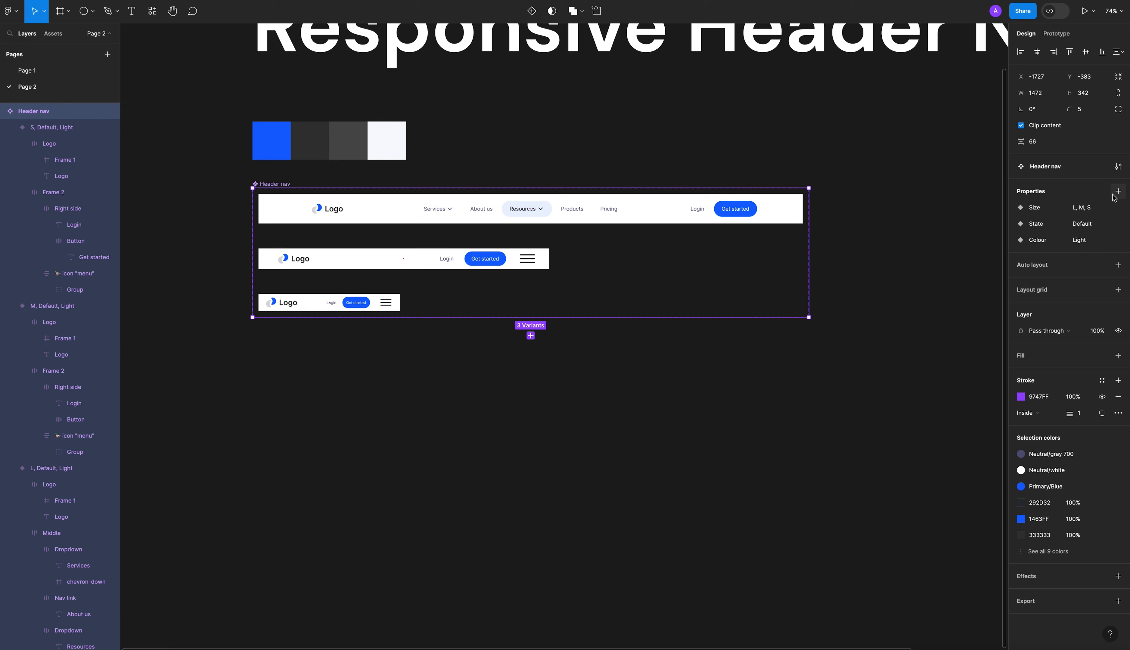
pyautogui.click(827, 354)
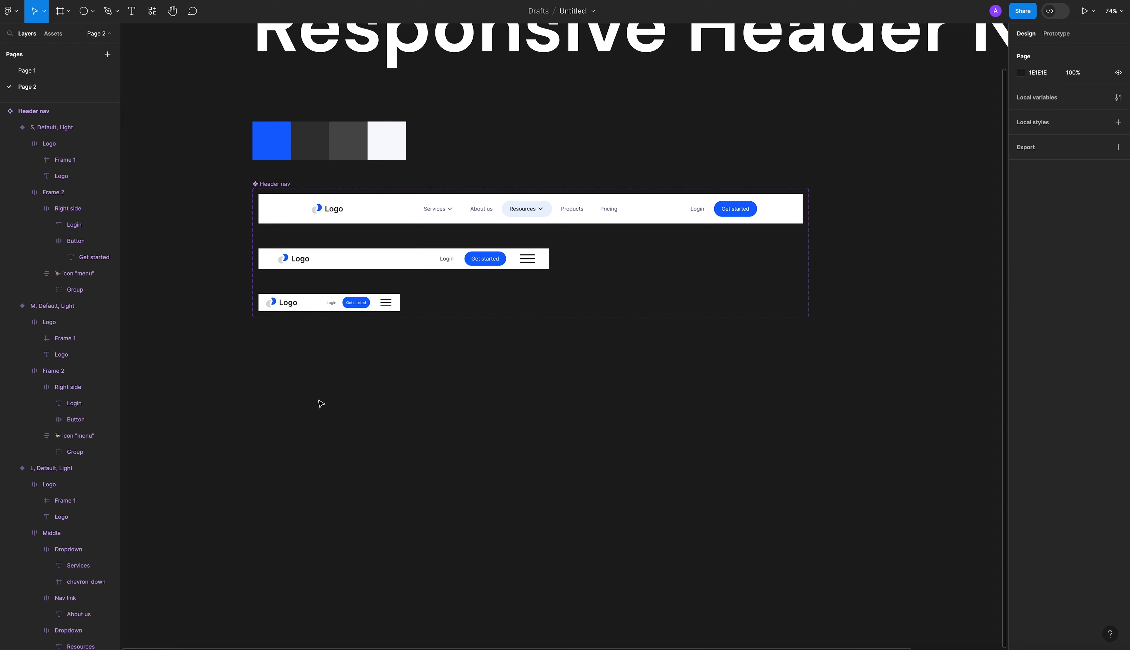
# Add a 1440 × 1024 Desktop frame and position it at X -1727, Y 99, directly below the Header nav component set.
pyautogui.scroll(-2, 316, 238)
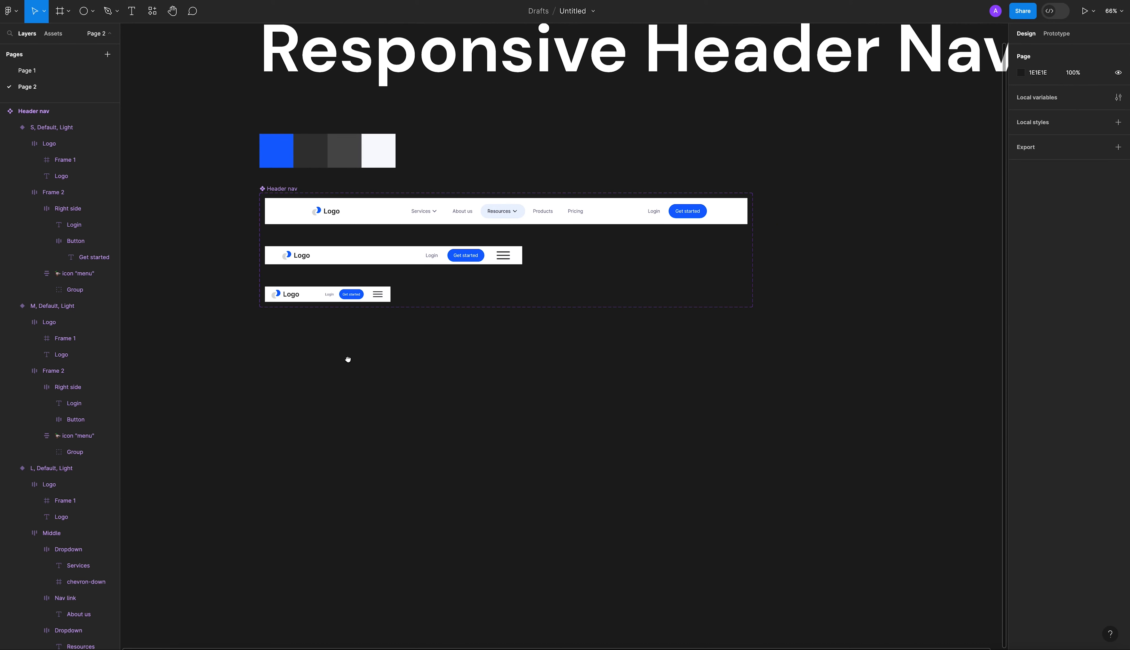
pyautogui.moveTo(347, 363); pyautogui.dragTo(338, 344)
pyautogui.scroll(-2, 338, 344)
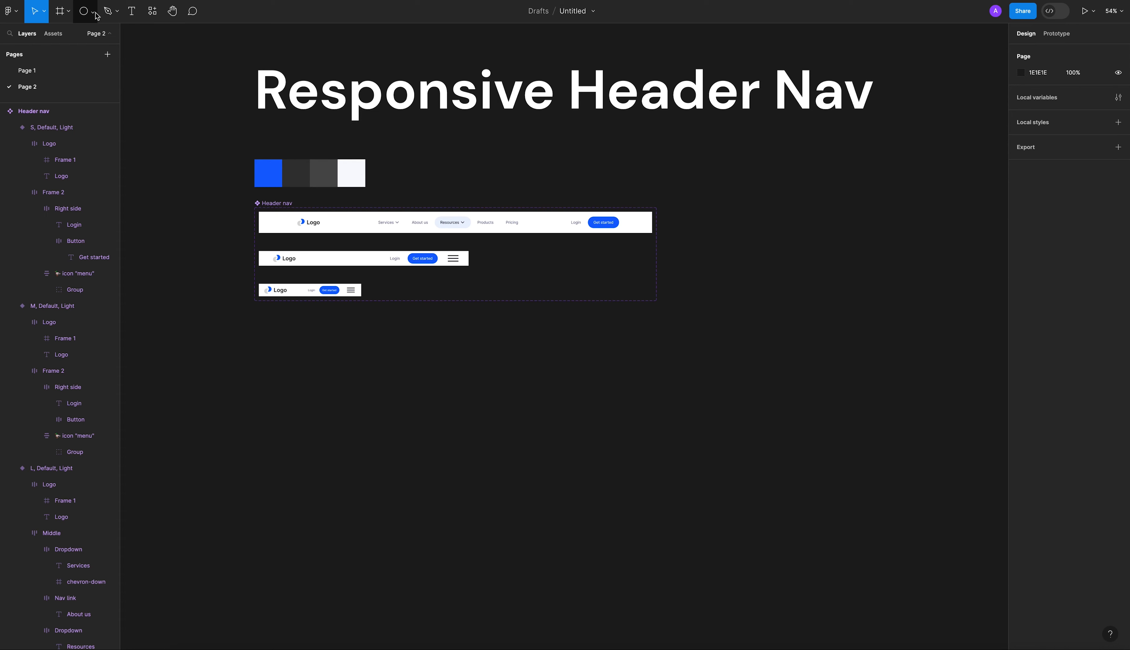
pyautogui.click(68, 11)
pyautogui.click(67, 34)
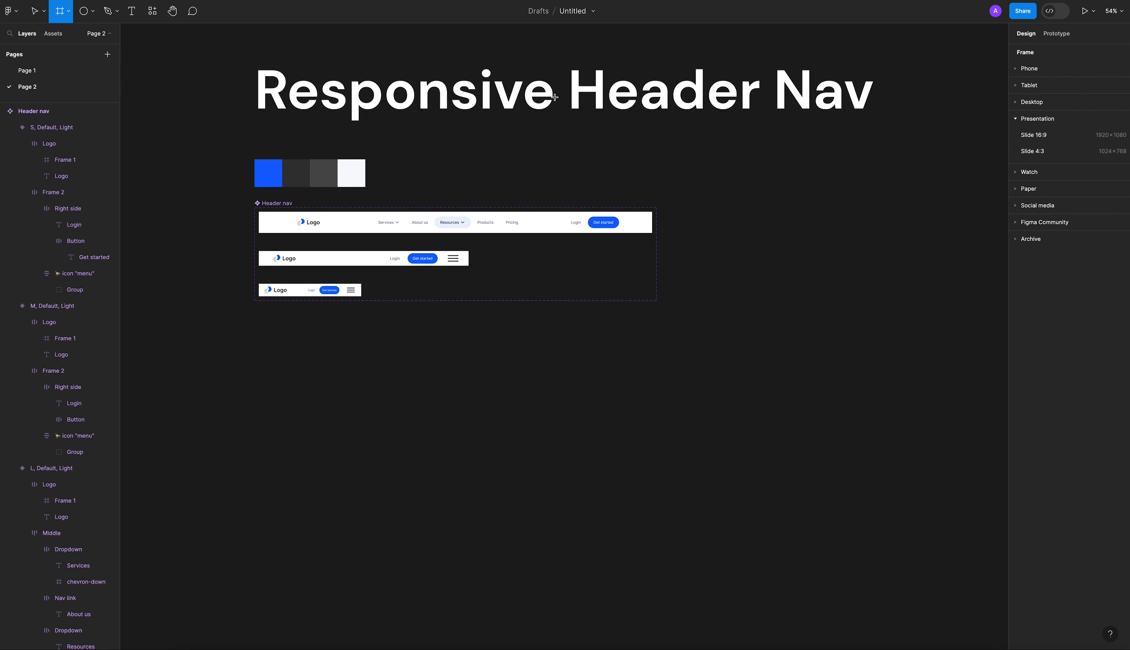
pyautogui.click(1016, 118)
pyautogui.click(1016, 102)
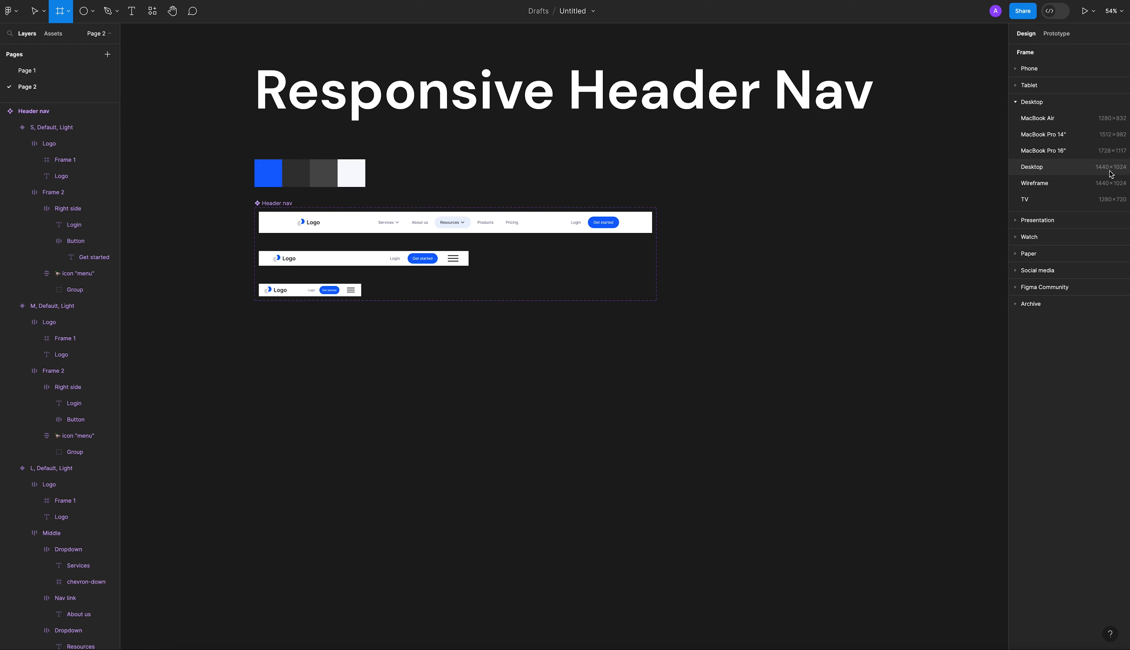
pyautogui.click(1067, 172)
pyautogui.press('Escape')
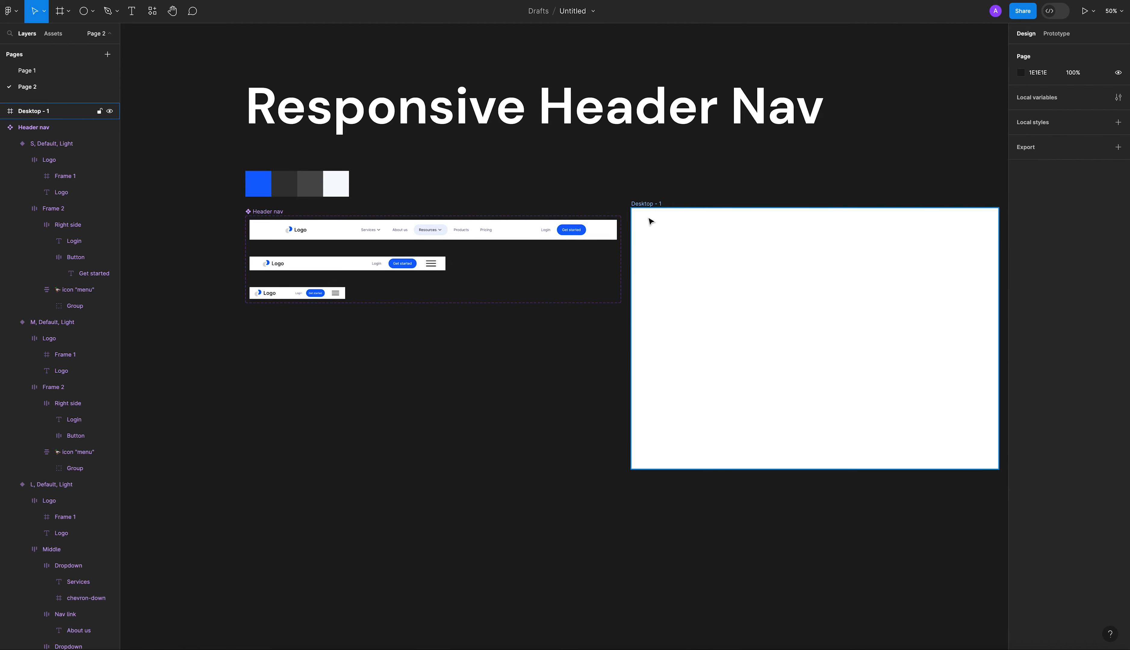
pyautogui.moveTo(653, 207); pyautogui.dragTo(266, 338)
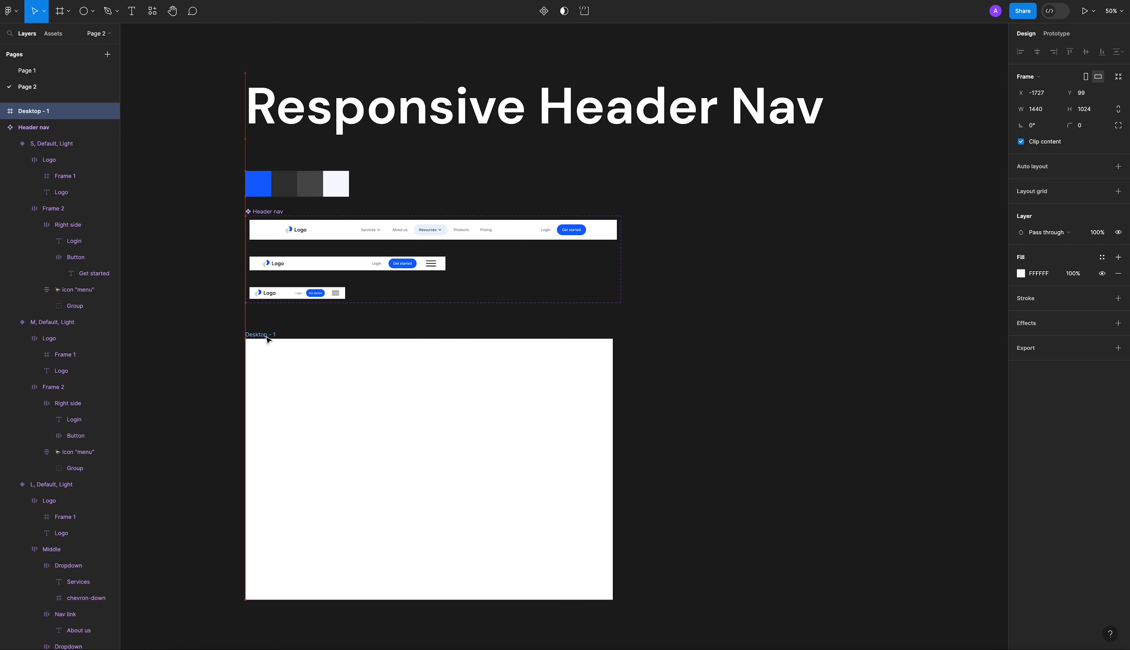
pyautogui.press('Escape')
# Place an instance of the desktop header variant at X 0, Y 0 inside the Desktop frame.
pyautogui.click(346, 234)
pyautogui.moveTo(346, 234); pyautogui.dragTo(344, 356)
pyautogui.click(306, 399)
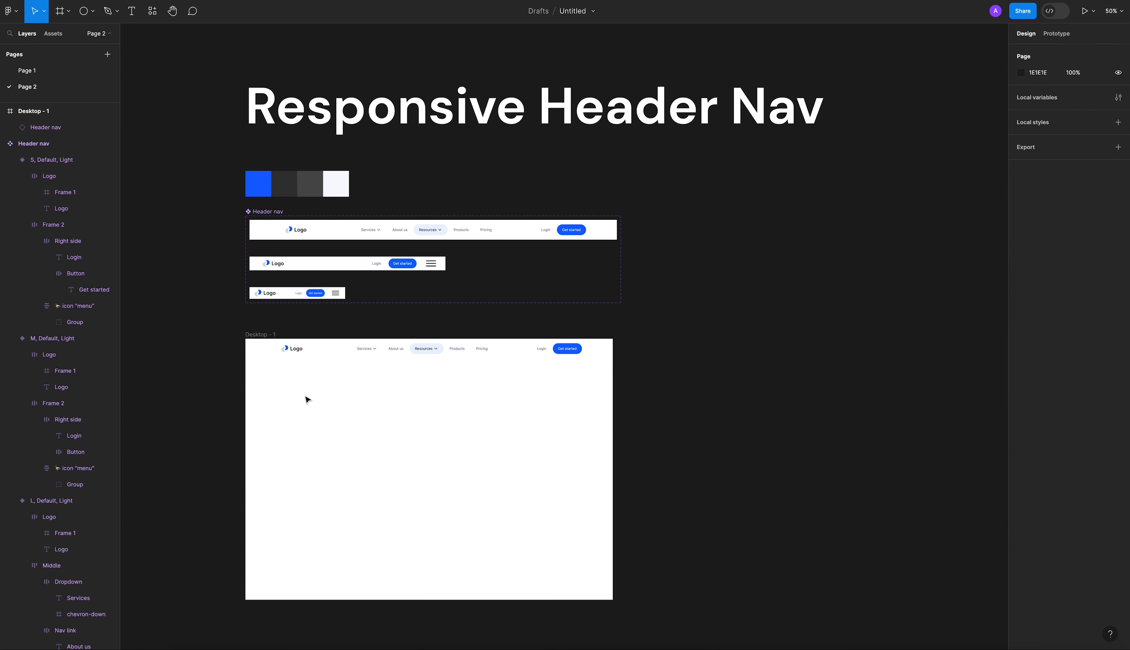
# Add a 1 px inside stroke to the bottom edge only of the header instance in the Desktop frame.
pyautogui.click(325, 355)
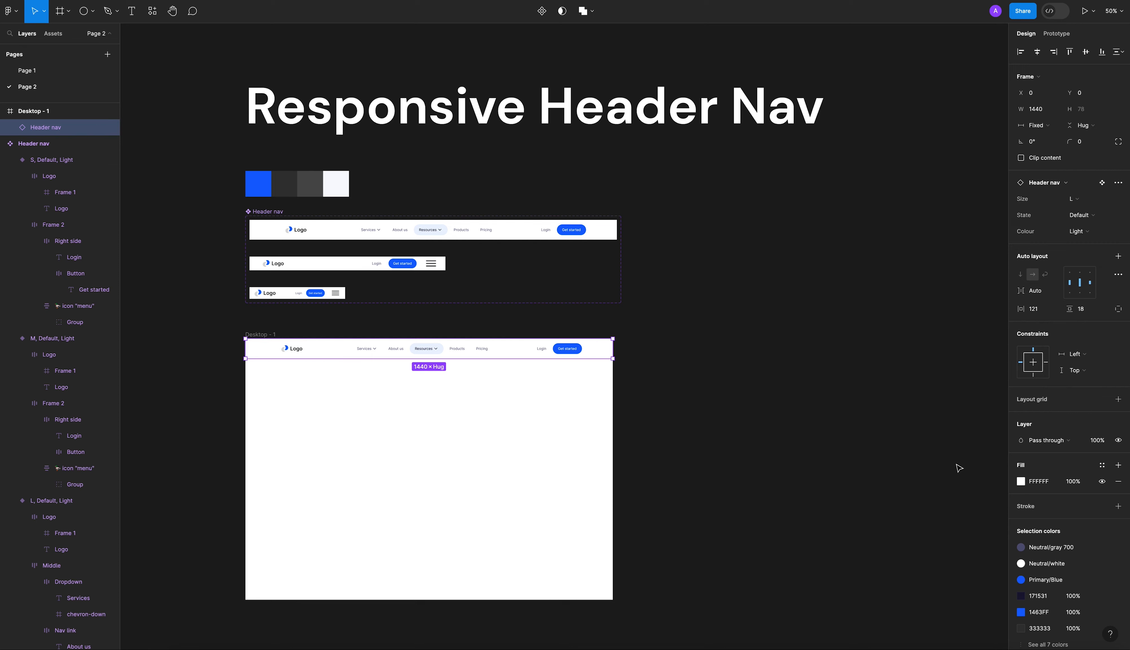
pyautogui.scroll(-3, 1089, 449)
pyautogui.click(1101, 429)
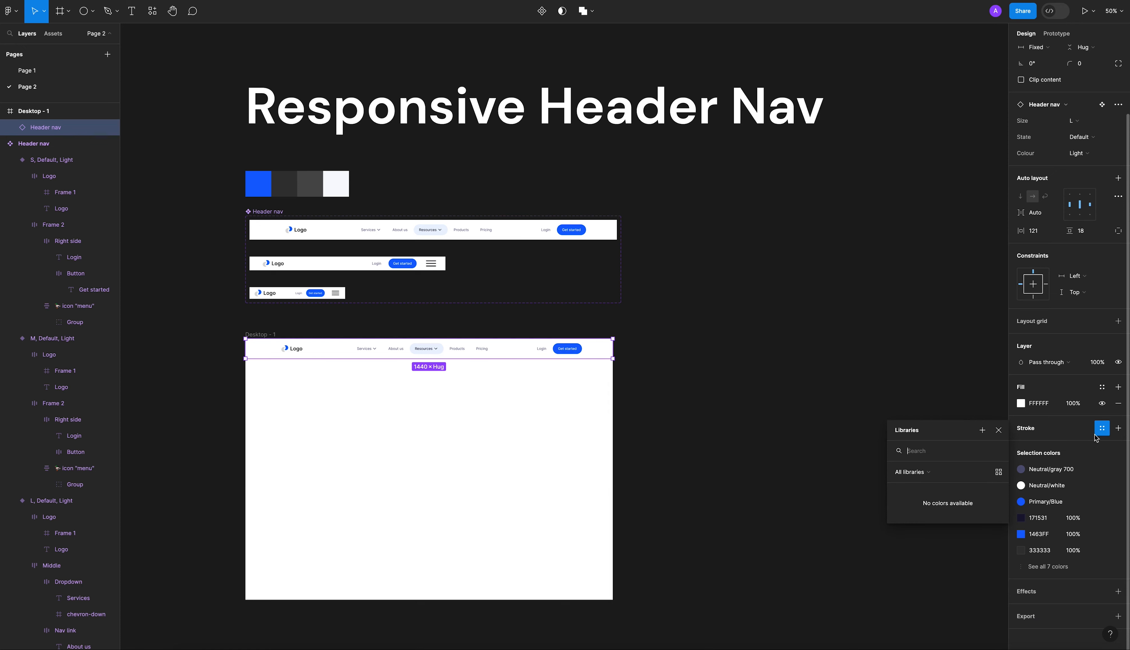
pyautogui.click(1101, 429)
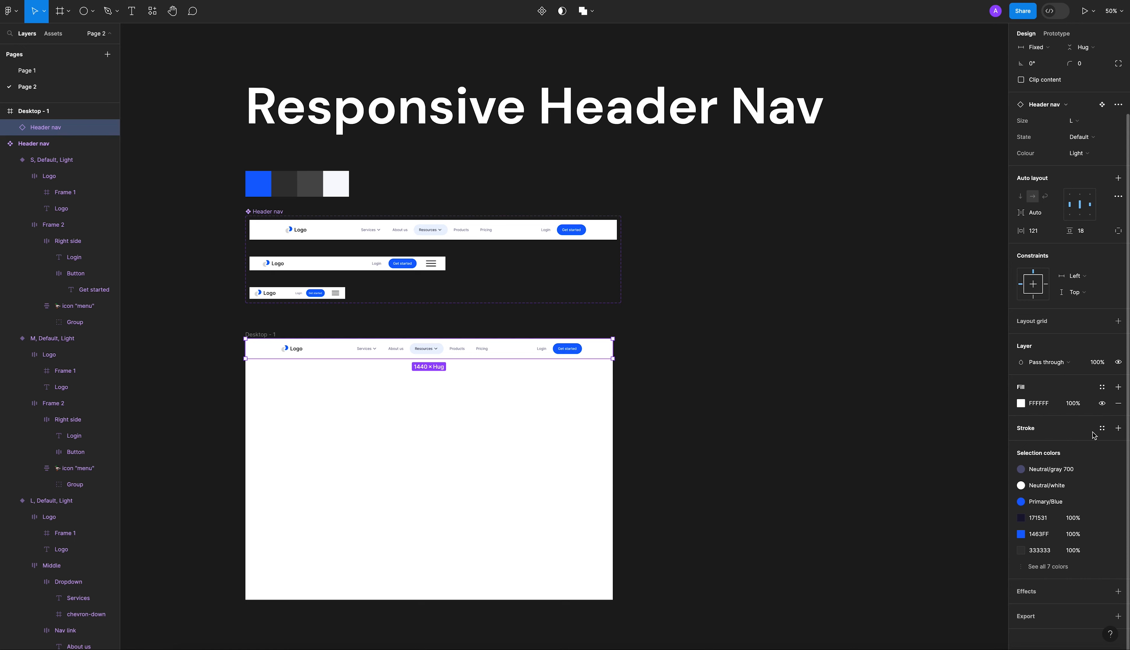
pyautogui.click(1117, 428)
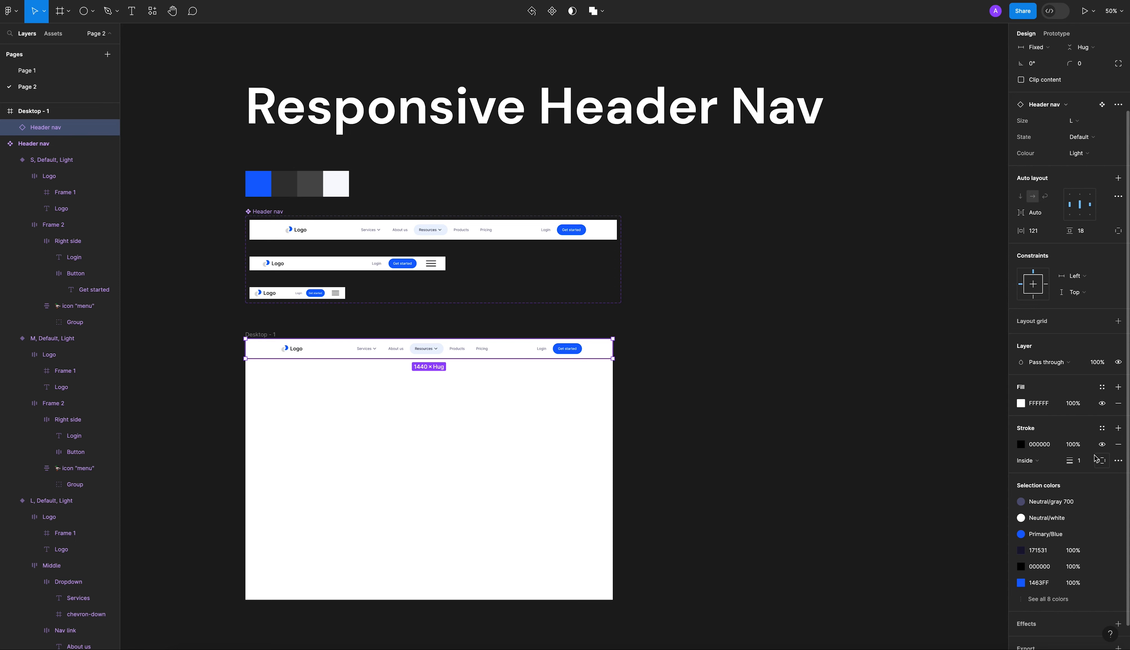
pyautogui.click(1118, 460)
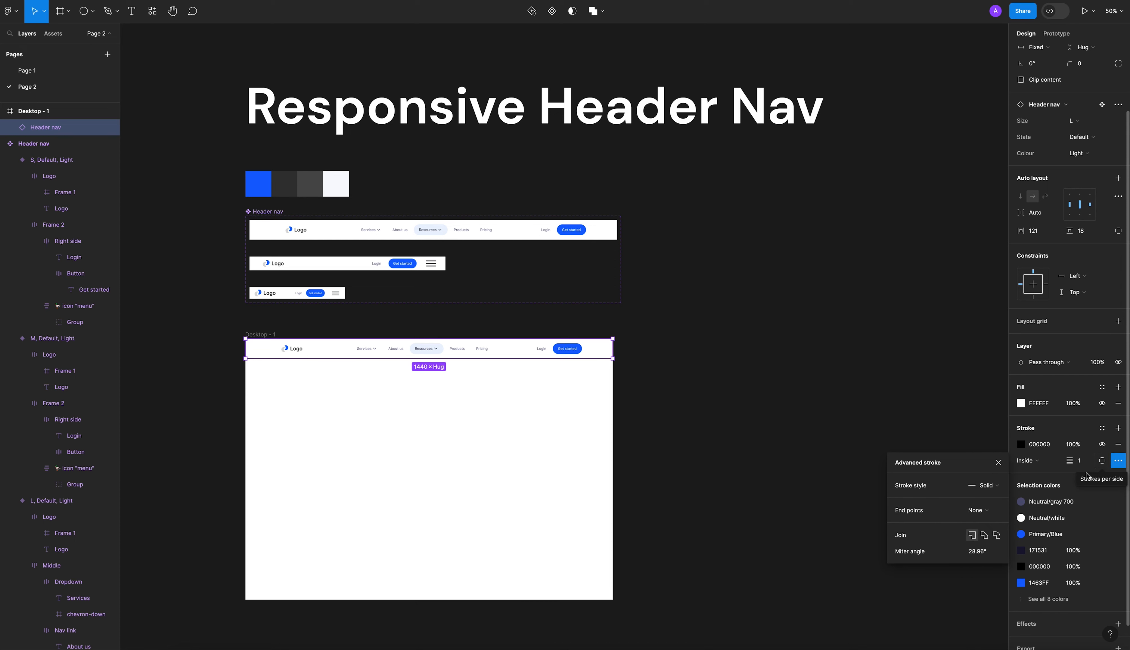
pyautogui.click(1101, 460)
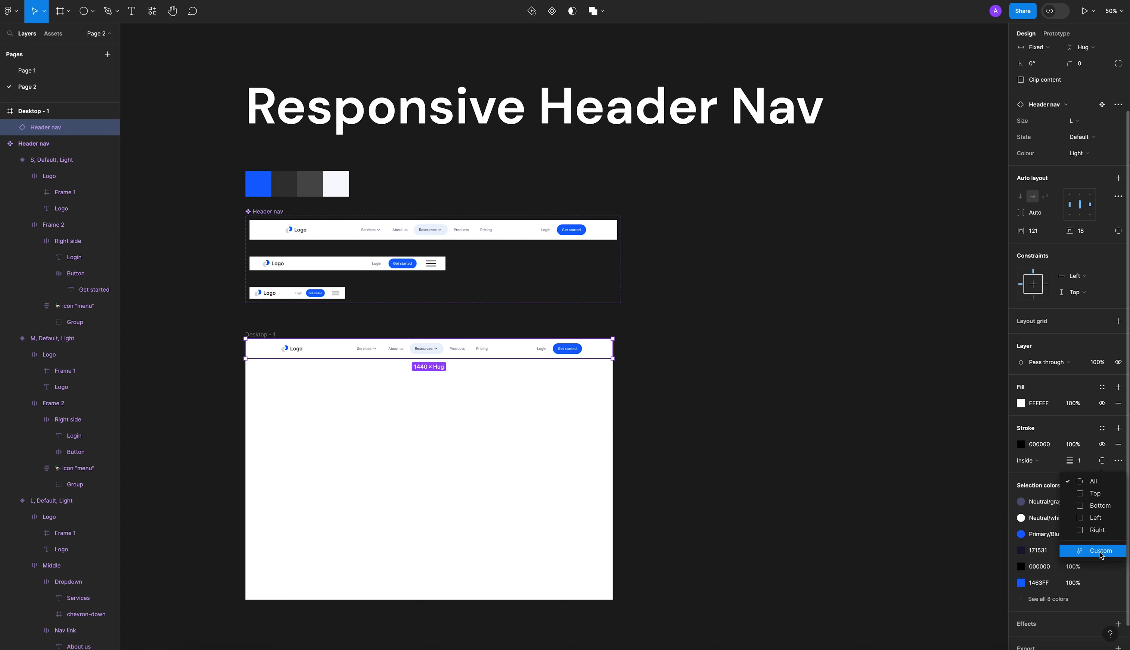
pyautogui.click(1091, 506)
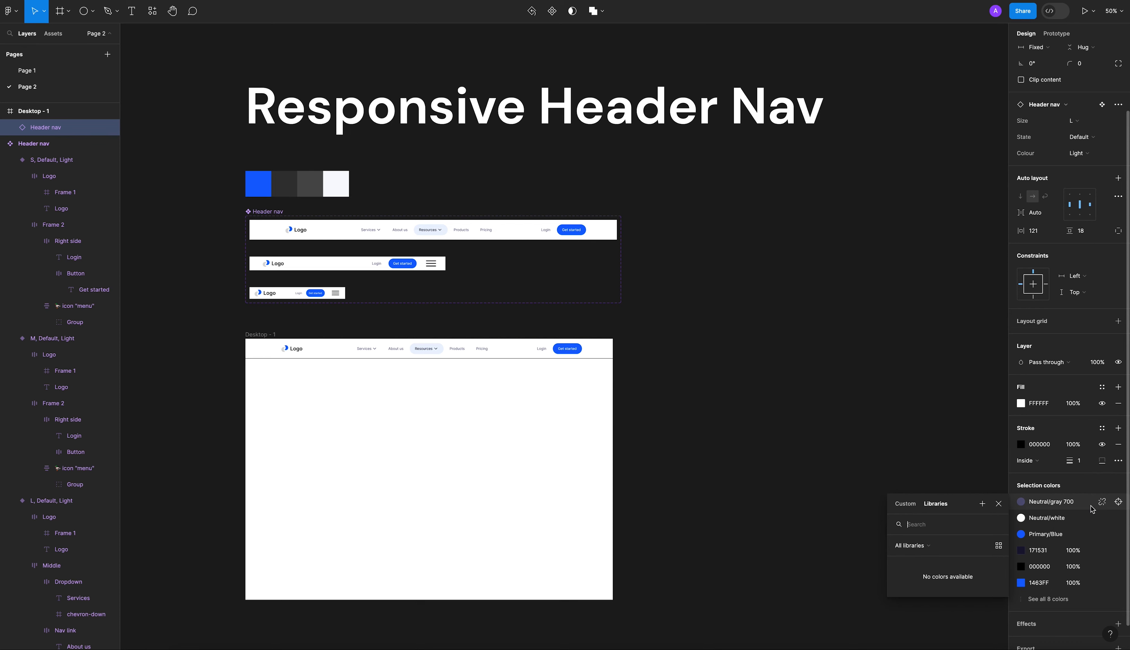
pyautogui.click(1085, 464)
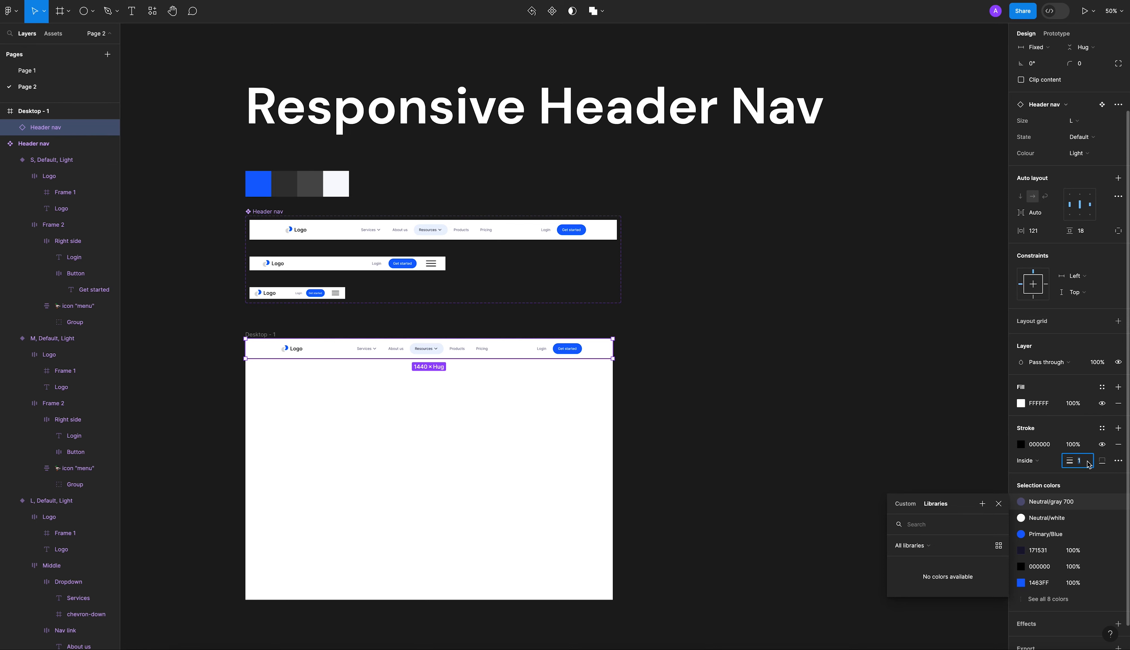
pyautogui.click(1021, 445)
pyautogui.click(901, 532)
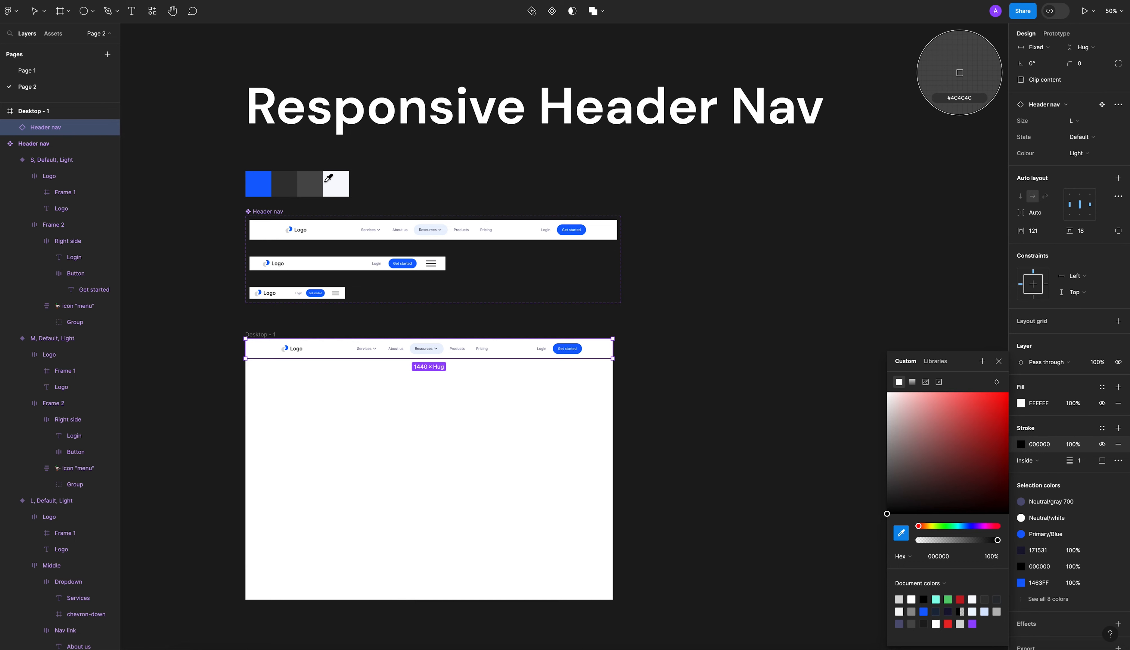
pyautogui.press('Escape')
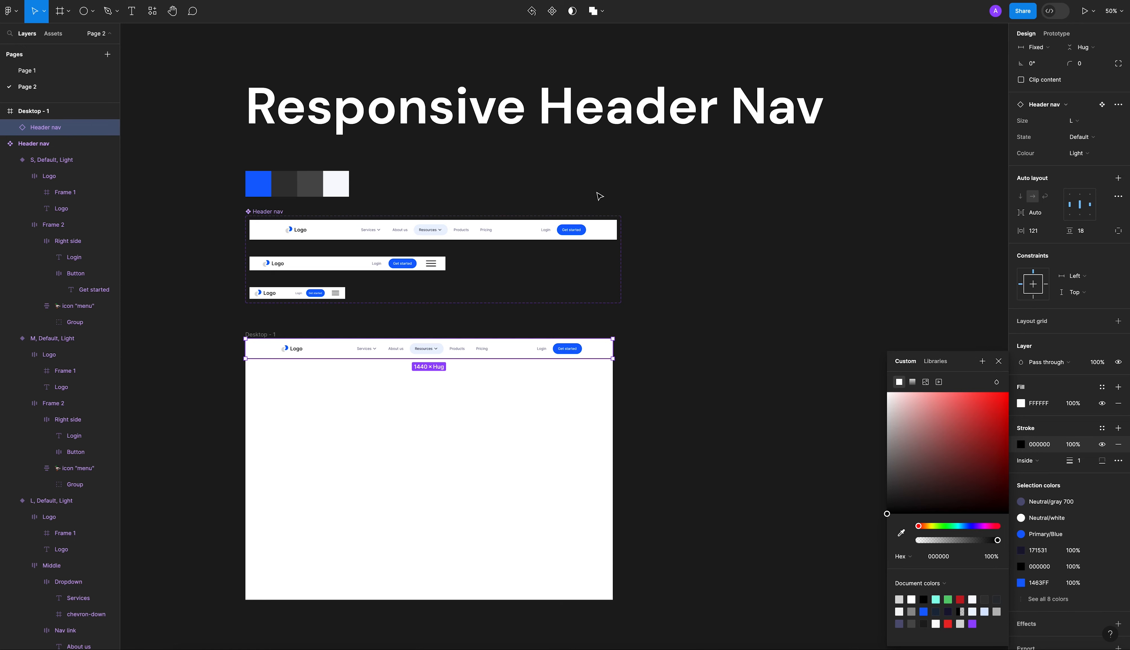
pyautogui.click(655, 361)
# Change the bottom stroke of the header instance in the Desktop frame to a light grey.
pyautogui.click(608, 353)
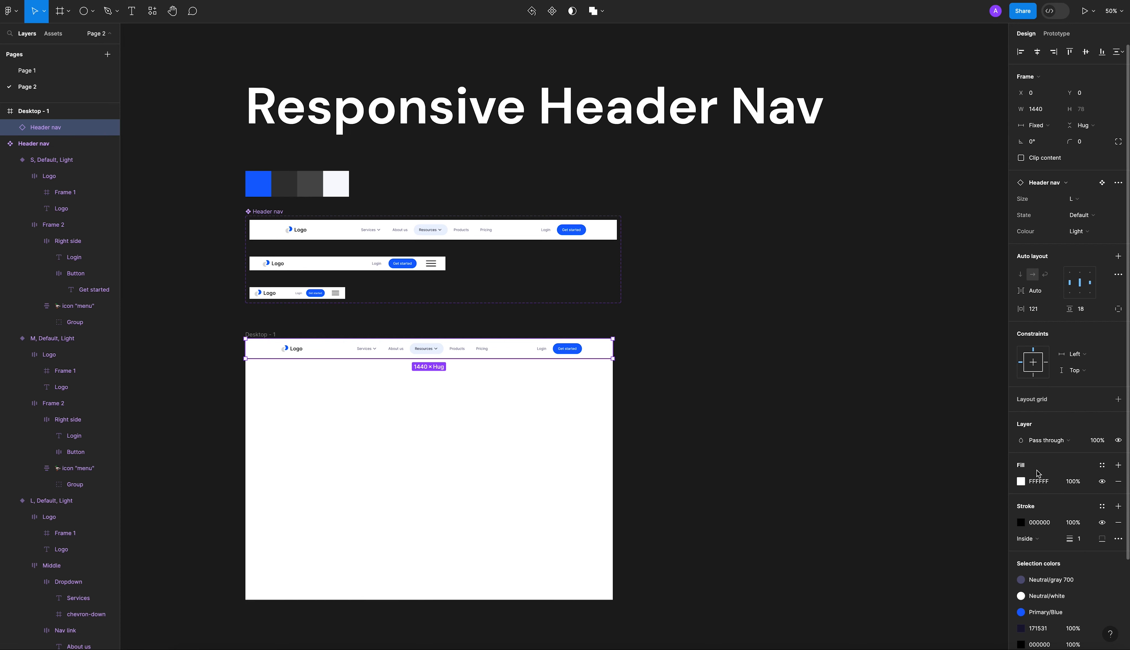
pyautogui.click(1023, 522)
pyautogui.moveTo(913, 460)
pyautogui.mouseDown()
pyautogui.moveTo(875, 464)
pyautogui.moveTo(835, 417)
pyautogui.mouseUp()
pyautogui.click(829, 414)
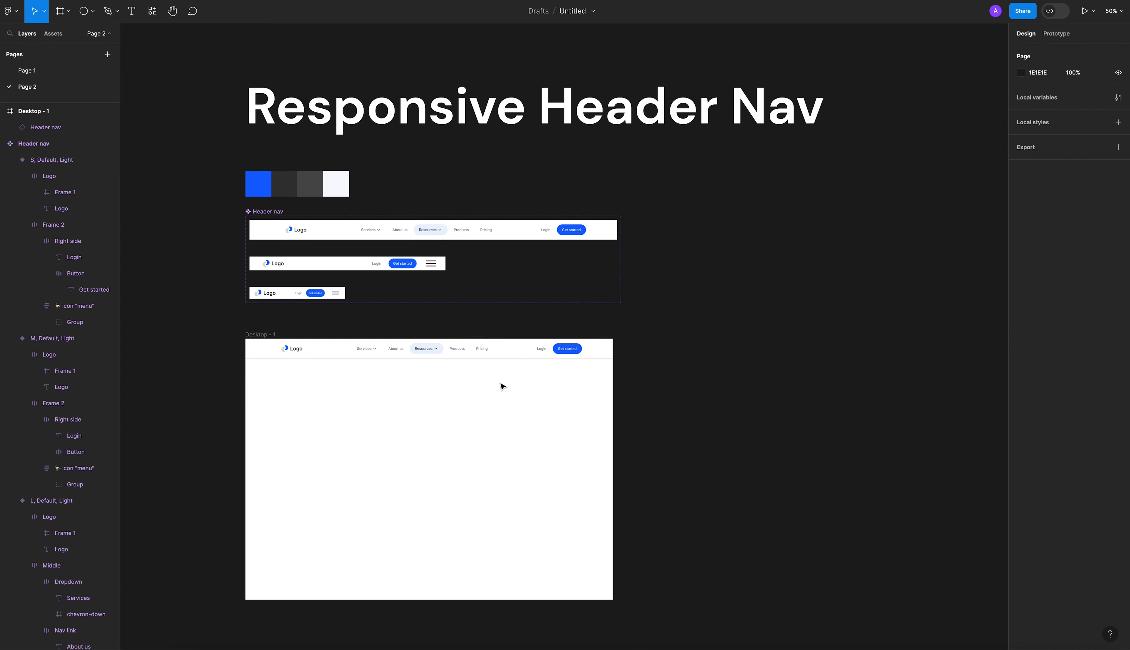
# Set the bottom stroke of the header instance in the Desktop frame to D9E7FF, matching the Resources dropdown's stroke colour.
pyautogui.scroll(5, 295, 357)
pyautogui.moveTo(431, 400); pyautogui.dragTo(422, 368)
pyautogui.scroll(-2, 423, 367)
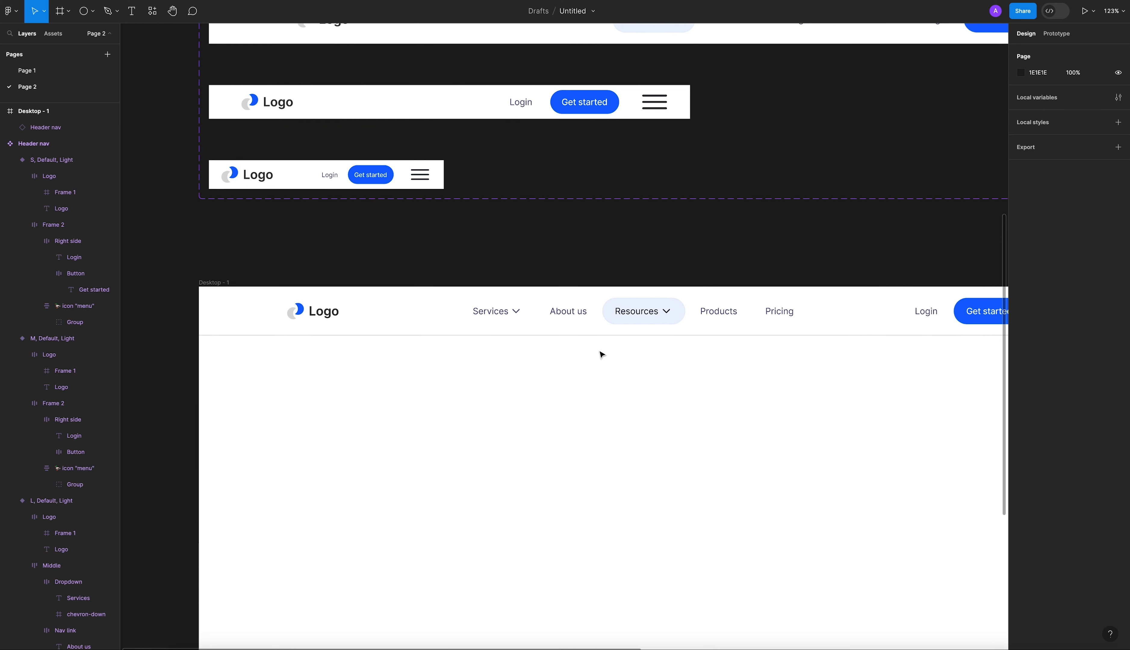
pyautogui.scroll(5, 614, 347)
pyautogui.scroll(5, 601, 345)
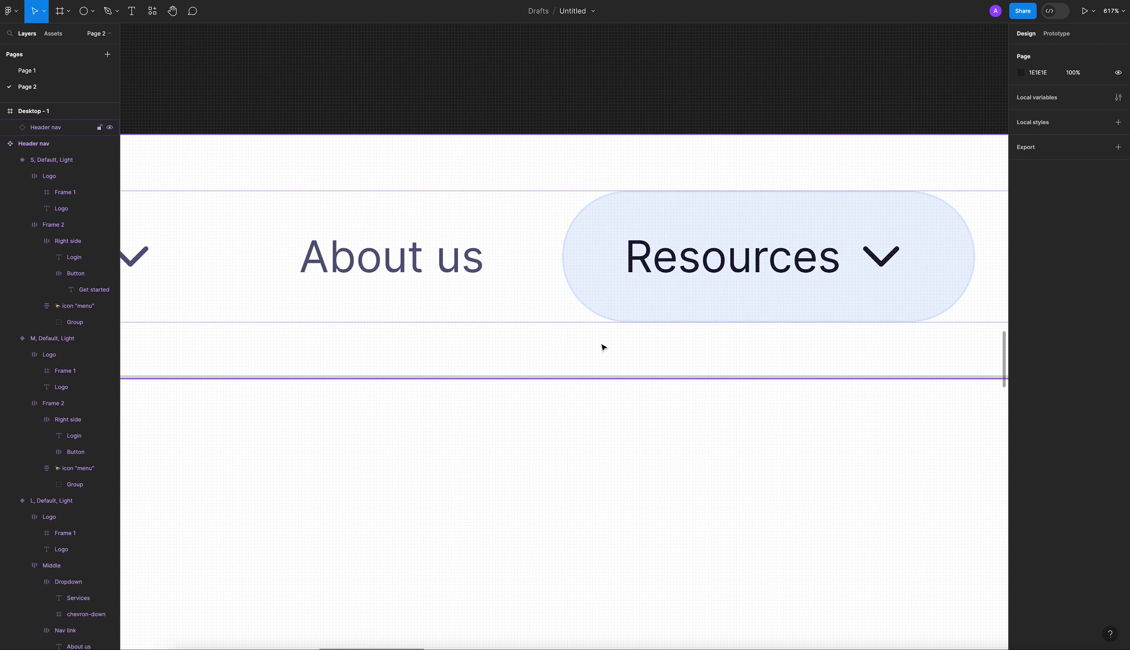
pyautogui.click(605, 377)
pyautogui.doubleClick(585, 260)
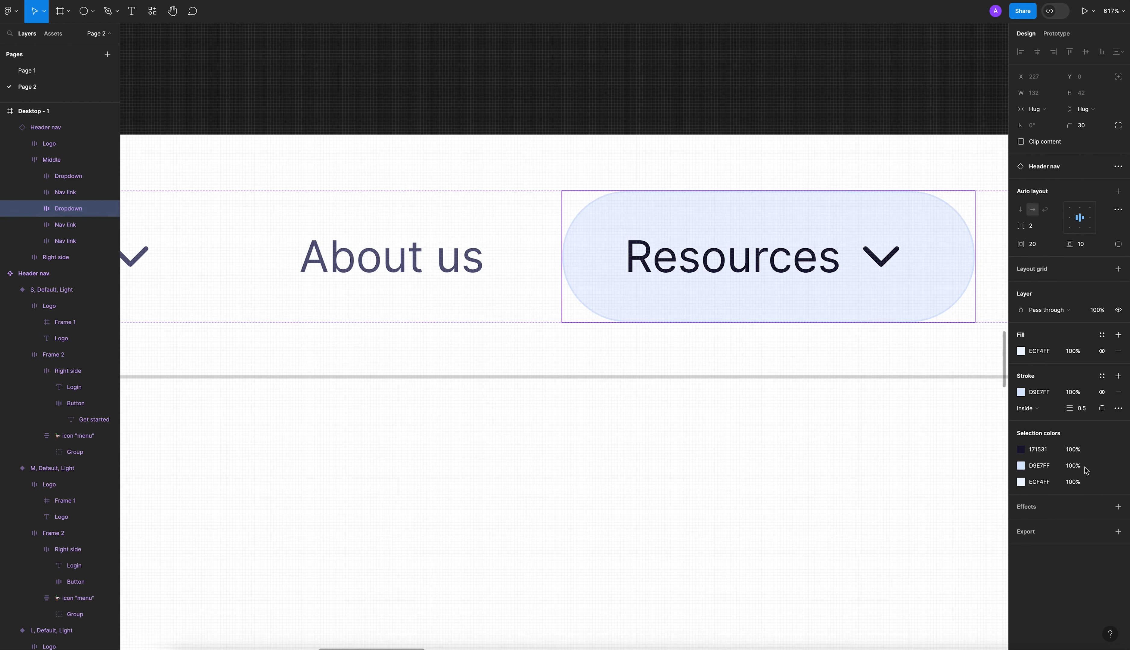
pyautogui.click(1052, 396)
pyautogui.click(708, 470)
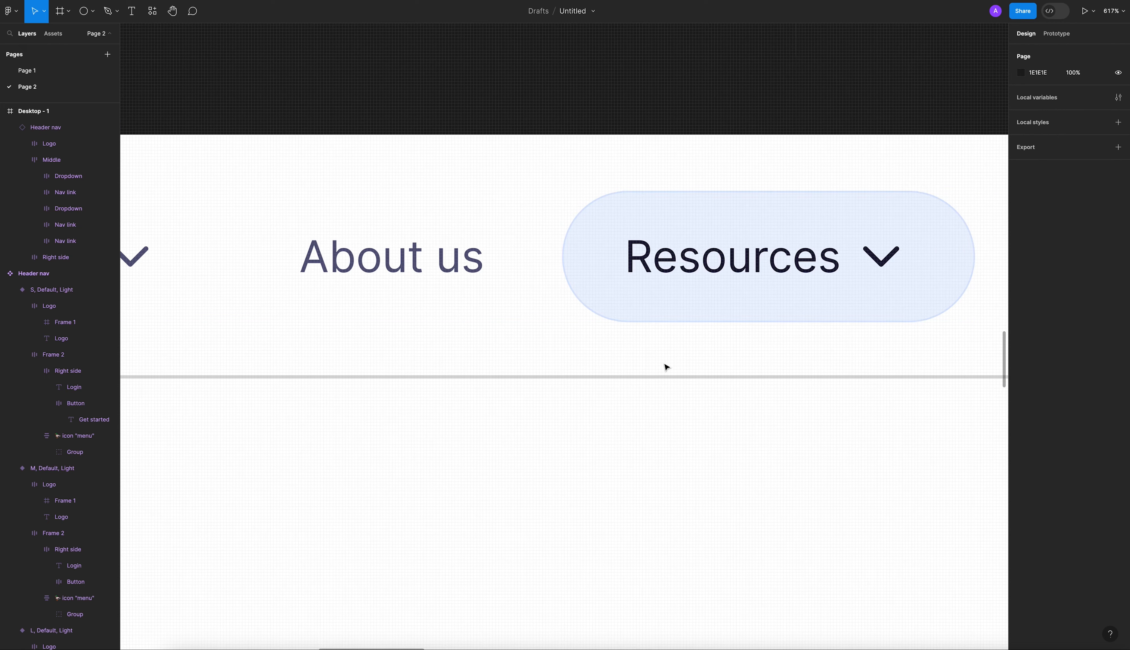
pyautogui.click(585, 373)
pyautogui.click(1045, 523)
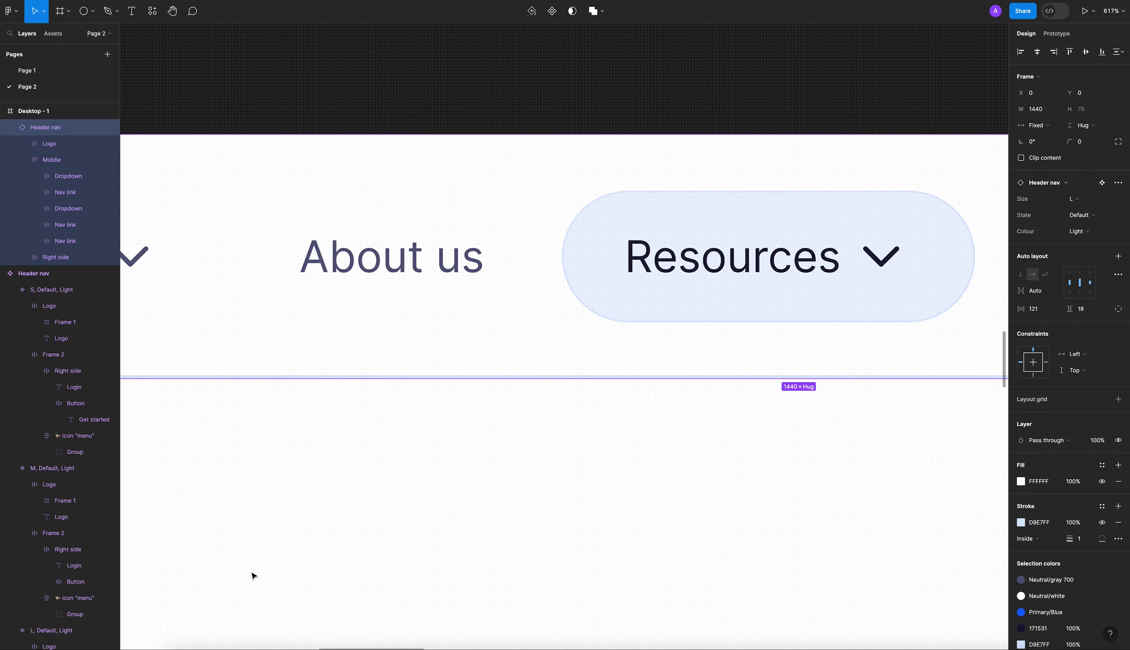
pyautogui.click(280, 507)
# Add a 744 × 1133 iPad mini 8.3 frame beside the Desktop frame, at X -56, Y 99.
pyautogui.scroll(-5, 500, 435)
pyautogui.scroll(-8, 500, 435)
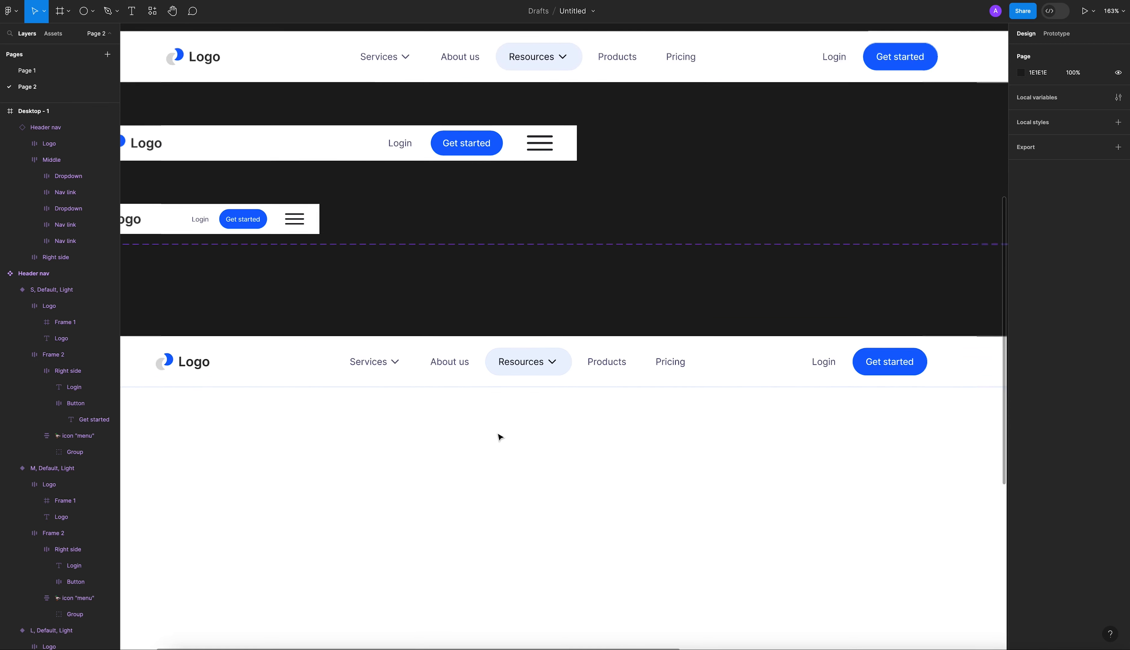
pyautogui.scroll(2, 560, 455)
pyautogui.scroll(-4, 493, 412)
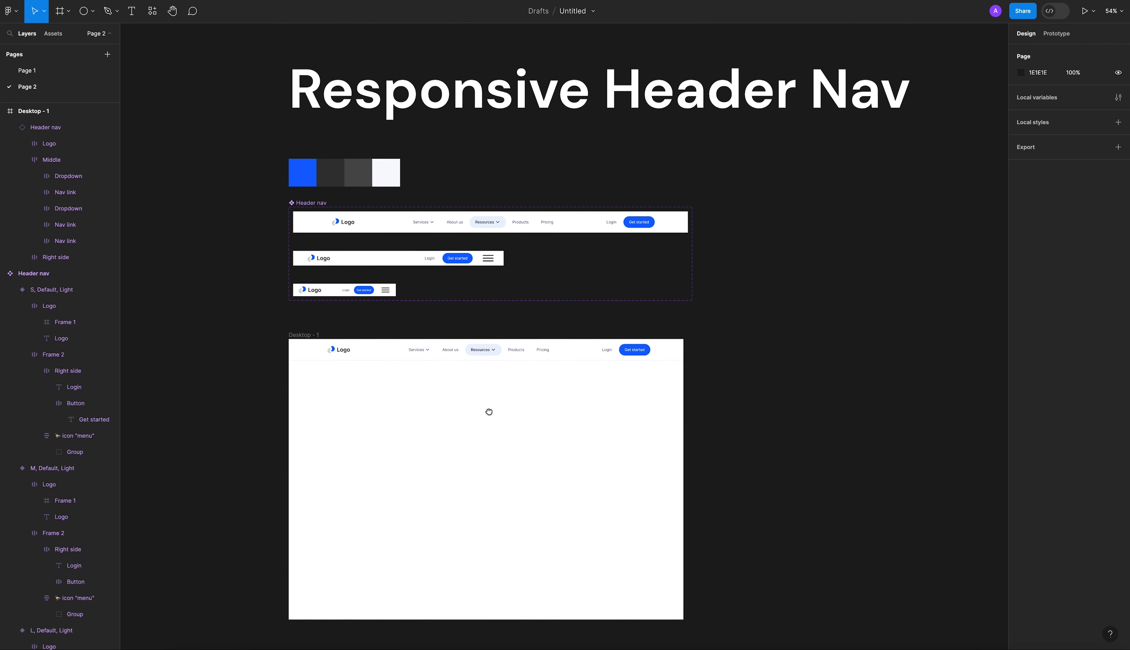
pyautogui.scroll(-3, 194, 257)
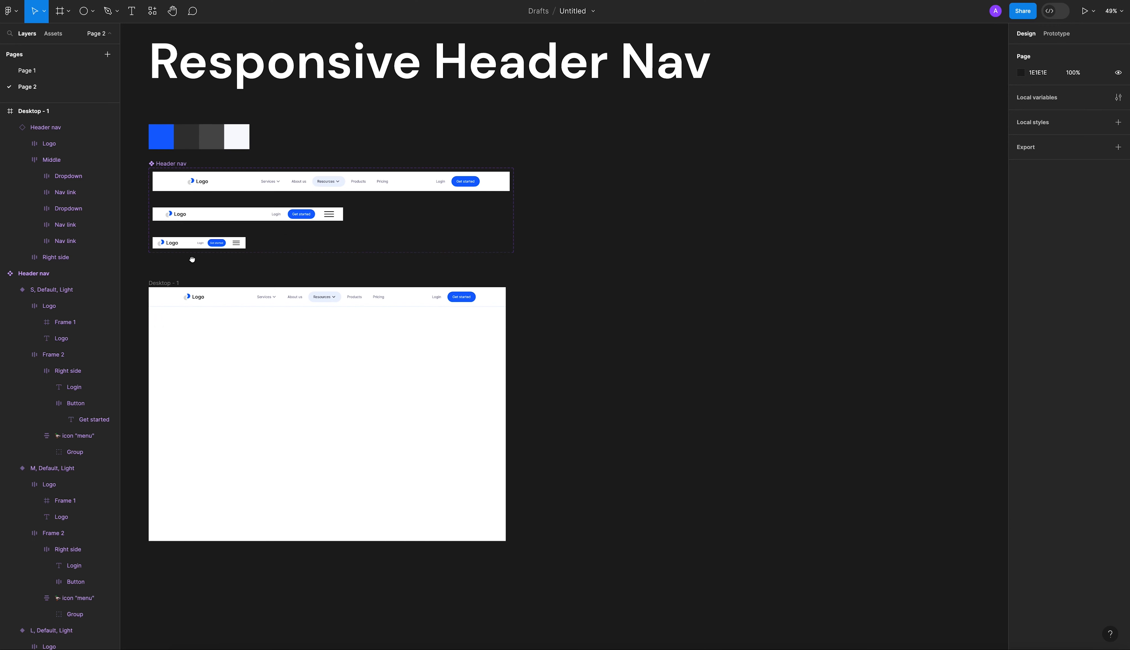
pyautogui.click(68, 12)
pyautogui.click(70, 38)
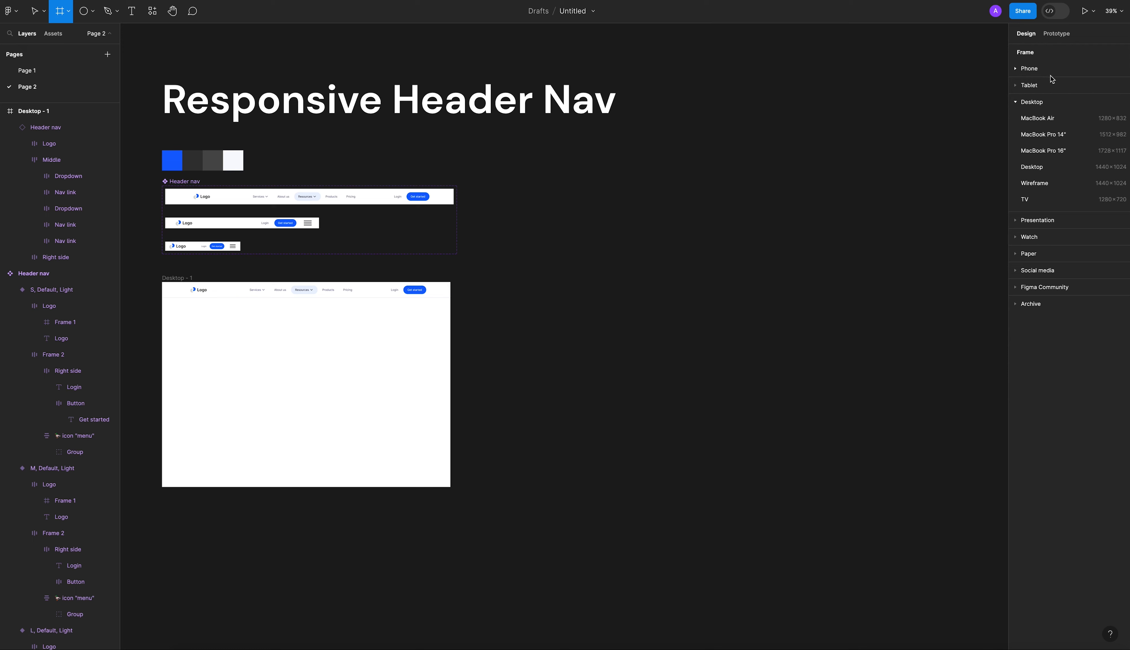
pyautogui.click(1021, 104)
pyautogui.click(1017, 86)
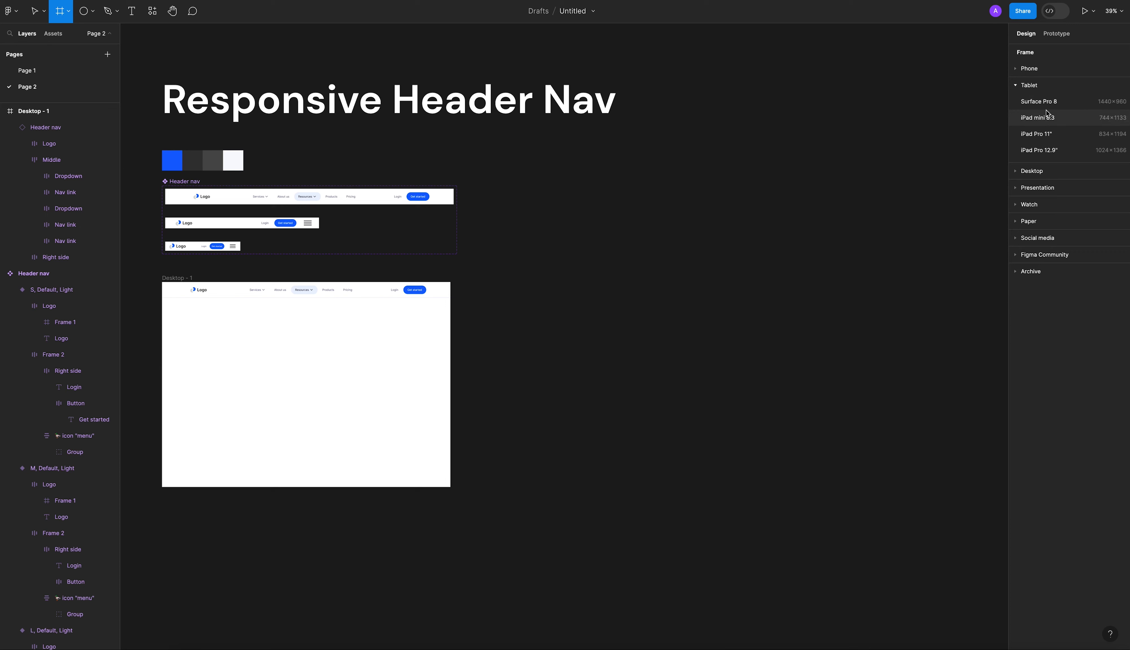
pyautogui.click(1071, 117)
pyautogui.click(683, 172)
pyautogui.moveTo(521, 223); pyautogui.dragTo(530, 286)
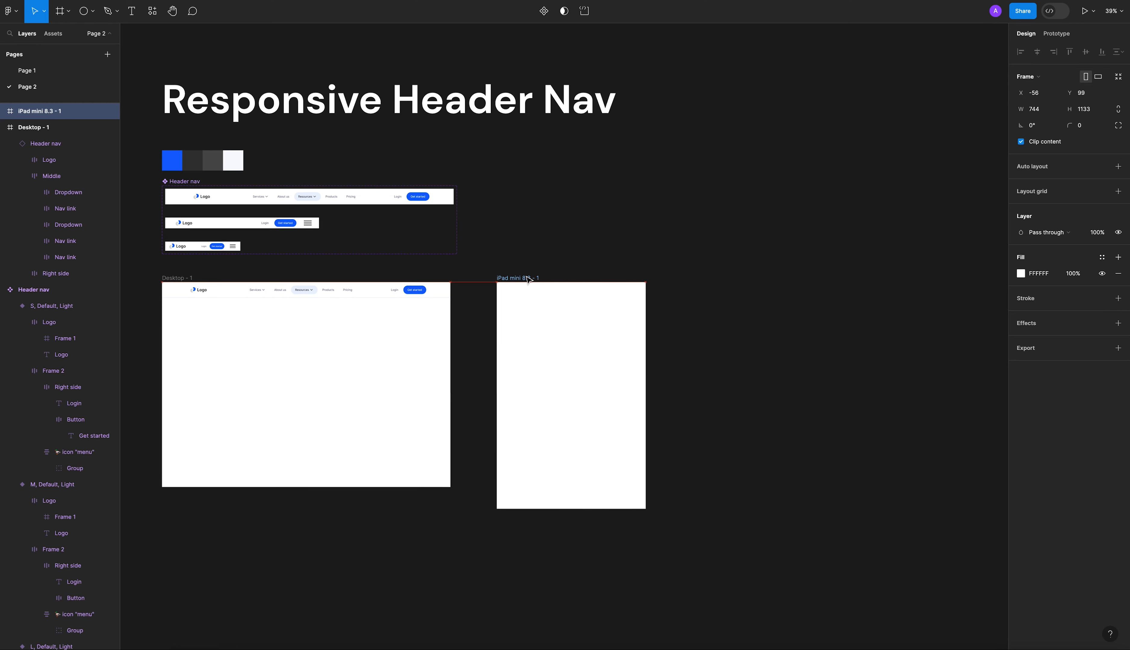
# Rename the Desktop frame as 1440.
pyautogui.click(364, 276)
pyautogui.click(184, 277)
pyautogui.doubleClick(184, 277)
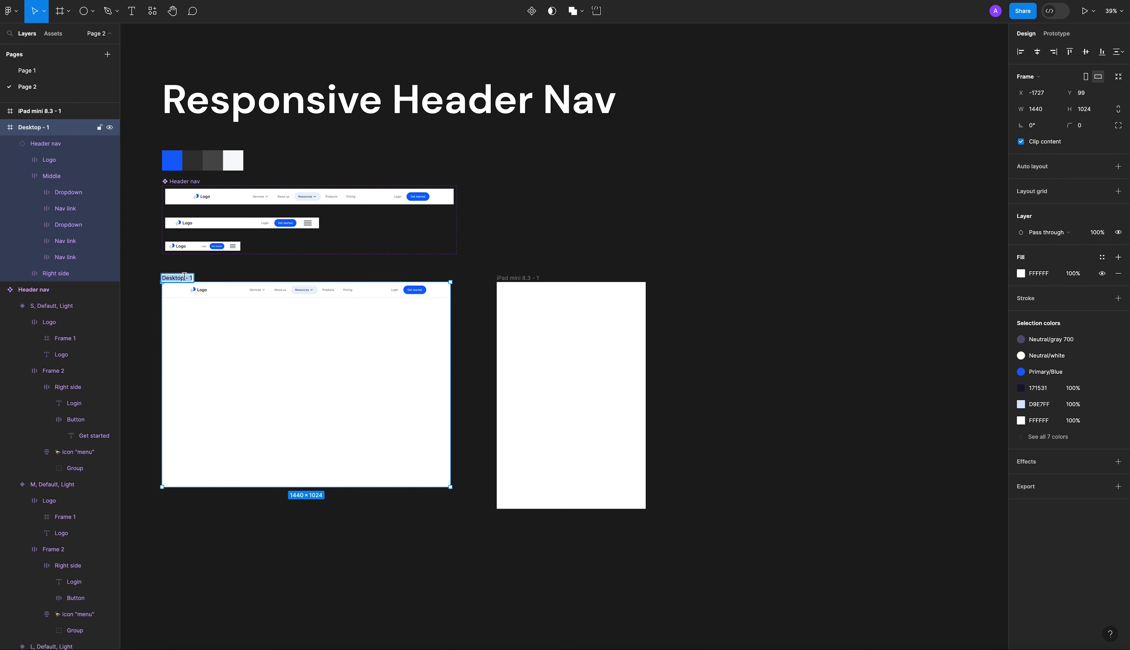
pyautogui.write('1440')
pyautogui.press('Return')
# Rename the iPad mini 8.3 frame as 768.
pyautogui.click(516, 278)
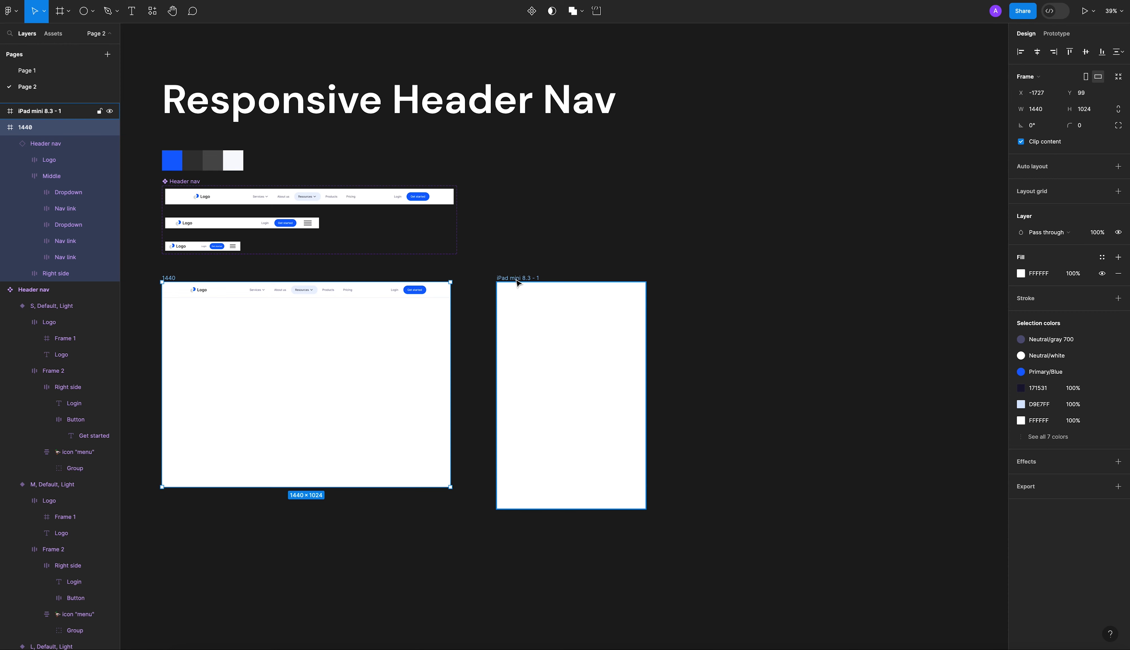
pyautogui.doubleClick(515, 278)
pyautogui.write('76')
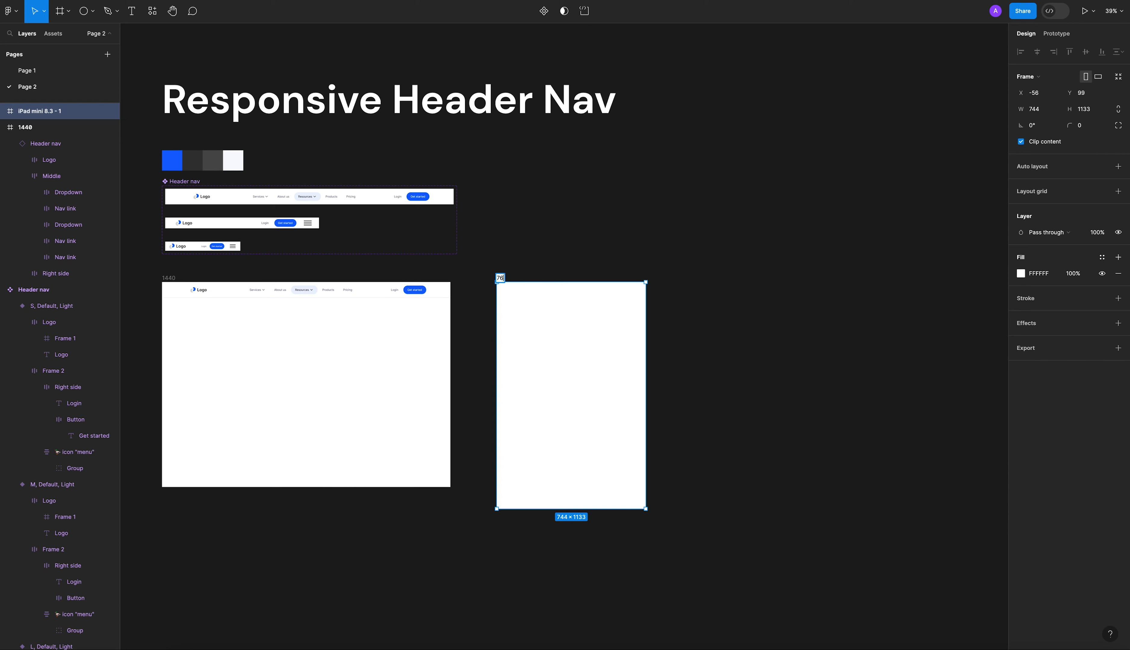
pyautogui.press('Return')
pyautogui.click(549, 214)
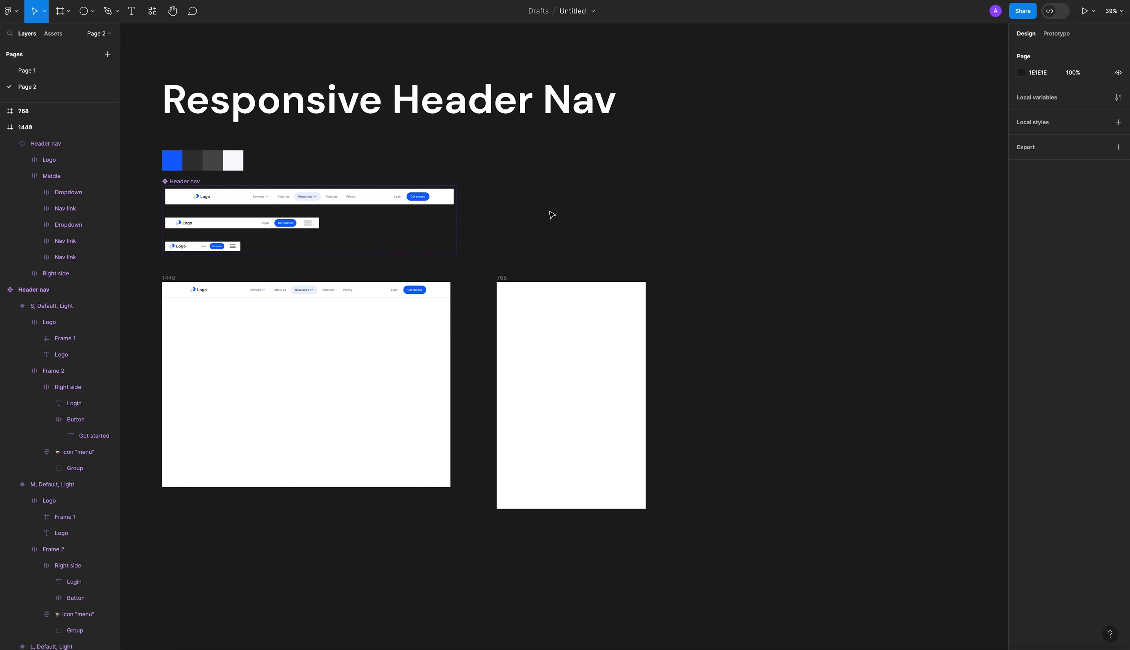
# Set the width of the 768 frame to 768.
pyautogui.click(507, 279)
pyautogui.click(1034, 112)
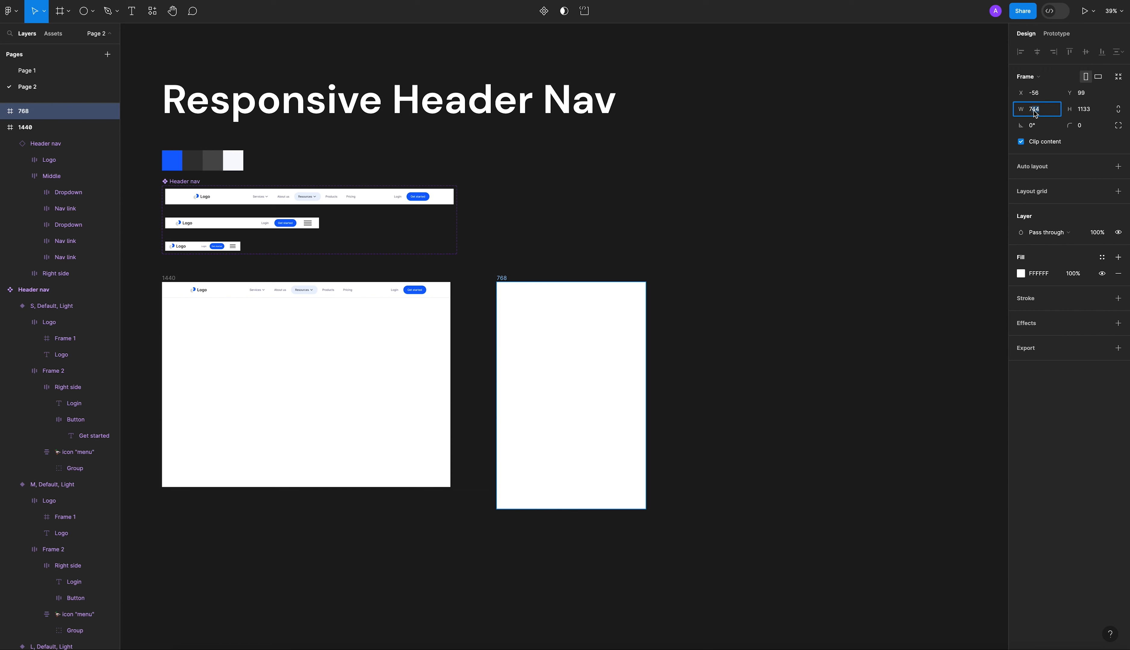
pyautogui.press('Return')
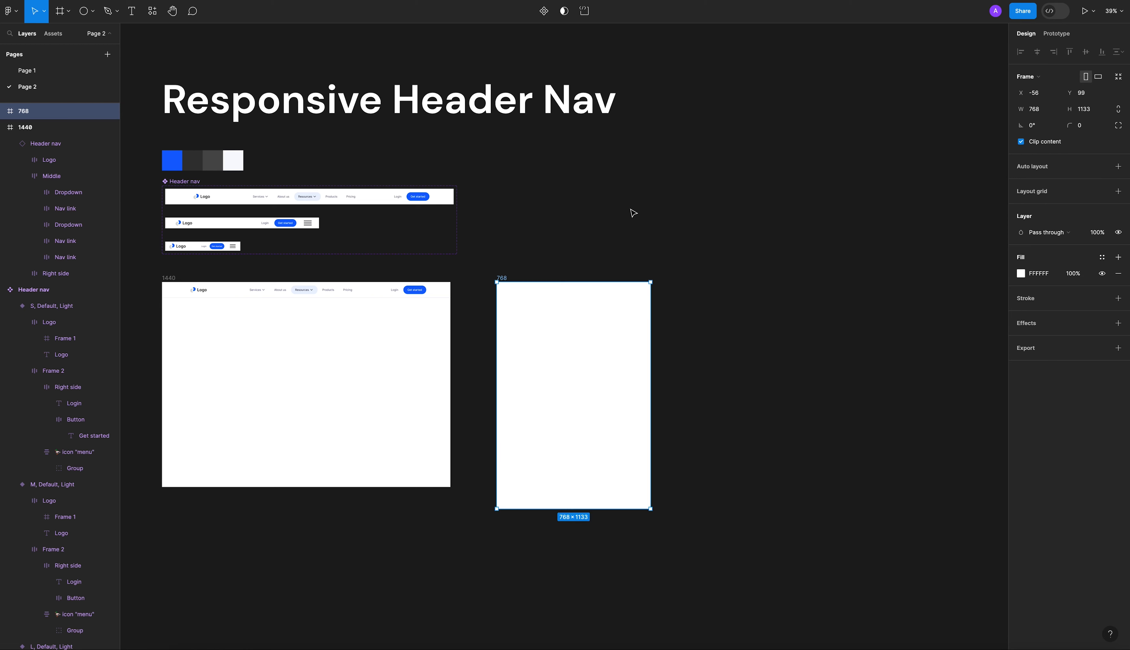
pyautogui.click(590, 251)
# Copy the header instance from the 1440 frame into the 768 frame and switch its Size variant to M.
pyautogui.moveTo(320, 293); pyautogui.dragTo(585, 306)
pyautogui.scroll(5, 585, 306)
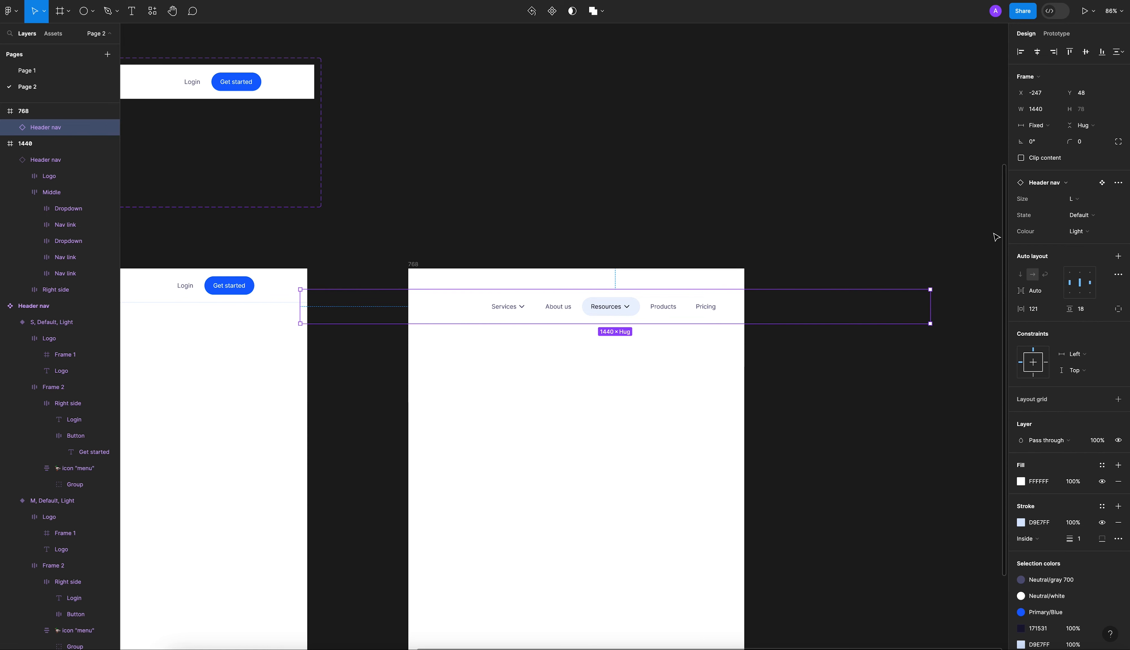
pyautogui.click(1080, 202)
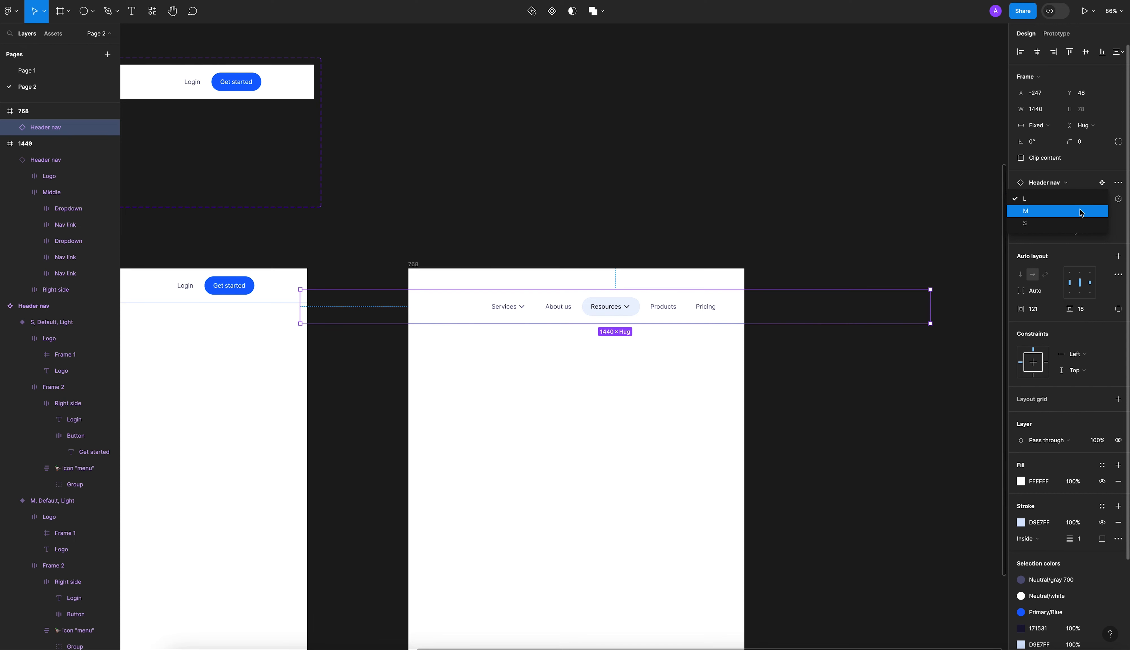
pyautogui.click(1060, 211)
# Position the M header at X 0, flush with the top edge of the 768 frame.
pyautogui.moveTo(509, 303); pyautogui.dragTo(610, 287)
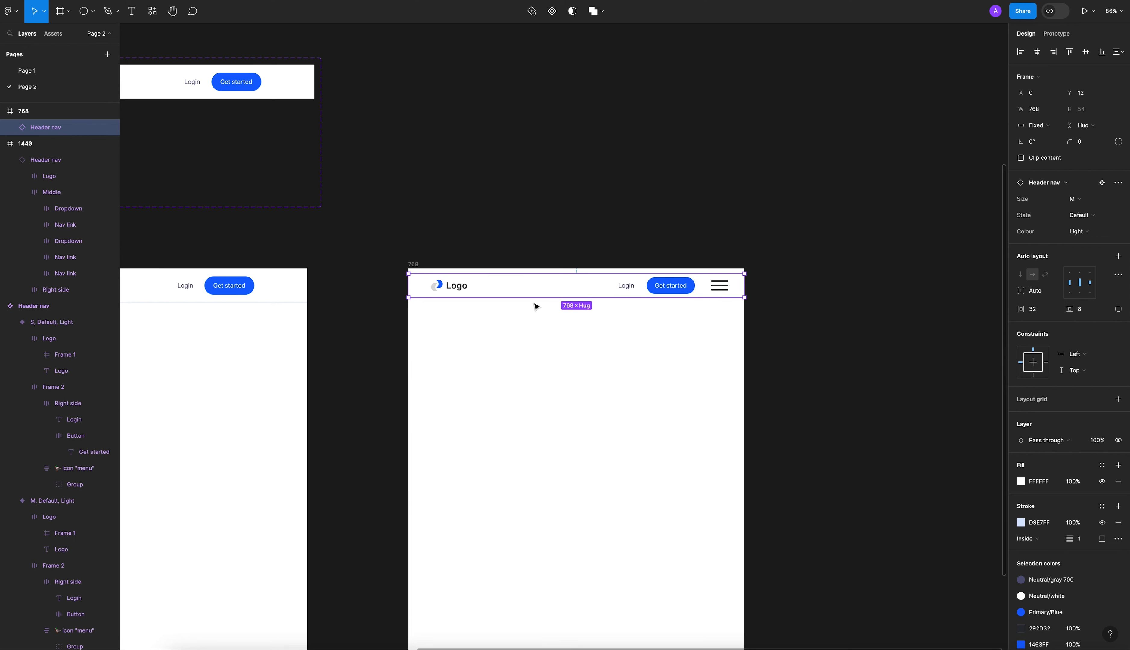
pyautogui.moveTo(513, 288); pyautogui.dragTo(515, 283)
pyautogui.click(482, 239)
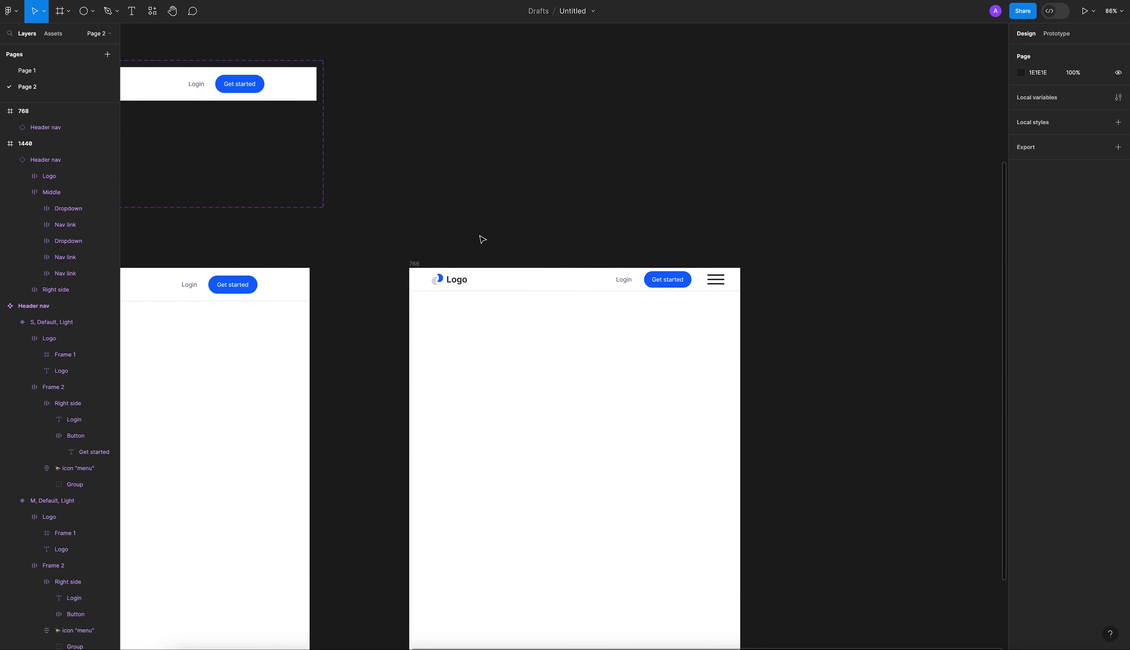
# Add an iPhone 13 mini frame beside the 768 frame, with its top edge aligned at Y 99.
pyautogui.scroll(-10, 482, 239)
pyautogui.click(68, 11)
pyautogui.click(72, 32)
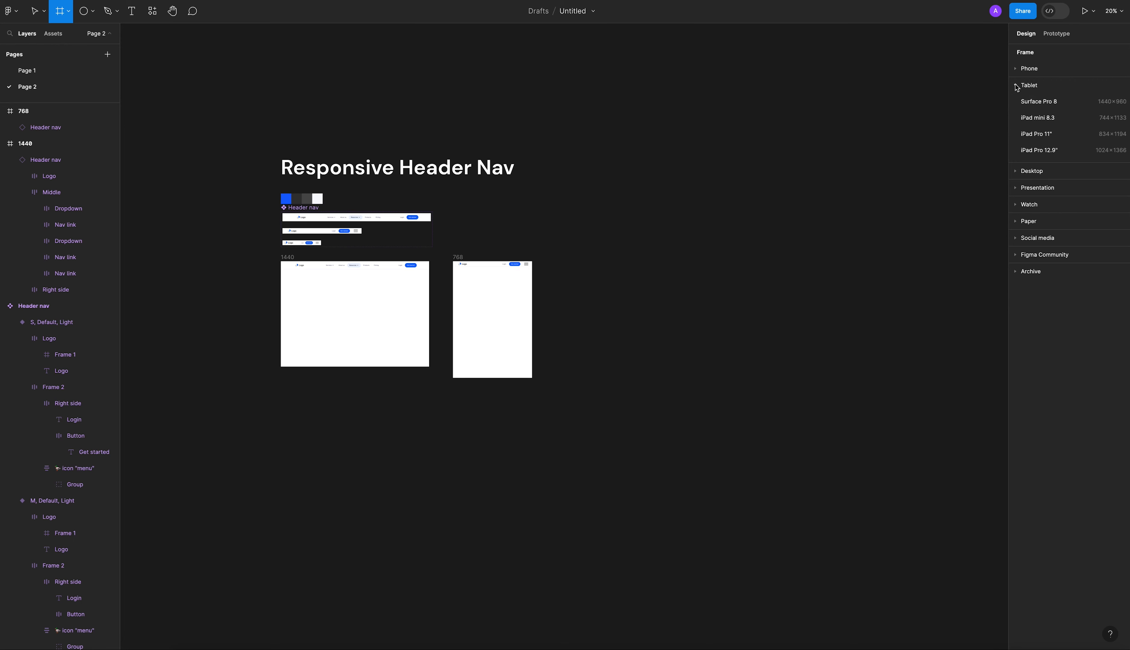
pyautogui.click(1020, 68)
pyautogui.click(1030, 149)
pyautogui.click(567, 288)
pyautogui.moveTo(559, 294); pyautogui.dragTo(594, 272)
pyautogui.click(541, 264)
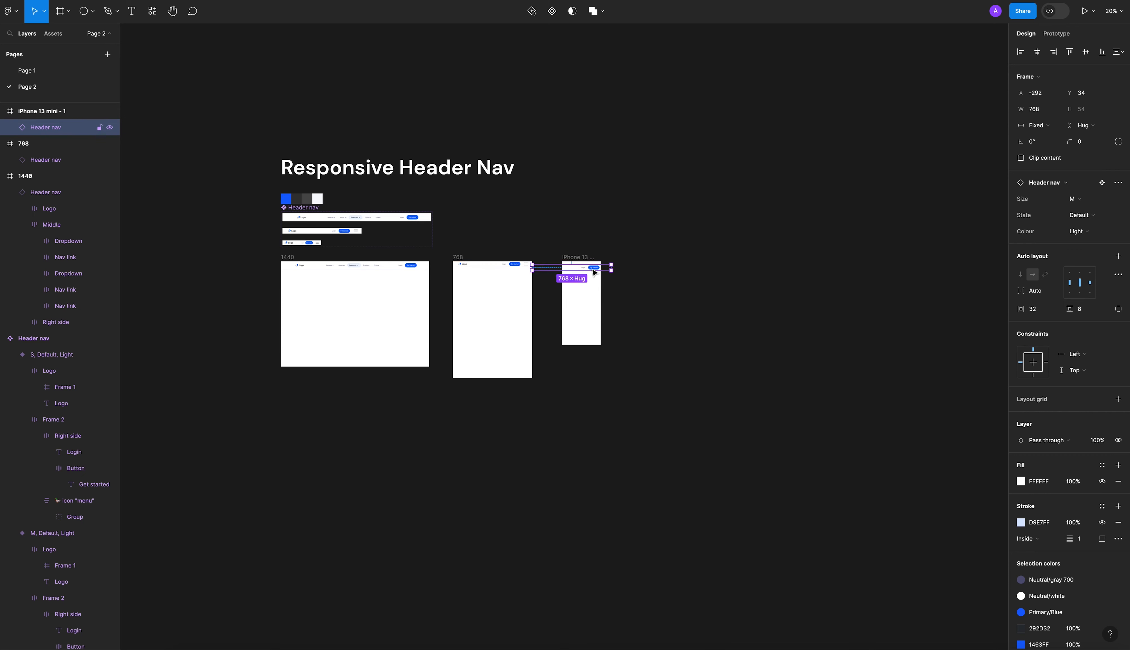
pyautogui.scroll(10, 579, 272)
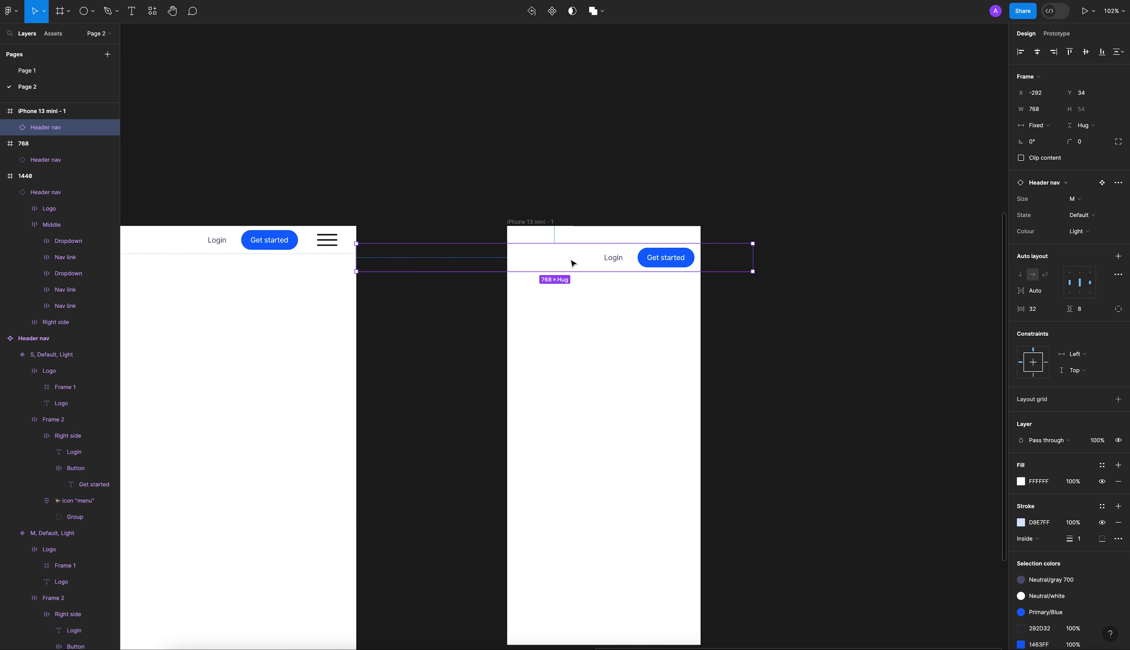
pyautogui.press('Delete')
# Copy the header instance from the 768 frame into the iPhone 13 mini frame and switch its Size variant to S.
pyautogui.scroll(-5, 575, 269)
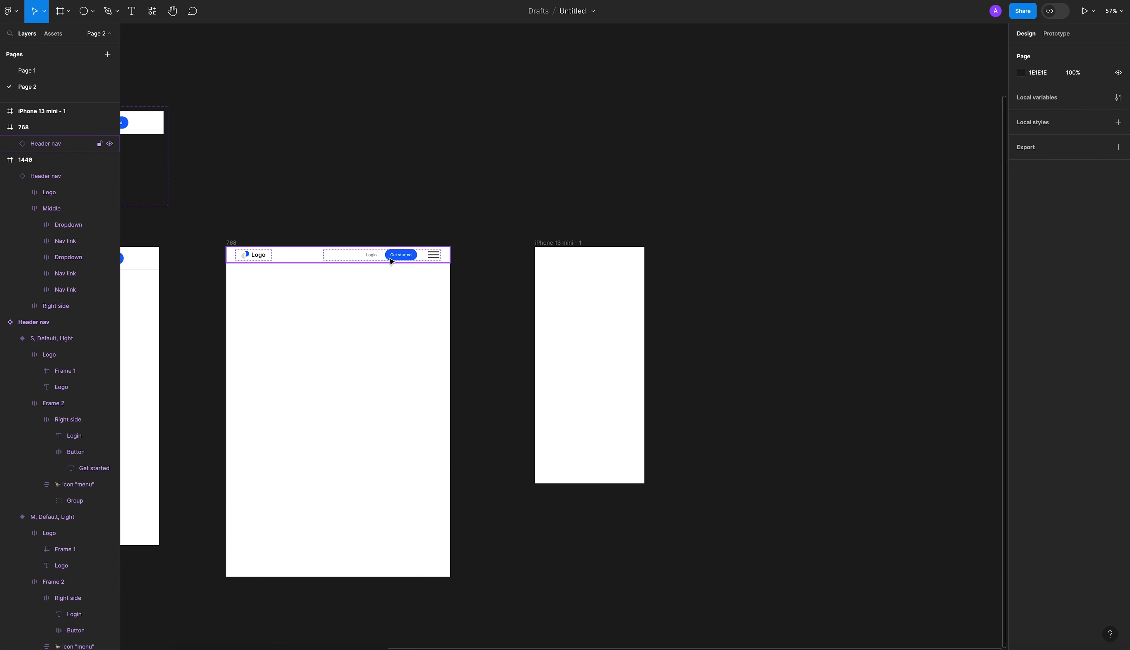
pyautogui.moveTo(363, 256); pyautogui.dragTo(595, 293)
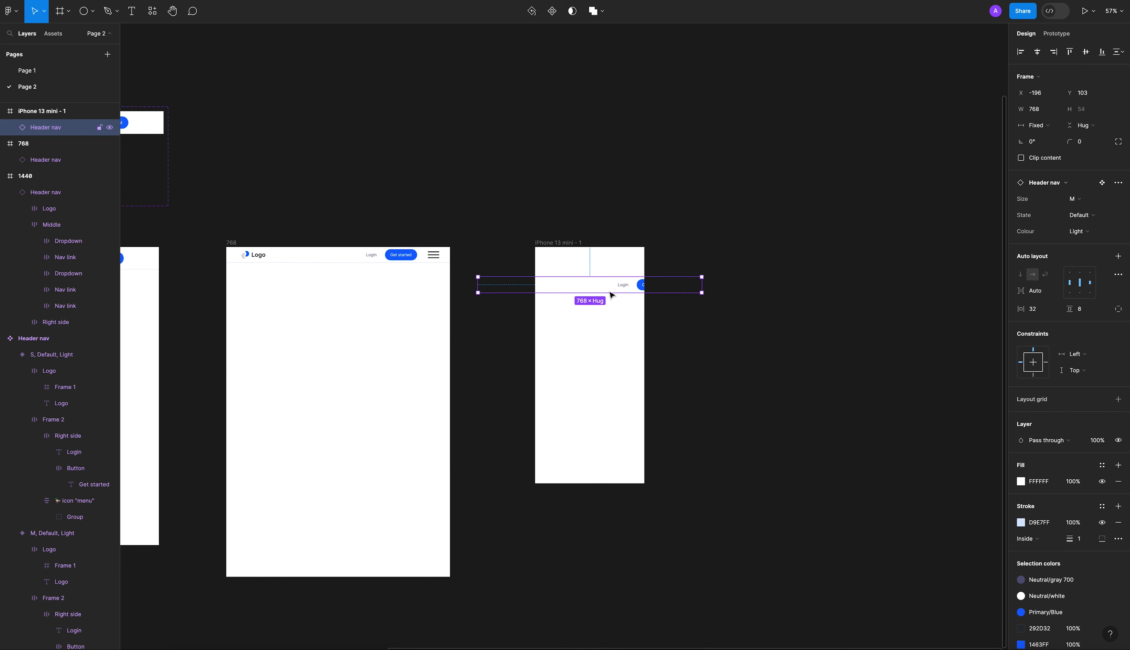
pyautogui.scroll(5, 608, 290)
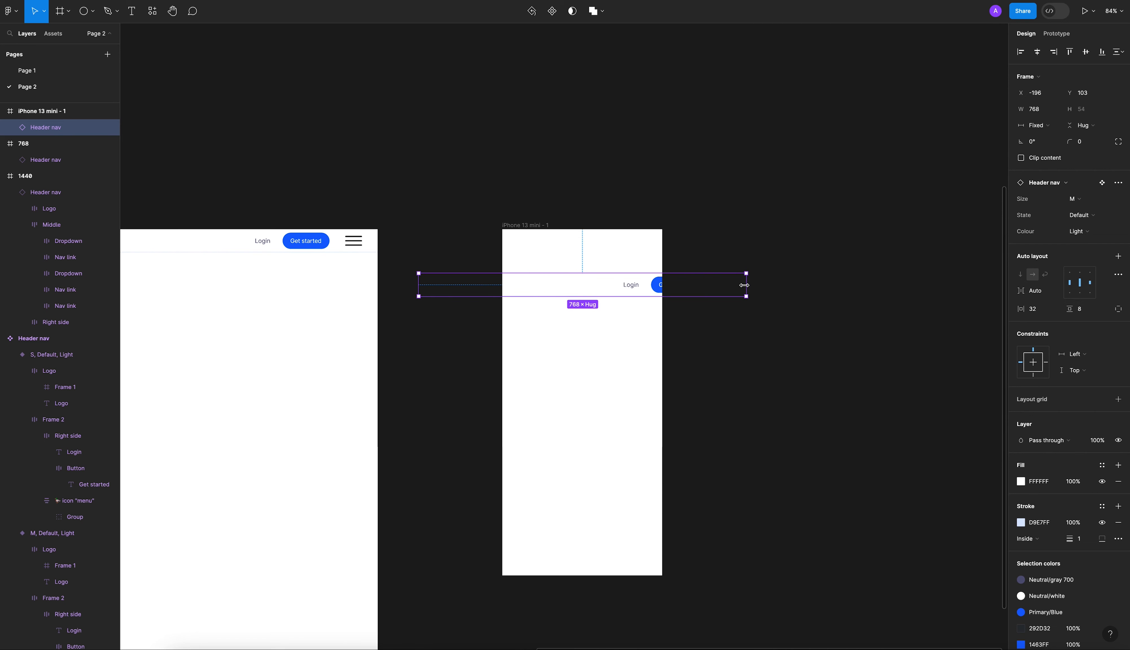
pyautogui.click(802, 229)
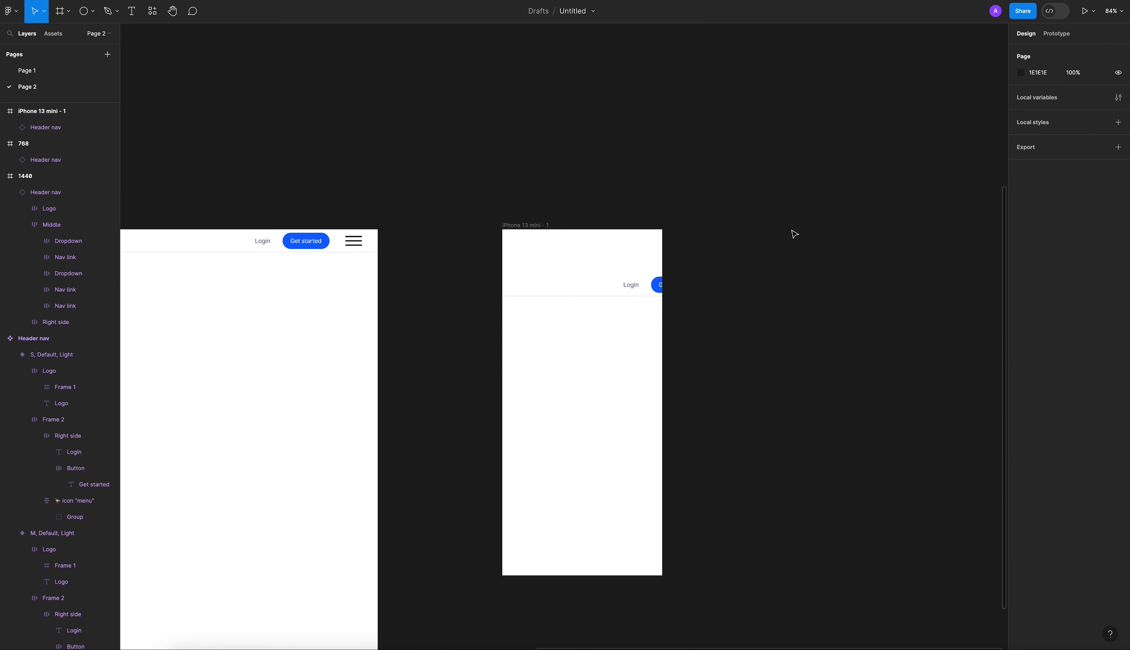
pyautogui.click(554, 282)
pyautogui.click(1082, 204)
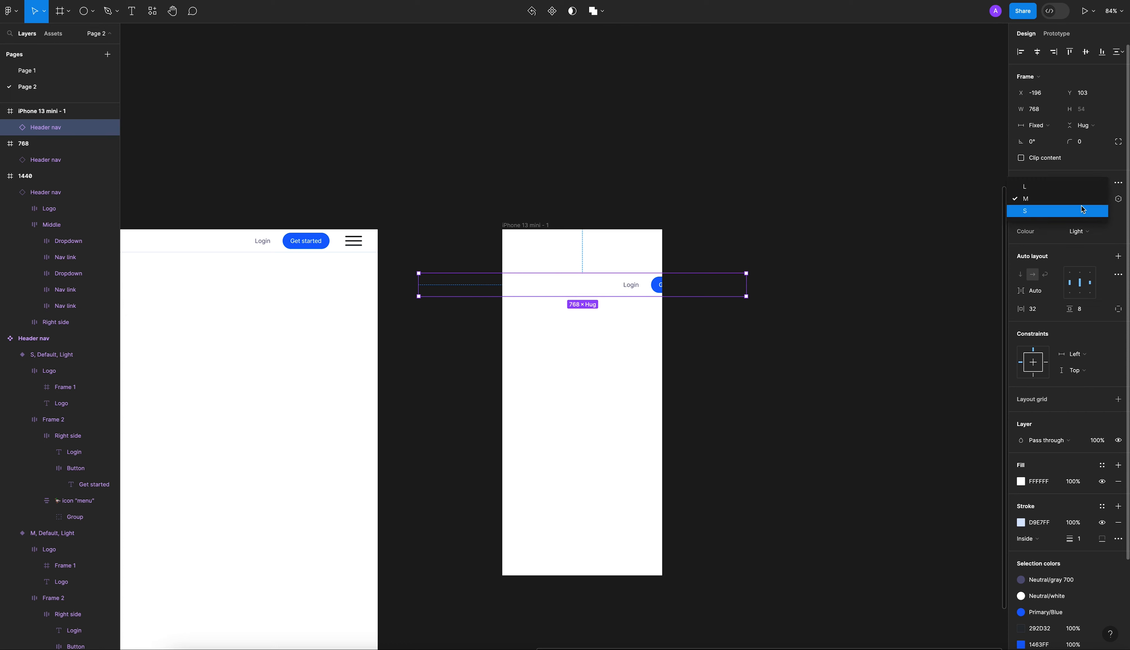
pyautogui.click(1080, 185)
pyautogui.click(890, 189)
# Position the S header flush with the top and side edges of the iPhone 13 mini frame.
pyautogui.click(512, 277)
pyautogui.moveTo(603, 282); pyautogui.dragTo(609, 242)
pyautogui.click(731, 194)
# Select the 1440, 768 and iPhone 13 mini frames together, launch the Unsplash plugin and move its window aside.
pyautogui.scroll(-5, 732, 194)
pyautogui.hscroll(-1, 603, 380)
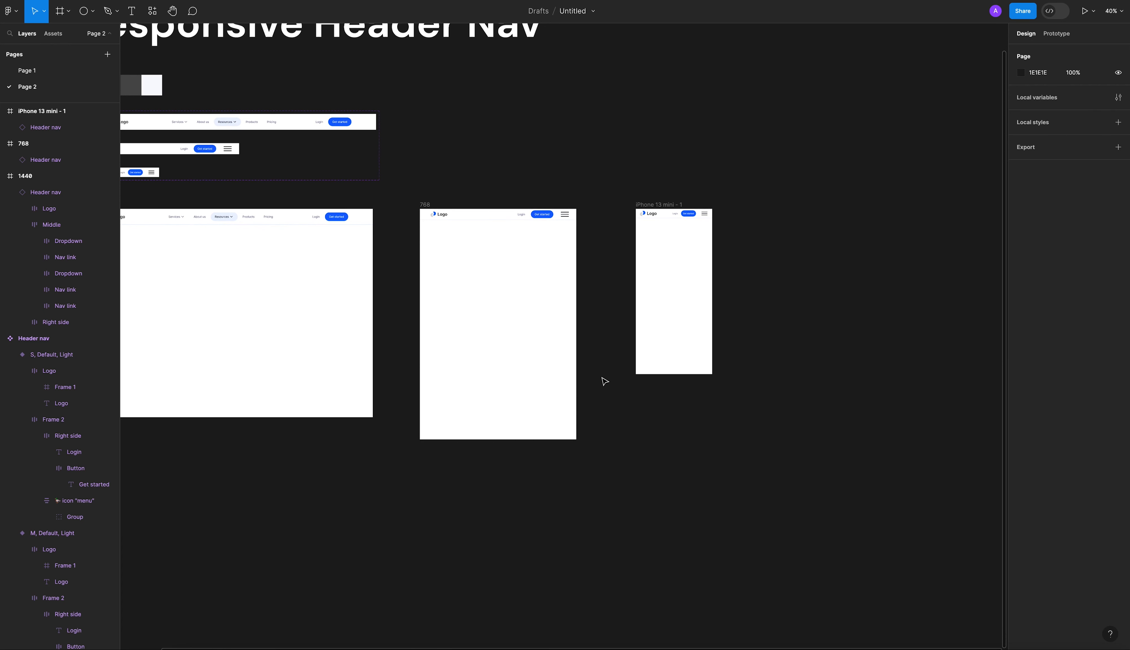
pyautogui.scroll(-1, 602, 380)
pyautogui.click(360, 382)
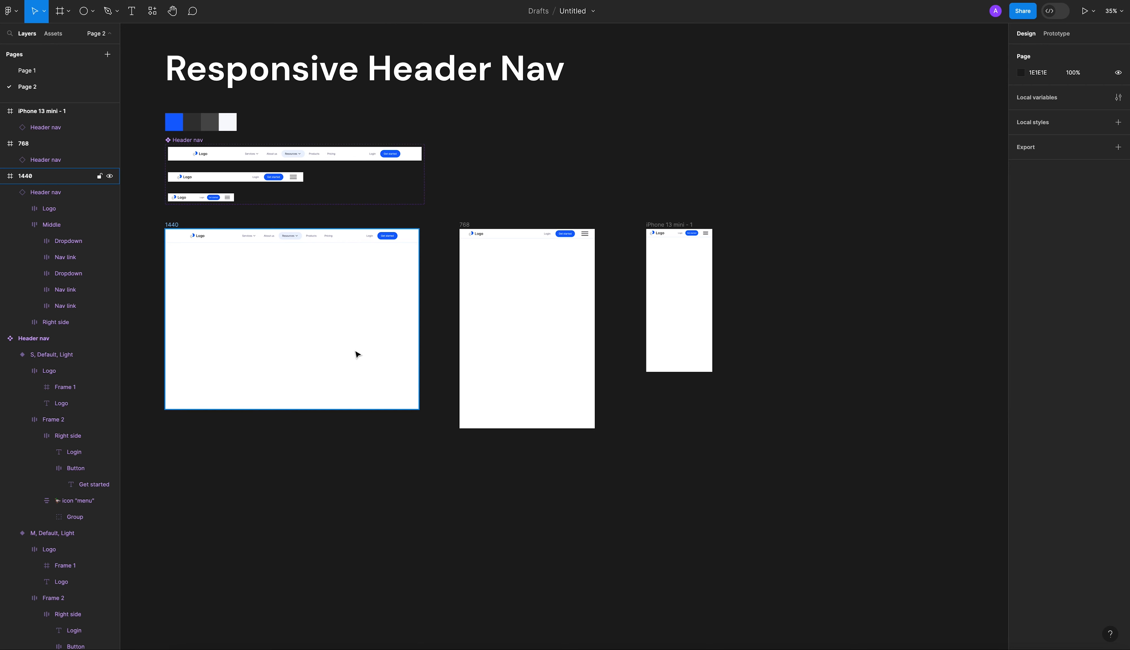
pyautogui.keyDown('shift'); pyautogui.click(545, 312); pyautogui.keyUp('shift')
pyautogui.keyDown('shift'); pyautogui.click(662, 297); pyautogui.keyUp('shift')
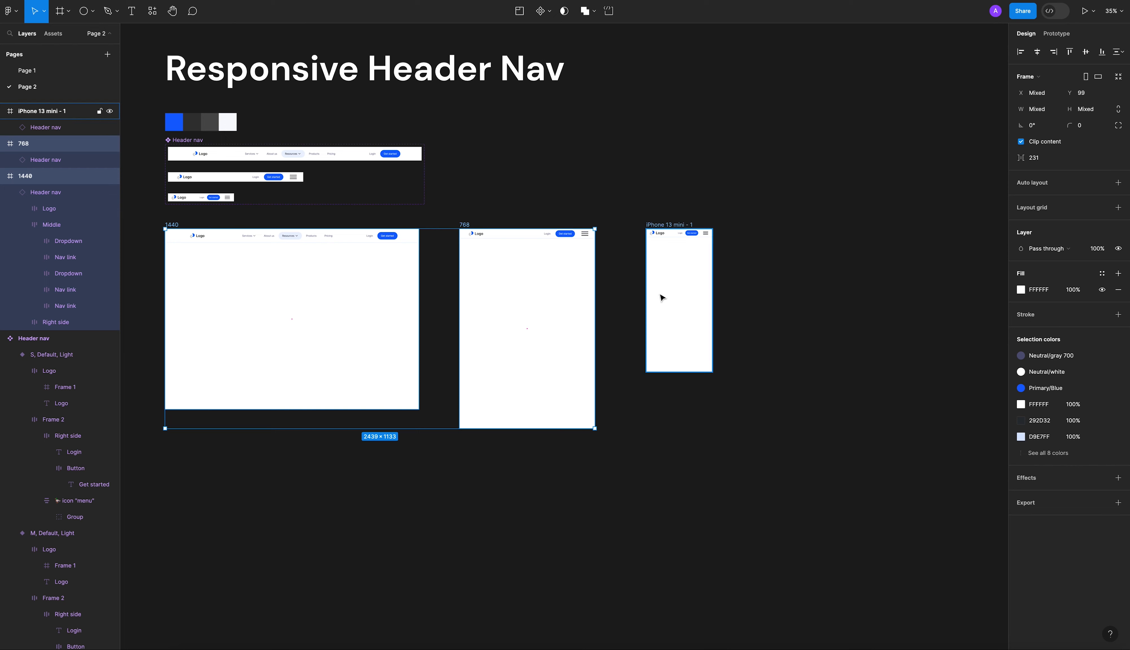
pyautogui.rightClick(551, 298)
pyautogui.moveTo(624, 542)
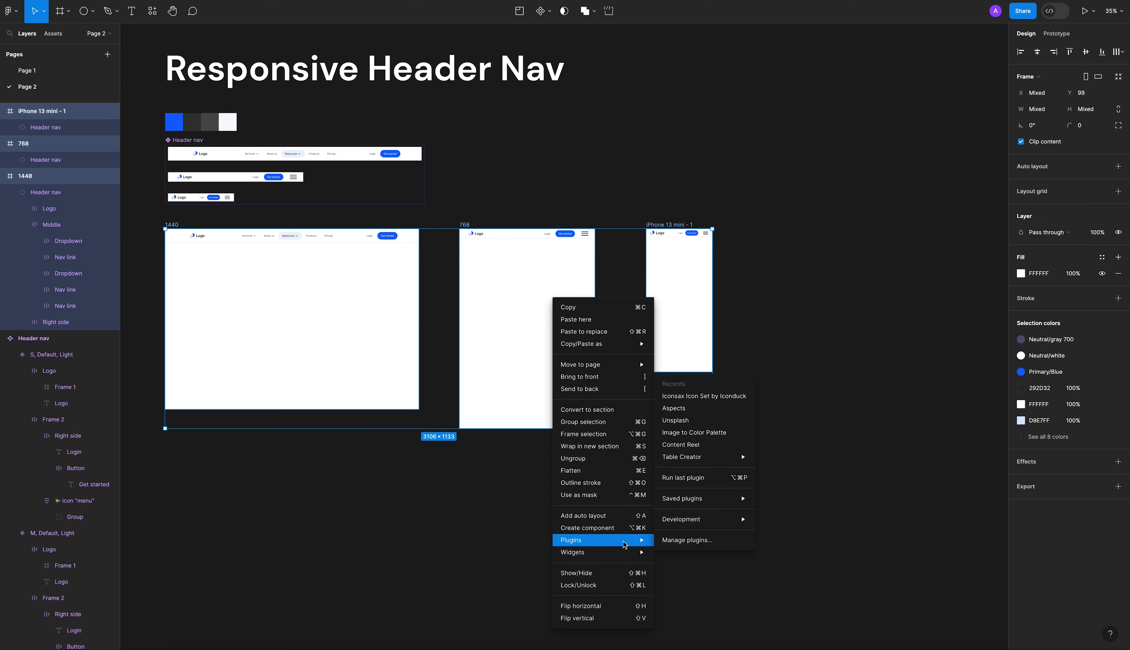
pyautogui.click(704, 422)
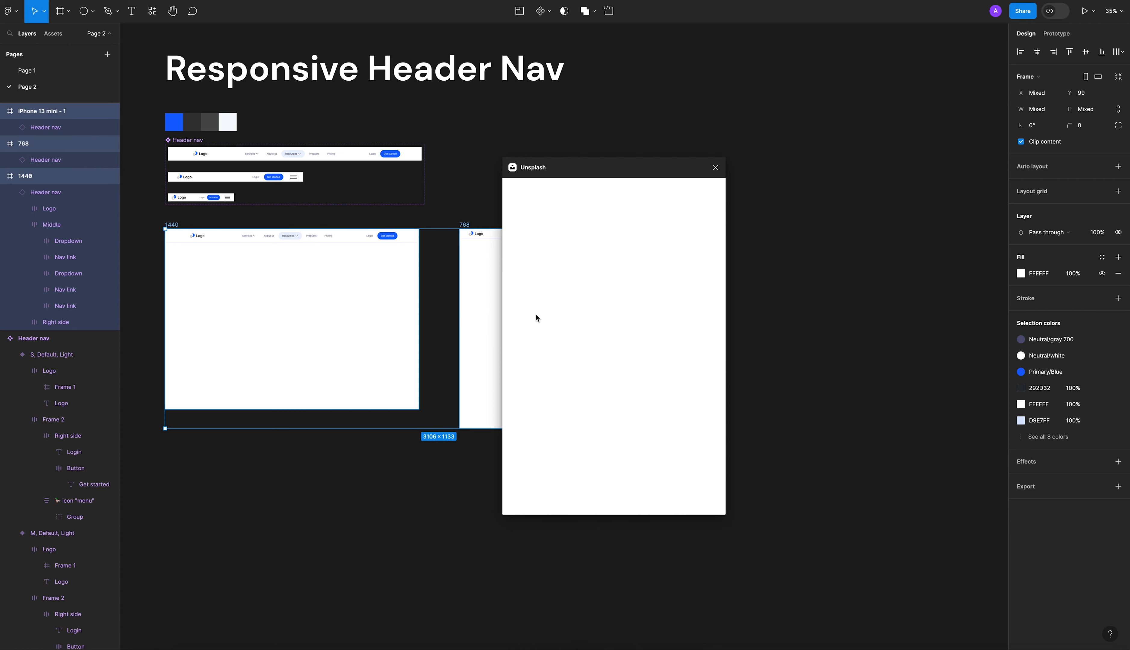
pyautogui.moveTo(581, 173); pyautogui.dragTo(774, 182)
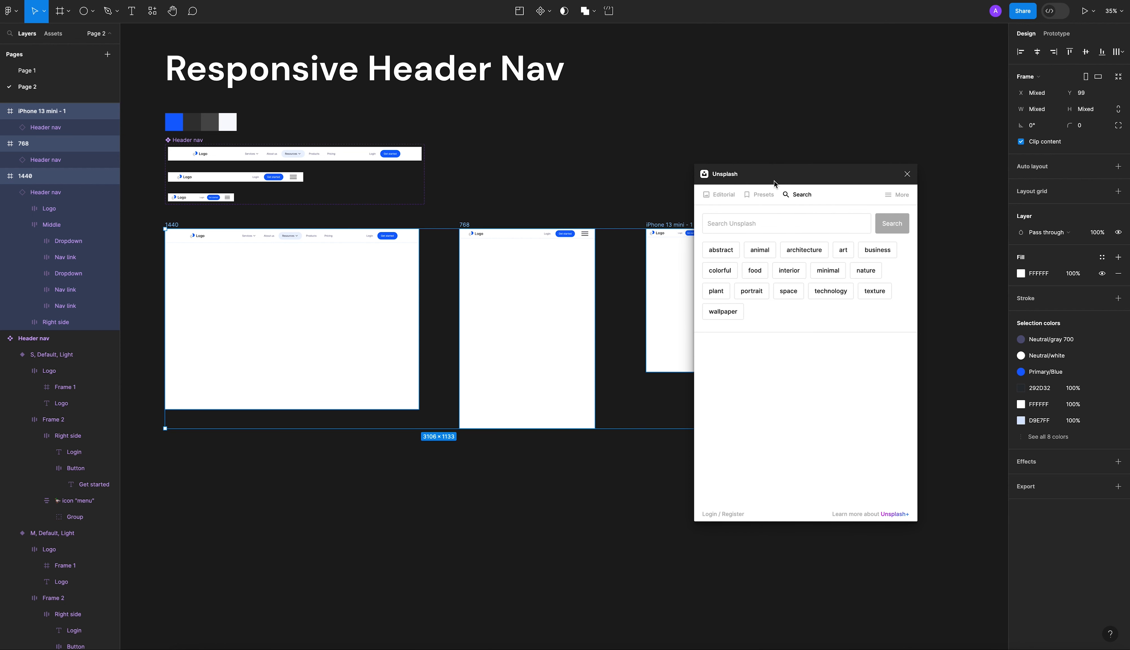
# Fill the selected 1440, 768 and iPhone 13 mini frames with random Unsplash preset images.
pyautogui.click(762, 194)
pyautogui.click(833, 230)
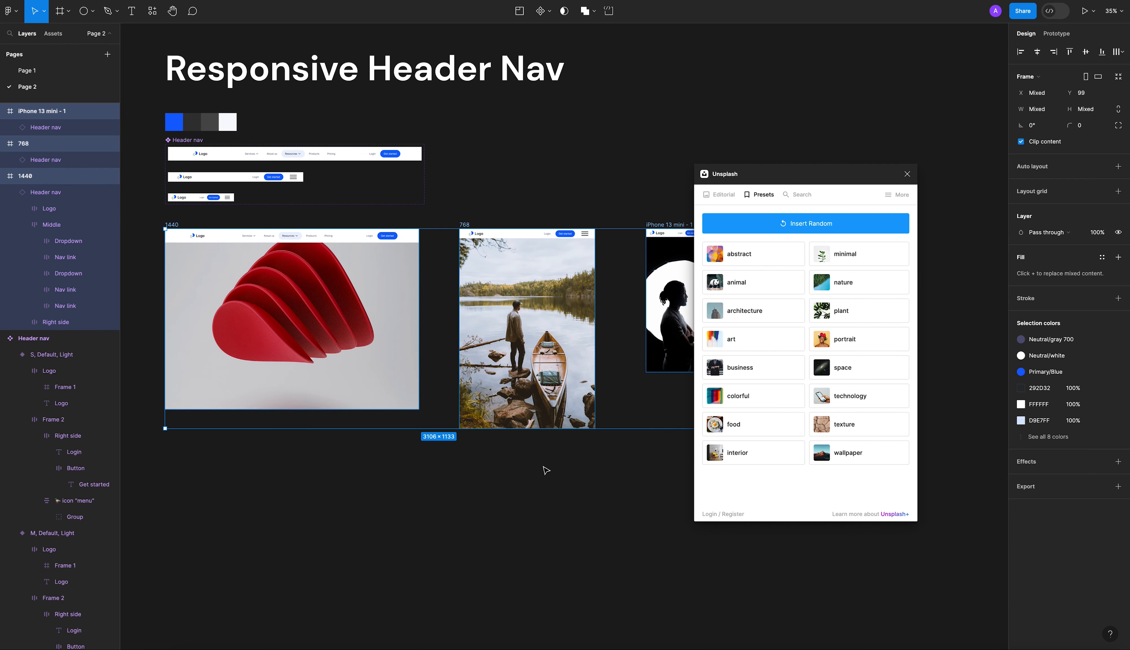
pyautogui.click(543, 497)
# Replace the 1440 frame's image with a light paper-sheets picture from the Unsplash minimal preset and close the plugin.
pyautogui.click(329, 349)
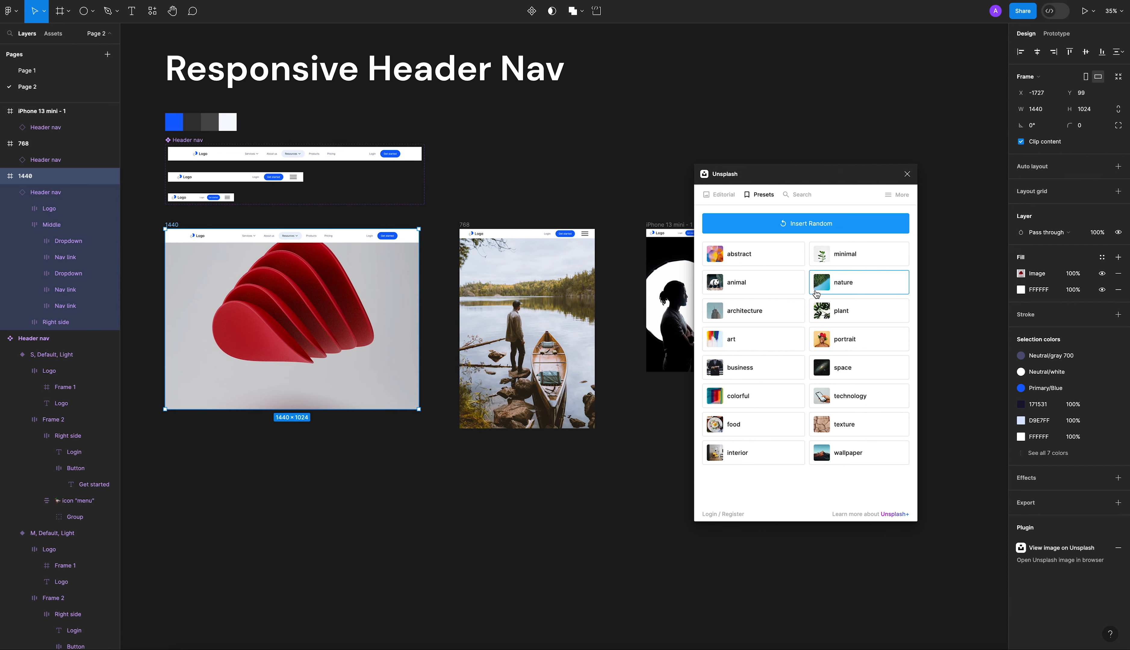
pyautogui.click(871, 255)
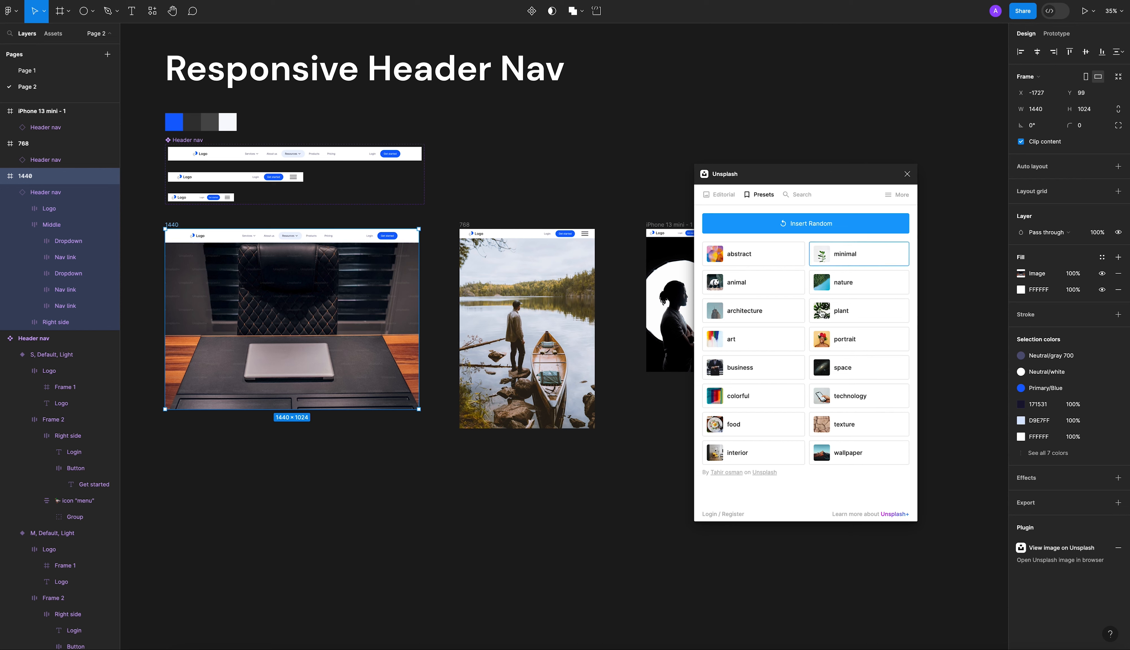
pyautogui.click(845, 254)
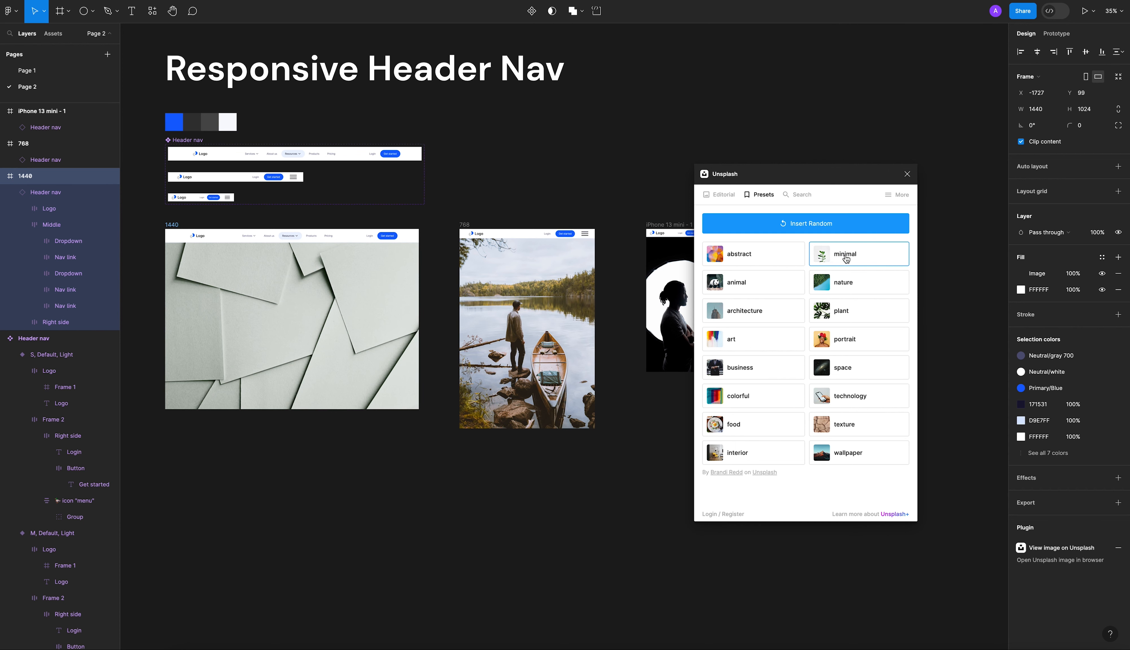
pyautogui.click(906, 174)
pyautogui.click(797, 181)
# Move the 1440, 768 and iPhone 13 mini frames slightly down, away from the Header nav component set.
pyautogui.moveTo(648, 154); pyautogui.dragTo(674, 165)
pyautogui.moveTo(174, 224); pyautogui.dragTo(853, 437)
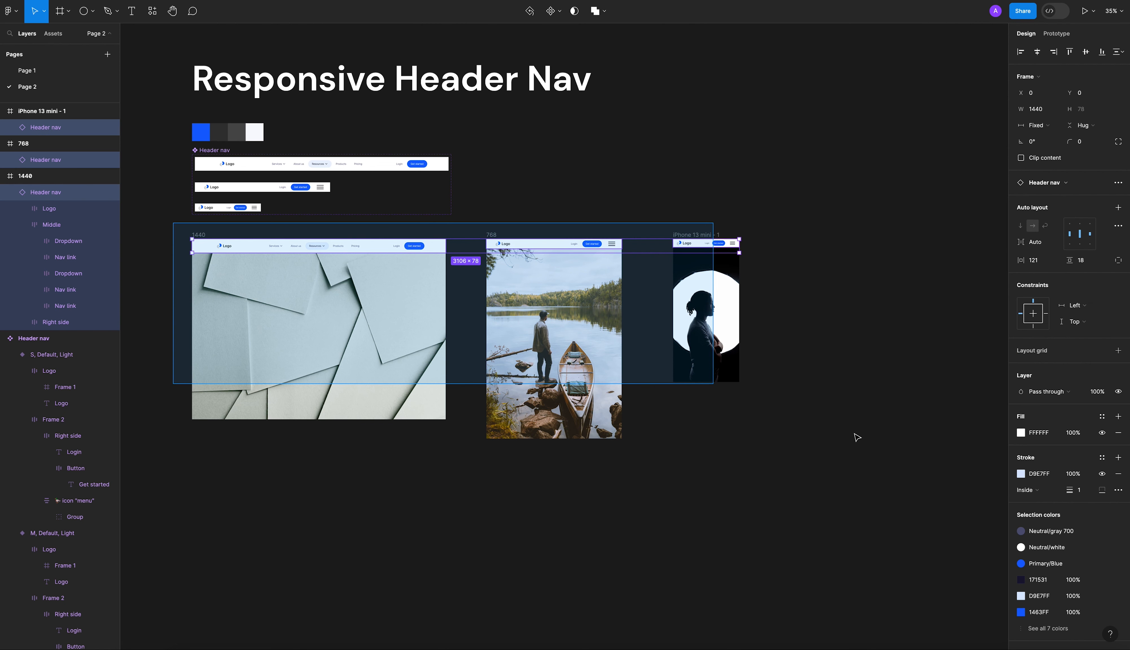
pyautogui.moveTo(330, 315); pyautogui.dragTo(329, 331)
pyautogui.click(317, 464)
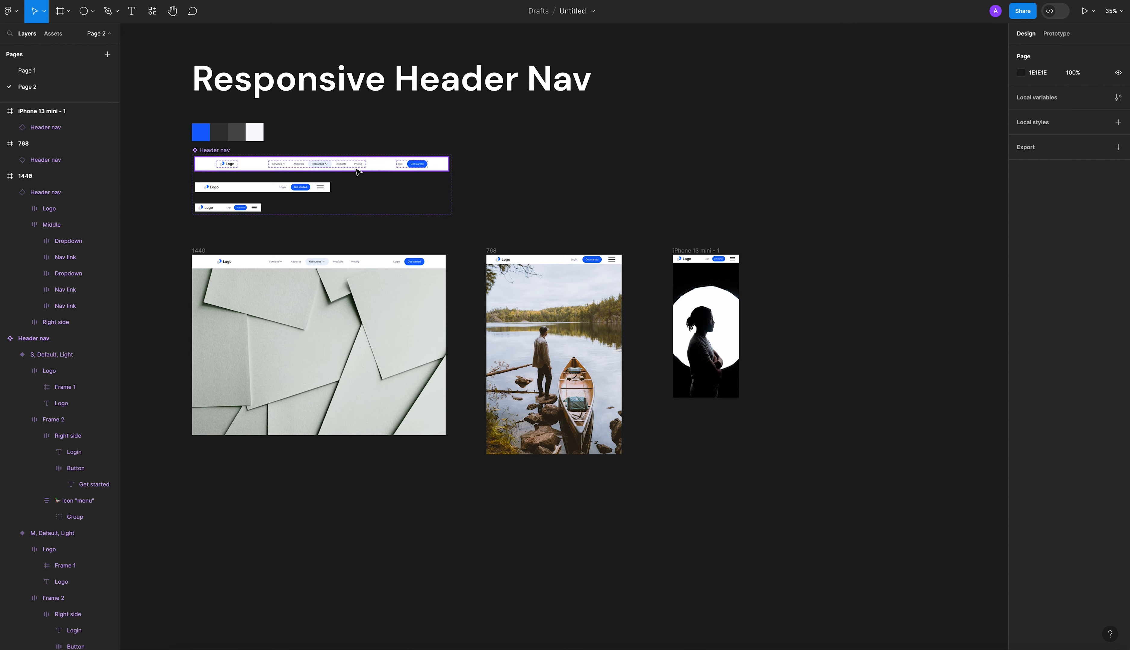
# Examine the three Header nav variants up close and compare them with the header in the 1440 frame.
pyautogui.moveTo(315, 176); pyautogui.dragTo(337, 164)
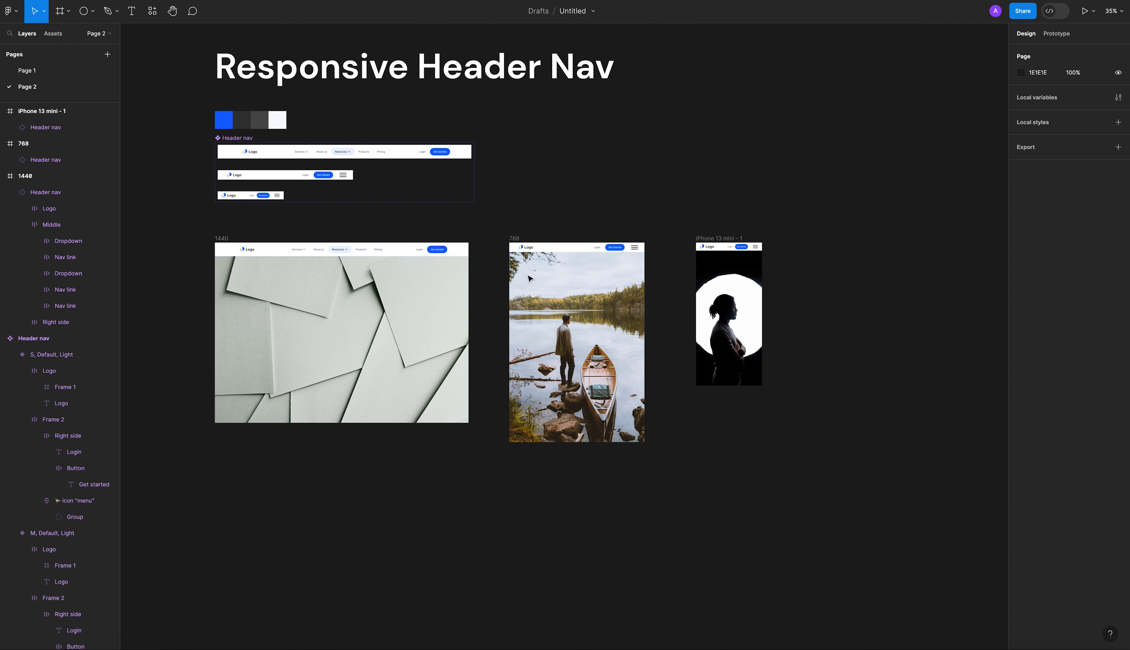
pyautogui.scroll(10, 236, 149)
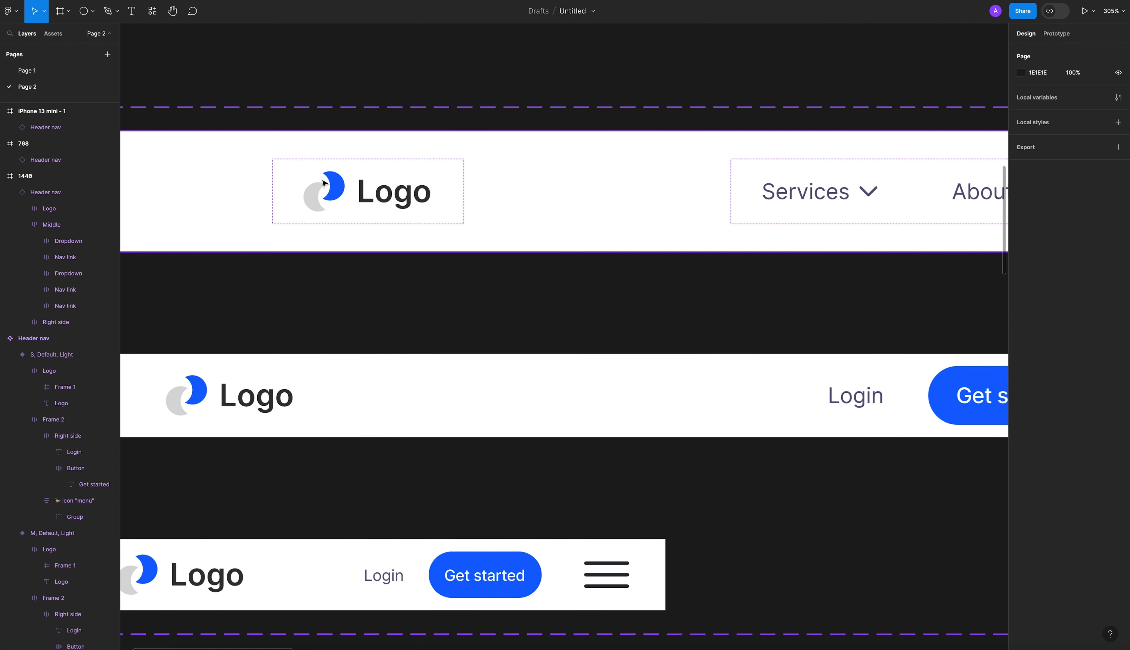
pyautogui.scroll(-5, 323, 183)
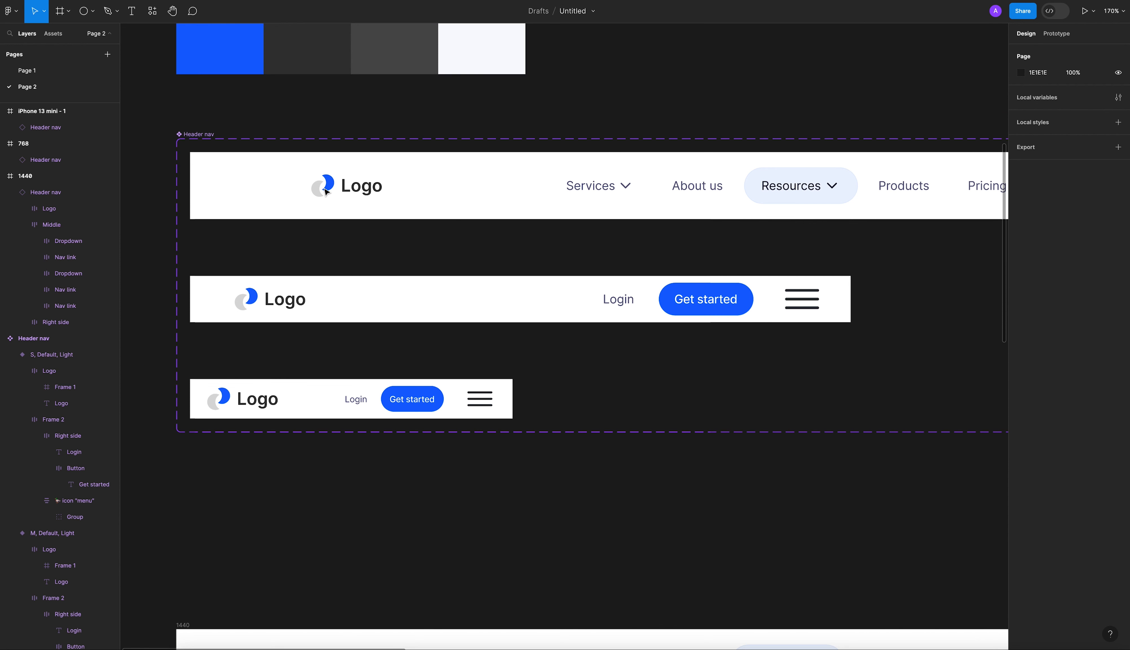
pyautogui.scroll(-5, 528, 209)
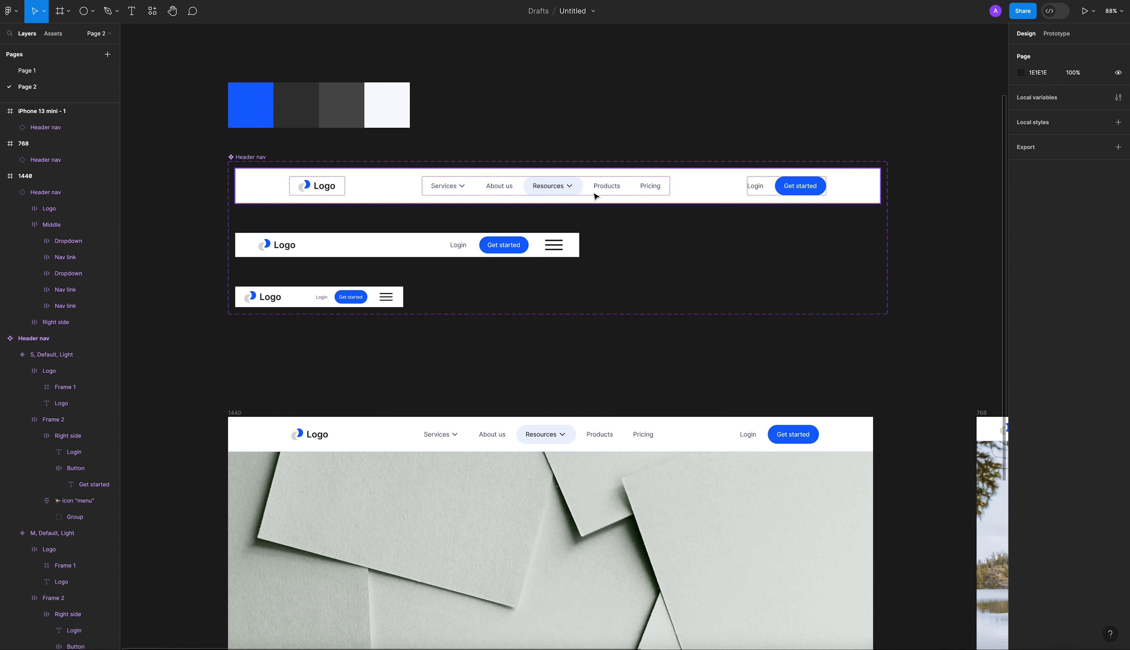
pyautogui.scroll(-2, 700, 336)
pyautogui.hscroll(2, 700, 336)
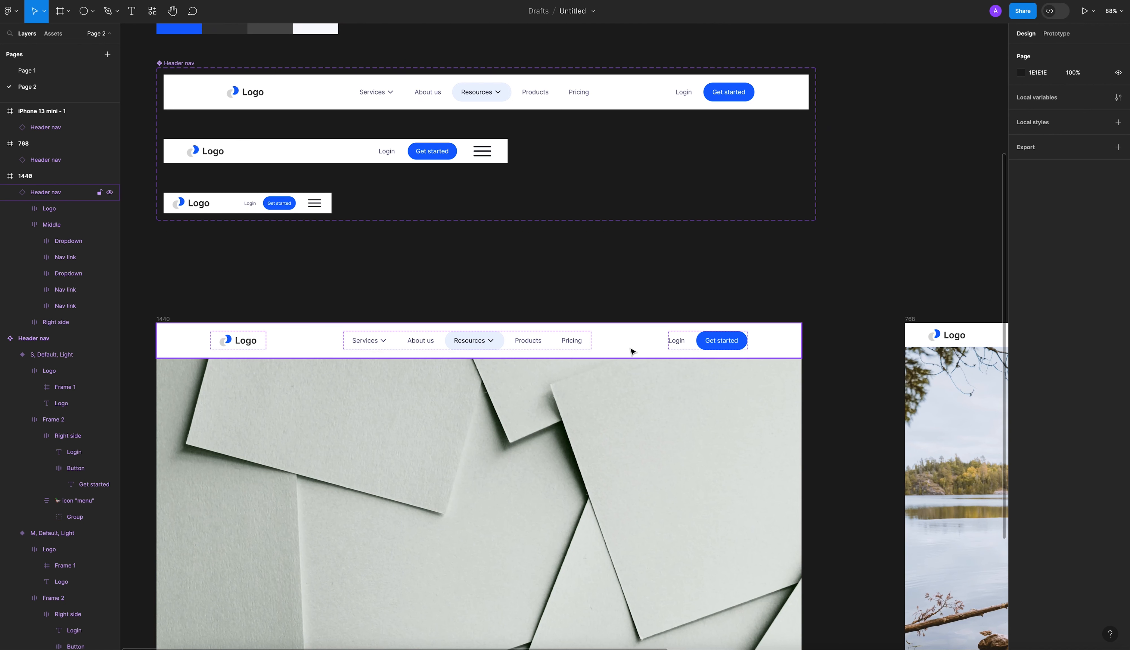
pyautogui.scroll(2, 554, 169)
pyautogui.hscroll(-1, 554, 169)
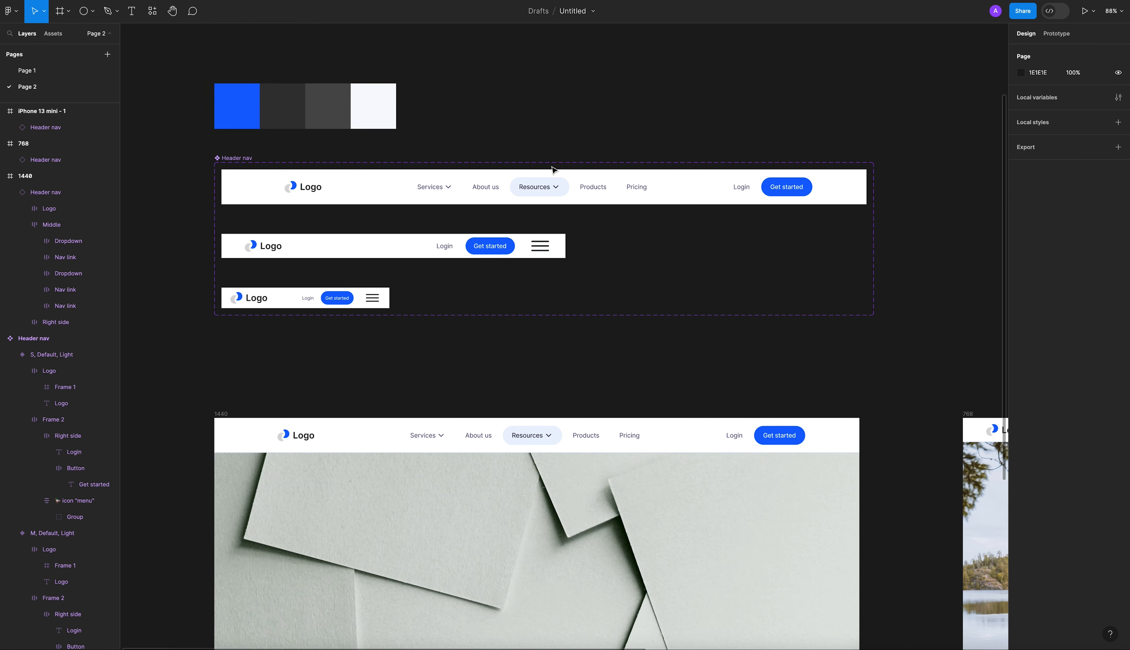
# Change the Products nav link text in the L variant of the Header nav component to "Services".
pyautogui.scroll(5, 554, 169)
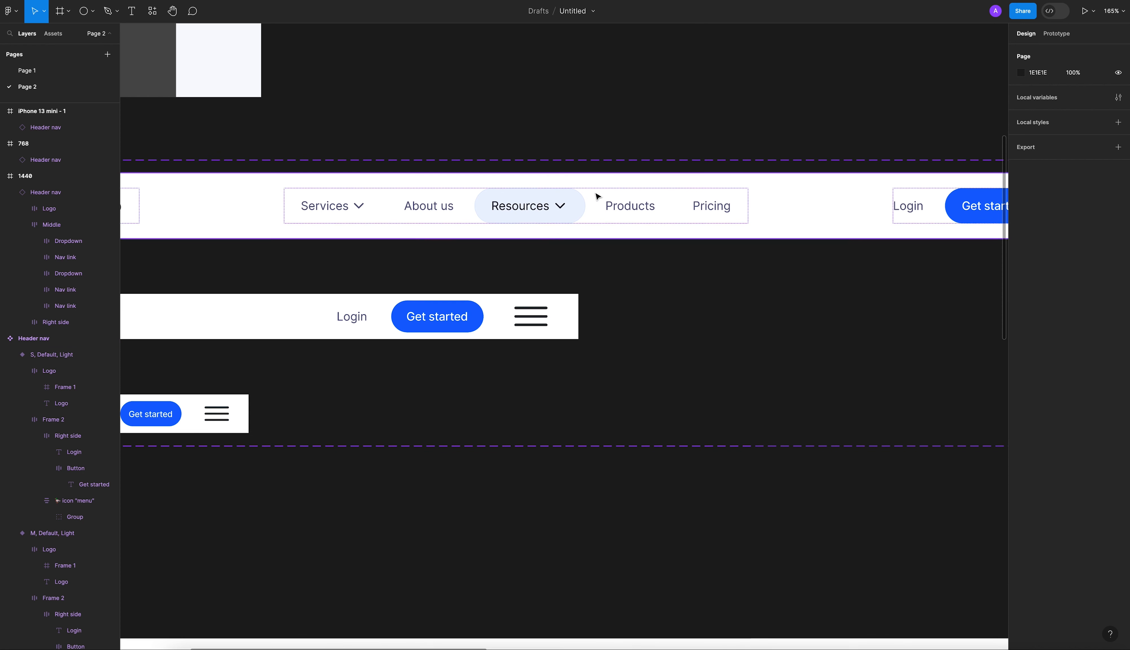
pyautogui.keyDown('ctrl'); pyautogui.click(633, 209); pyautogui.keyUp('ctrl')
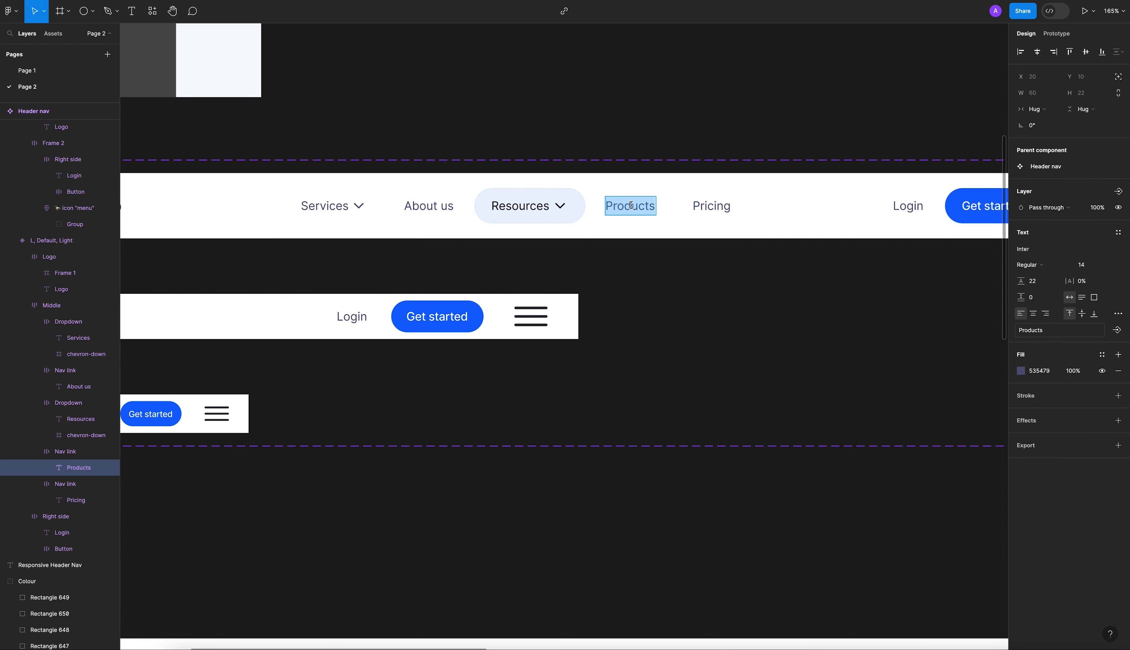
pyautogui.press('BackSpace')
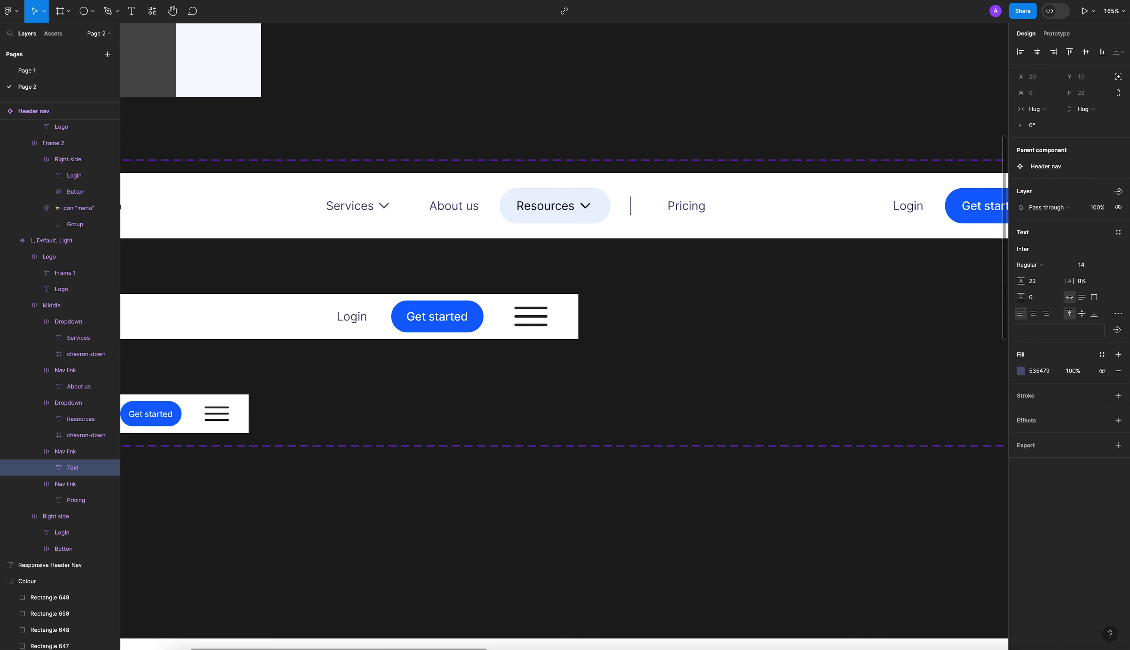
pyautogui.write('service')
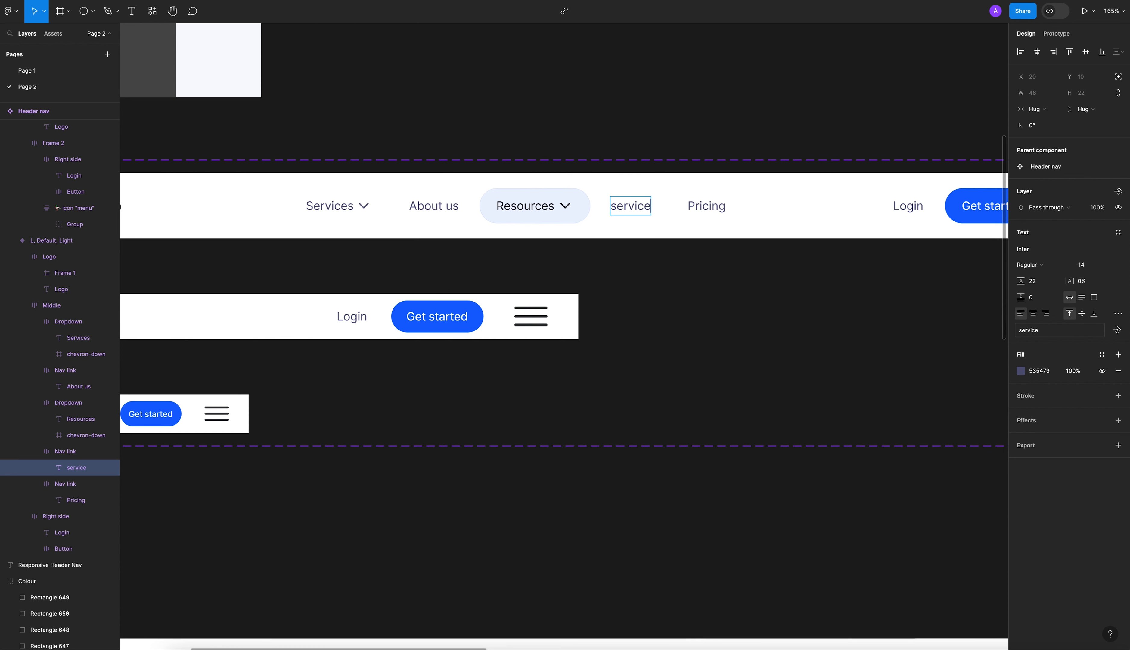
pyautogui.press('BackSpace')
pyautogui.press('BackSpace')
pyautogui.press('BackSpace')
pyautogui.press('BackSpace')
pyautogui.press('BackSpace')
pyautogui.press('BackSpace')
pyautogui.press('BackSpace')
pyautogui.write('Services')
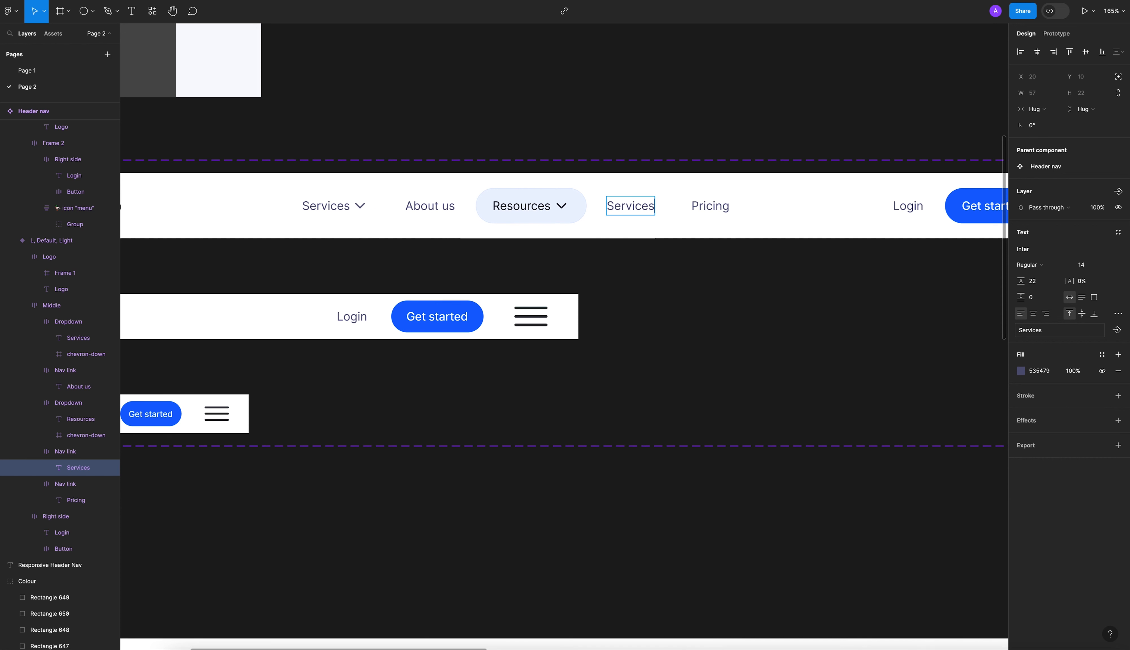
pyautogui.click(697, 268)
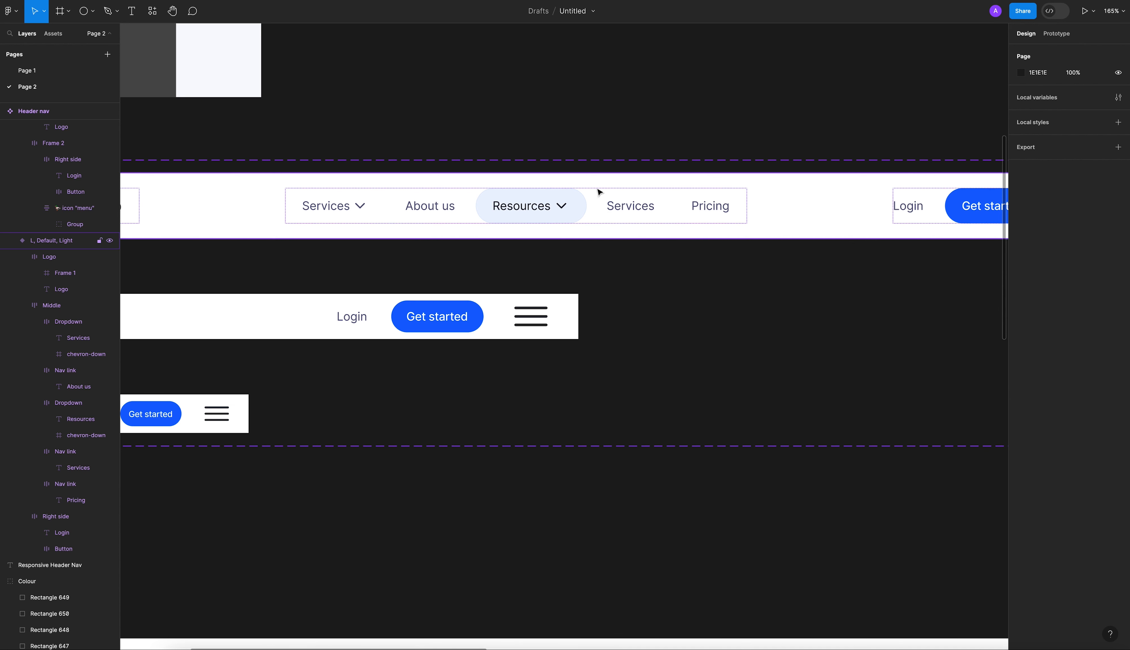
# Check the header instances in the 1440, 768 and iPhone 13 mini frames against the edited main component.
pyautogui.scroll(-5, 583, 150)
pyautogui.scroll(-1, 646, 292)
pyautogui.scroll(-3, 566, 332)
pyautogui.hscroll(3, 566, 332)
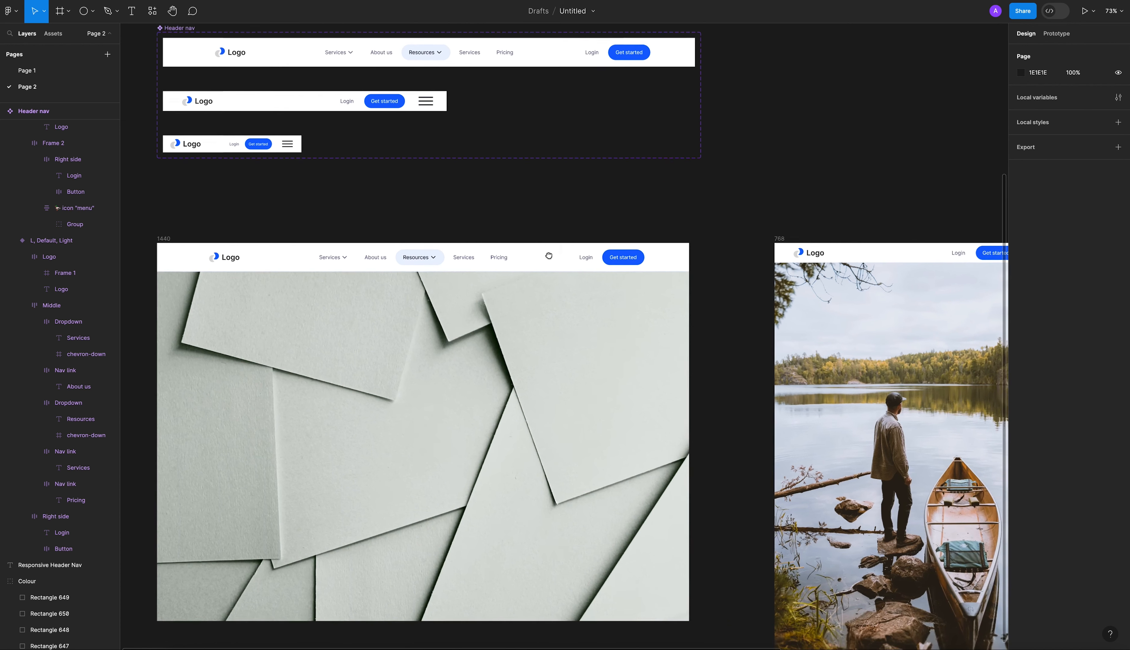
pyautogui.scroll(-3, 585, 262)
pyautogui.hscroll(4, 717, 219)
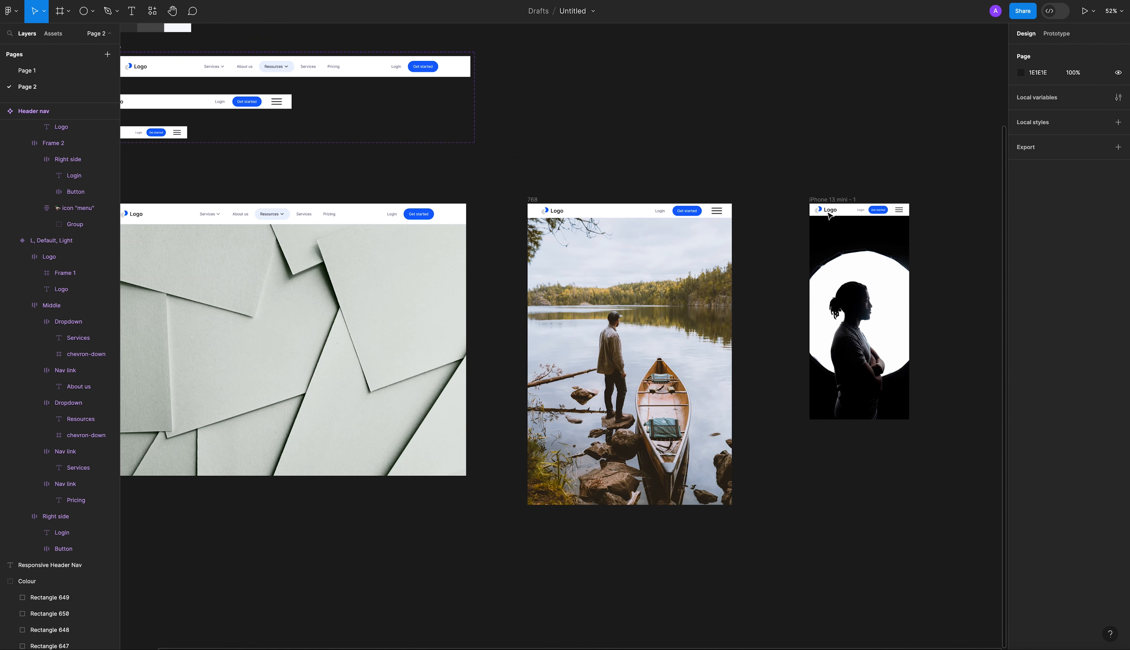
pyautogui.hscroll(-5, 762, 242)
pyautogui.scroll(2, 614, 238)
pyautogui.scroll(5, 612, 241)
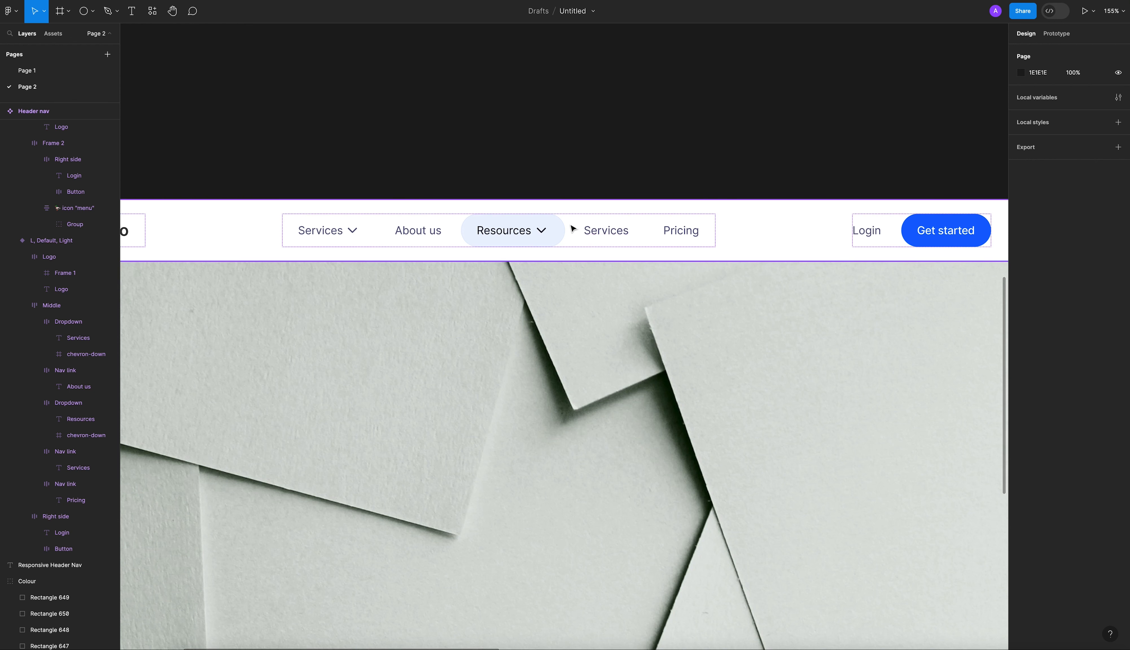
pyautogui.scroll(-10, 578, 230)
pyautogui.scroll(2, 415, 230)
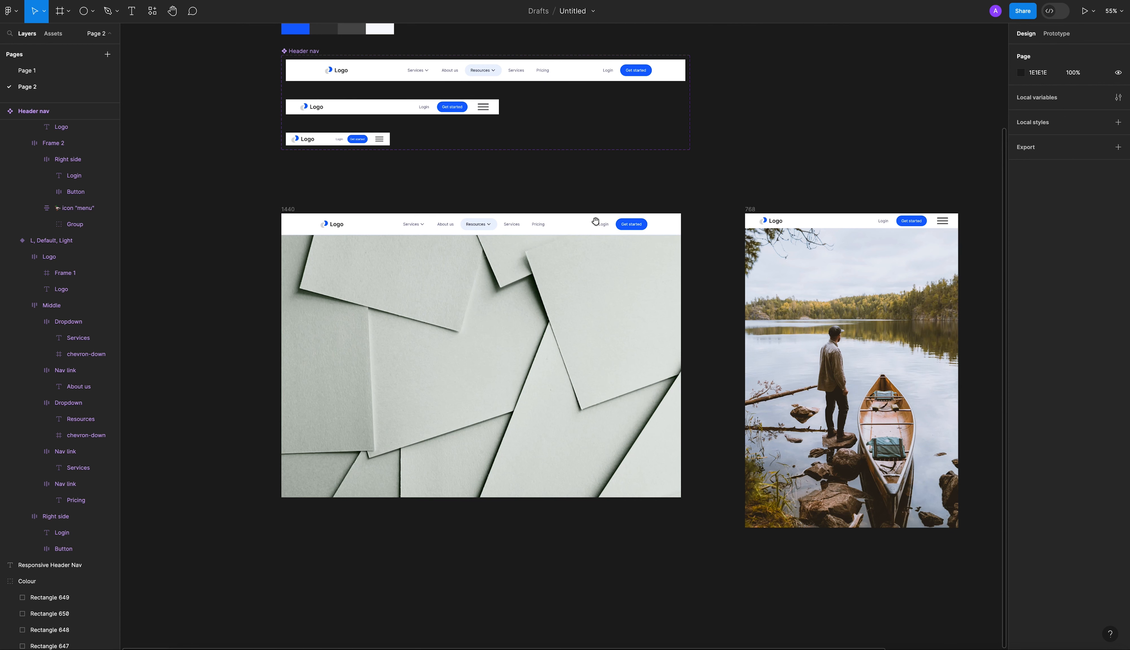
pyautogui.moveTo(598, 221); pyautogui.dragTo(527, 271)
pyautogui.scroll(-2, 527, 270)
pyautogui.moveTo(702, 197); pyautogui.dragTo(664, 229)
pyautogui.scroll(-1, 657, 223)
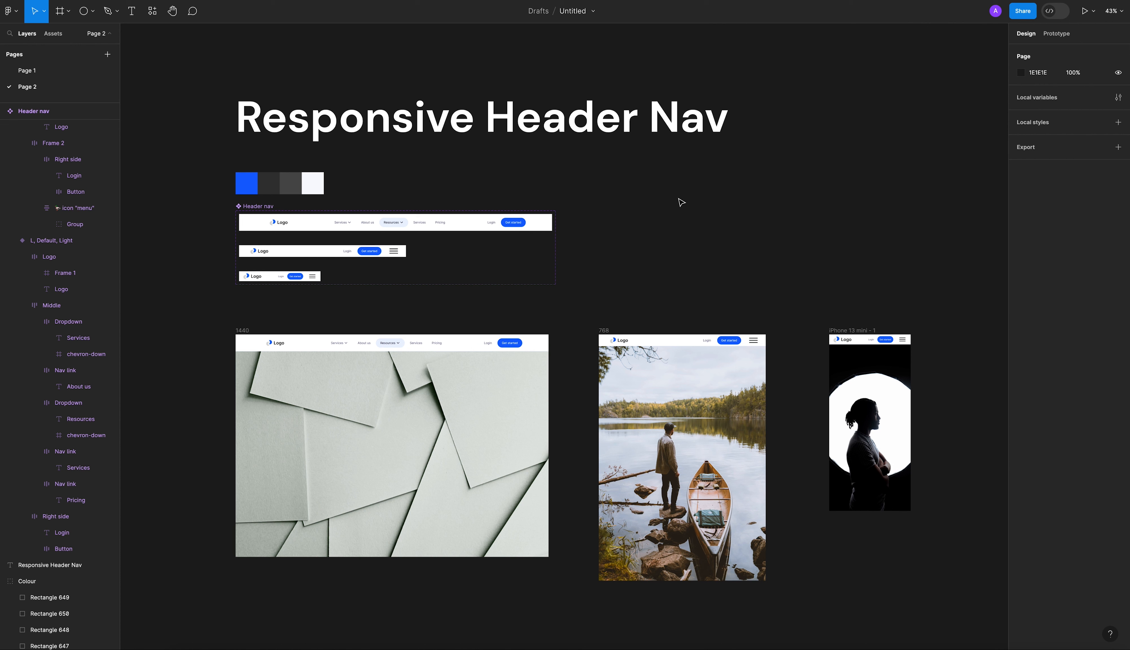
# Duplicate the 1440 frame's header instance onto the empty canvas below that frame.
pyautogui.click(415, 224)
pyautogui.click(425, 350)
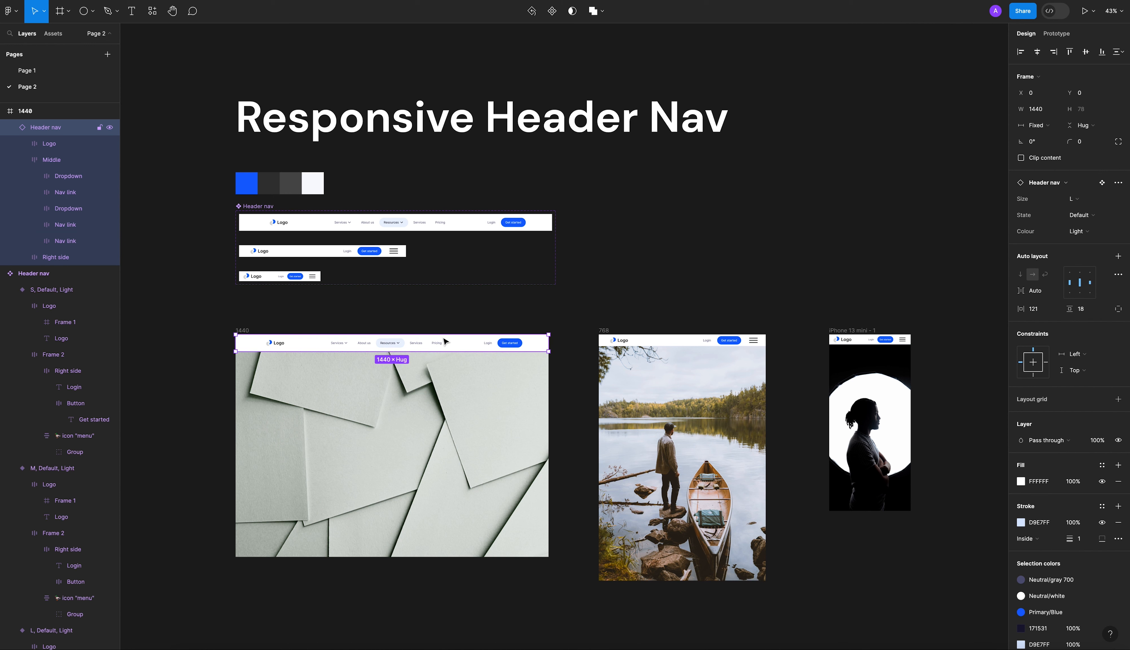
pyautogui.scroll(-2, 446, 341)
pyautogui.moveTo(461, 324); pyautogui.dragTo(448, 505)
pyautogui.click(482, 531)
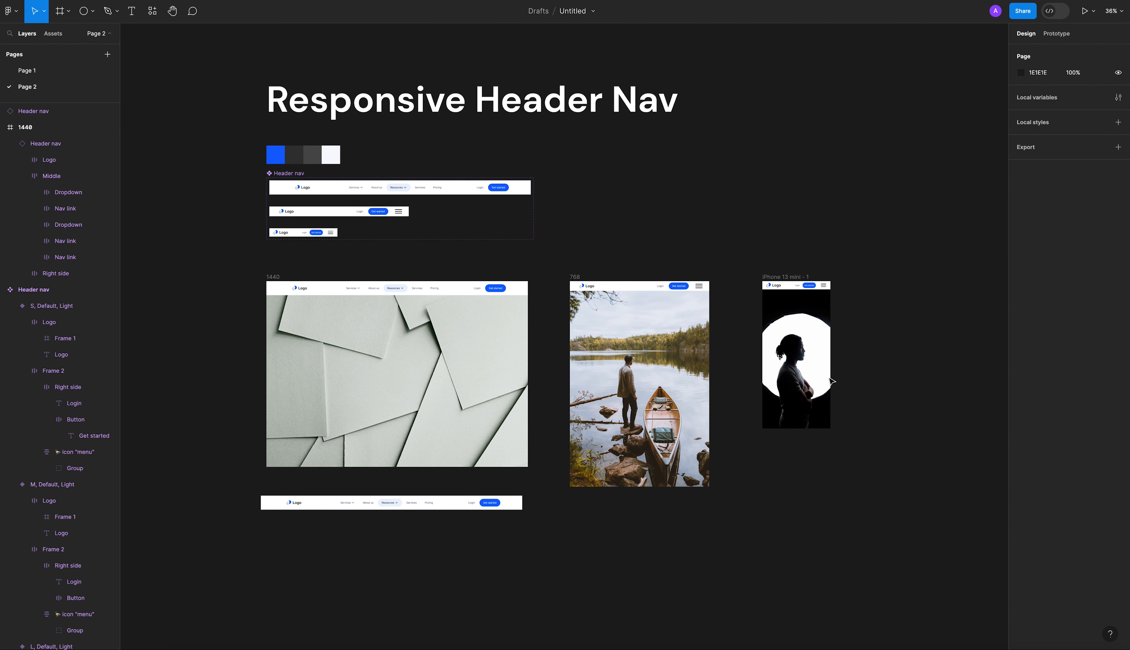
# Inspect the duplicated header and its Middle group, and detach the duplicate from its main component.
pyautogui.click(451, 504)
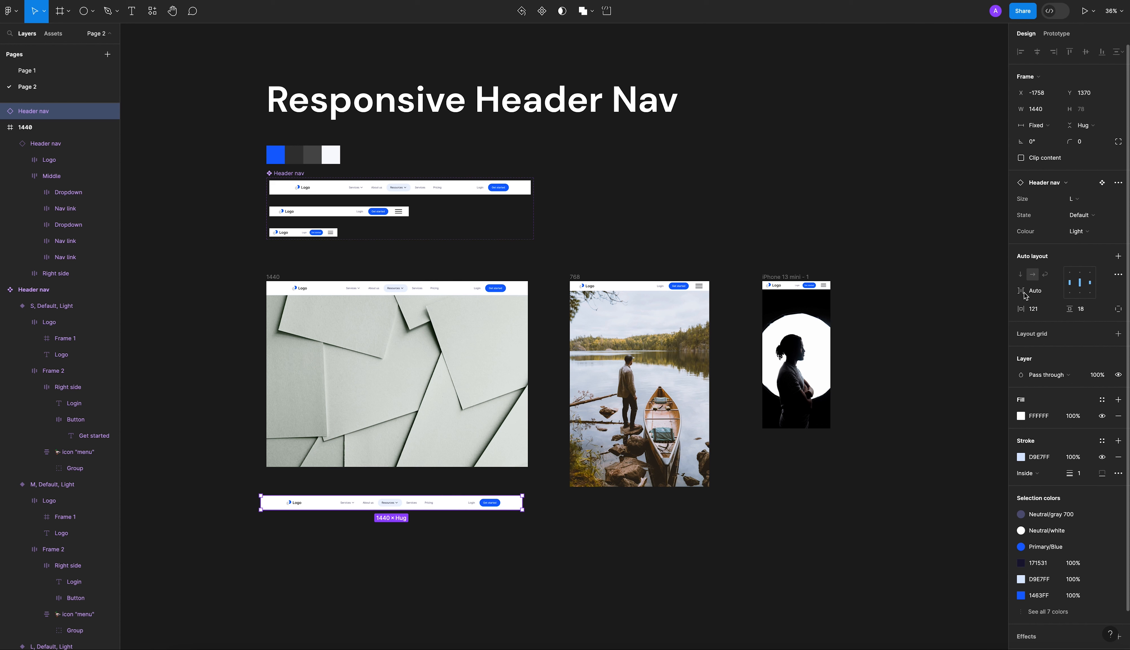
pyautogui.click(429, 521)
pyautogui.click(434, 509)
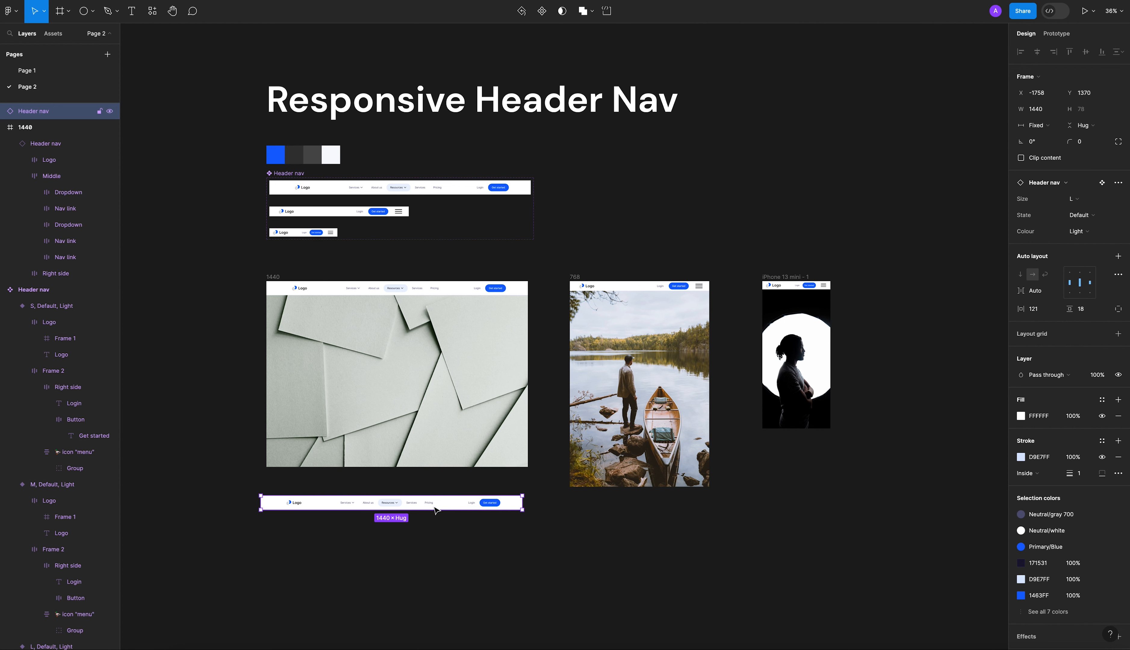
pyautogui.doubleClick(434, 508)
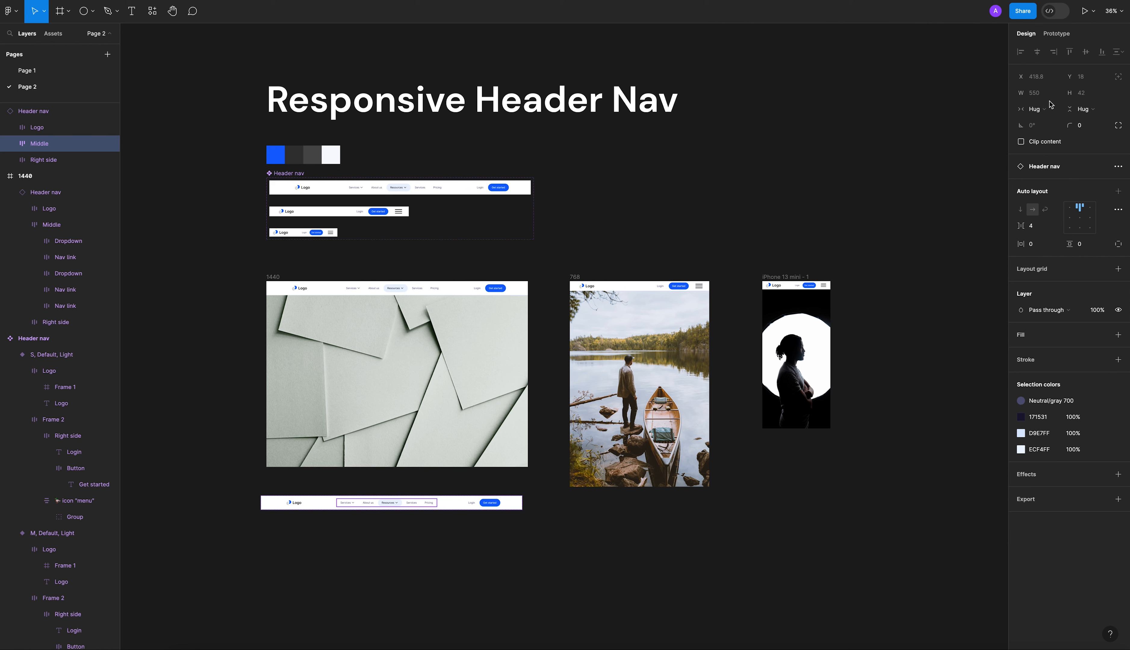
pyautogui.click(550, 550)
pyautogui.rightClick(461, 503)
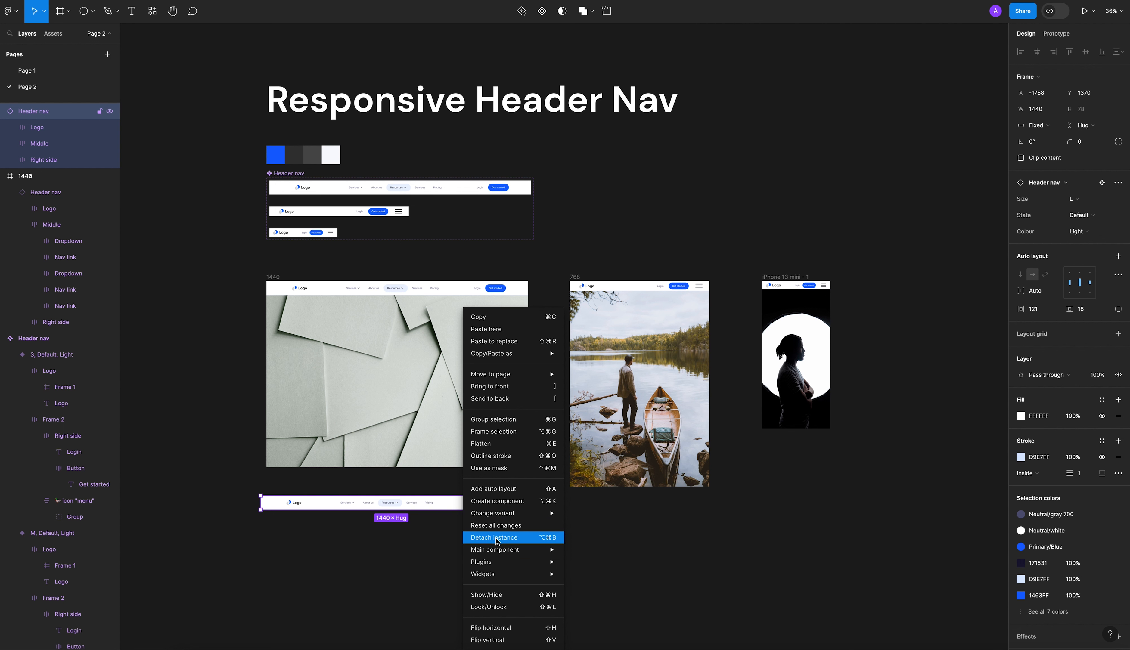
pyautogui.click(496, 539)
# View the min and max width options of the detached header and narrow it to a width of 1180.
pyautogui.click(1053, 112)
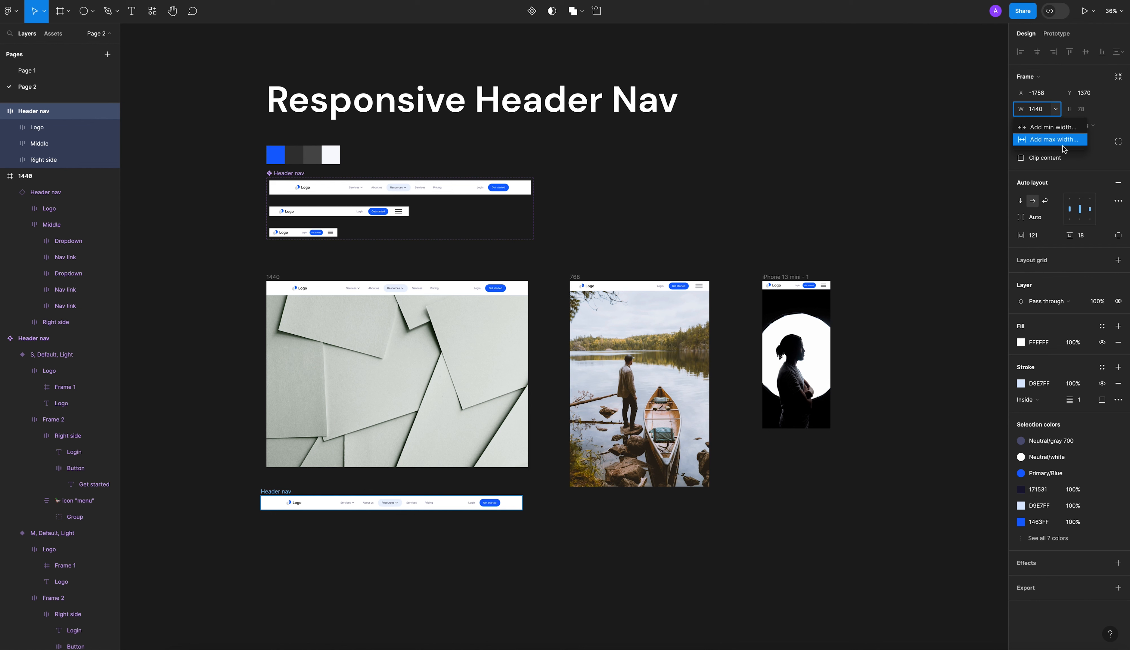
pyautogui.press('Escape')
pyautogui.moveTo(522, 503); pyautogui.dragTo(477, 503)
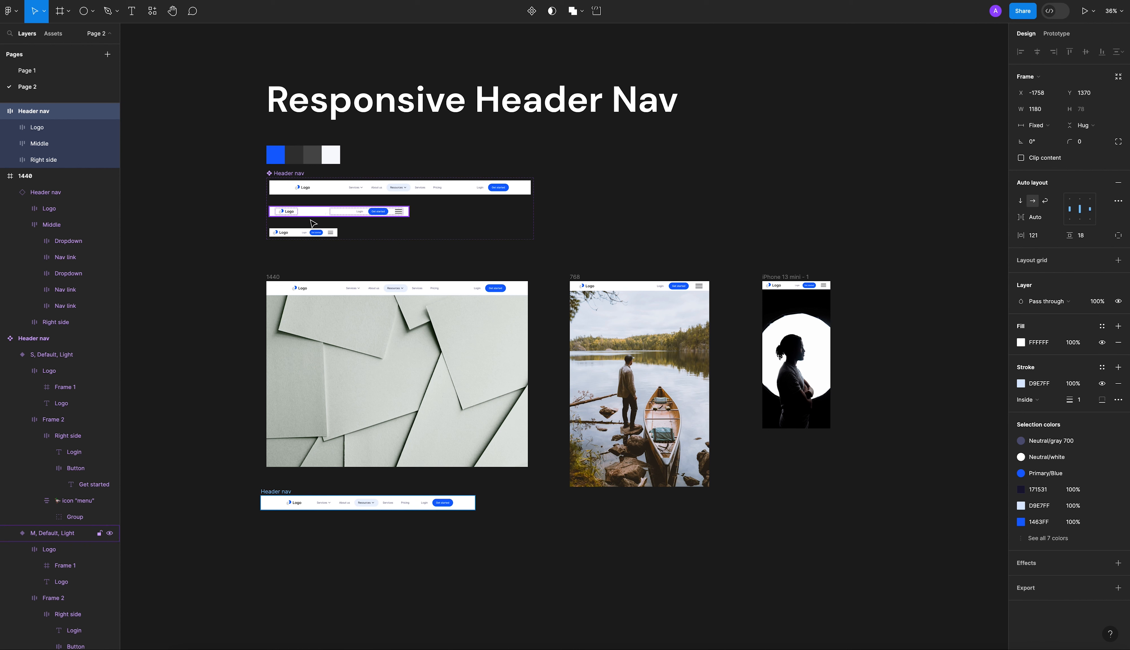
# Align the detached header's side edge with the 1440 frame at X -1727 and delete it.
pyautogui.click(251, 487)
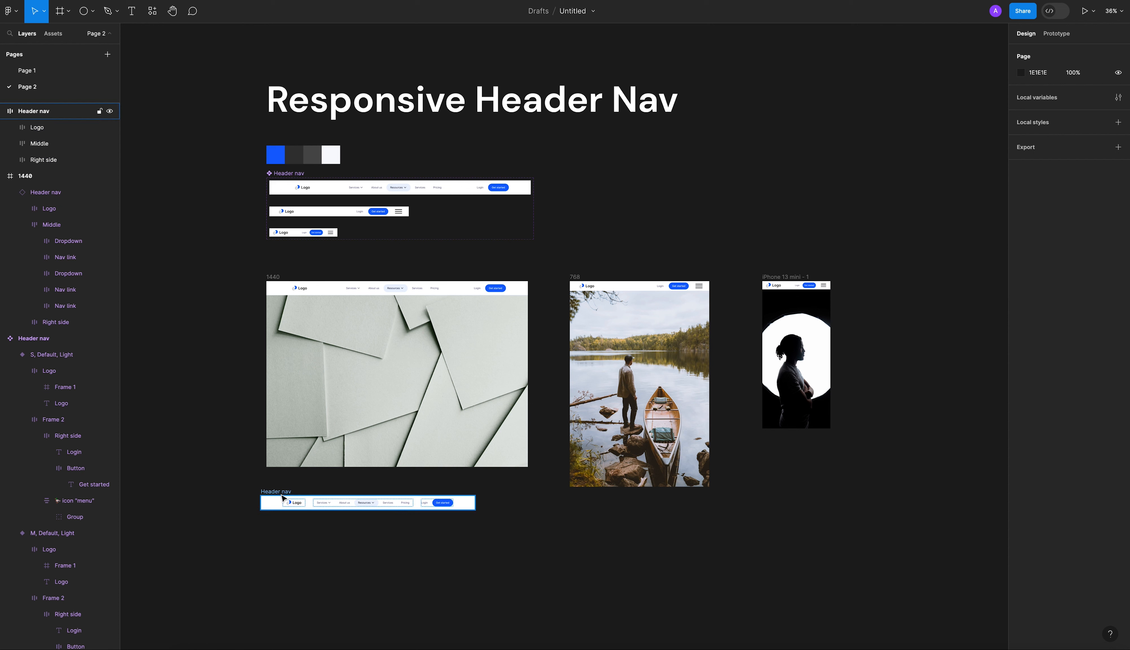
pyautogui.moveTo(282, 497); pyautogui.dragTo(288, 497)
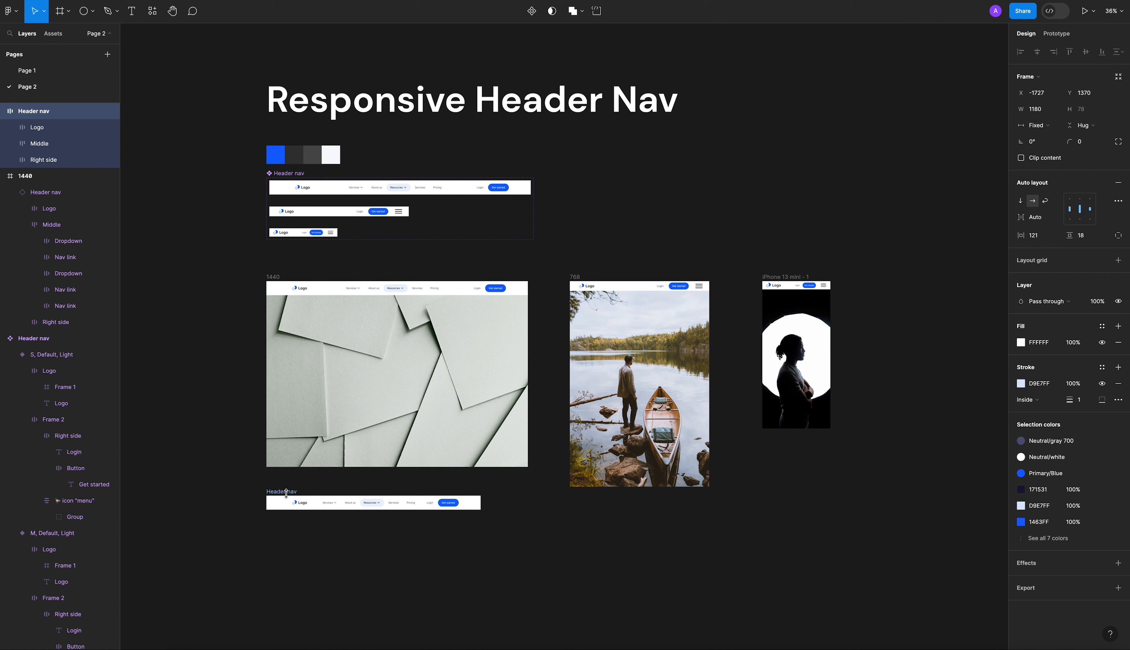
pyautogui.press('Delete')
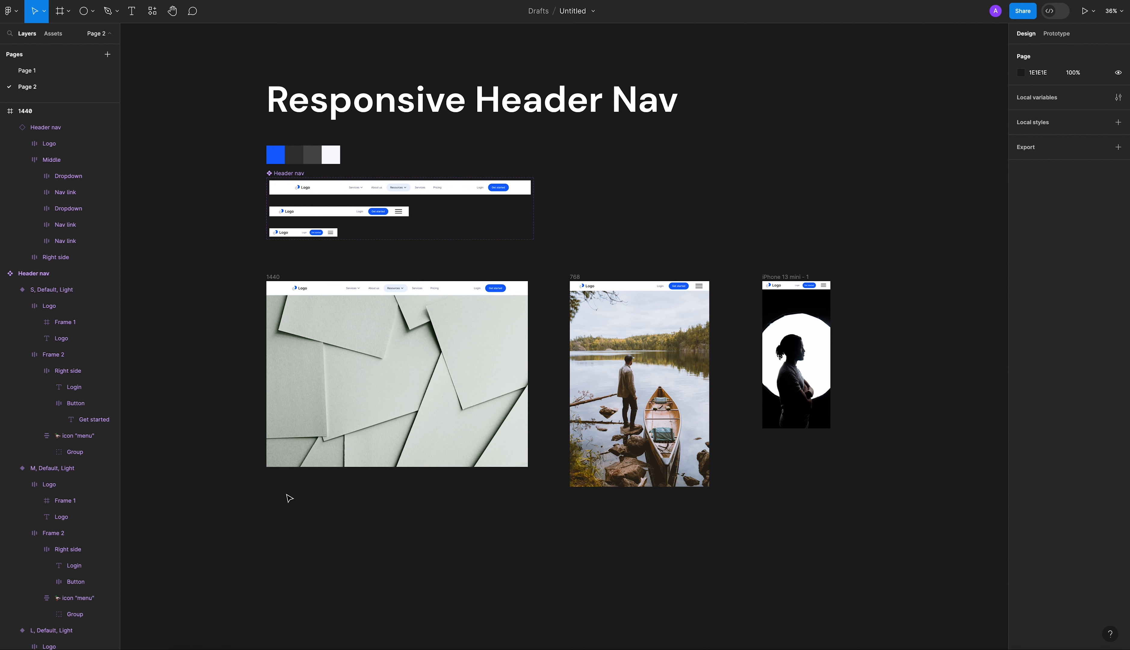